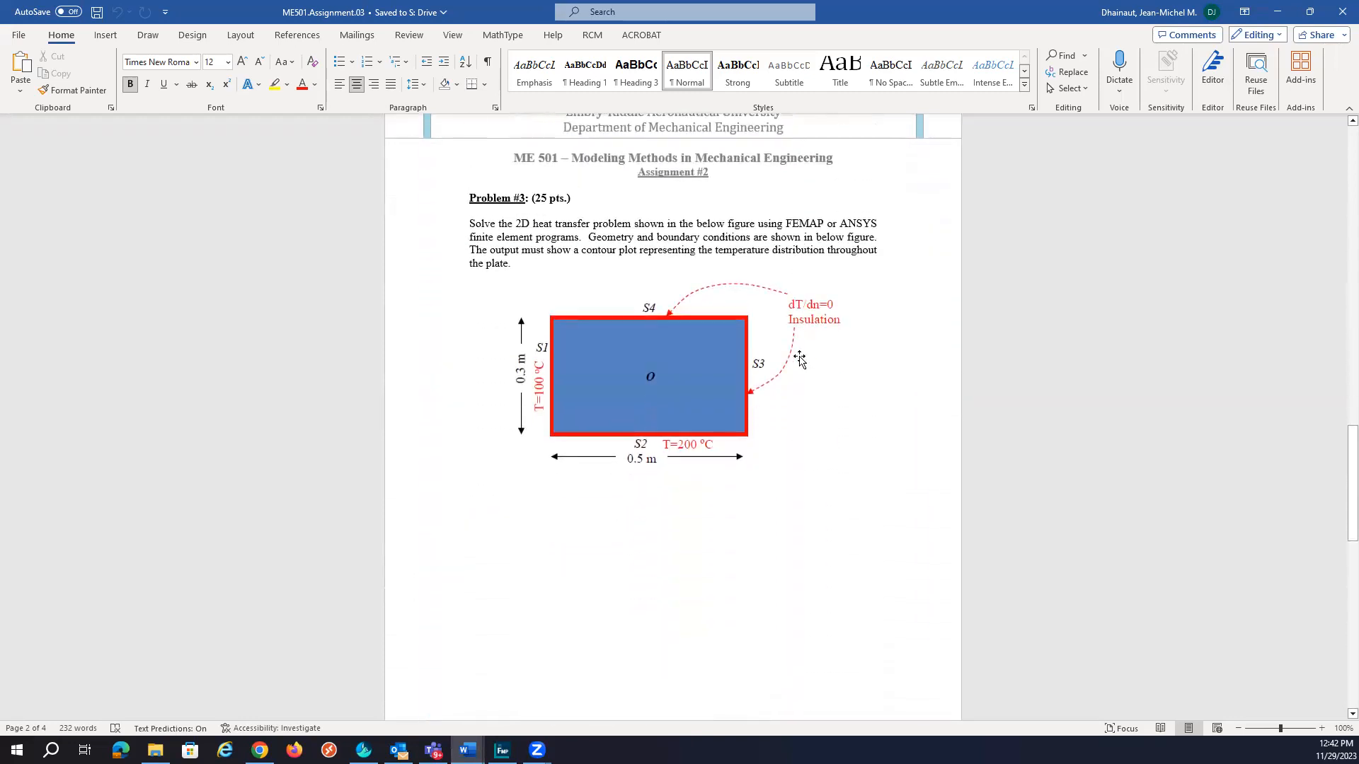
Switch from the Word heat transfer assignment to the empty Femap model.
{"action": "scroll", "coordinate": [797, 358], "scroll_direction": "down", "scroll_amount": 1}
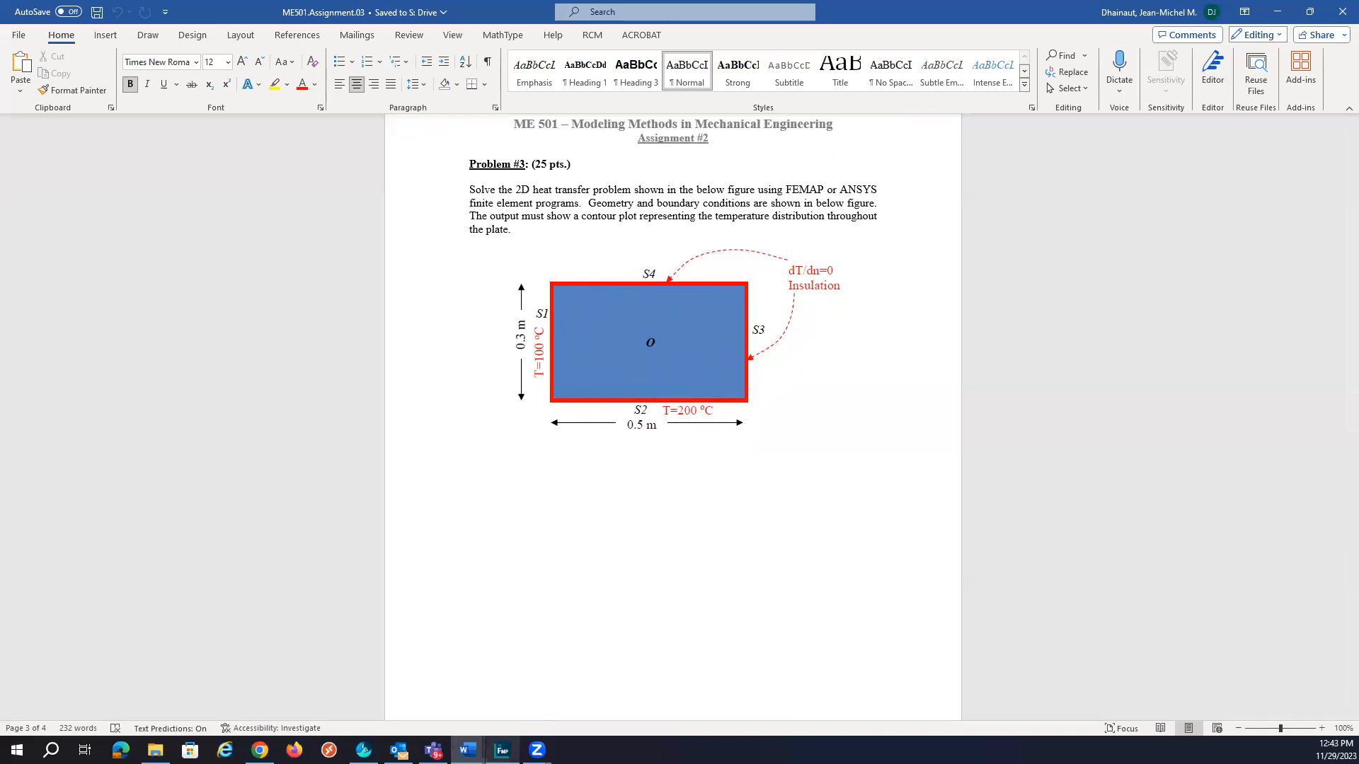
{"action": "left_click", "coordinate": [501, 749]}
{"action": "left_click", "coordinate": [50, 750]}
{"action": "type", "text": "f"}
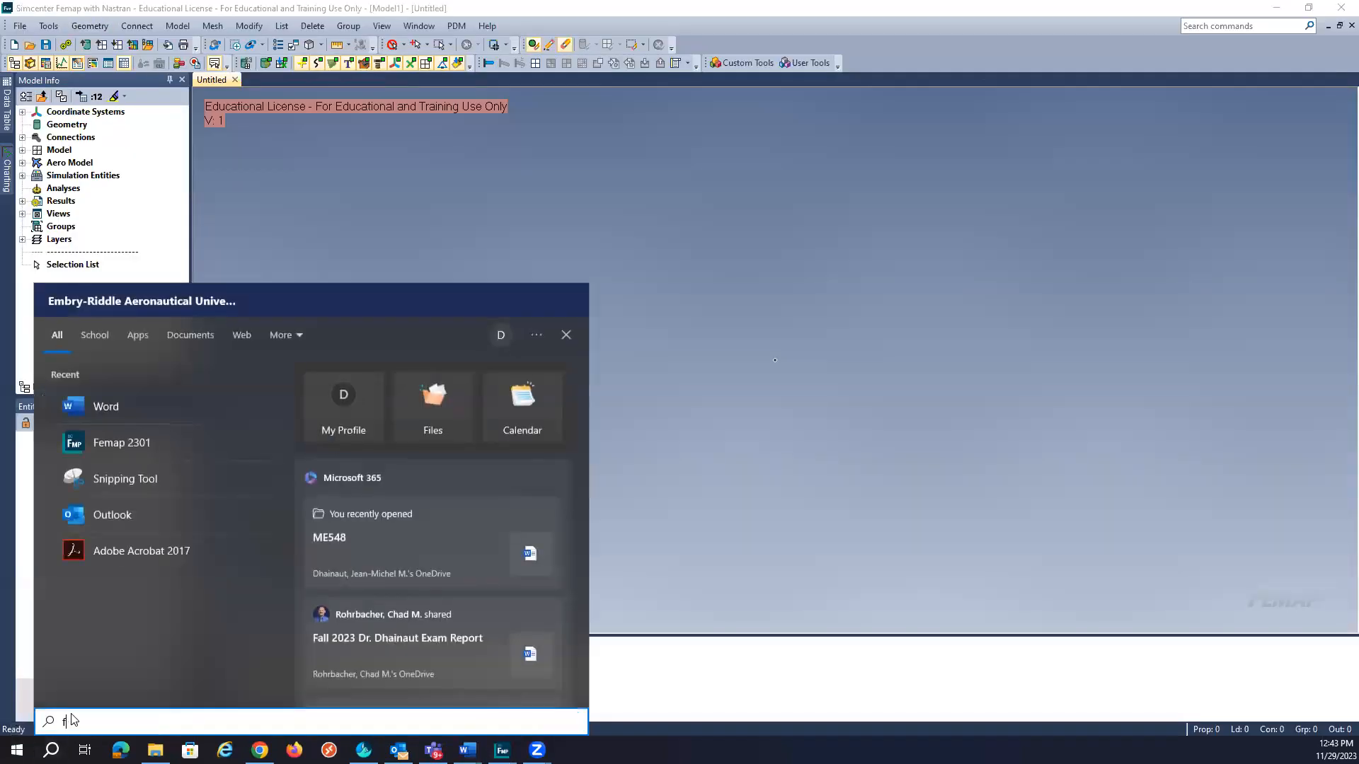
{"action": "type", "text": "emap"}
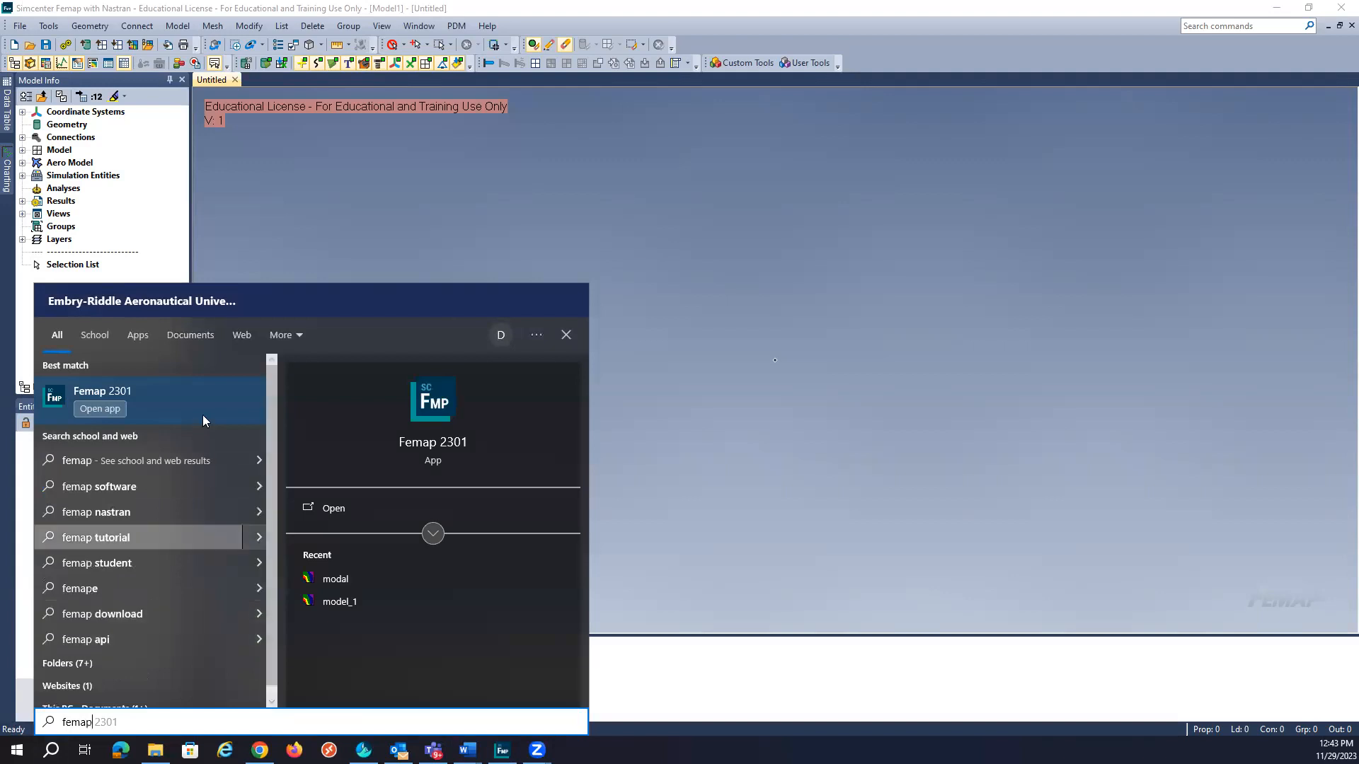
{"action": "left_click", "coordinate": [392, 207]}
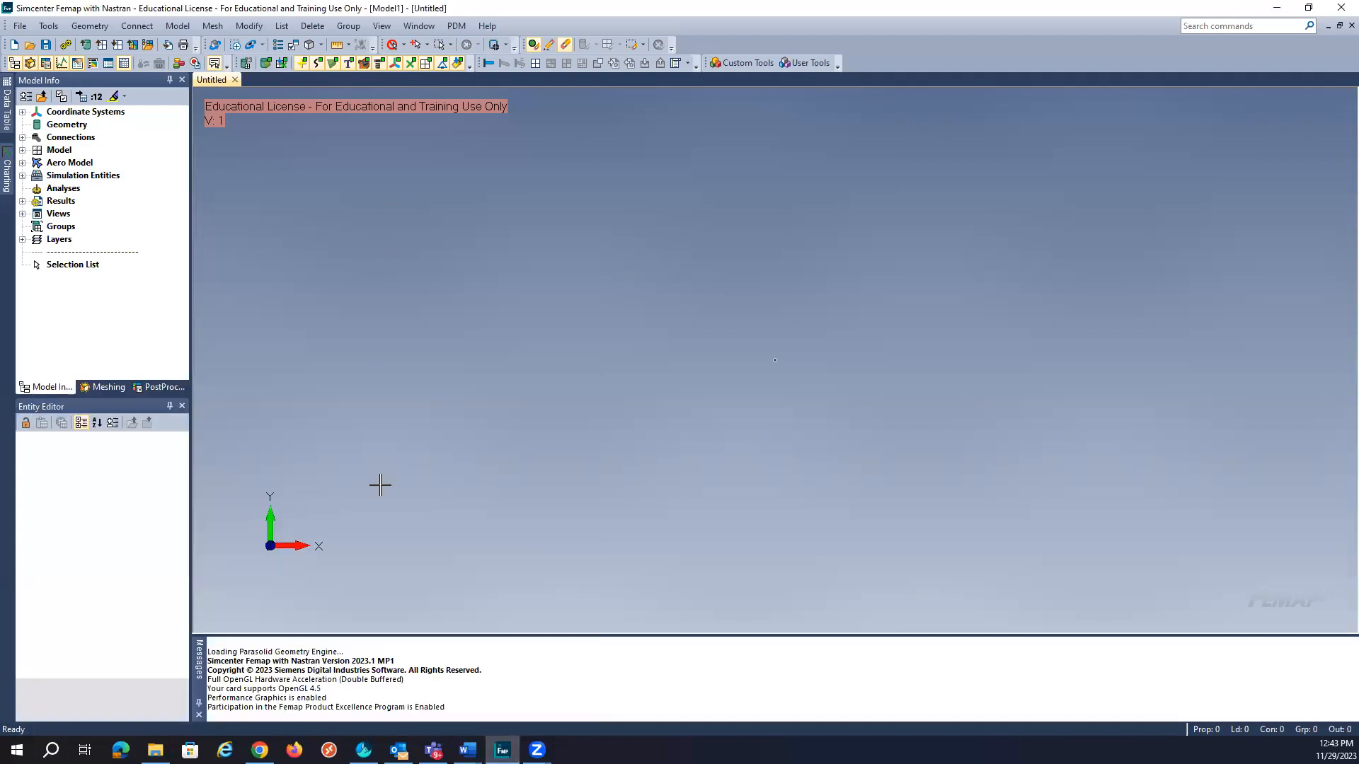
Create a rectangular surface from the corners (0, 0), (0.5, 0), (0.5, 0.3) and (0, 0.3).
{"action": "left_click", "coordinate": [102, 26]}
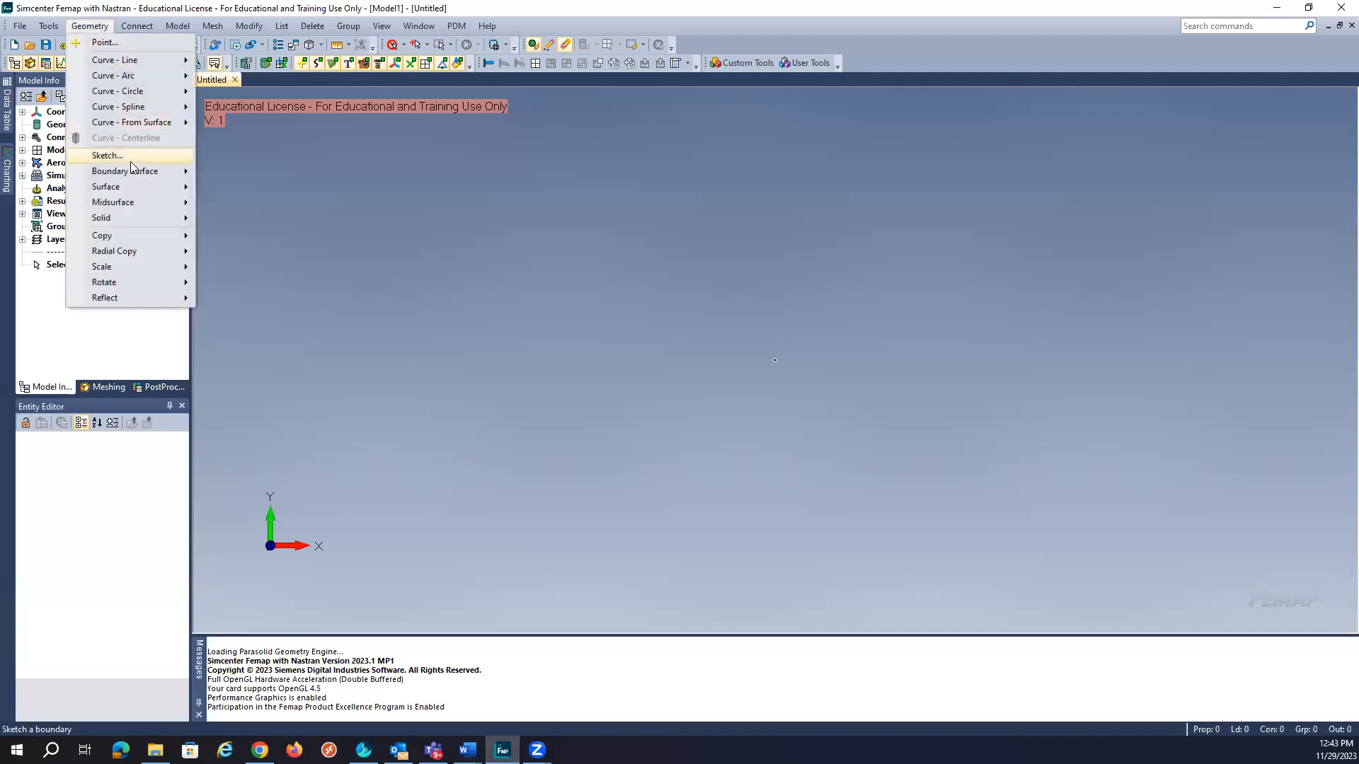
{"action": "mouse_move", "coordinate": [132, 188]}
{"action": "left_click", "coordinate": [211, 187]}
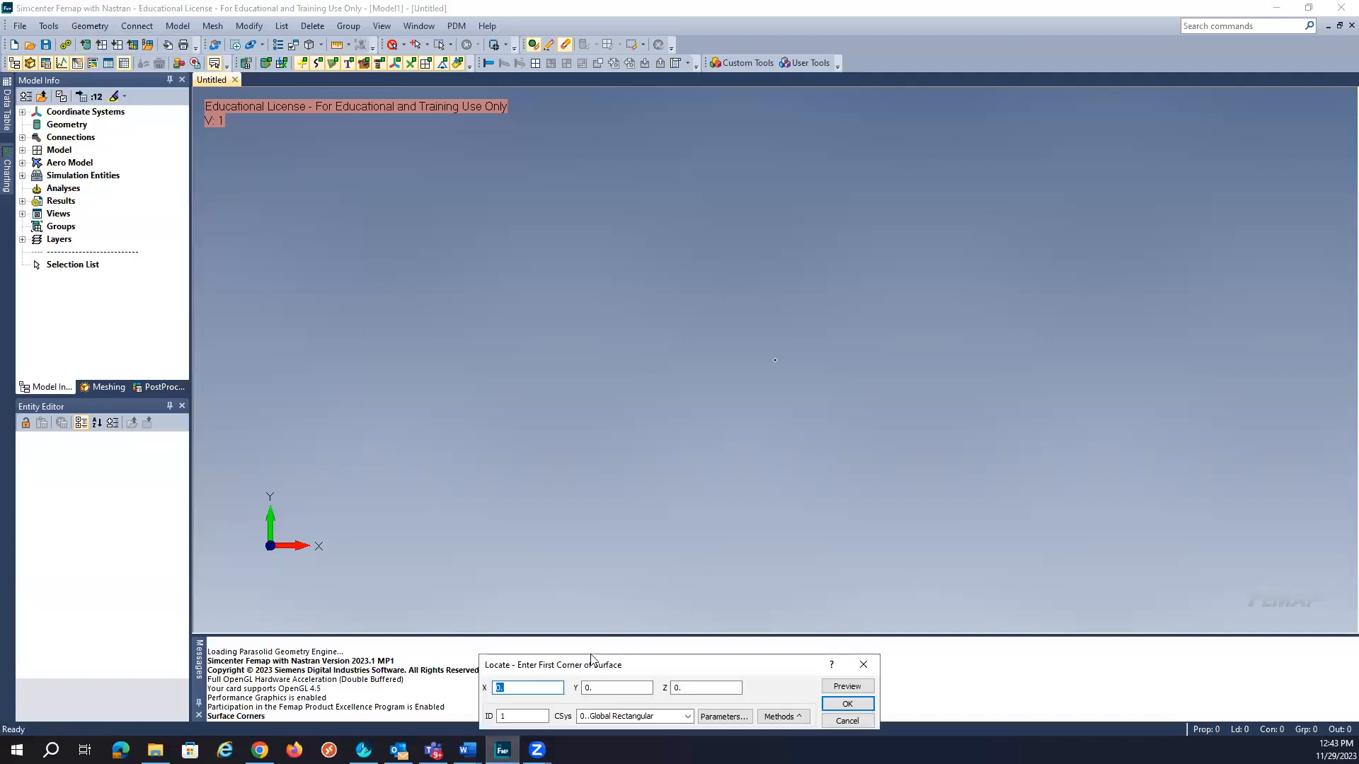
{"action": "left_click", "coordinate": [847, 703]}
{"action": "left_click", "coordinate": [845, 705]}
{"action": "left_click", "coordinate": [614, 690]}
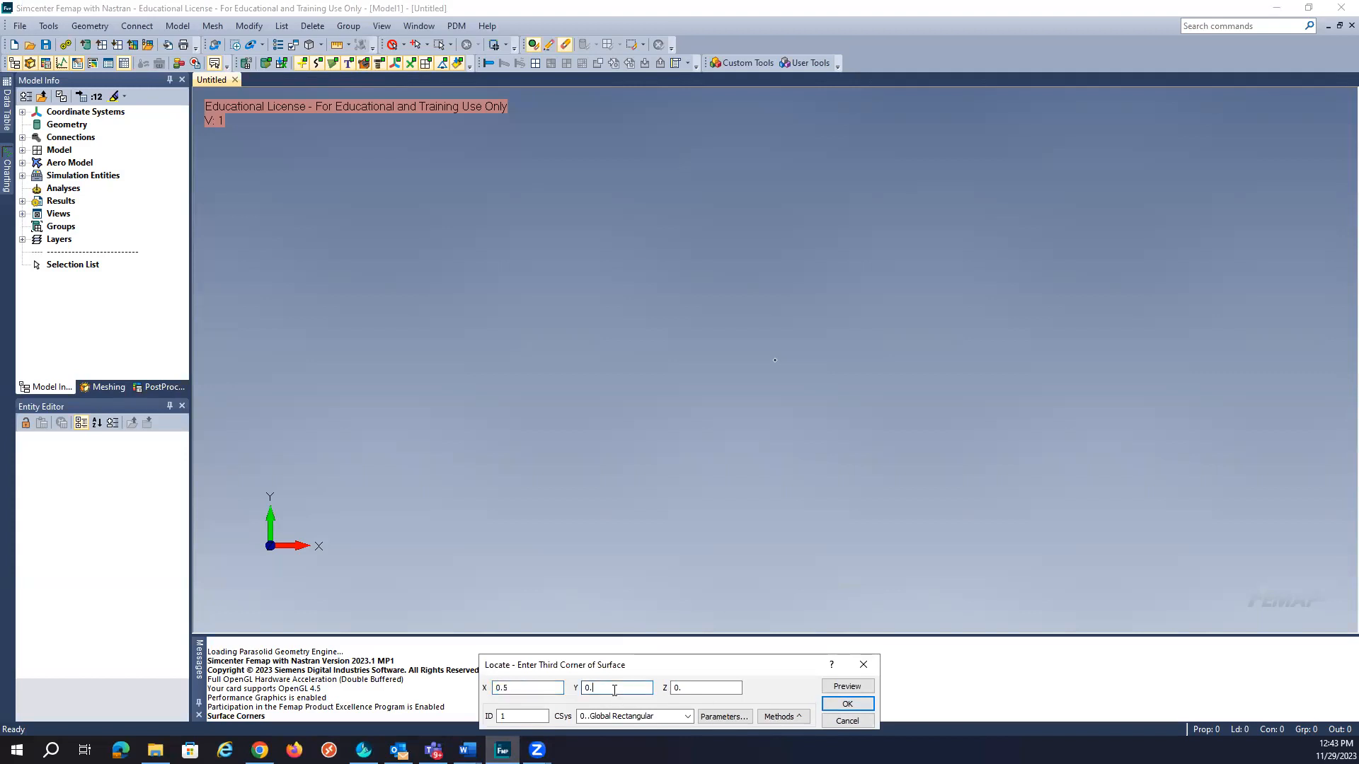
{"action": "left_click", "coordinate": [847, 703]}
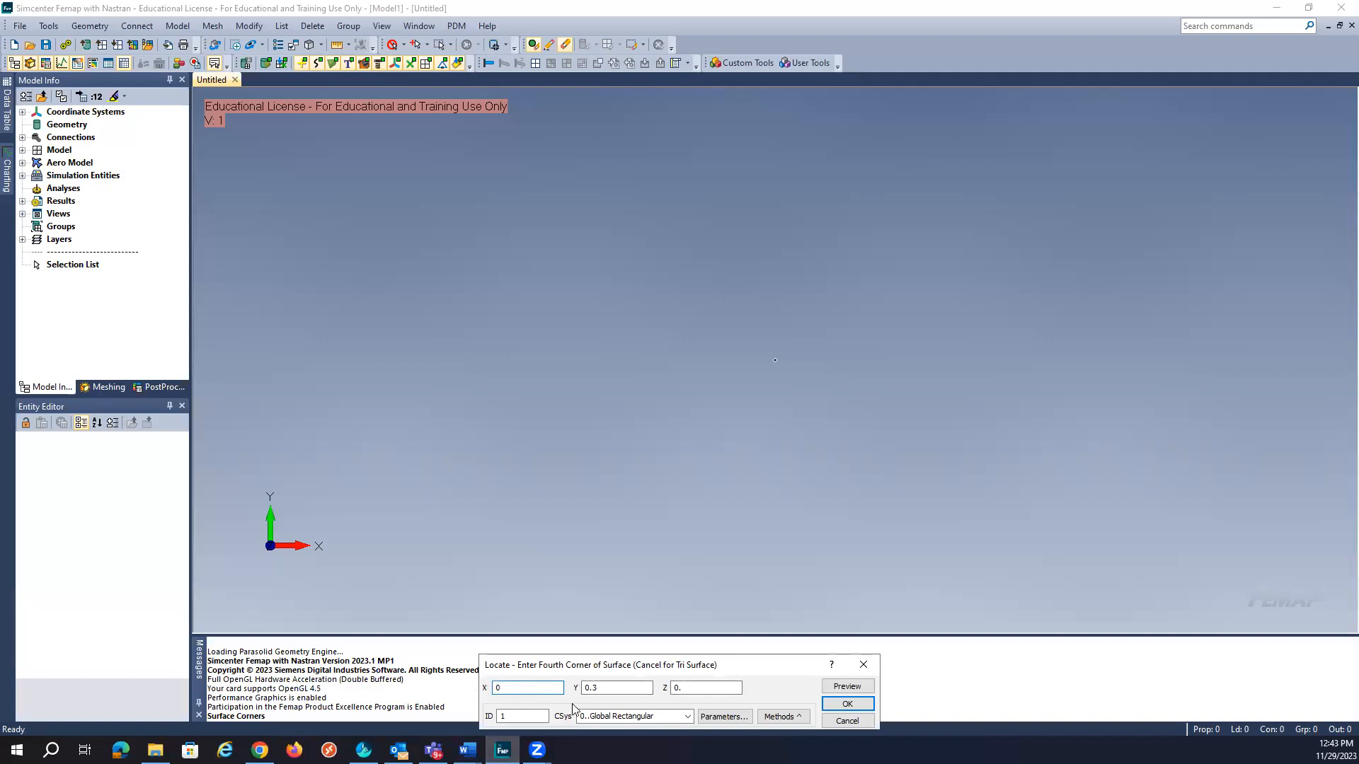
{"action": "type", "text": "0"}
{"action": "left_click", "coordinate": [834, 704]}
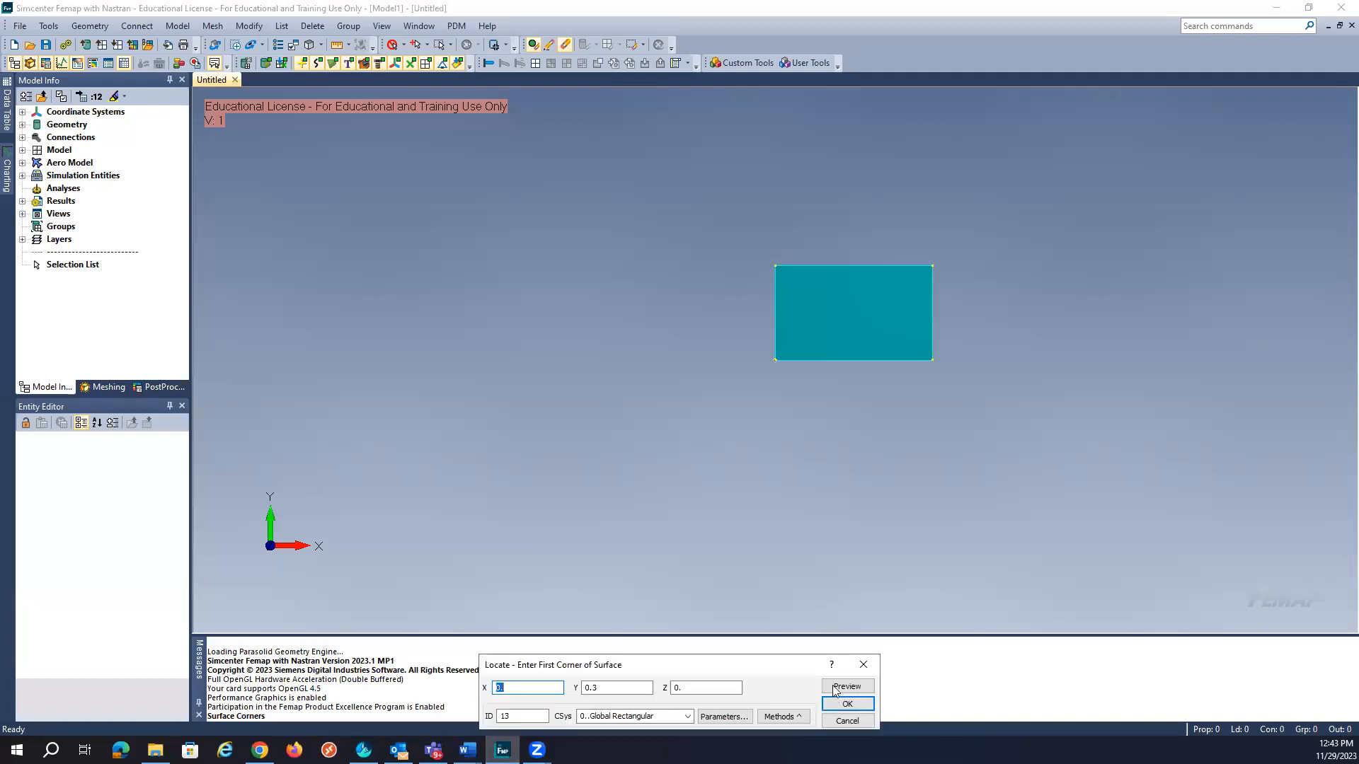
{"action": "left_click", "coordinate": [846, 720]}
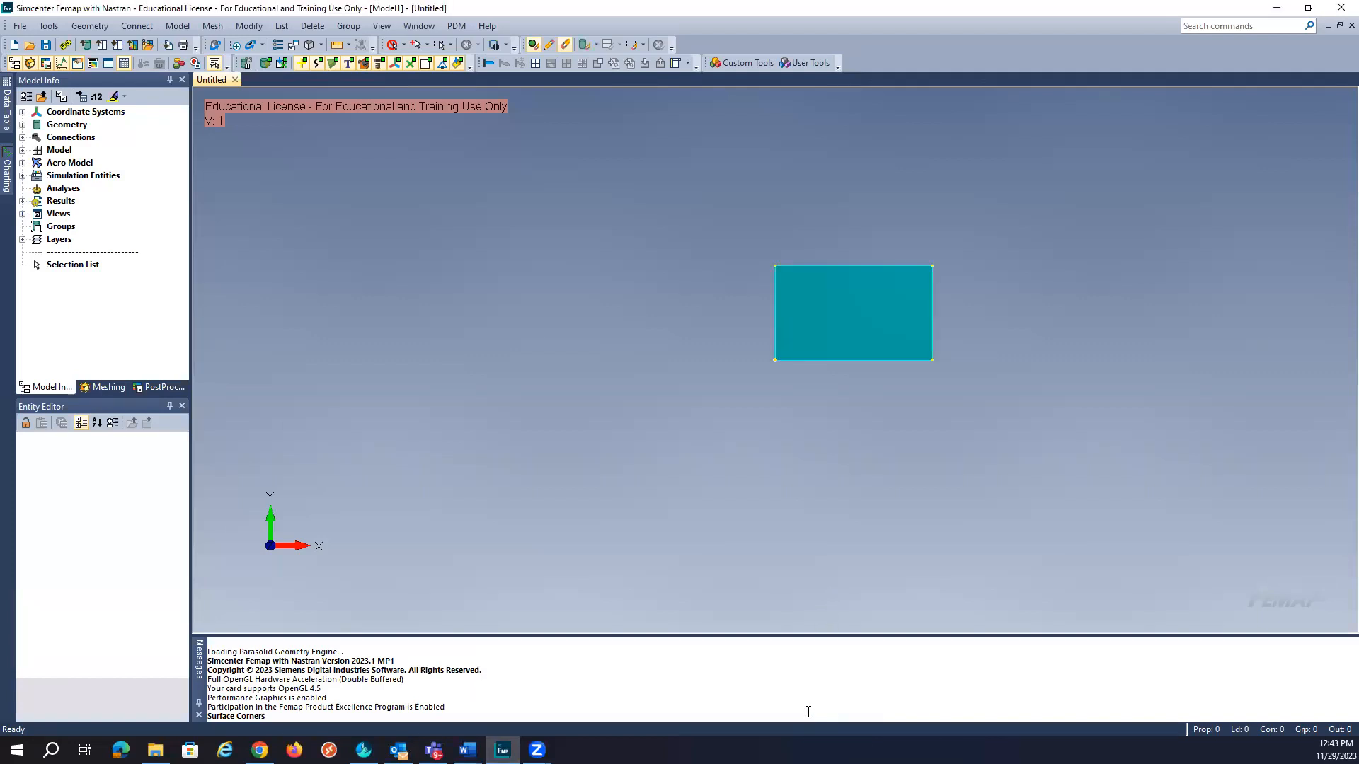
{"action": "key", "text": "ctrl+a"}
{"action": "scroll", "coordinate": [801, 566], "scroll_direction": "up", "scroll_amount": 1}
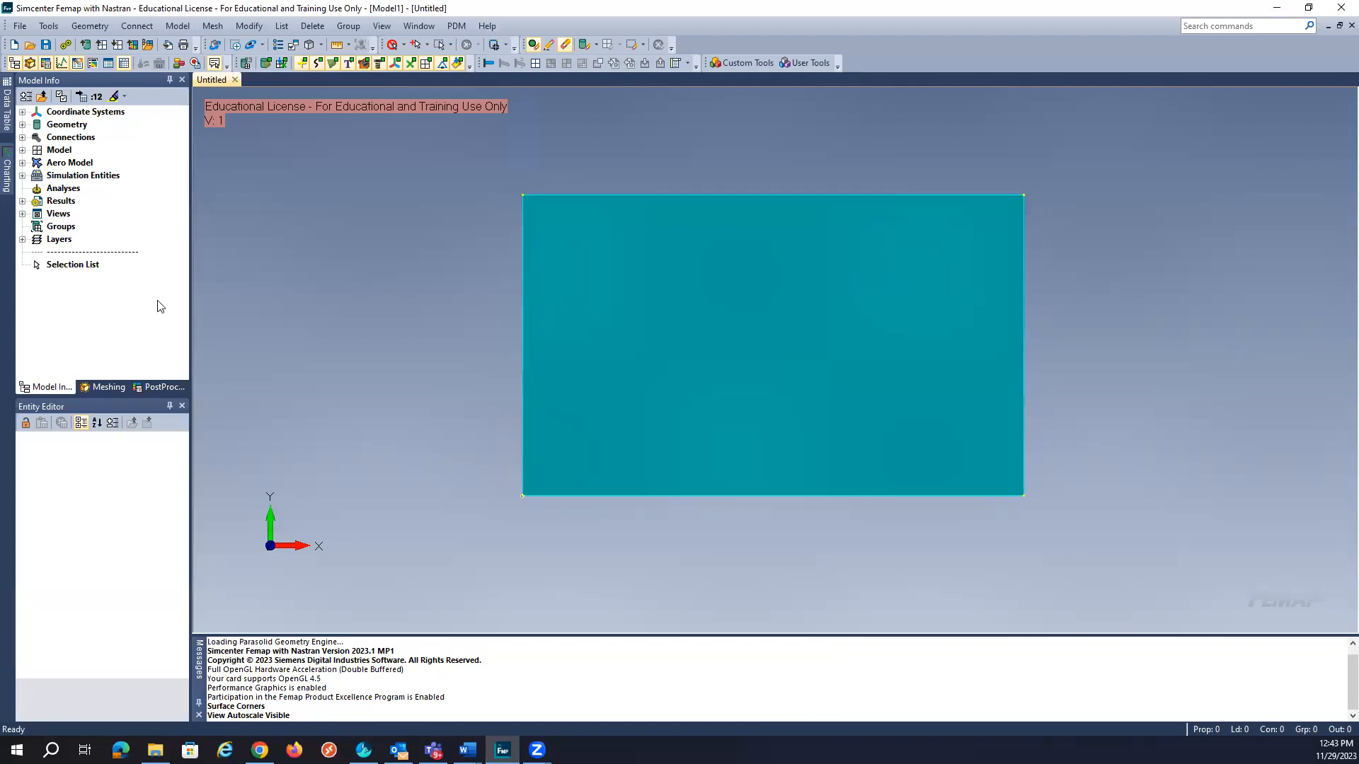
Define one isotropic material with expansion coefficient 1, conductivity 1 and specific heat 1.
{"action": "left_click", "coordinate": [22, 150]}
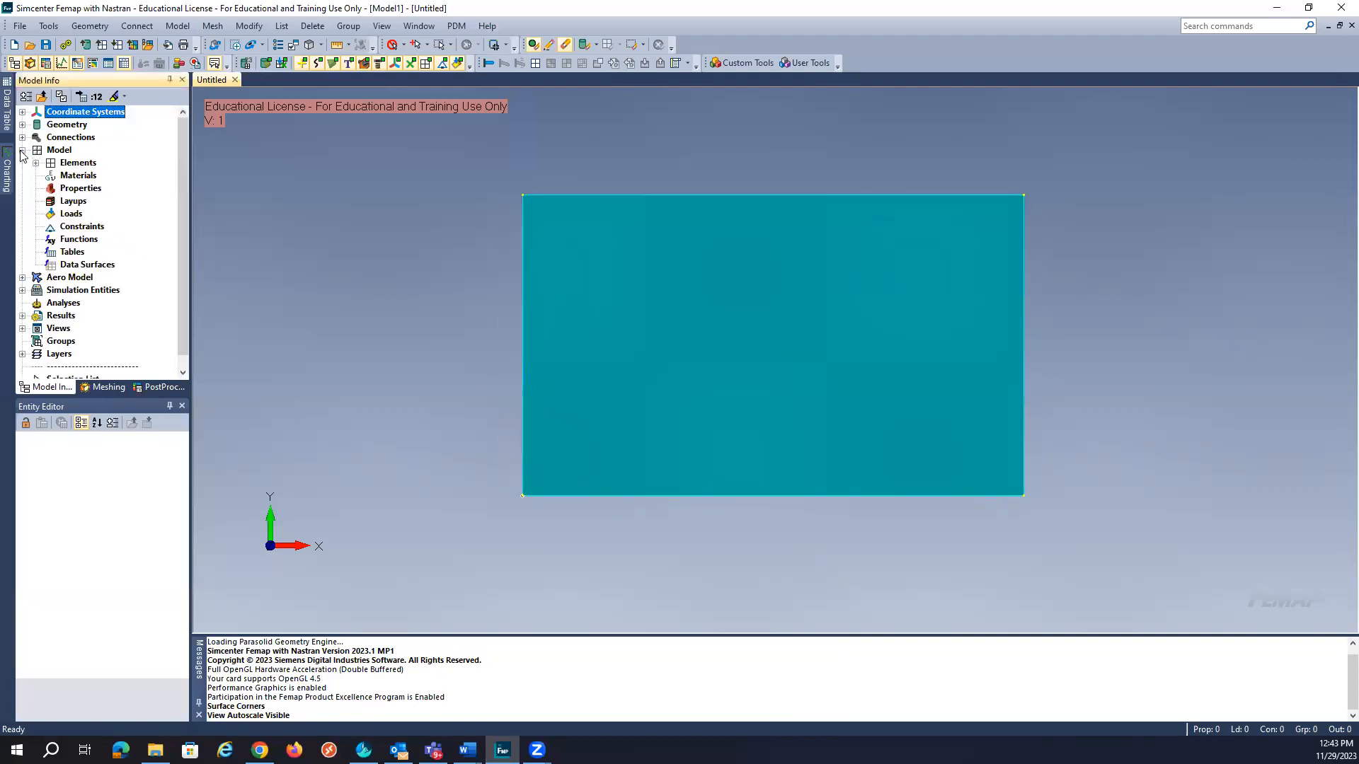
{"action": "right_click", "coordinate": [79, 176]}
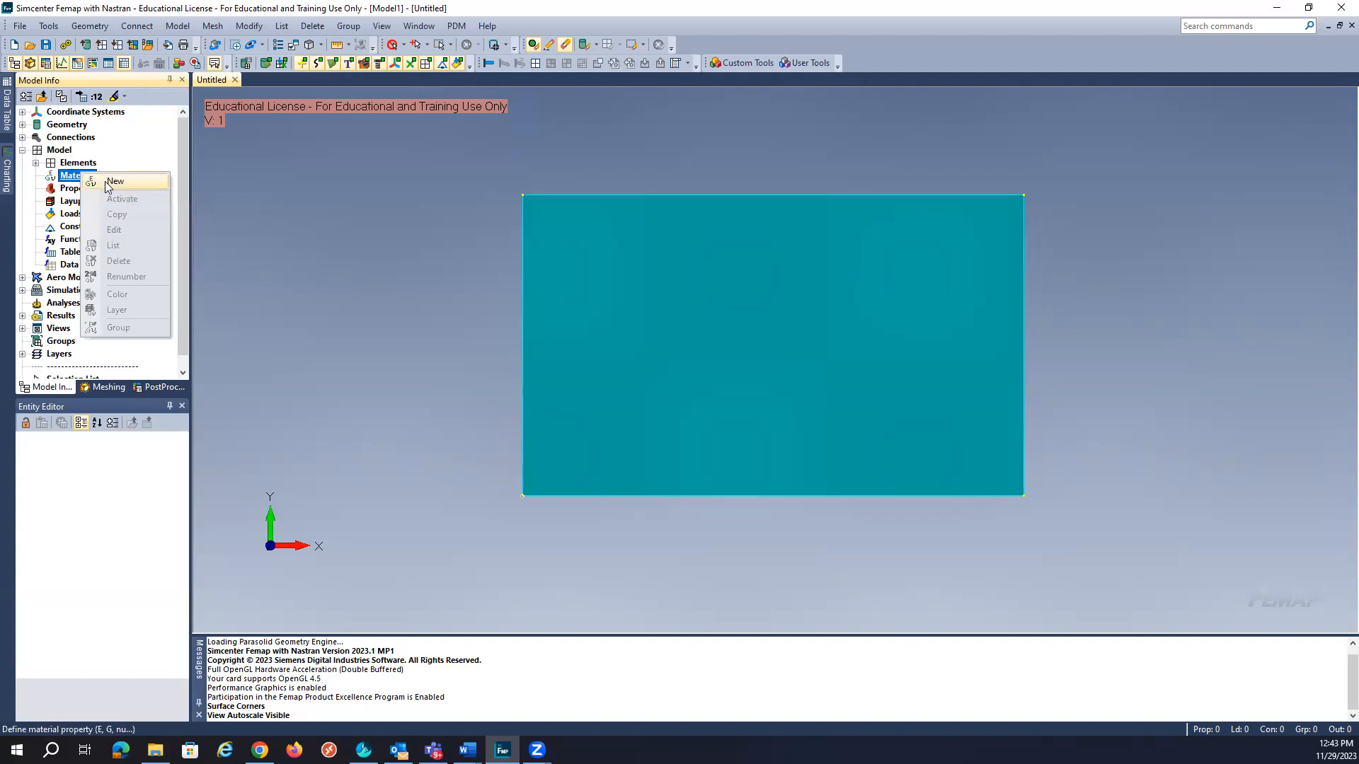
{"action": "left_click", "coordinate": [113, 182]}
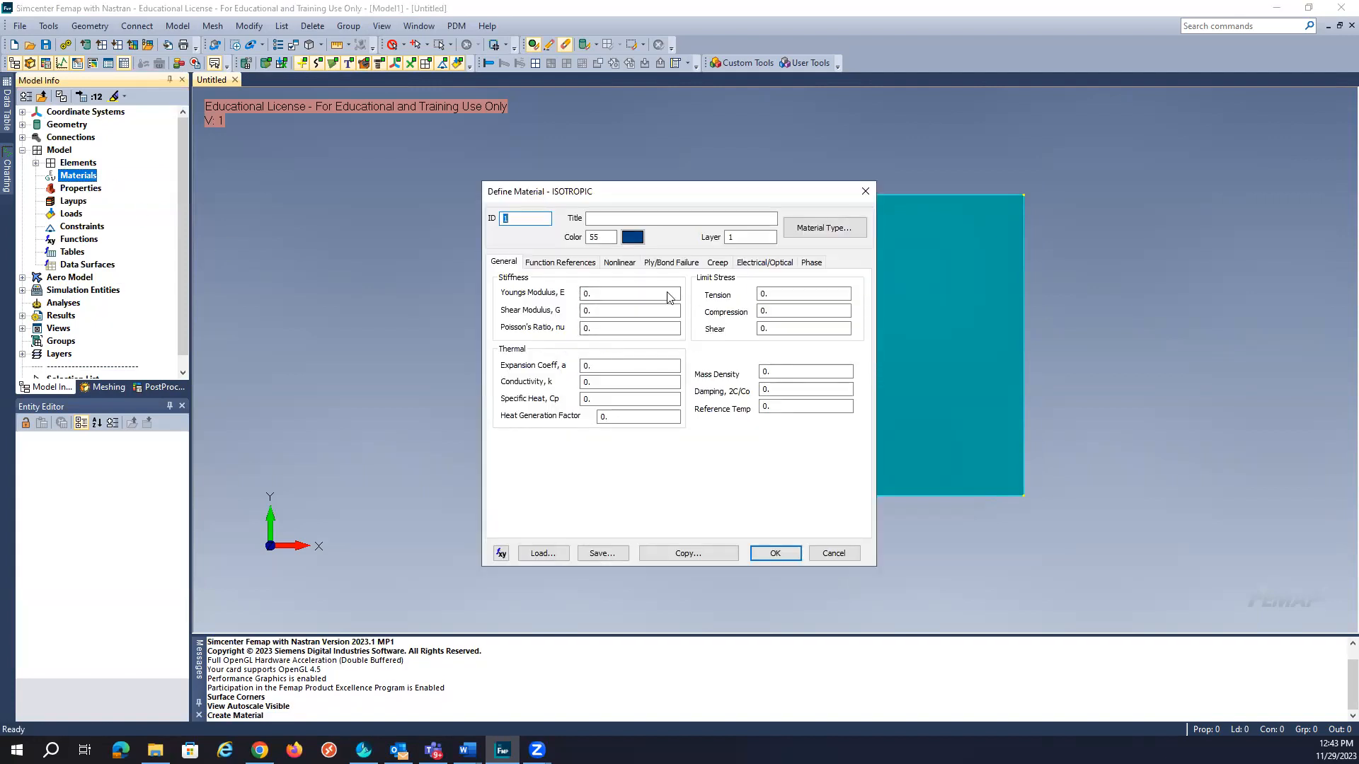
{"action": "left_click", "coordinate": [585, 366]}
{"action": "type", "text": "1"}
{"action": "key", "text": "Tab"}
{"action": "key", "text": "Tab"}
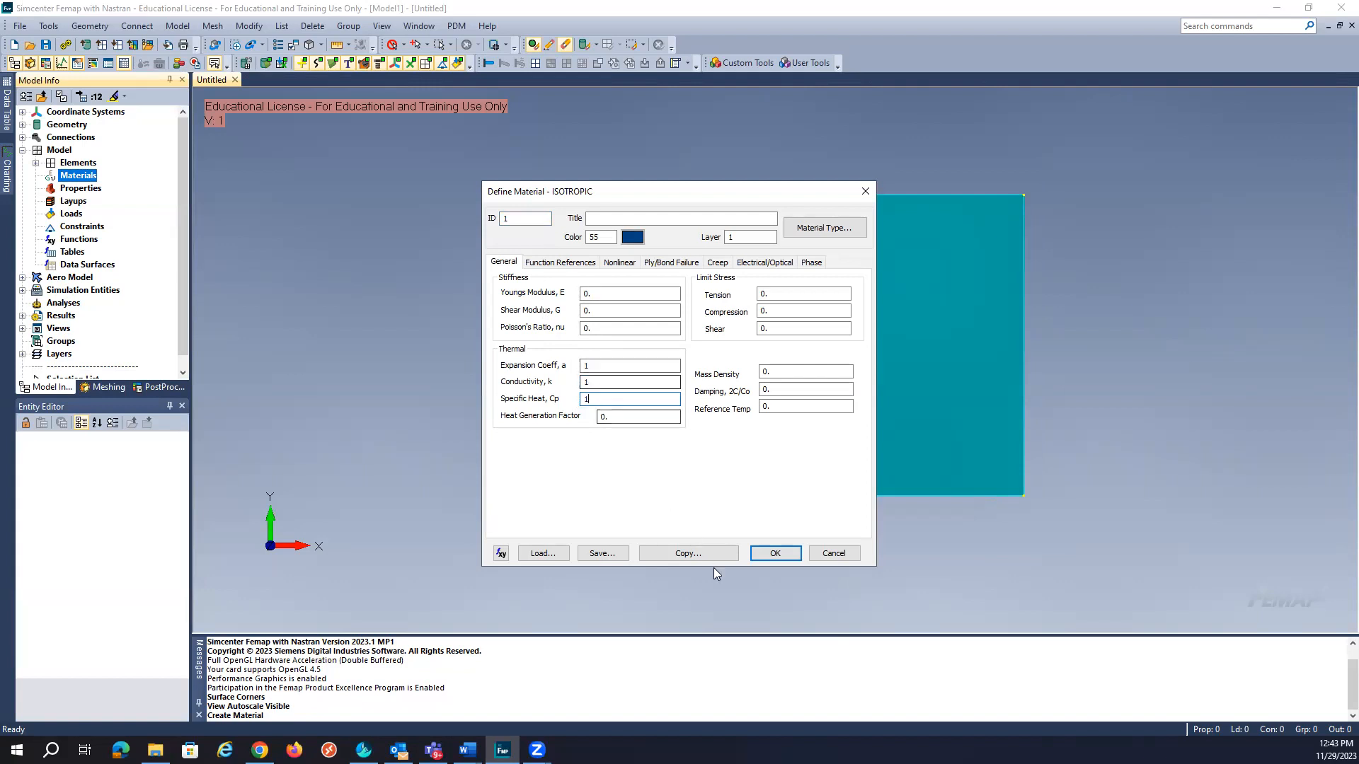
{"action": "left_click", "coordinate": [774, 555]}
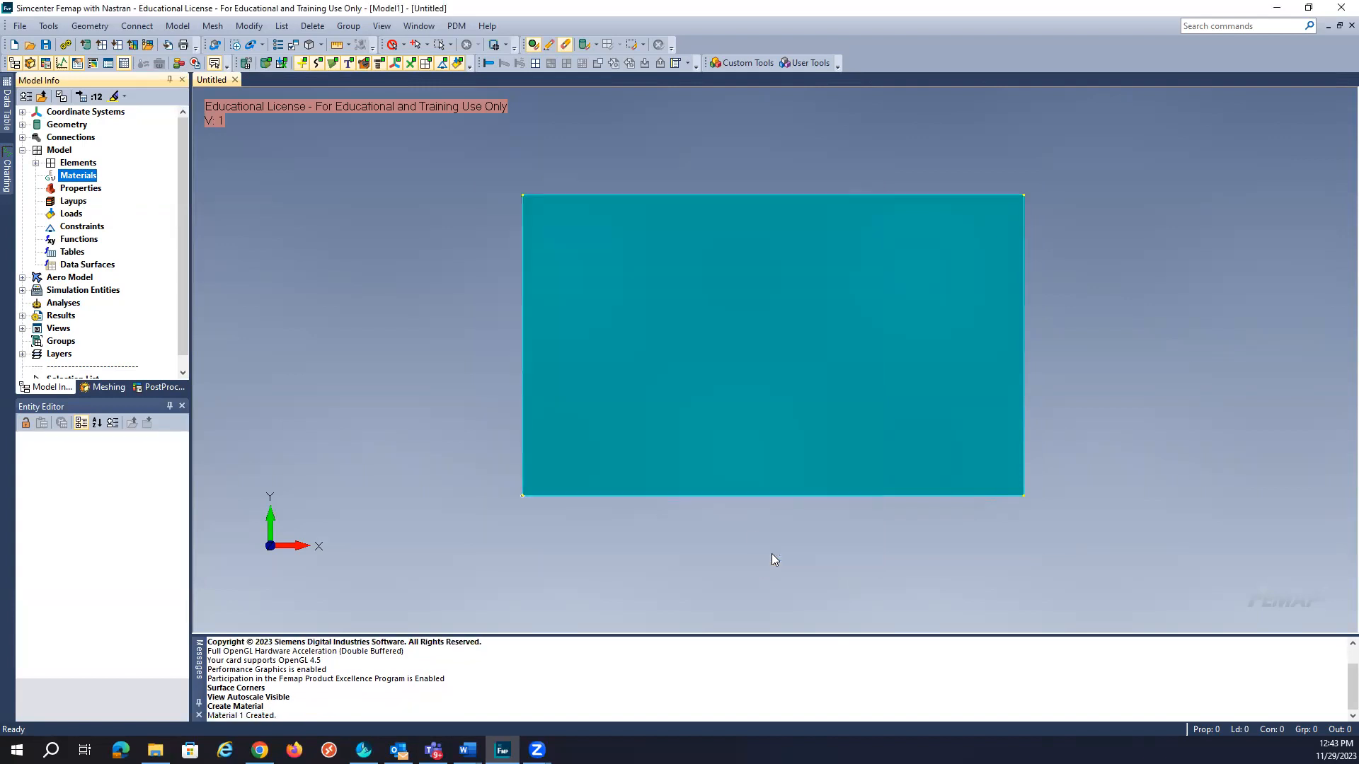
{"action": "left_click", "coordinate": [830, 553]}
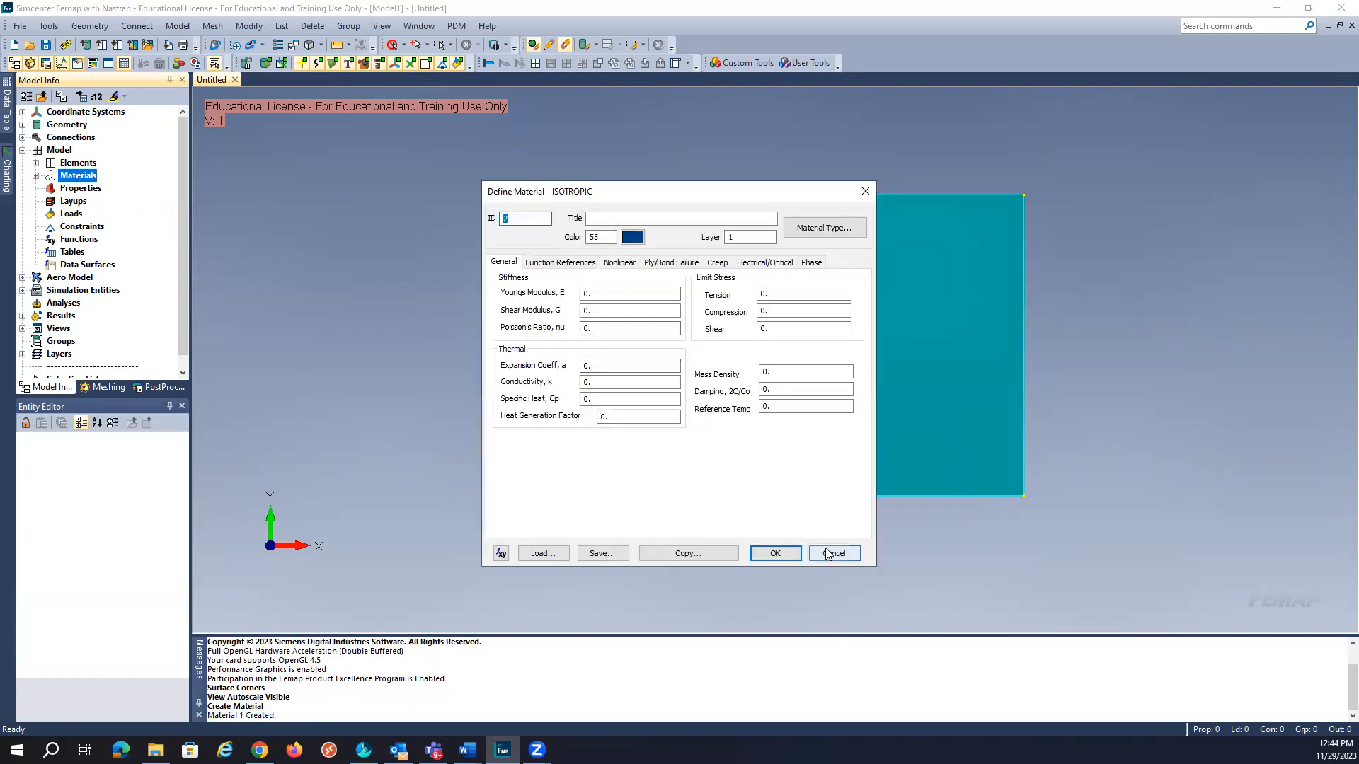
Define one plate element property with the isotropic material and a thickness of 0.1, and list the model's properties and materials.
{"action": "left_click", "coordinate": [68, 190]}
{"action": "right_click", "coordinate": [69, 190]}
{"action": "left_click", "coordinate": [106, 198]}
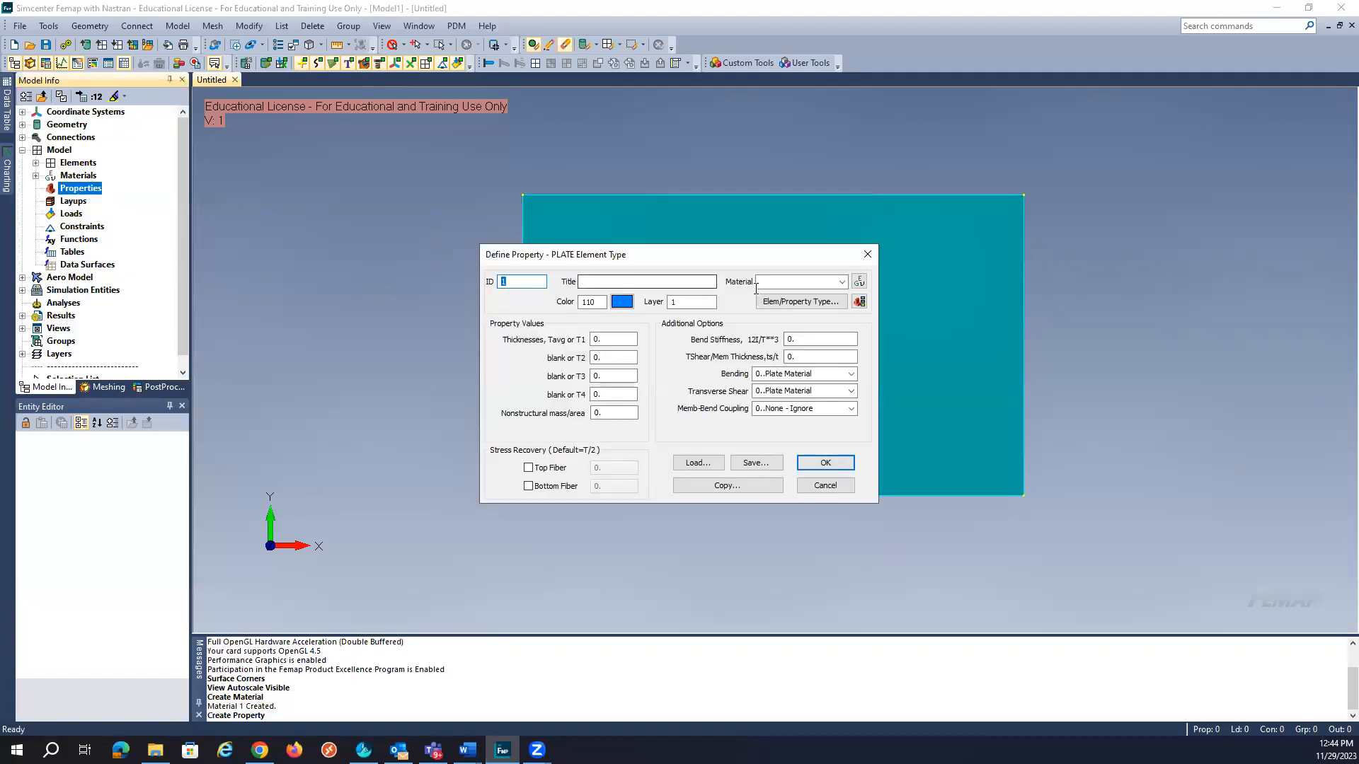
{"action": "left_click", "coordinate": [840, 282]}
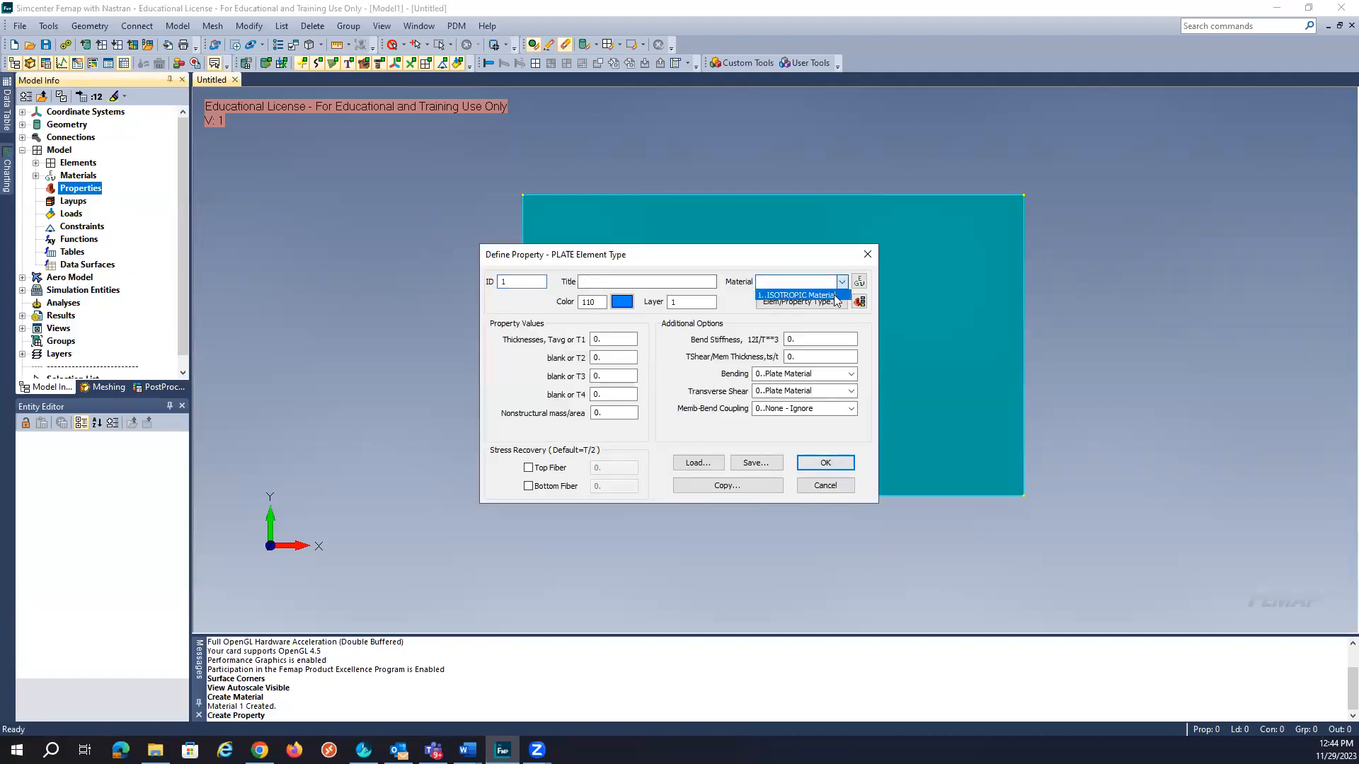
{"action": "left_click", "coordinate": [838, 292]}
{"action": "left_click", "coordinate": [835, 302]}
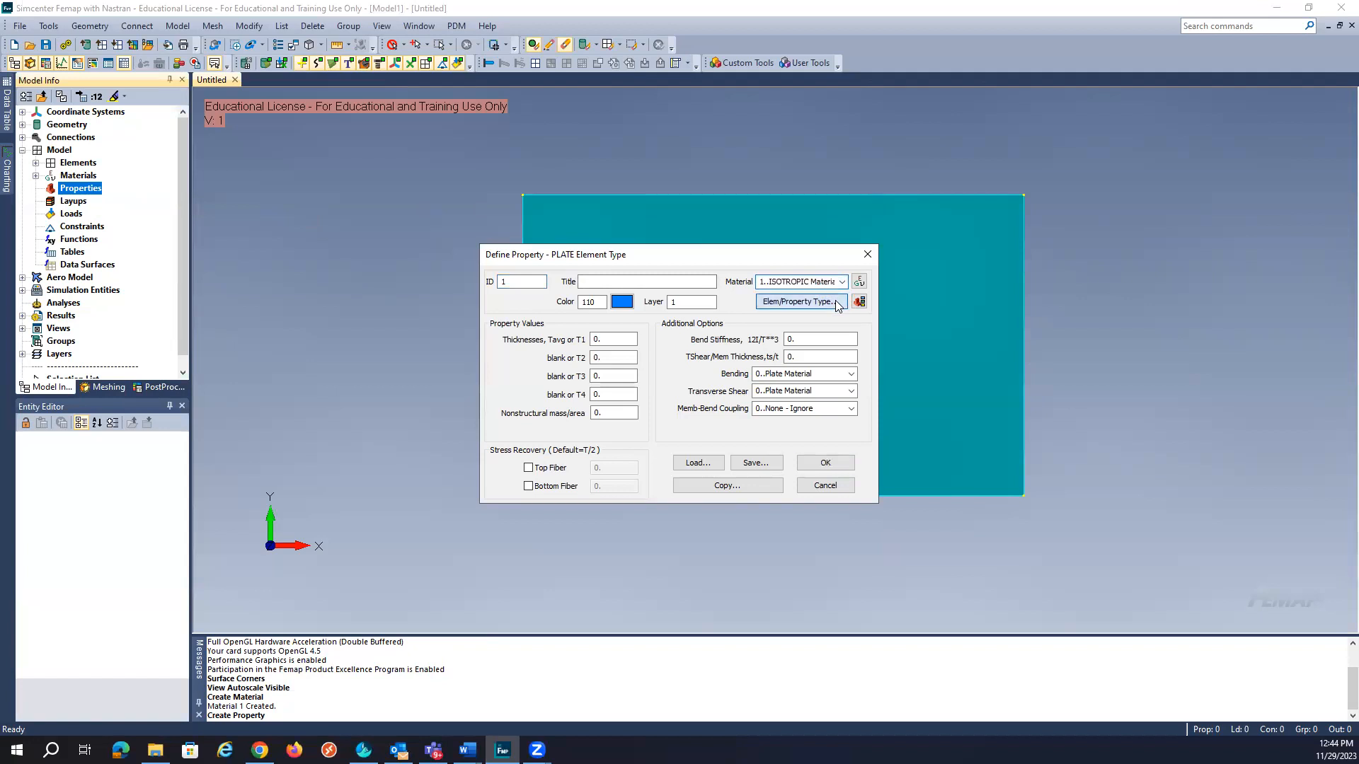
{"action": "left_click", "coordinate": [740, 692]}
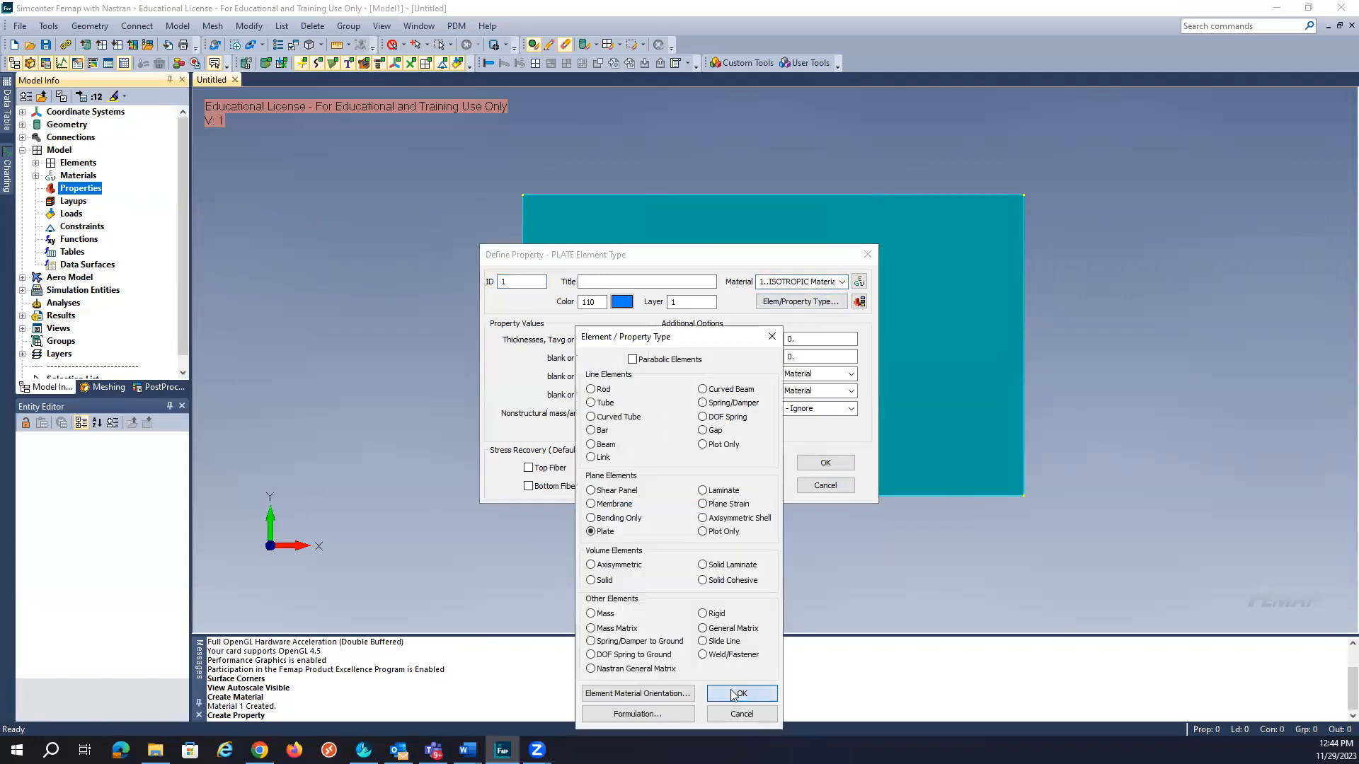
{"action": "left_click", "coordinate": [611, 339]}
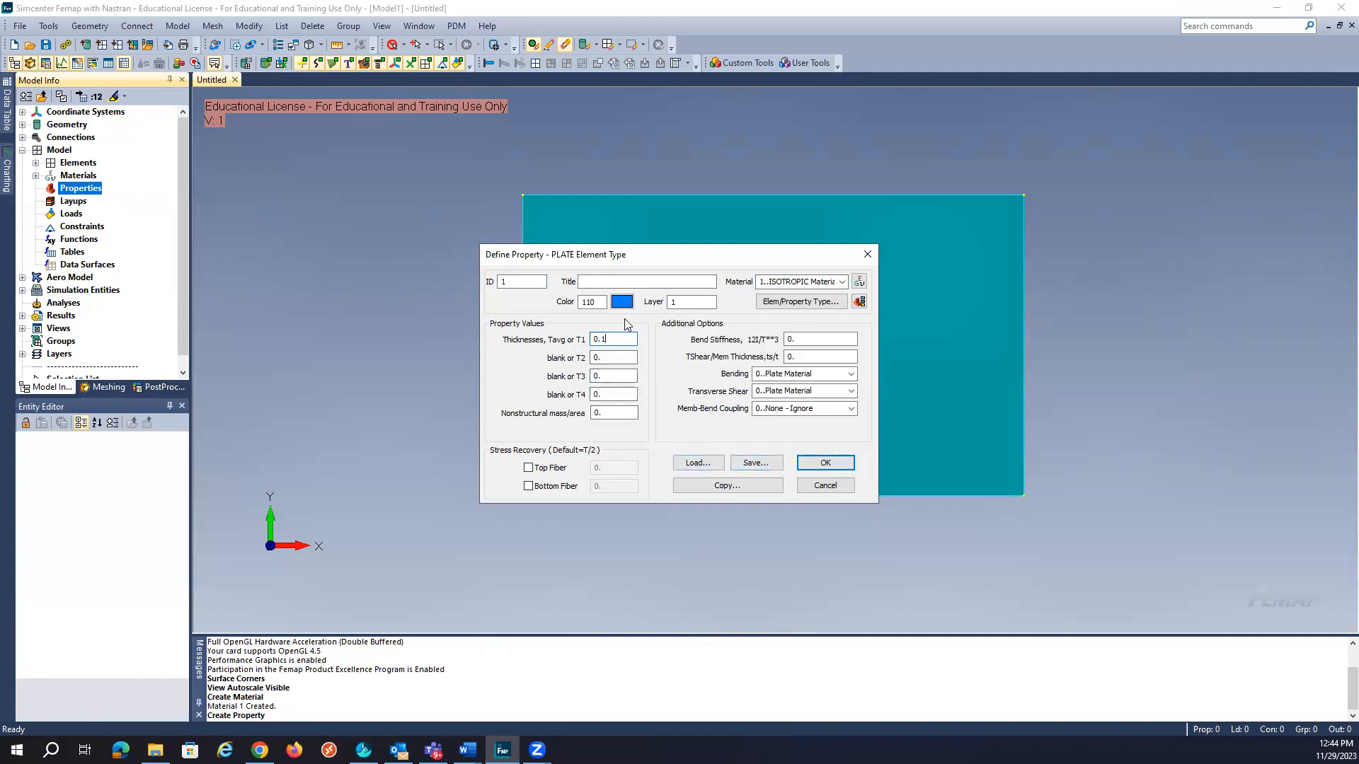
{"action": "left_click", "coordinate": [807, 465]}
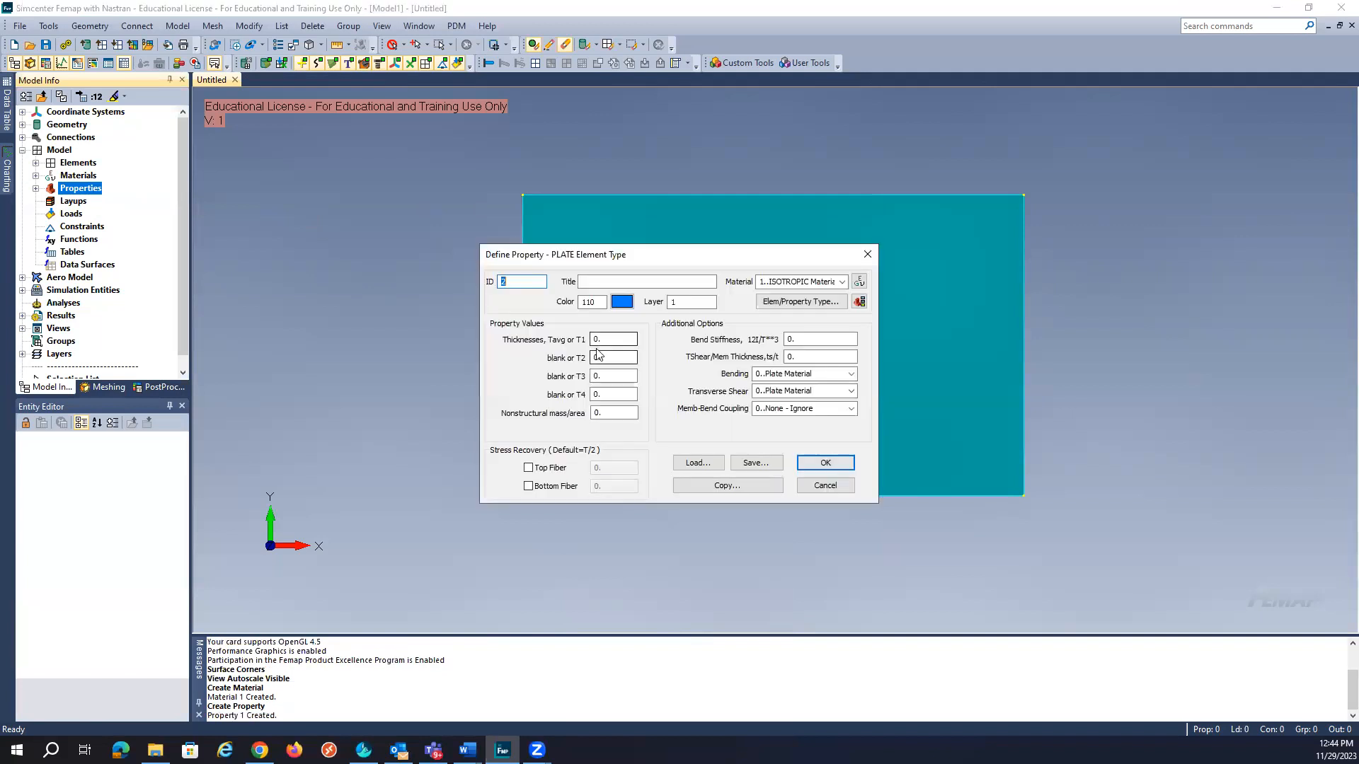
{"action": "left_click", "coordinate": [825, 487]}
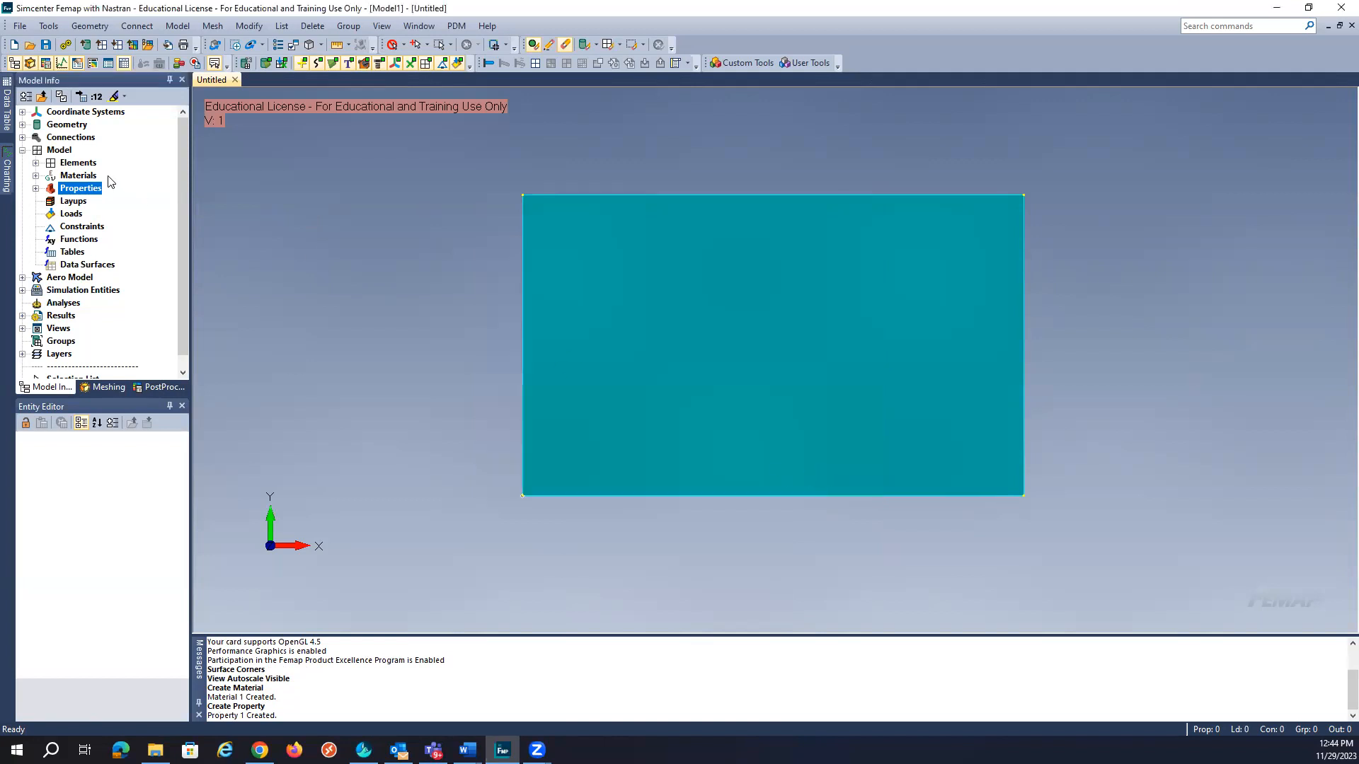
{"action": "left_click", "coordinate": [35, 188]}
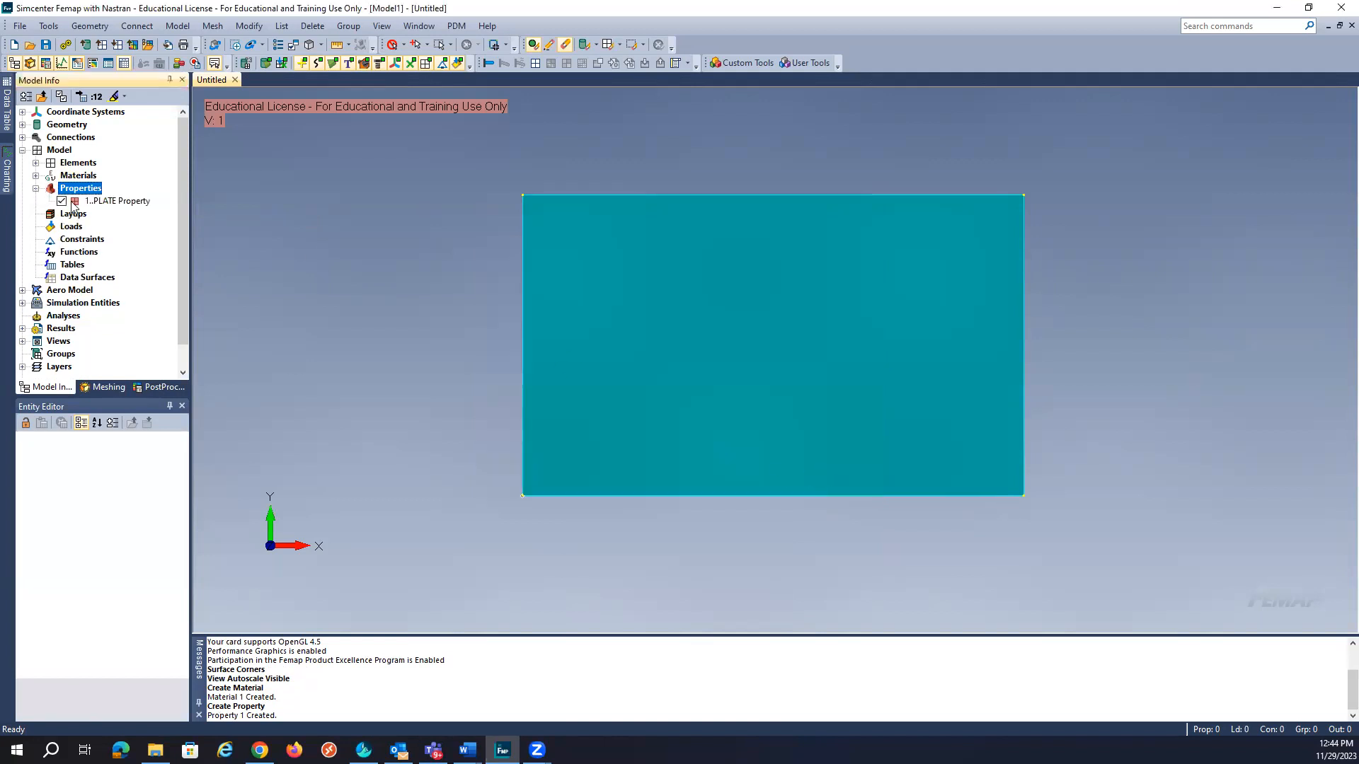
{"action": "left_click", "coordinate": [35, 176]}
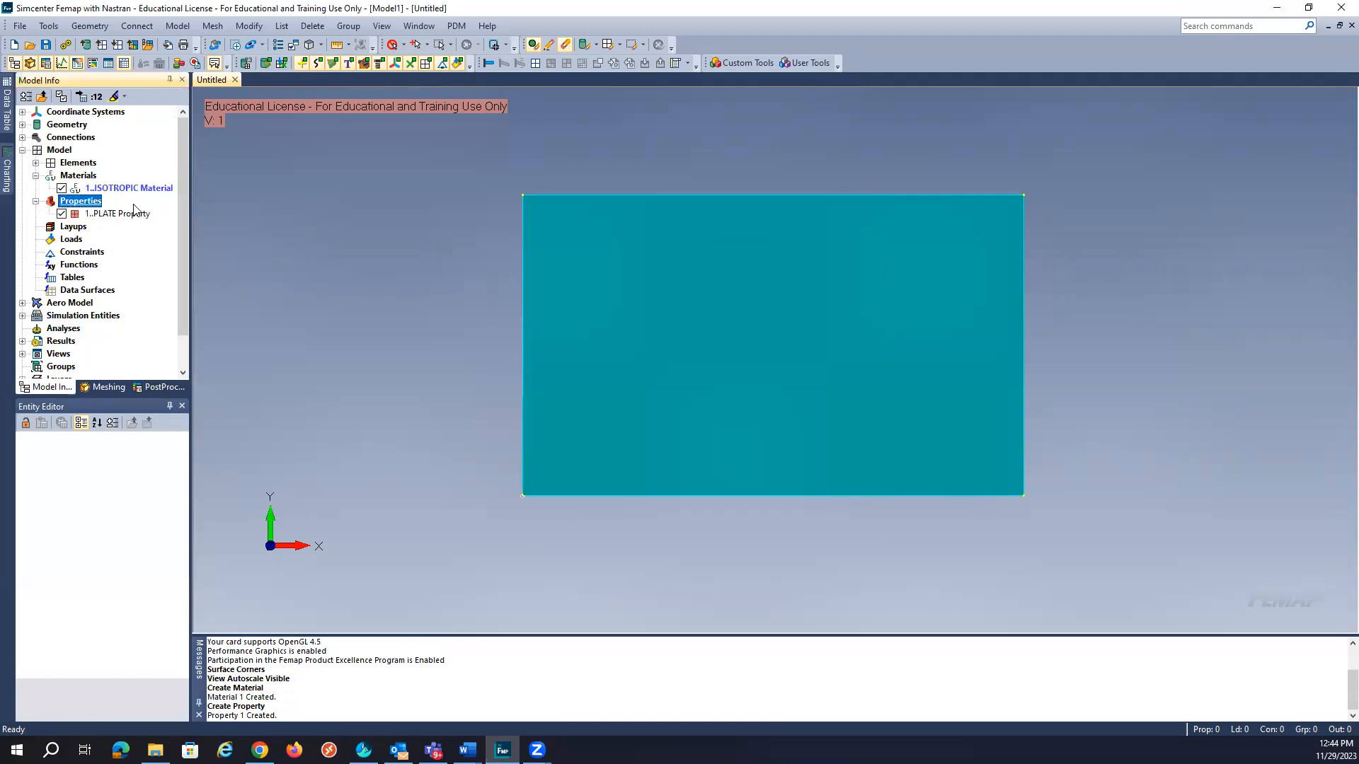
Set the mesh size along the plate's upper and lower edges by number of elements with equal node spacing.
{"action": "left_click", "coordinate": [213, 27]}
{"action": "mouse_move", "coordinate": [237, 60]}
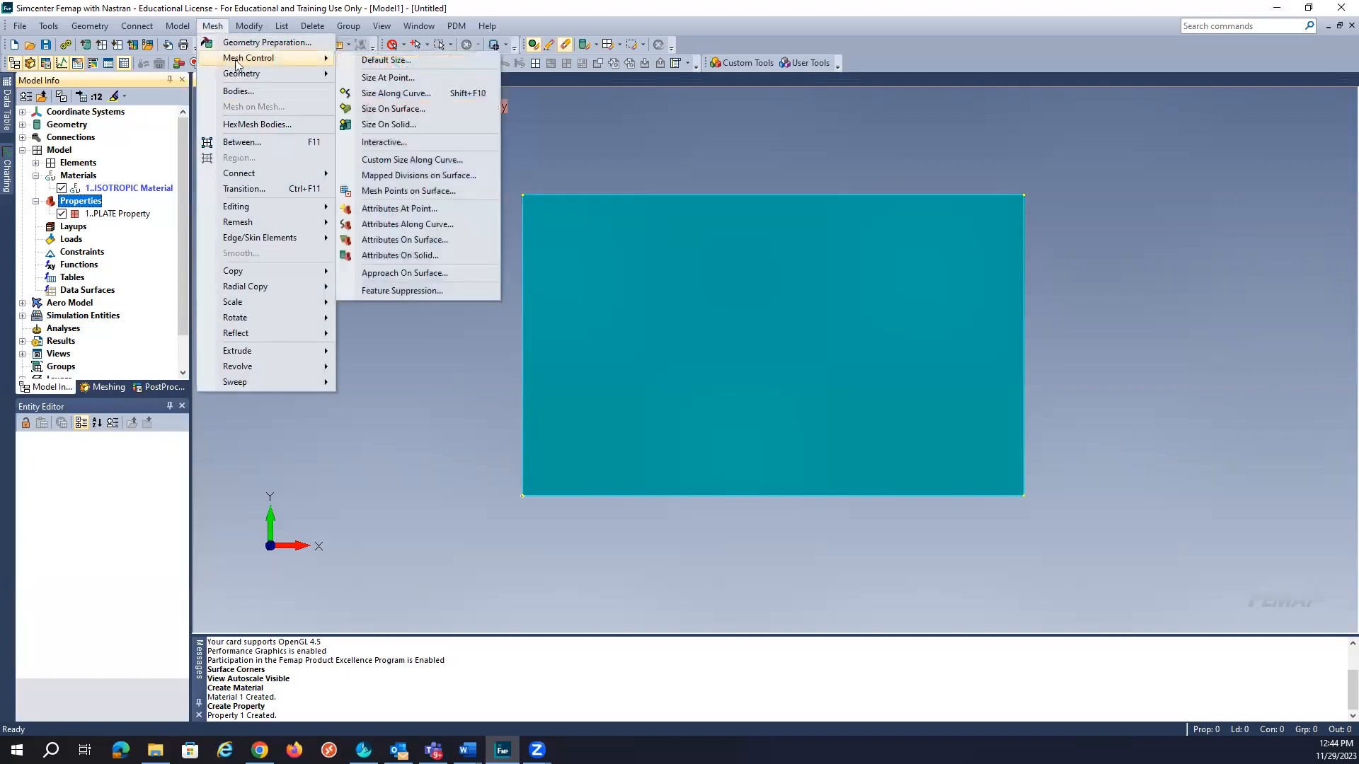
{"action": "left_click", "coordinate": [395, 93]}
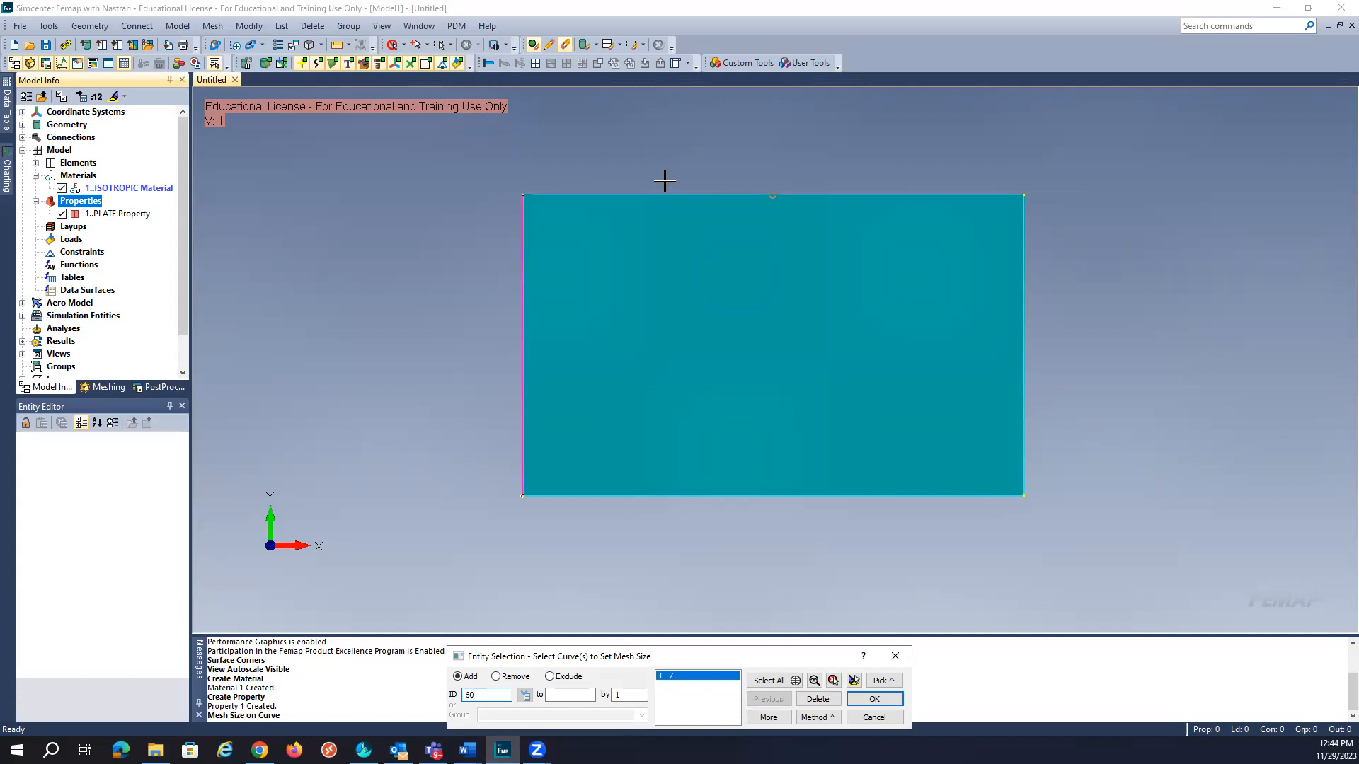
{"action": "left_click", "coordinate": [707, 474]}
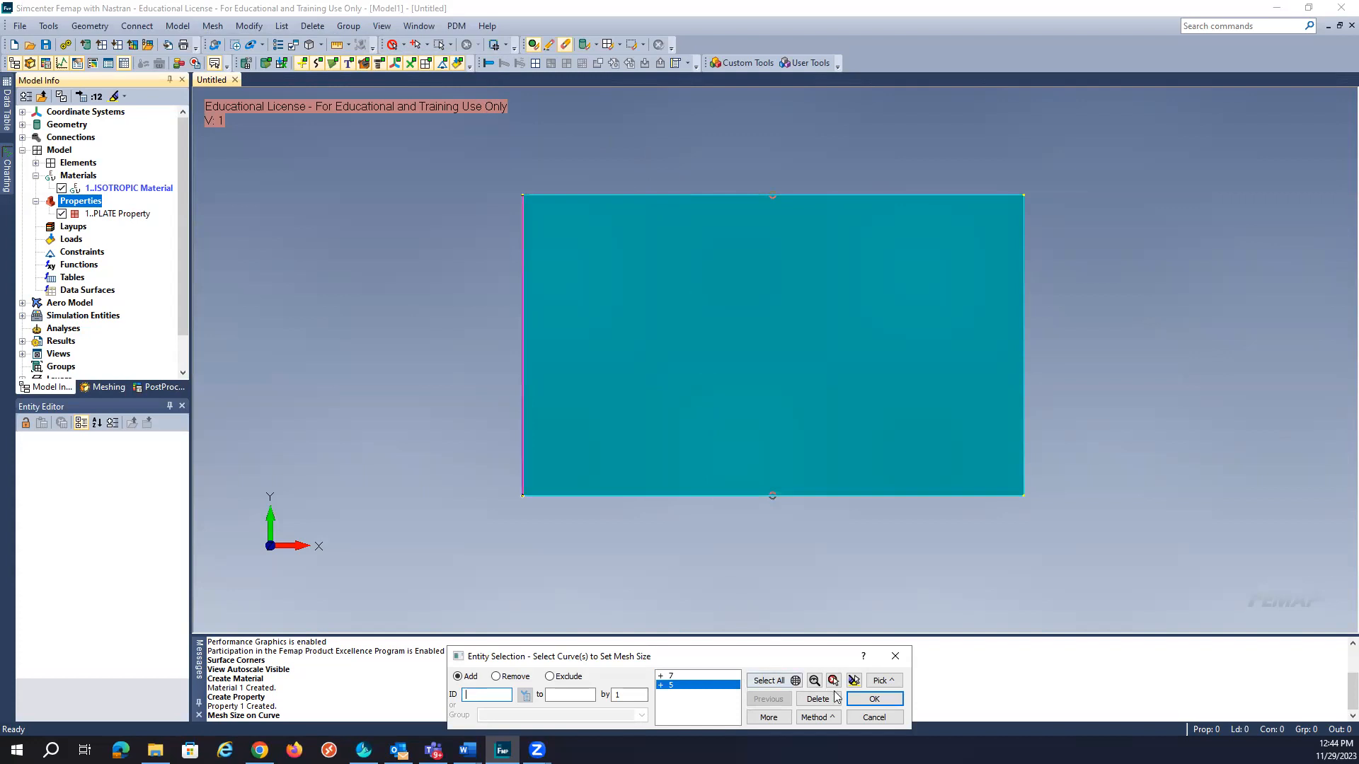
{"action": "left_click", "coordinate": [874, 698]}
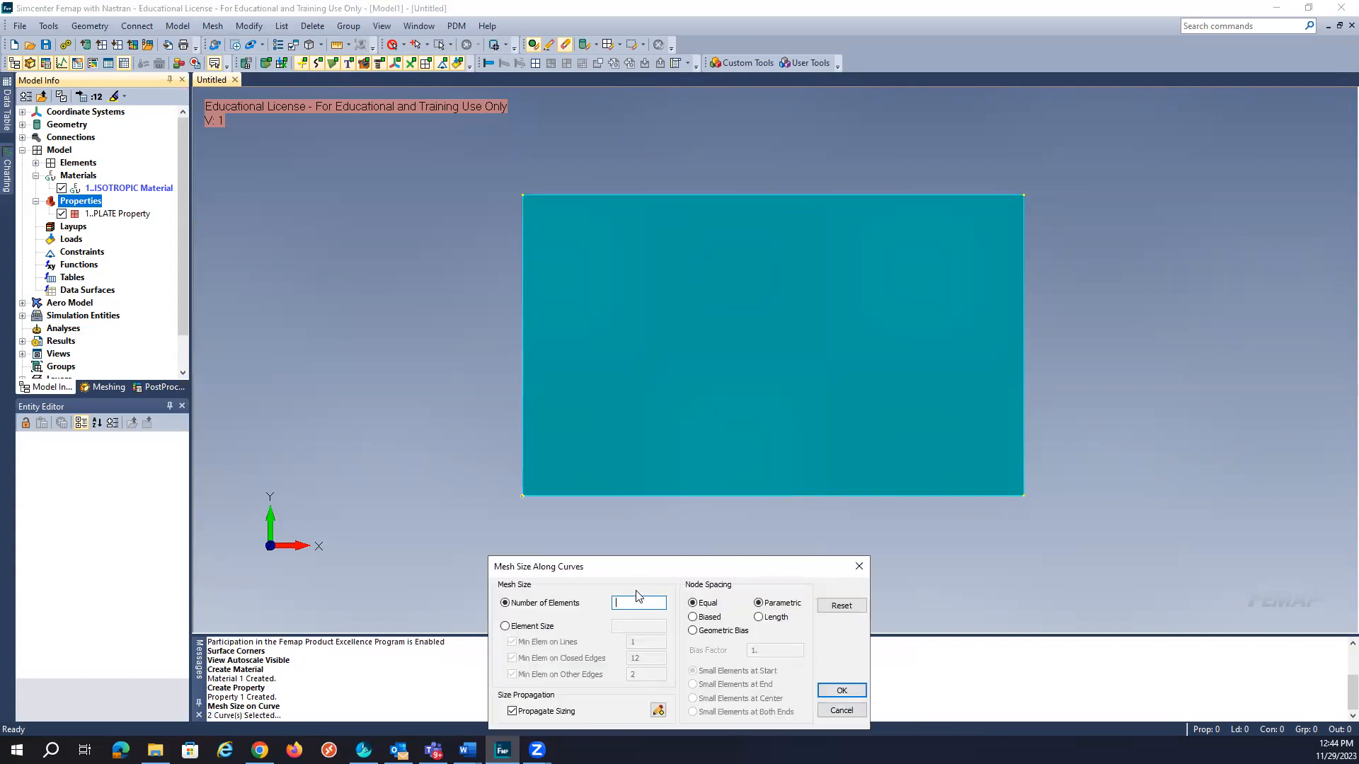
{"action": "left_click", "coordinate": [823, 691]}
Set the mesh size along the plate's left and right edges to 60 elements with equal spacing.
{"action": "left_click", "coordinate": [532, 334]}
{"action": "left_click", "coordinate": [1008, 332]}
{"action": "left_click", "coordinate": [873, 699]}
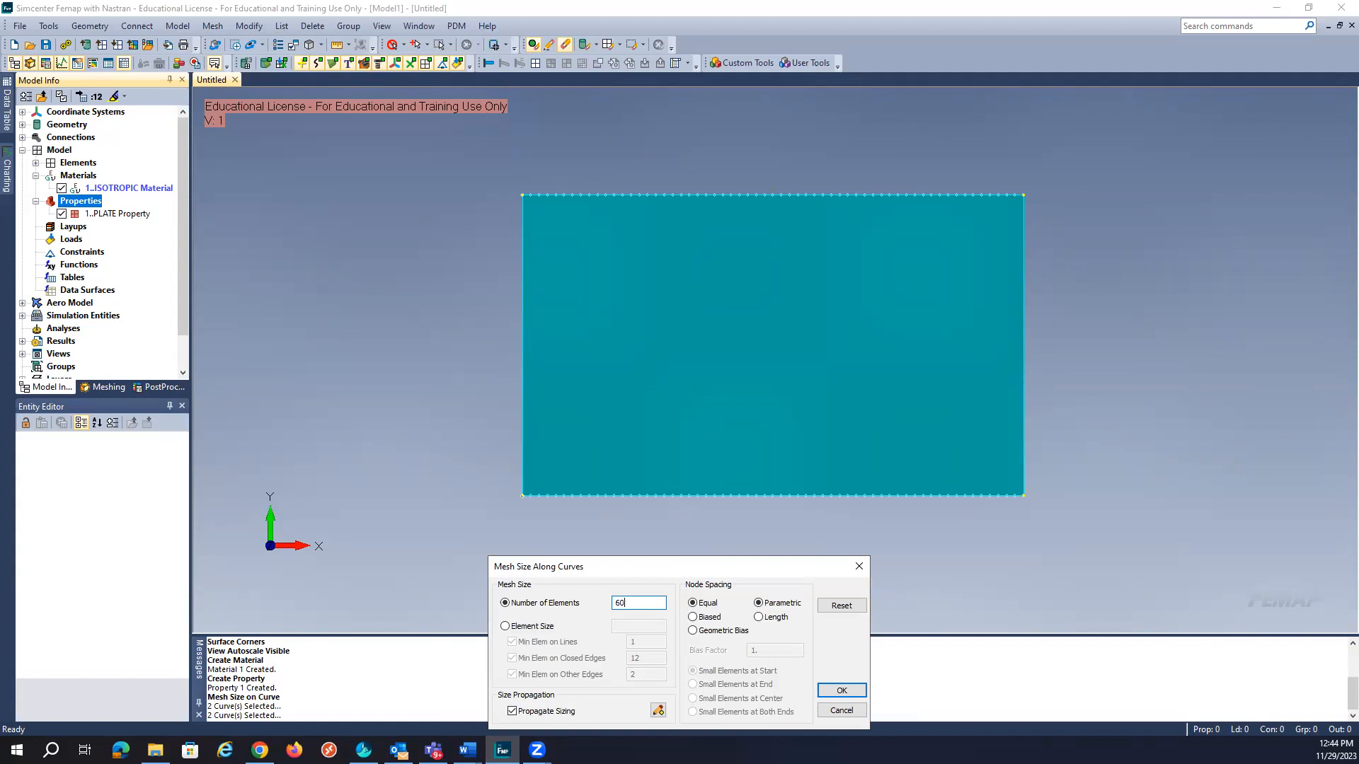
{"action": "left_click", "coordinate": [832, 695]}
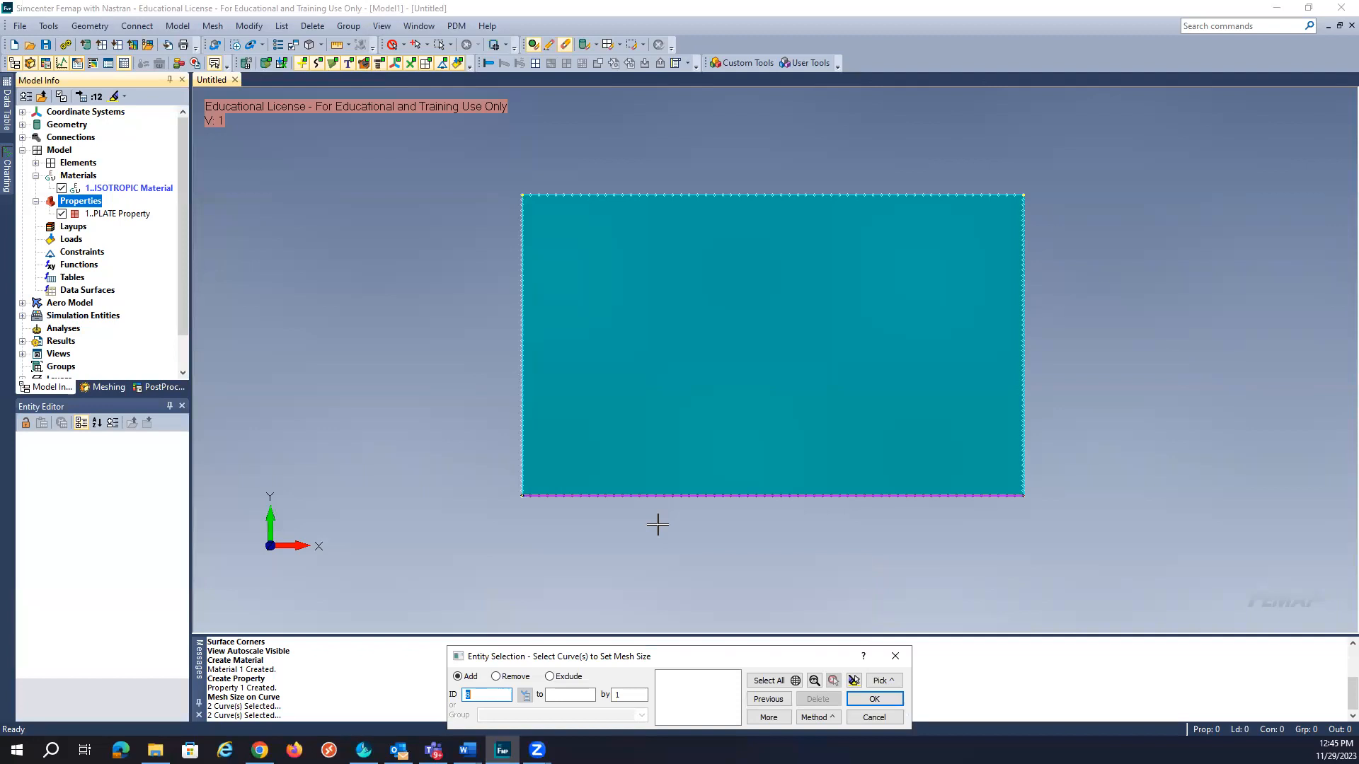
Apply the number-of-elements mesh sizing to the plate's upper and lower edges again.
{"action": "left_click", "coordinate": [577, 201]}
{"action": "left_click", "coordinate": [676, 503]}
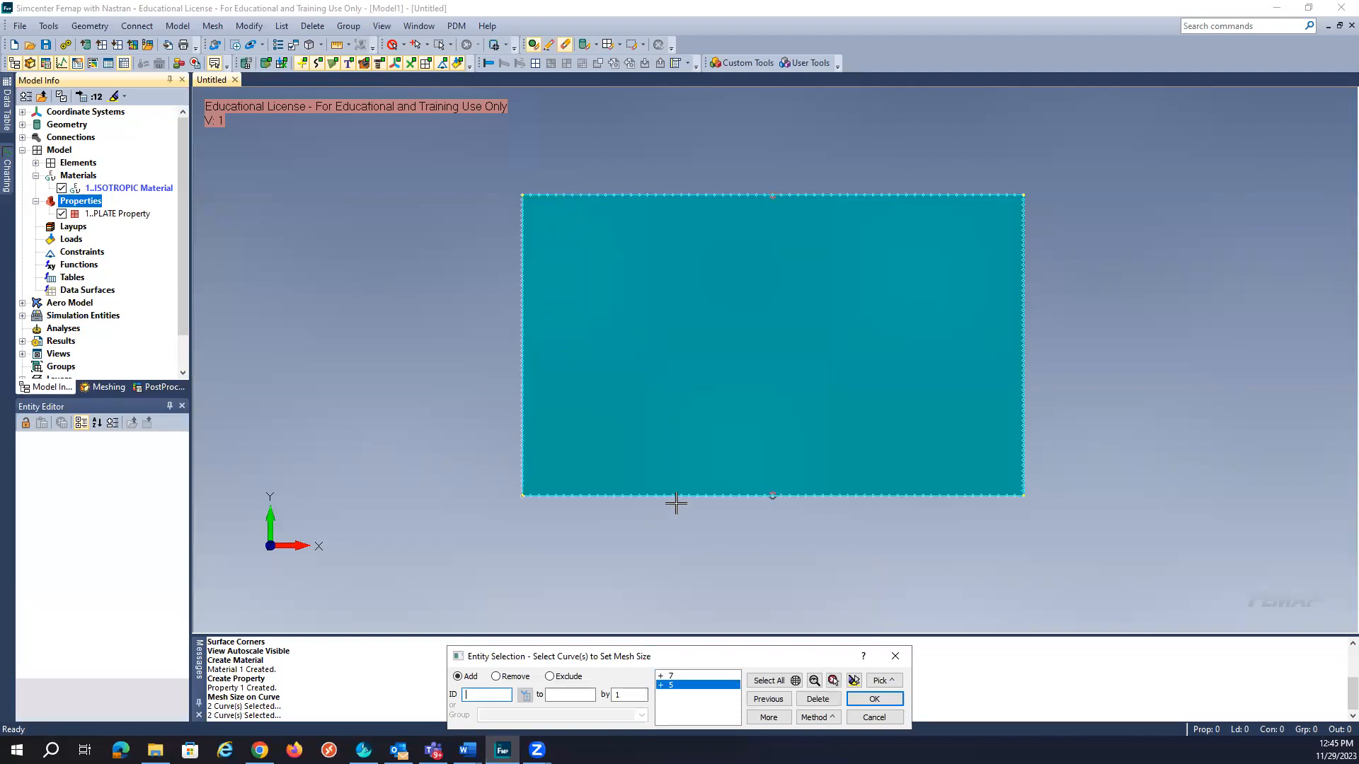
{"action": "key", "text": "Return"}
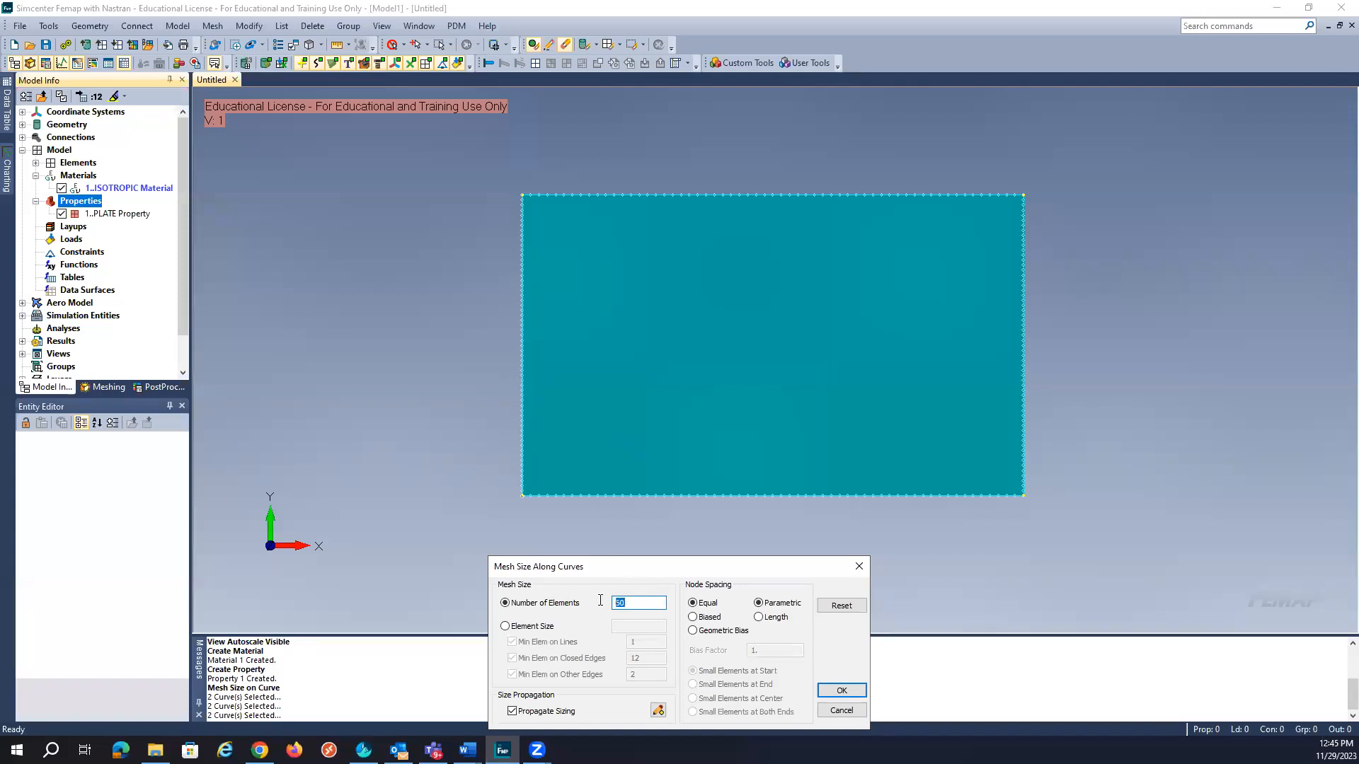
{"action": "left_click", "coordinate": [836, 691]}
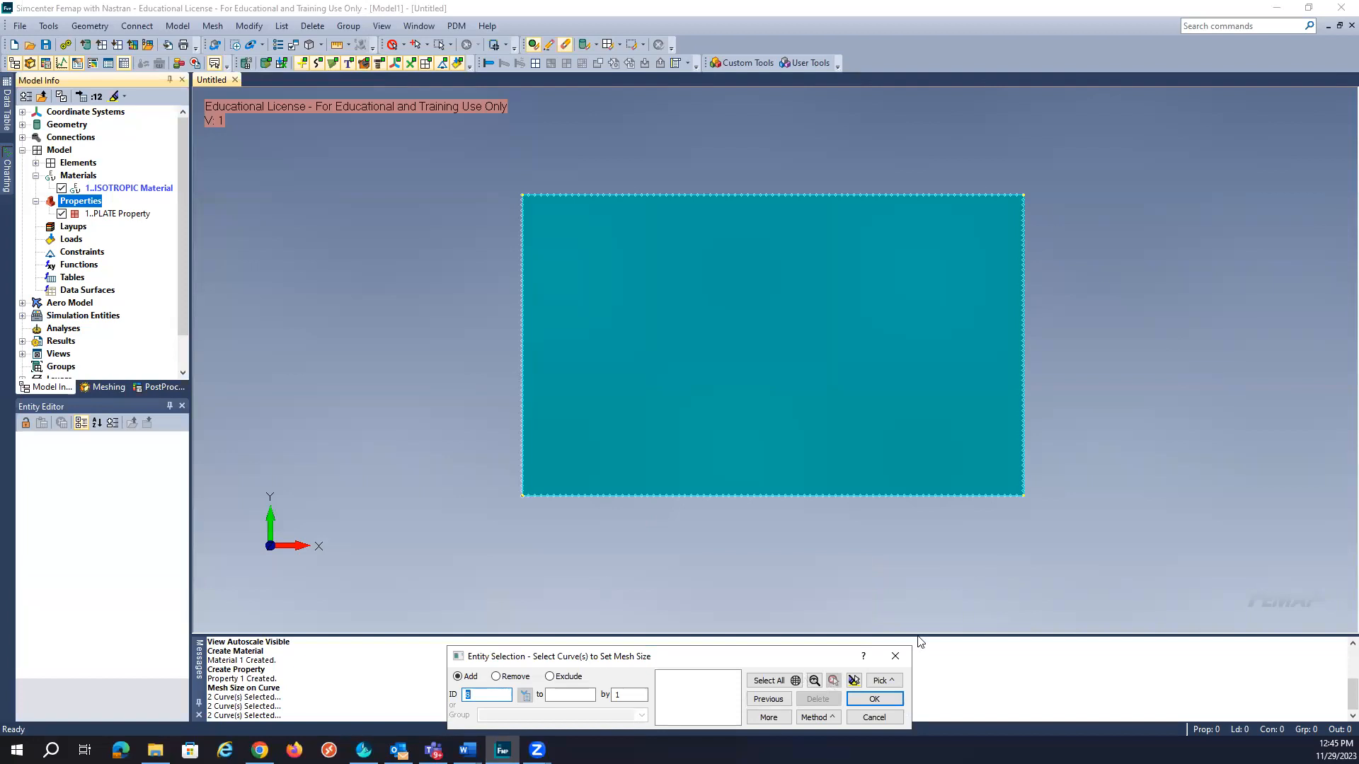
Finish the curve mesh sizing and mesh the plate surface with quad elements using the plate property and mapped meshing.
{"action": "left_click", "coordinate": [874, 717]}
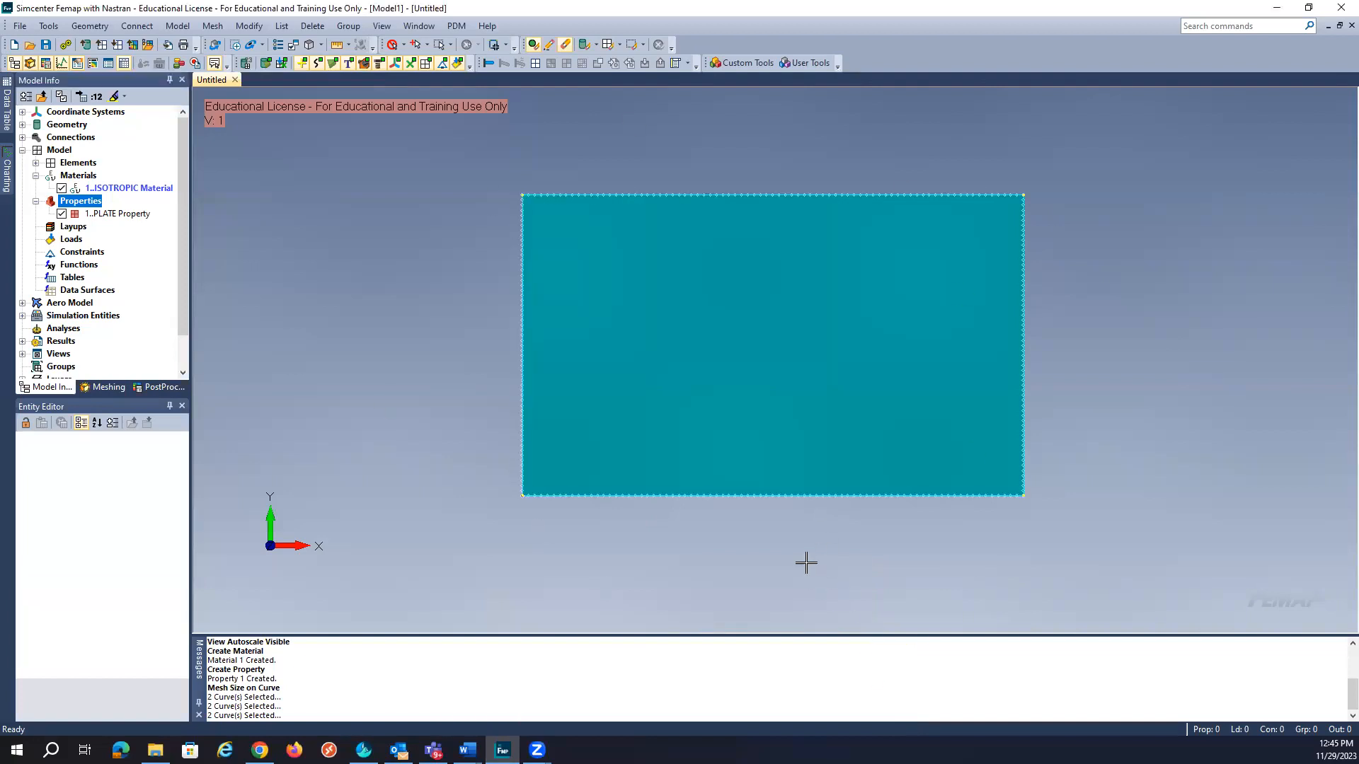
{"action": "left_click", "coordinate": [212, 26]}
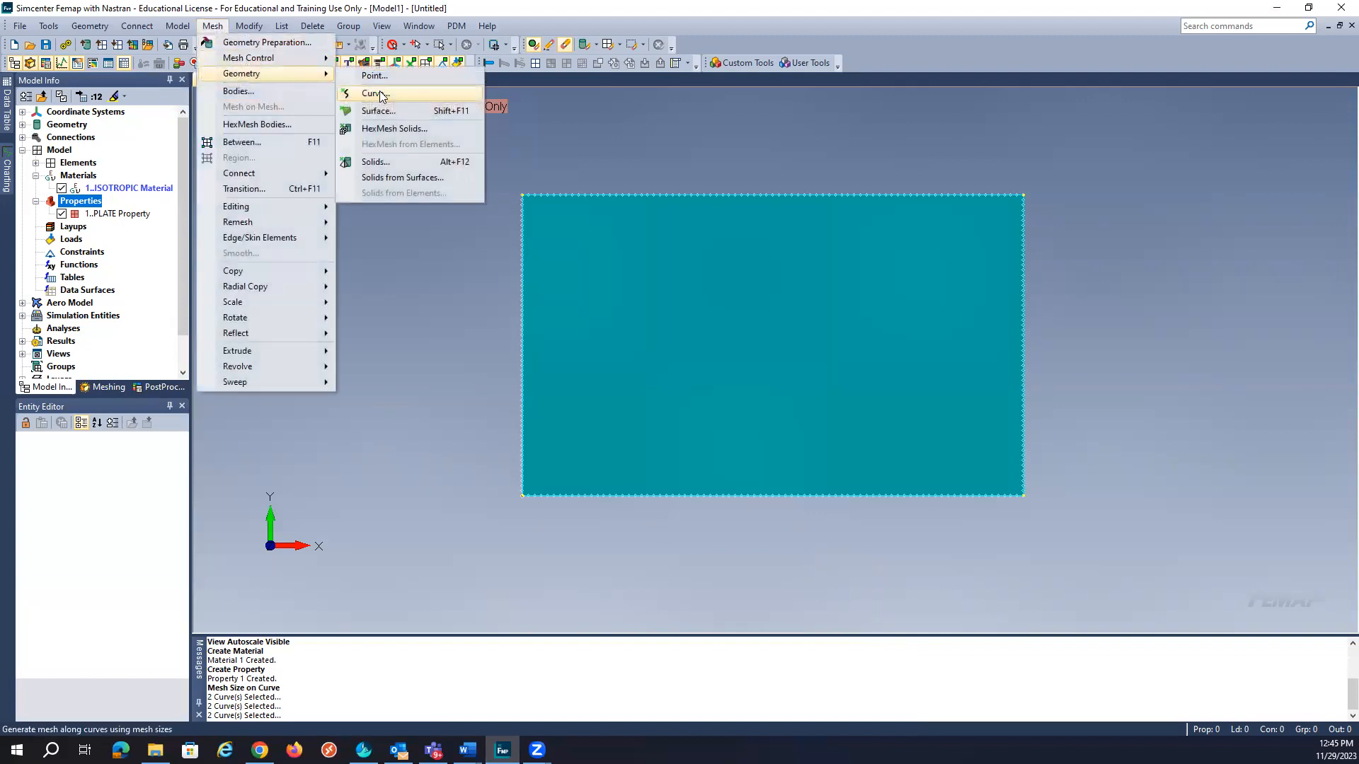
{"action": "left_click", "coordinate": [379, 111]}
{"action": "left_click", "coordinate": [772, 345]}
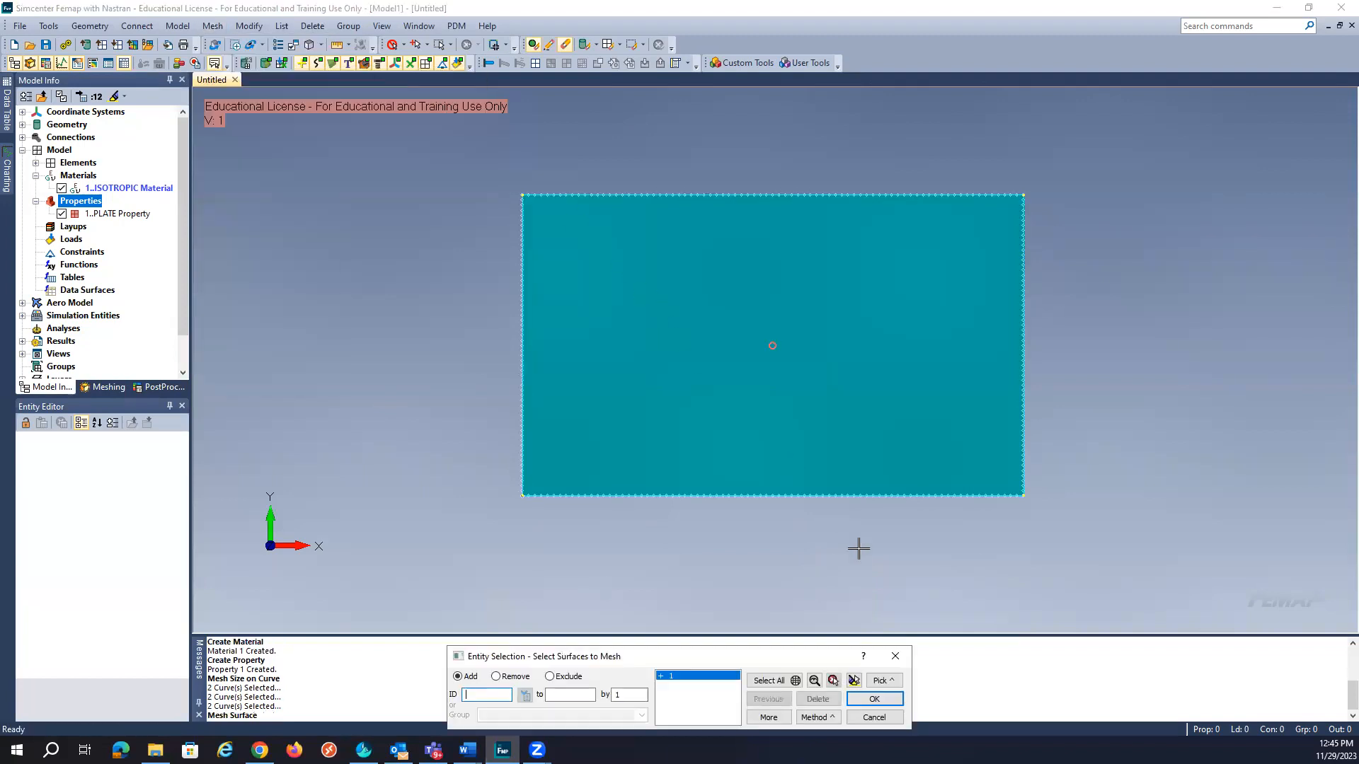
{"action": "left_click", "coordinate": [858, 701]}
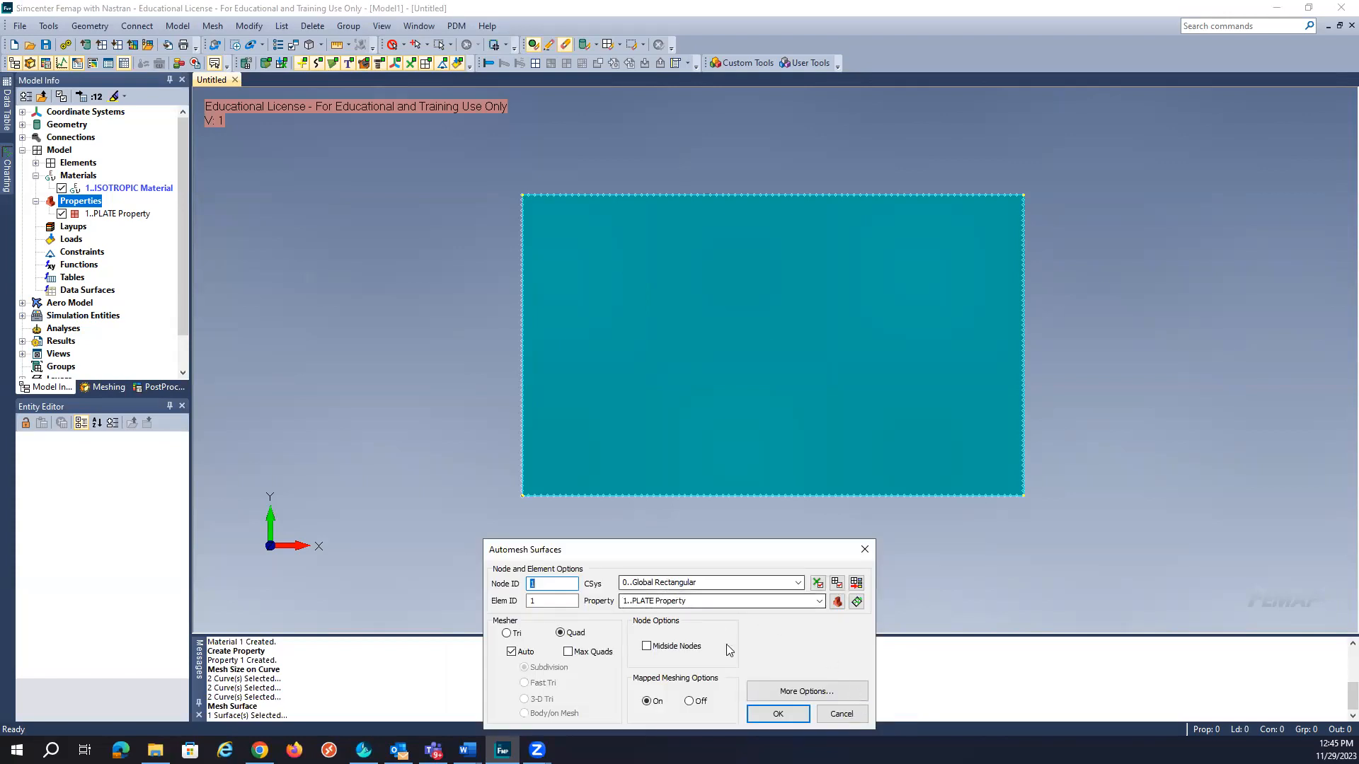
{"action": "left_click", "coordinate": [780, 713]}
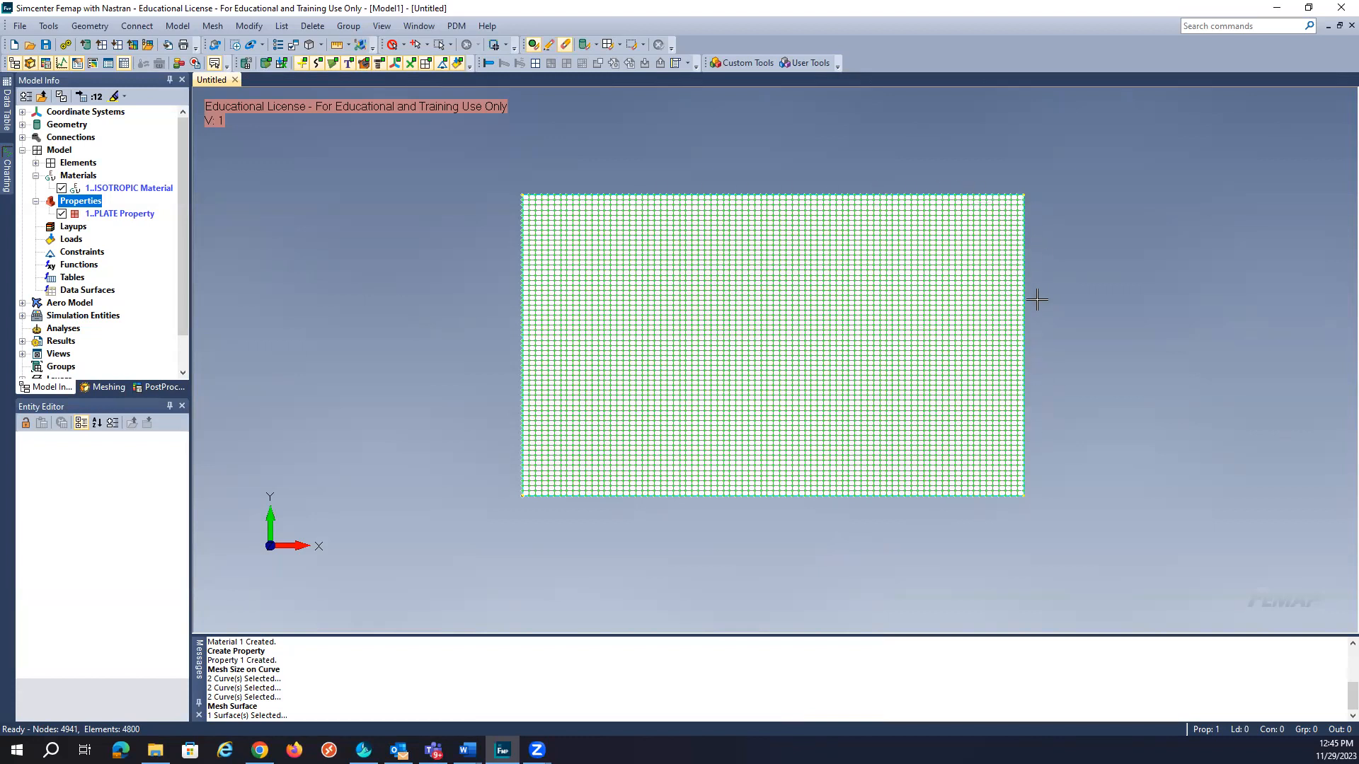
Start a load on curves, check the boundary conditions in the Word assignment, and create a load set titled Boundary Conditions.
{"action": "scroll", "coordinate": [920, 358], "scroll_direction": "up", "scroll_amount": 2}
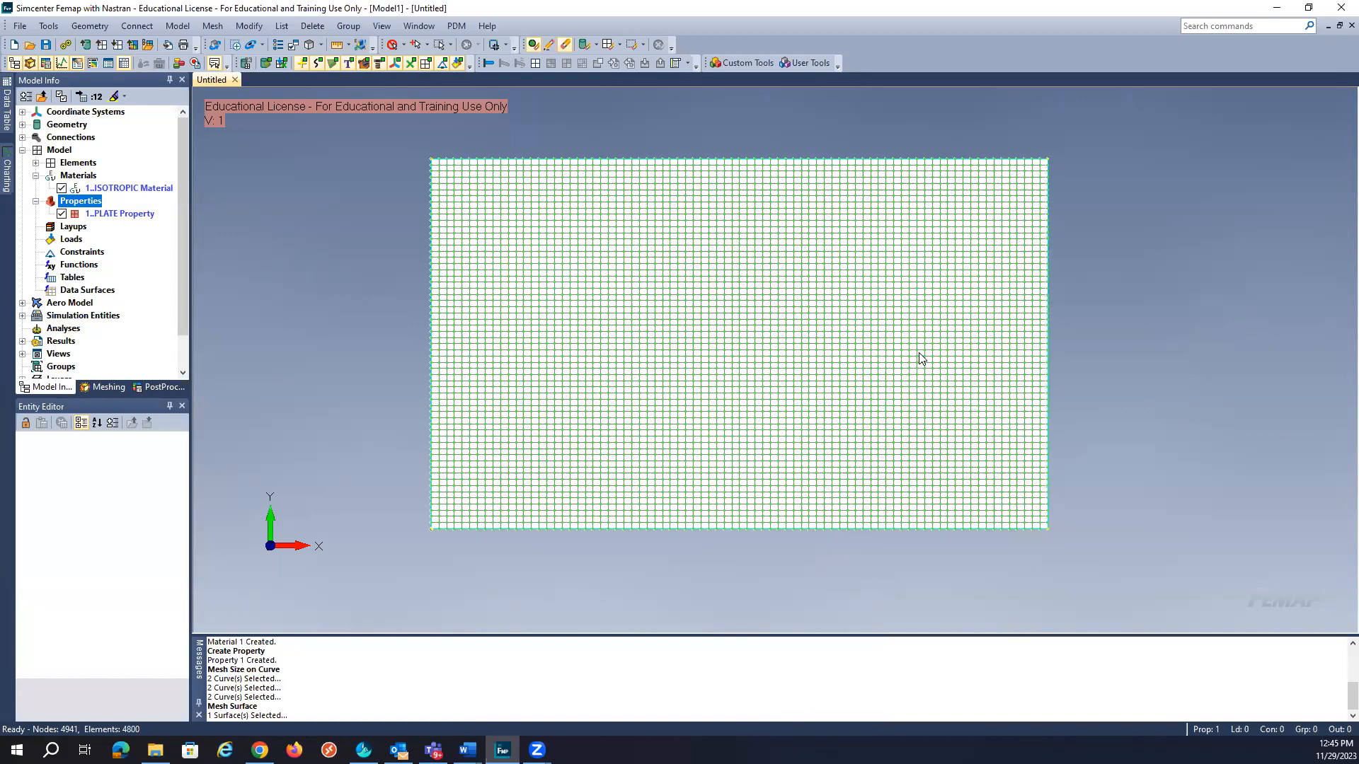
{"action": "scroll", "coordinate": [920, 357], "scroll_direction": "up", "scroll_amount": 1}
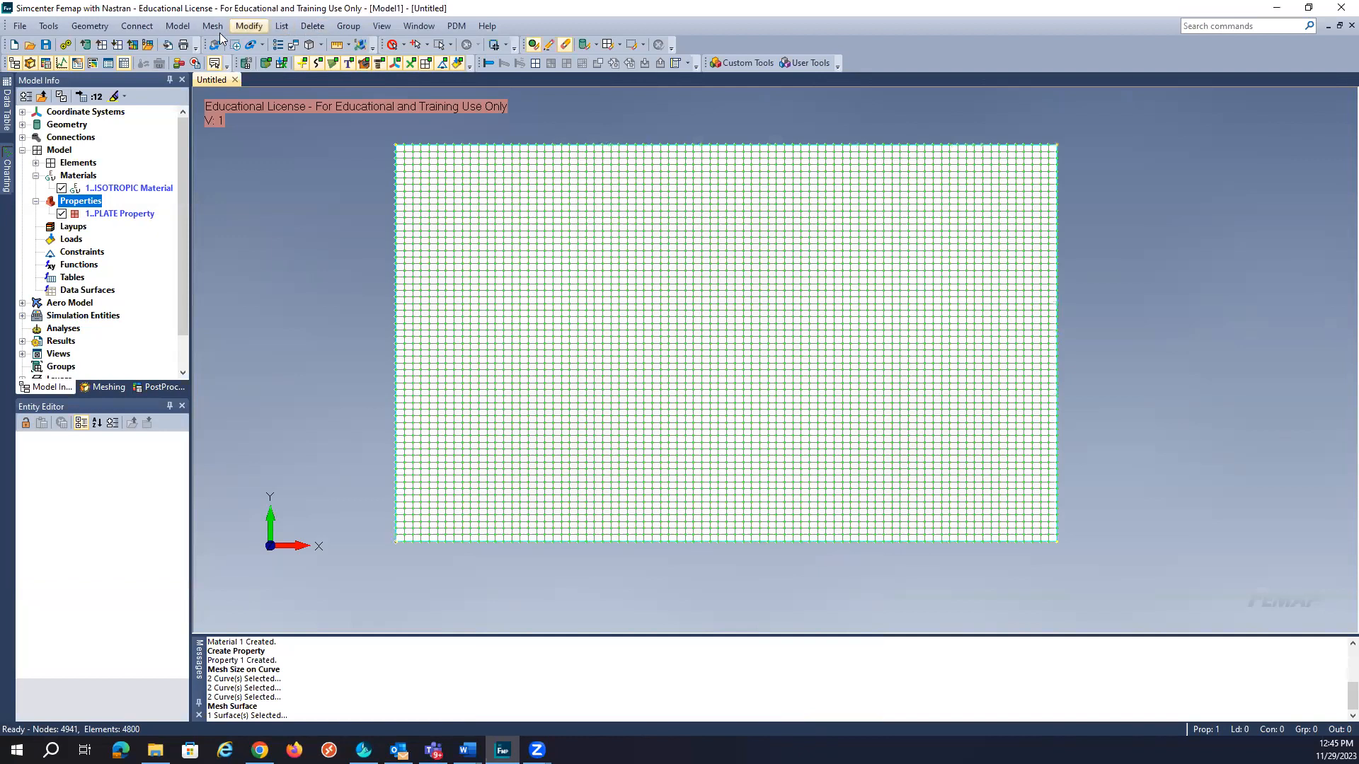
{"action": "left_click", "coordinate": [180, 29]}
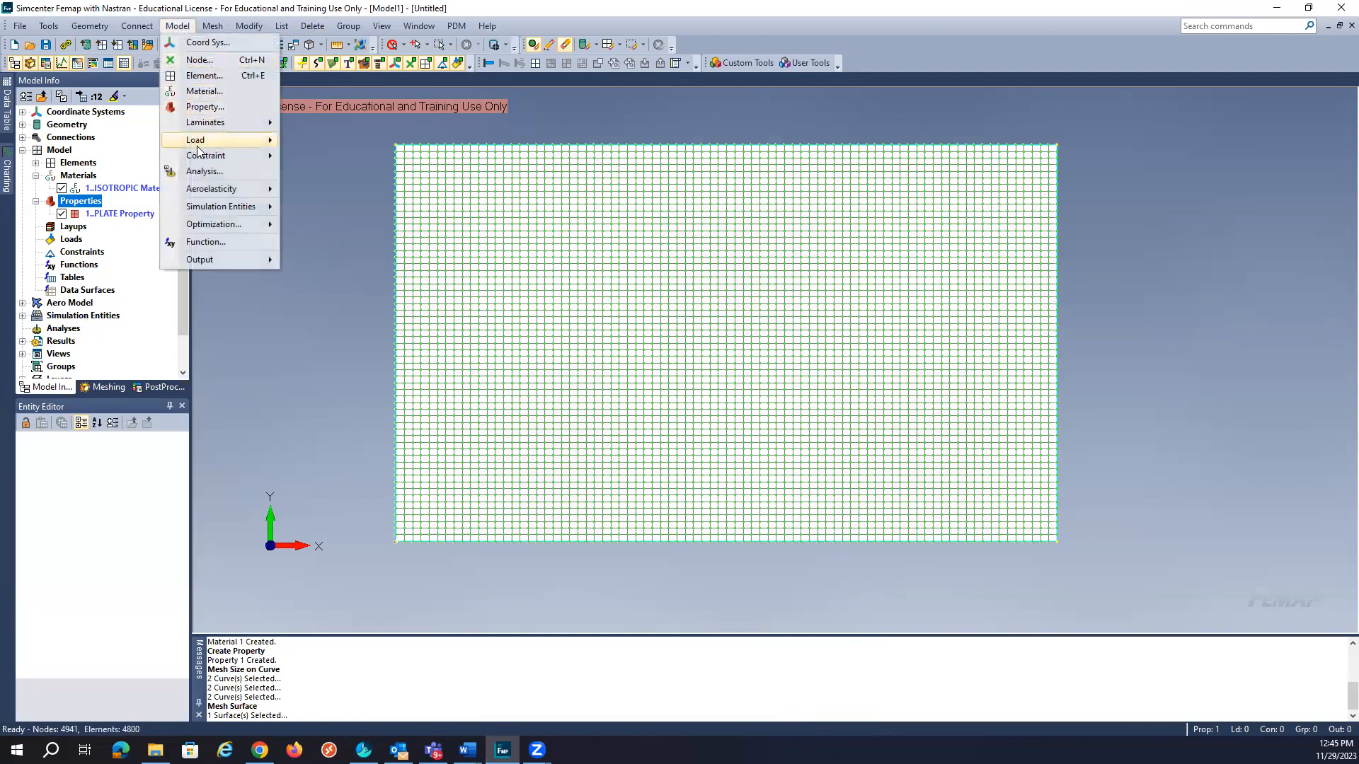
{"action": "mouse_move", "coordinate": [198, 145]}
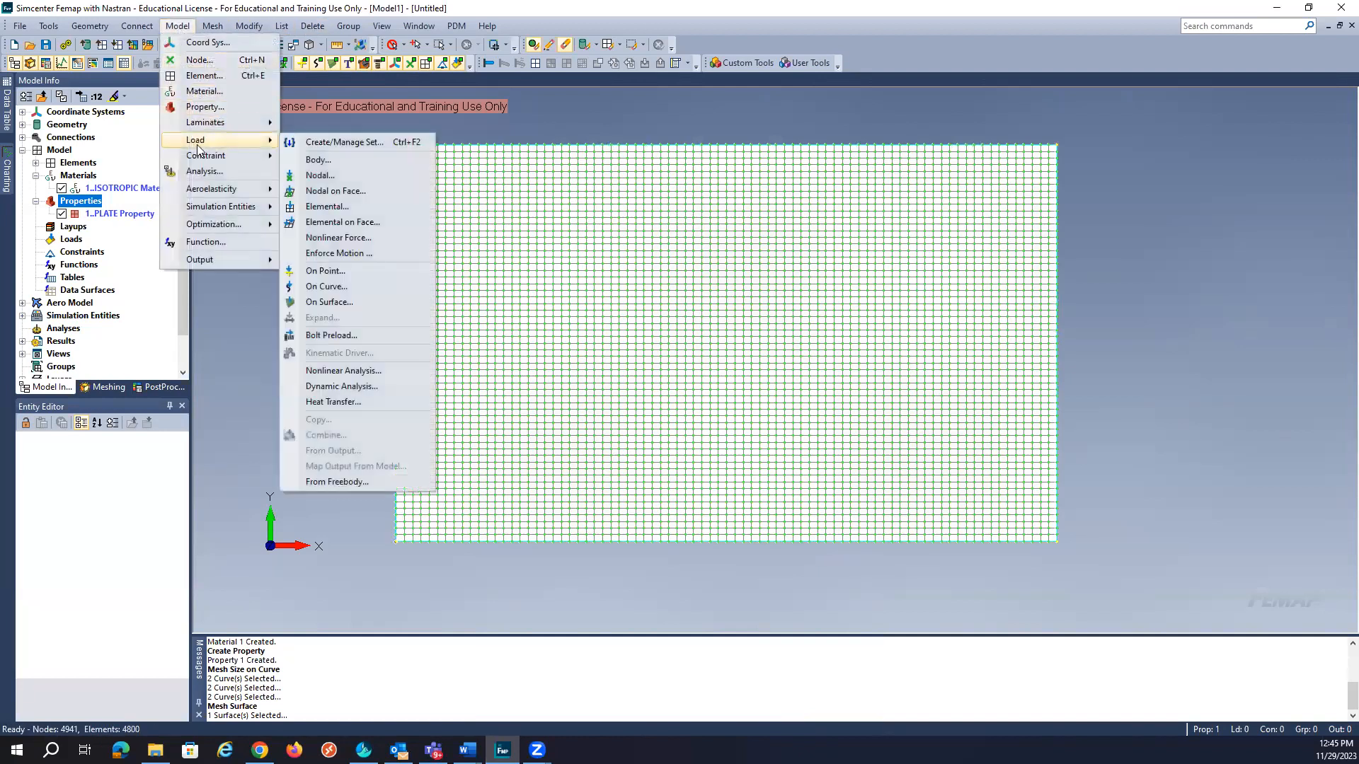
{"action": "left_click", "coordinate": [322, 287]}
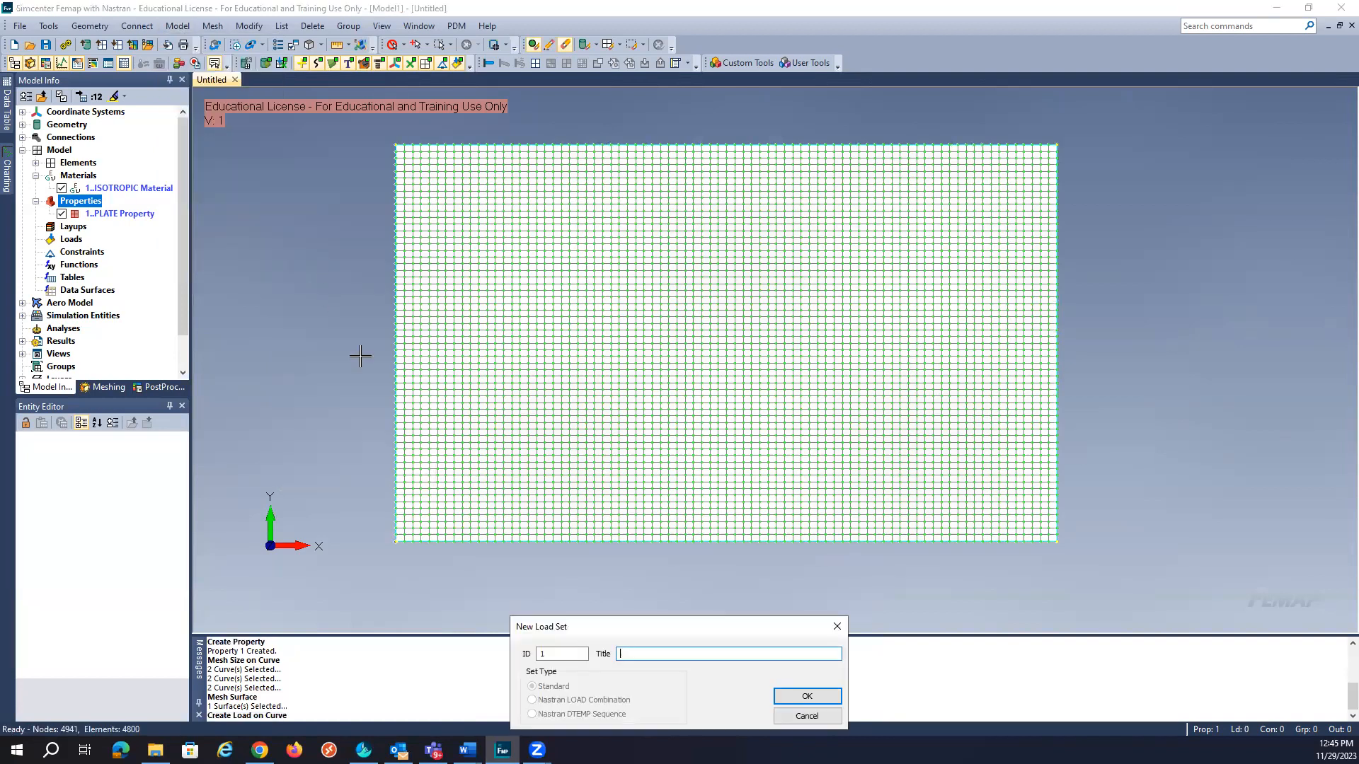
{"action": "mouse_move", "coordinate": [467, 750]}
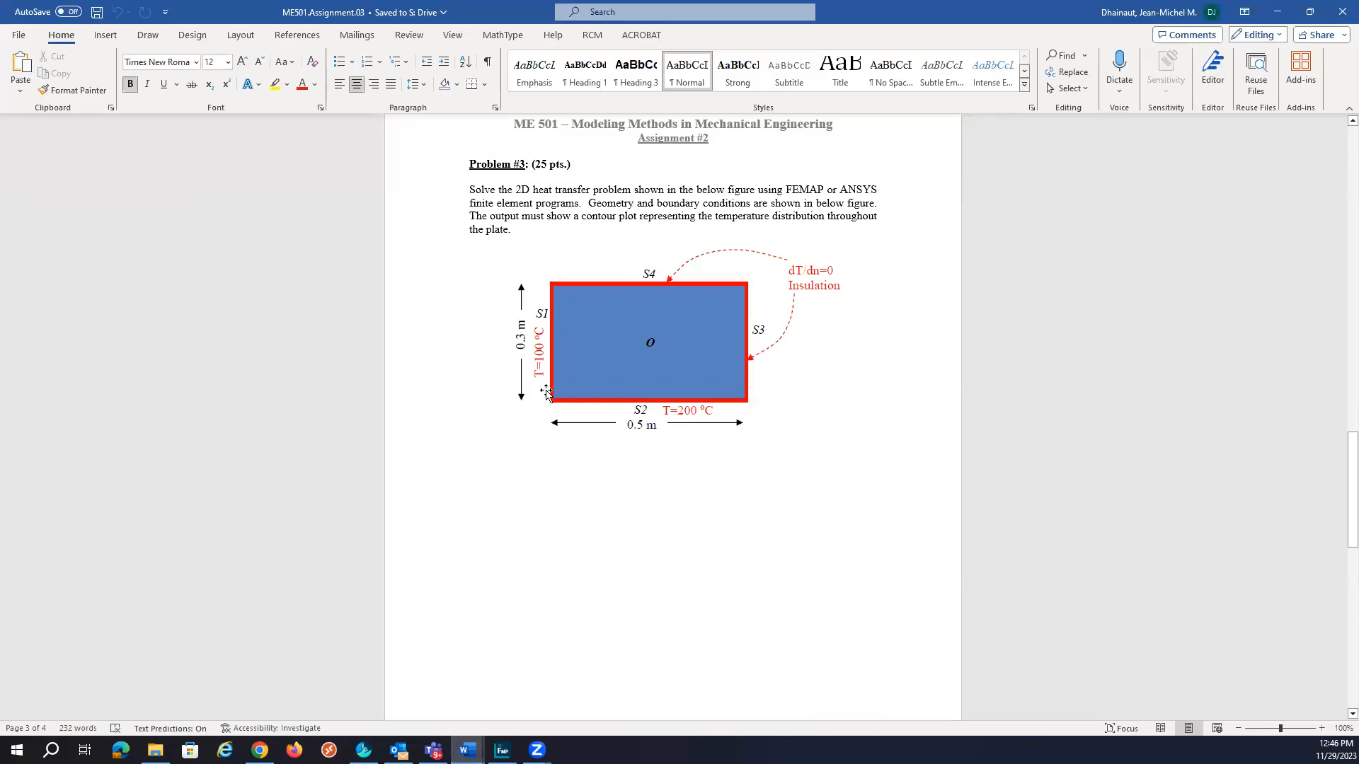
{"action": "left_click", "coordinate": [1278, 11]}
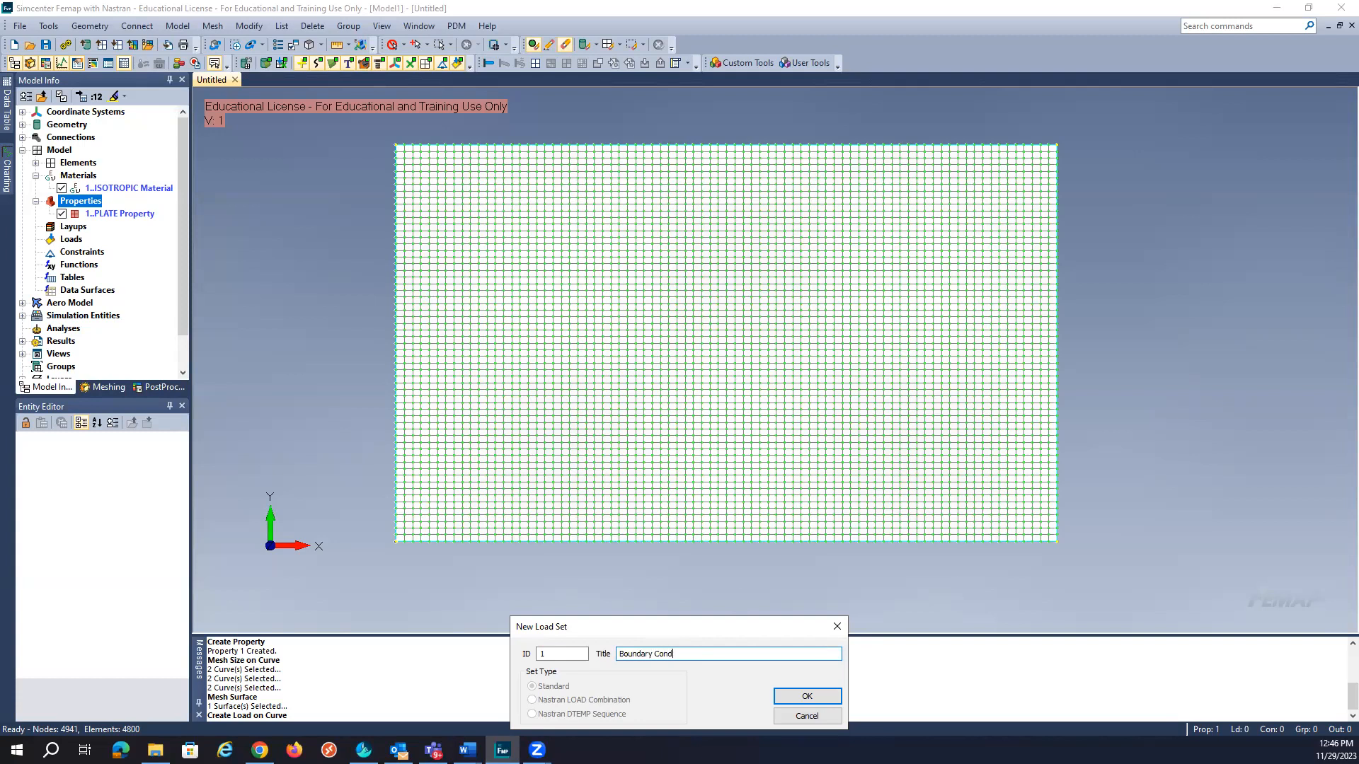
{"action": "scroll", "coordinate": [852, 712], "scroll_direction": "up", "scroll_amount": 1}
{"action": "left_click", "coordinate": [807, 697]}
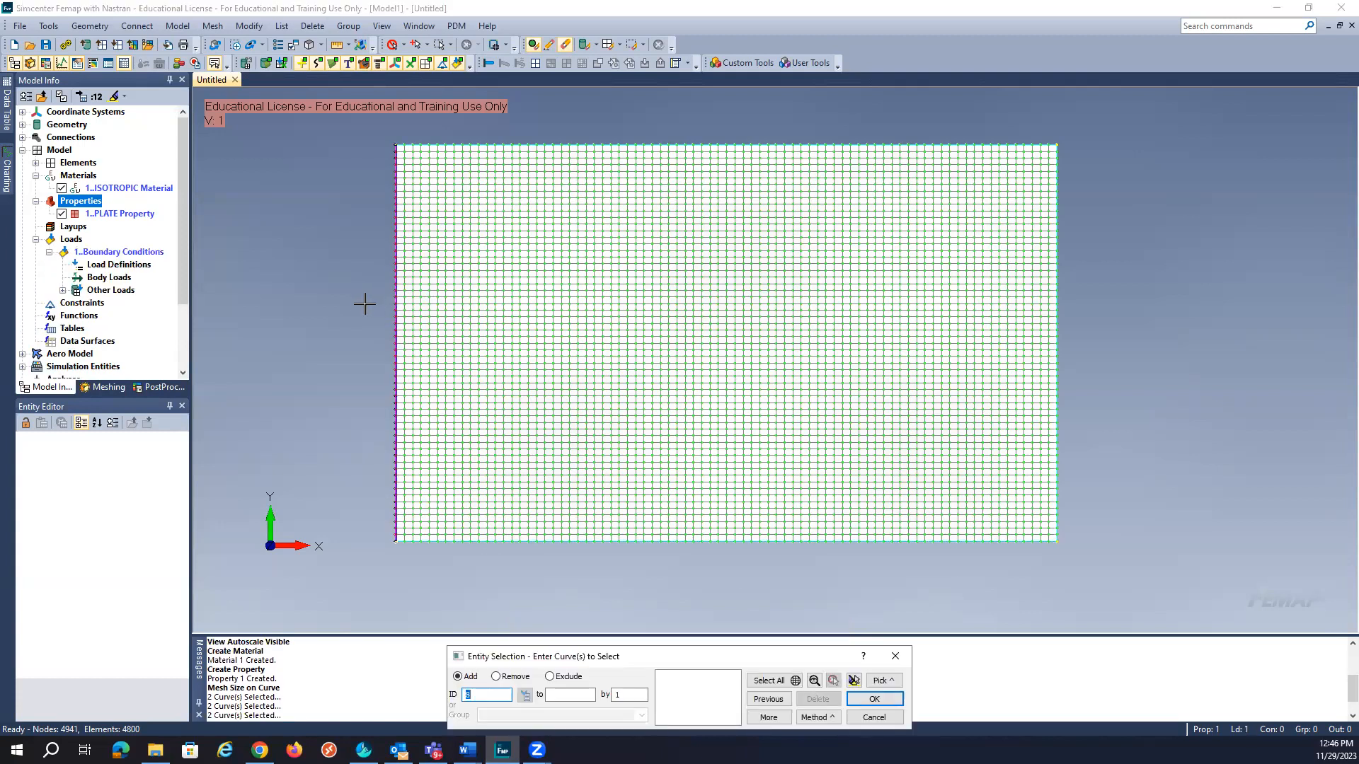
Apply a constant temperature load of 100 to the plate's left edge.
{"action": "key", "text": "Return"}
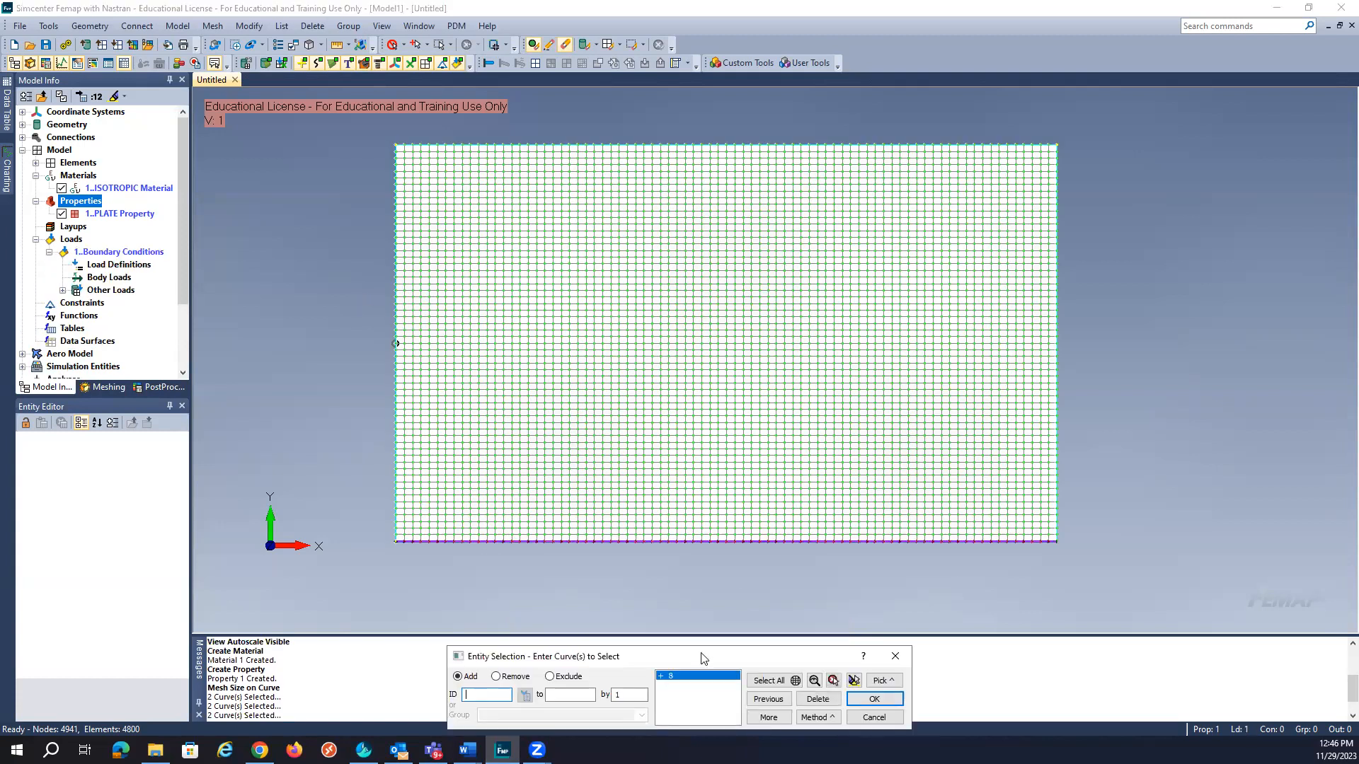
{"action": "left_click", "coordinate": [861, 699]}
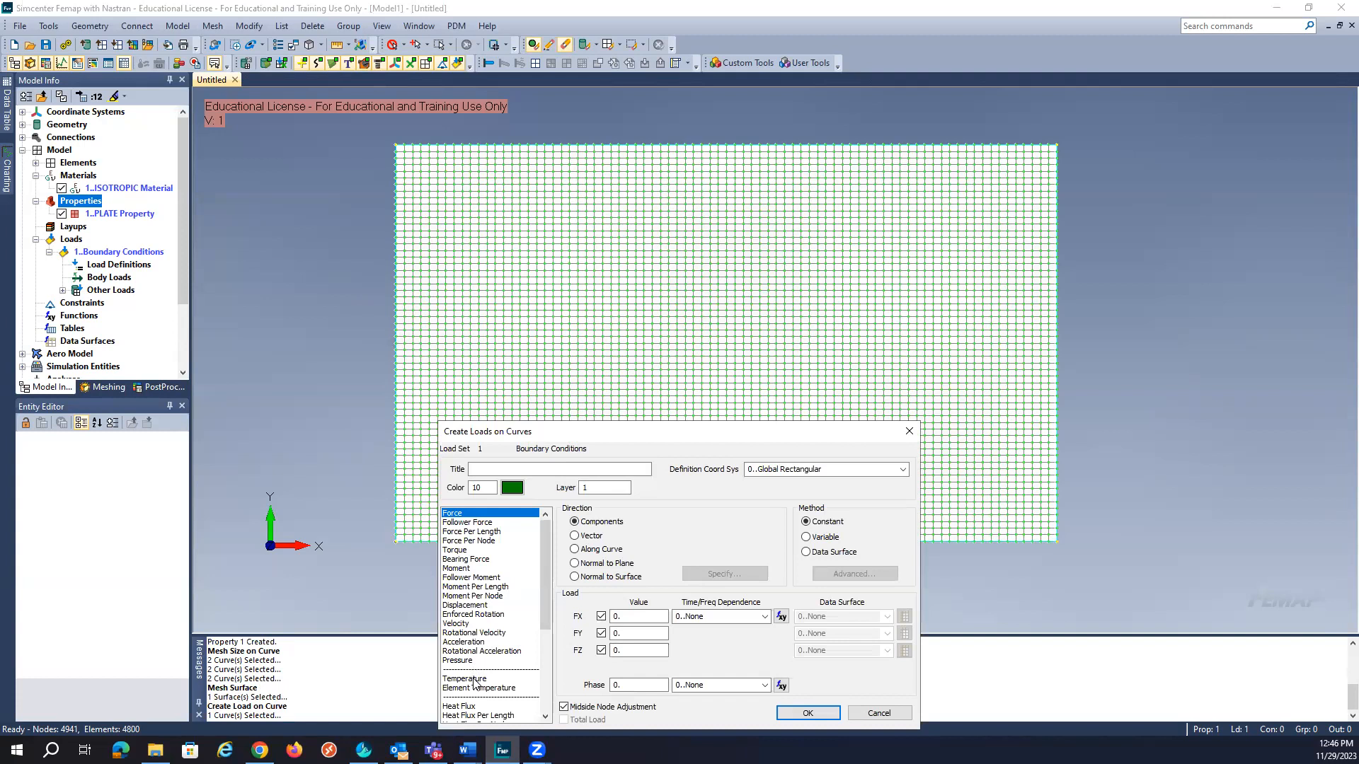
{"action": "left_click", "coordinate": [473, 678]}
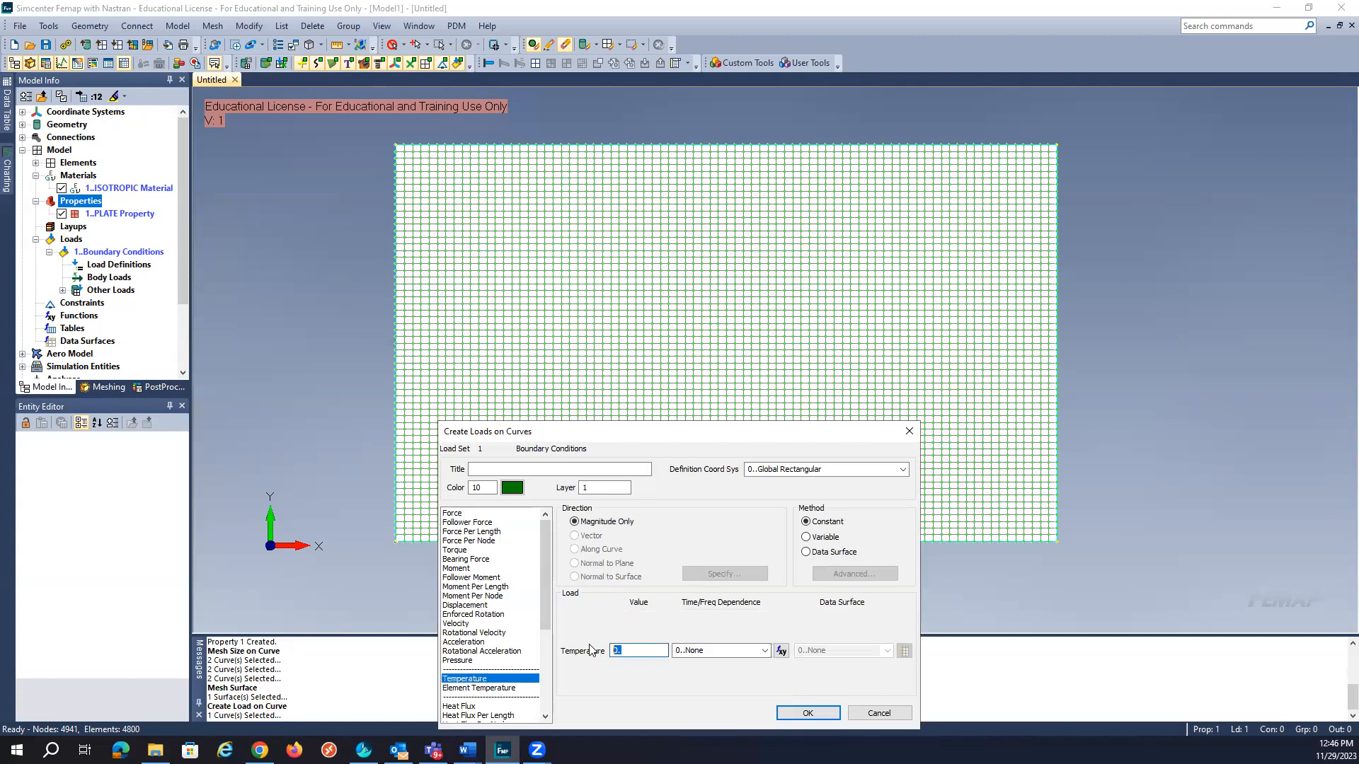
{"action": "left_click", "coordinate": [804, 713]}
Apply a constant temperature load of 200 to the plate's lower edge.
{"action": "type", "text": "5"}
{"action": "key", "text": "Return"}
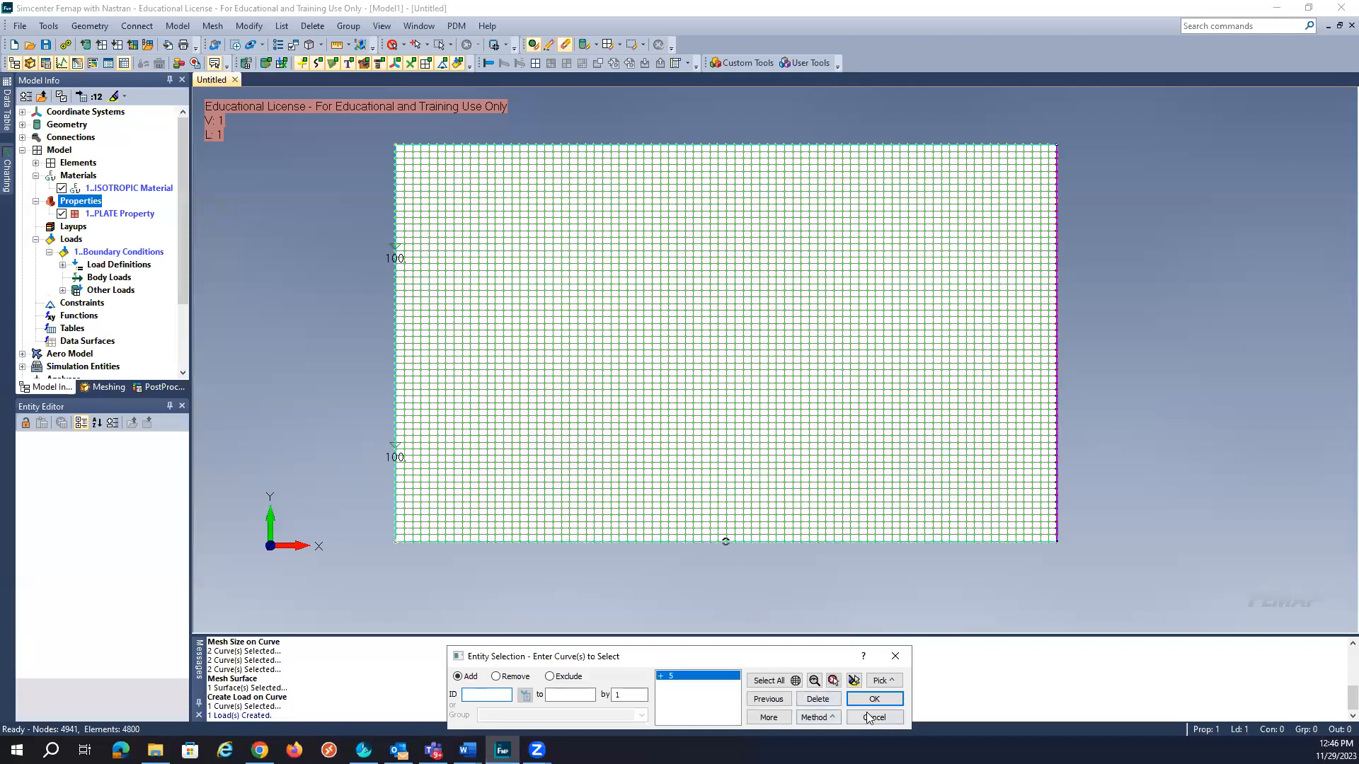
{"action": "left_click", "coordinate": [874, 701]}
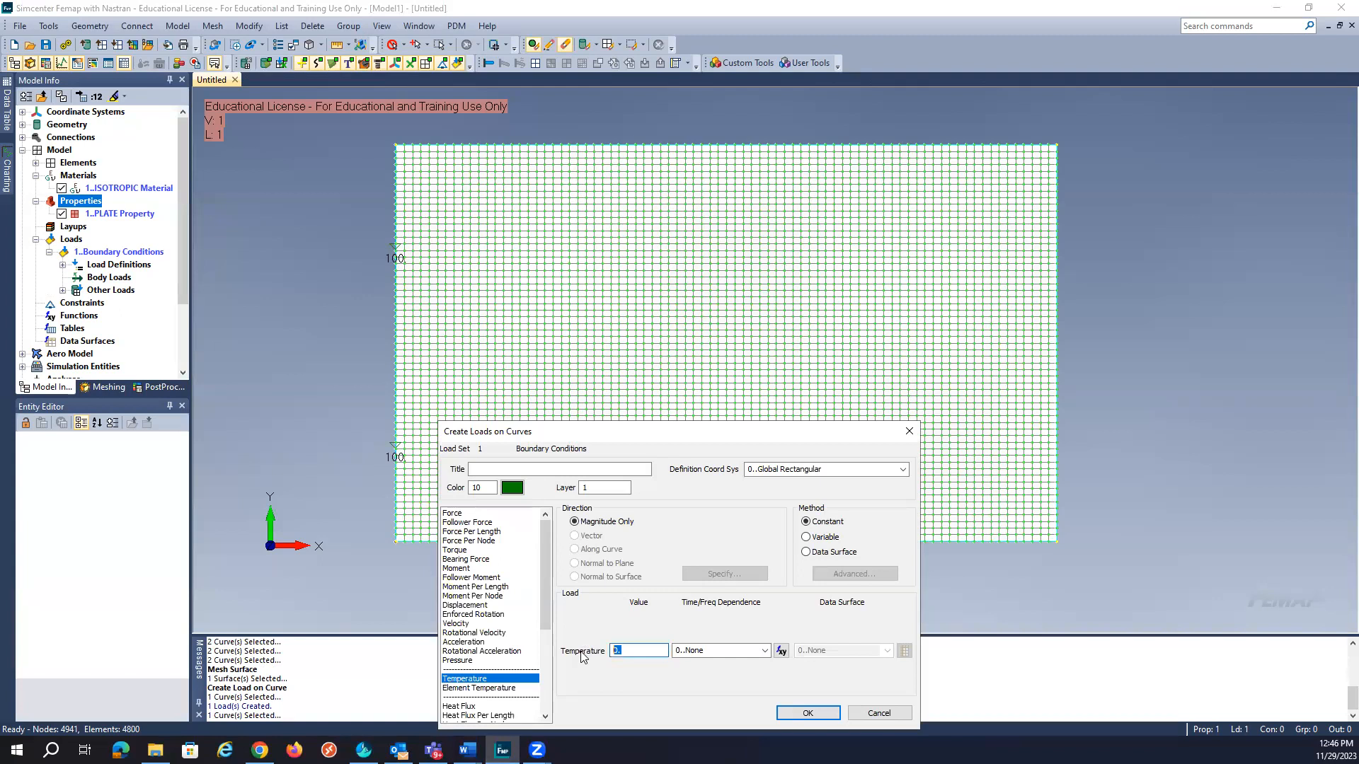
{"action": "left_click", "coordinate": [778, 711]}
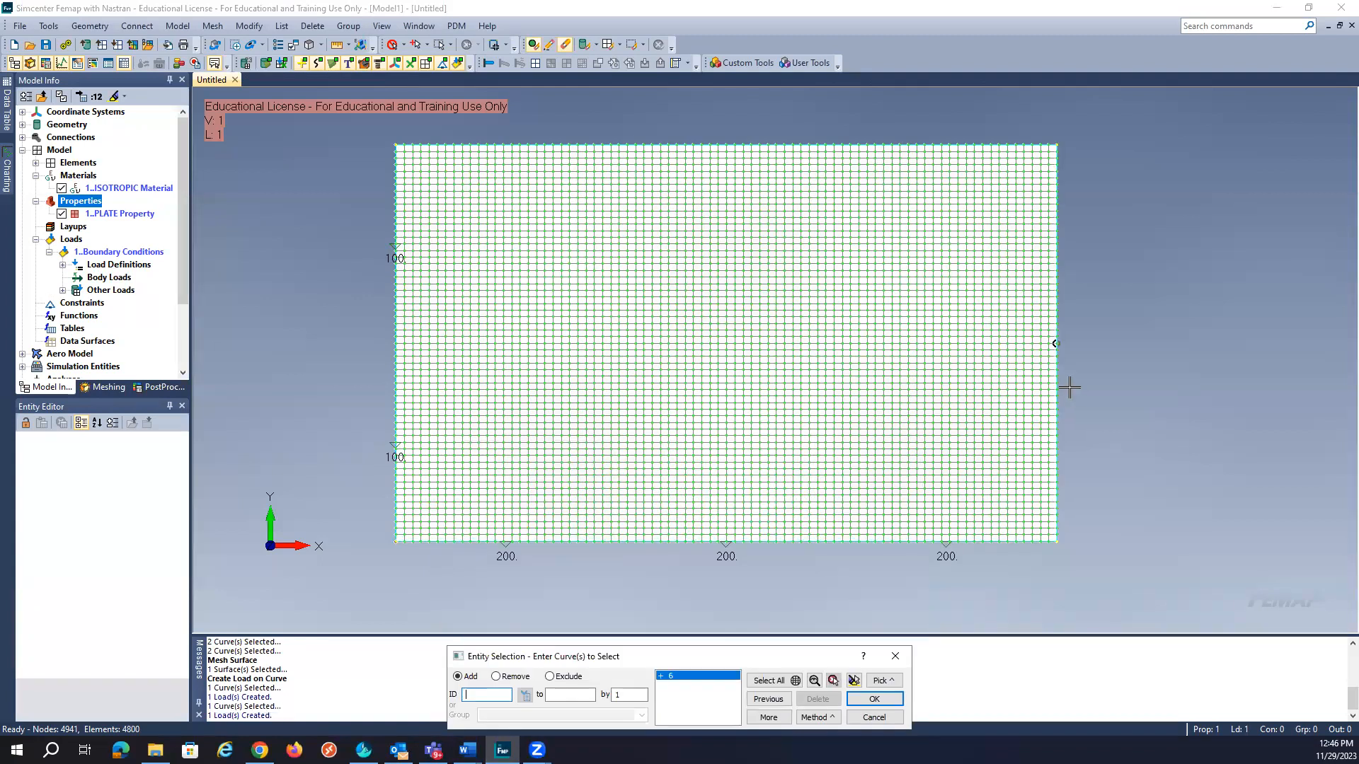
Apply a constant heat flux of 0.00001 to the plate's right and upper edges and finish creating curve loads.
{"action": "left_click", "coordinate": [787, 161]}
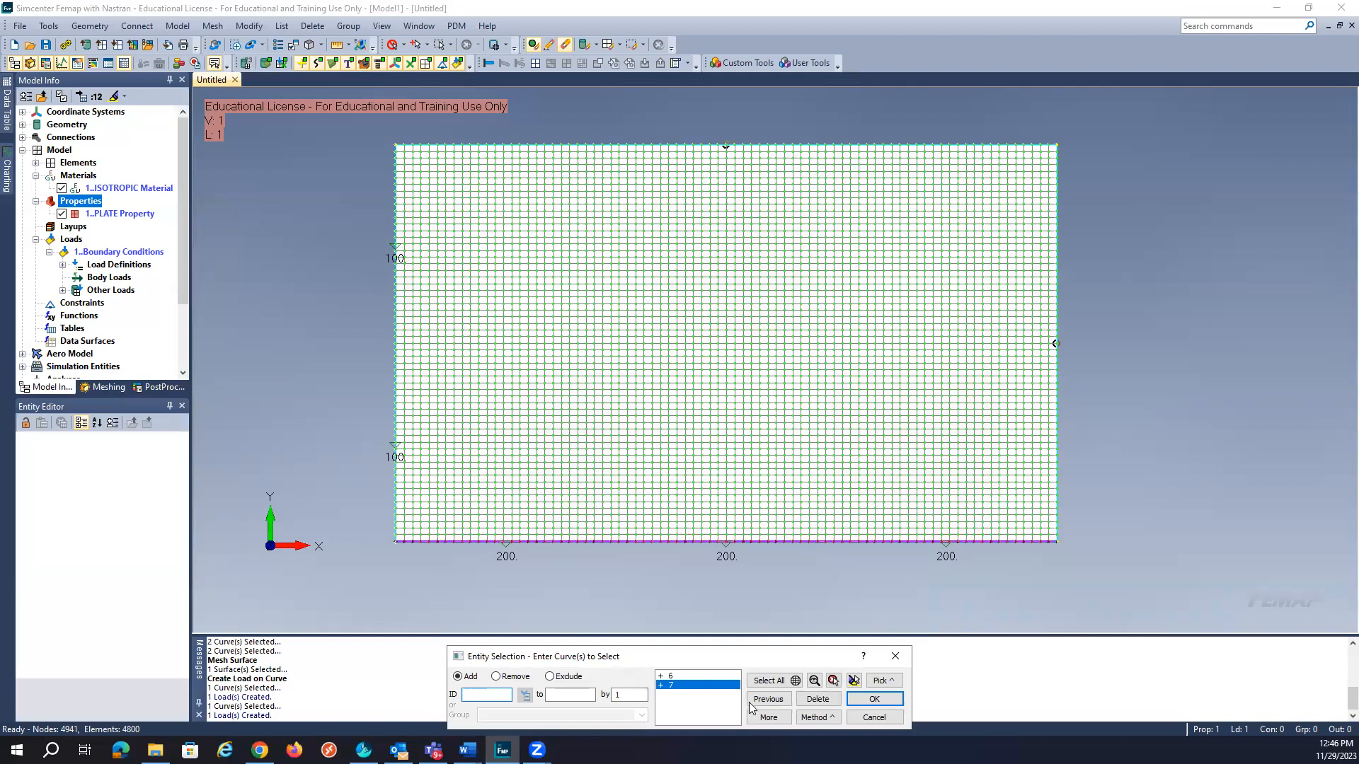
{"action": "left_click", "coordinate": [874, 700]}
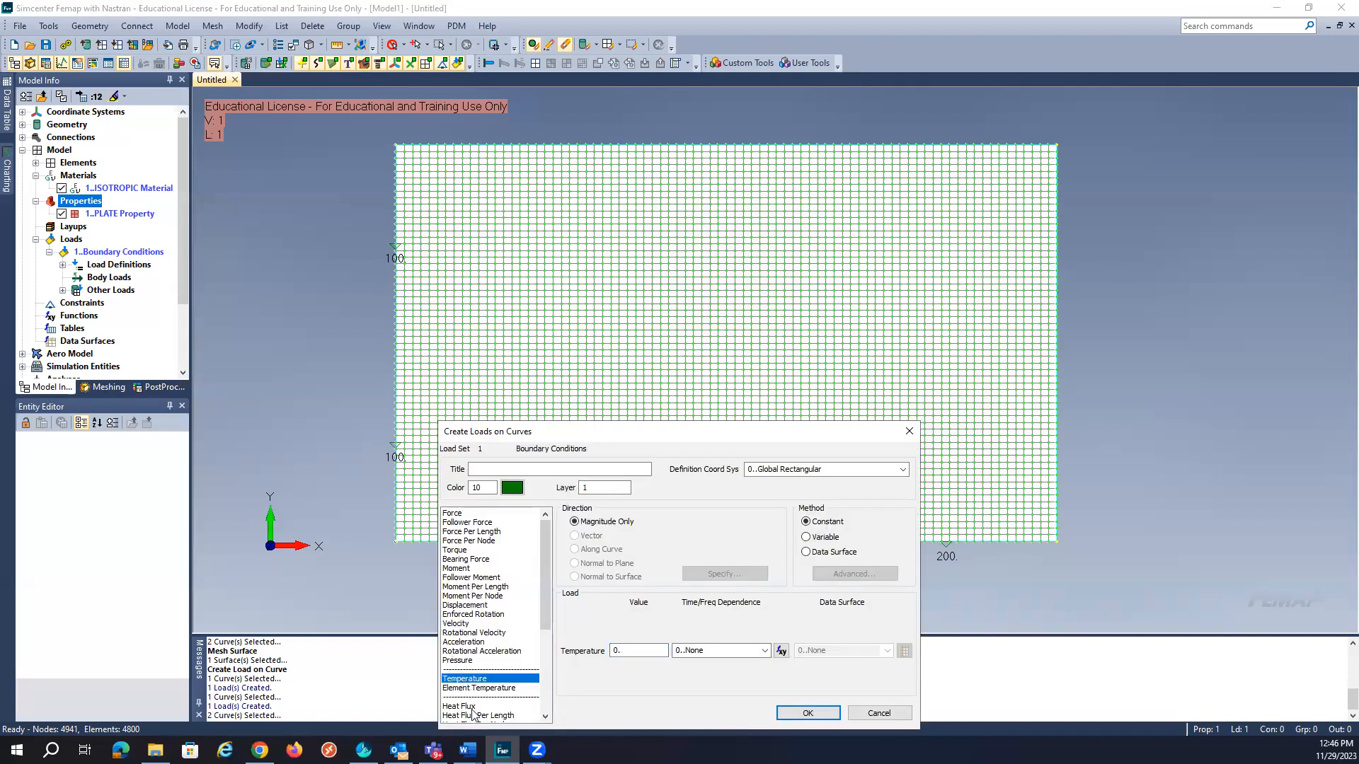
{"action": "left_click", "coordinate": [470, 707]}
{"action": "left_click", "coordinate": [626, 618]}
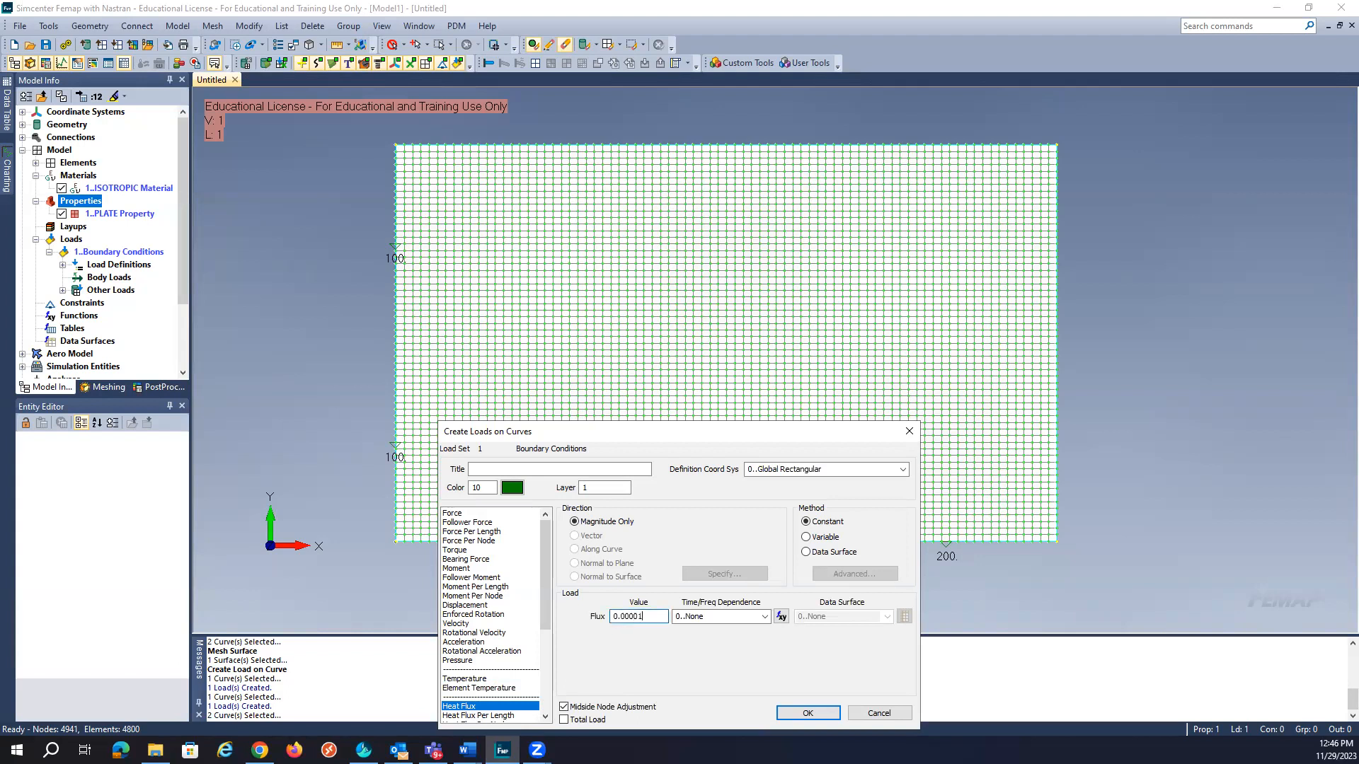
{"action": "left_click", "coordinate": [799, 716]}
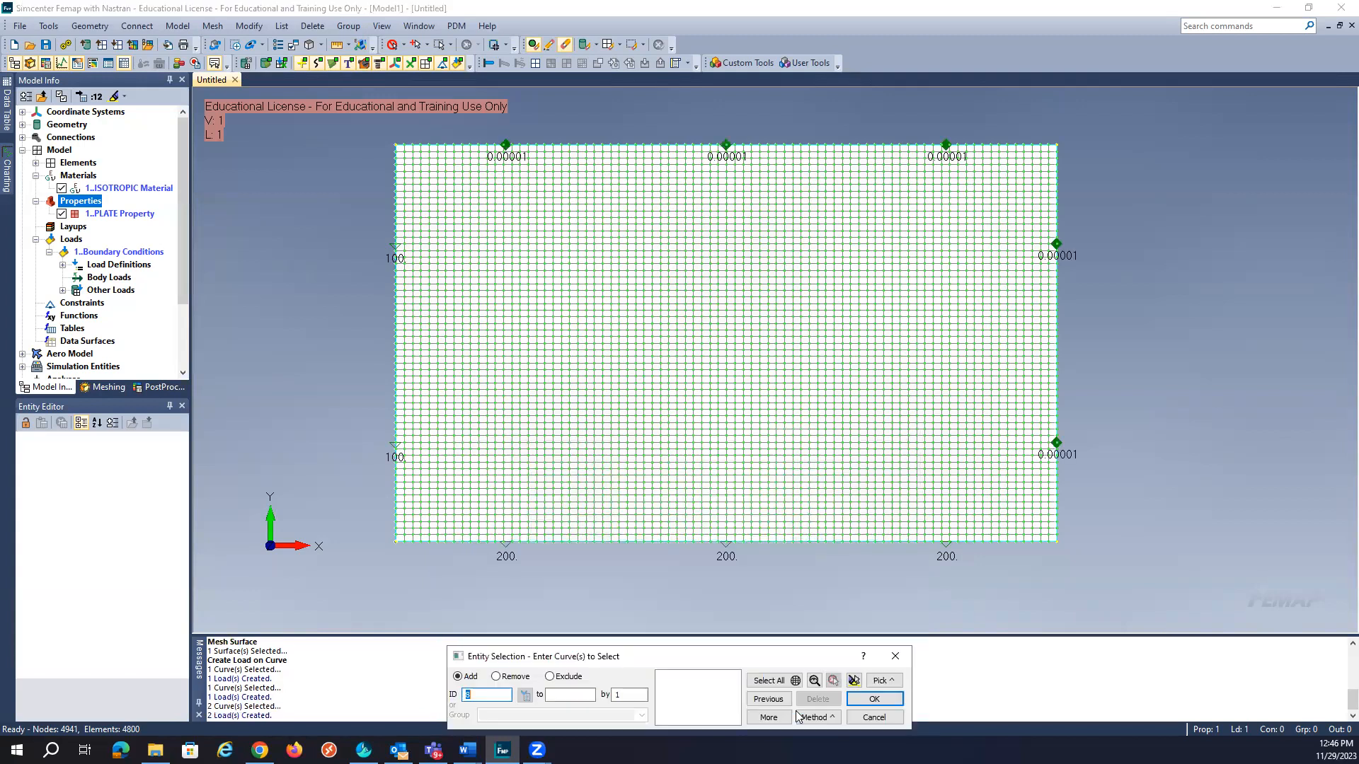
{"action": "left_click", "coordinate": [874, 717]}
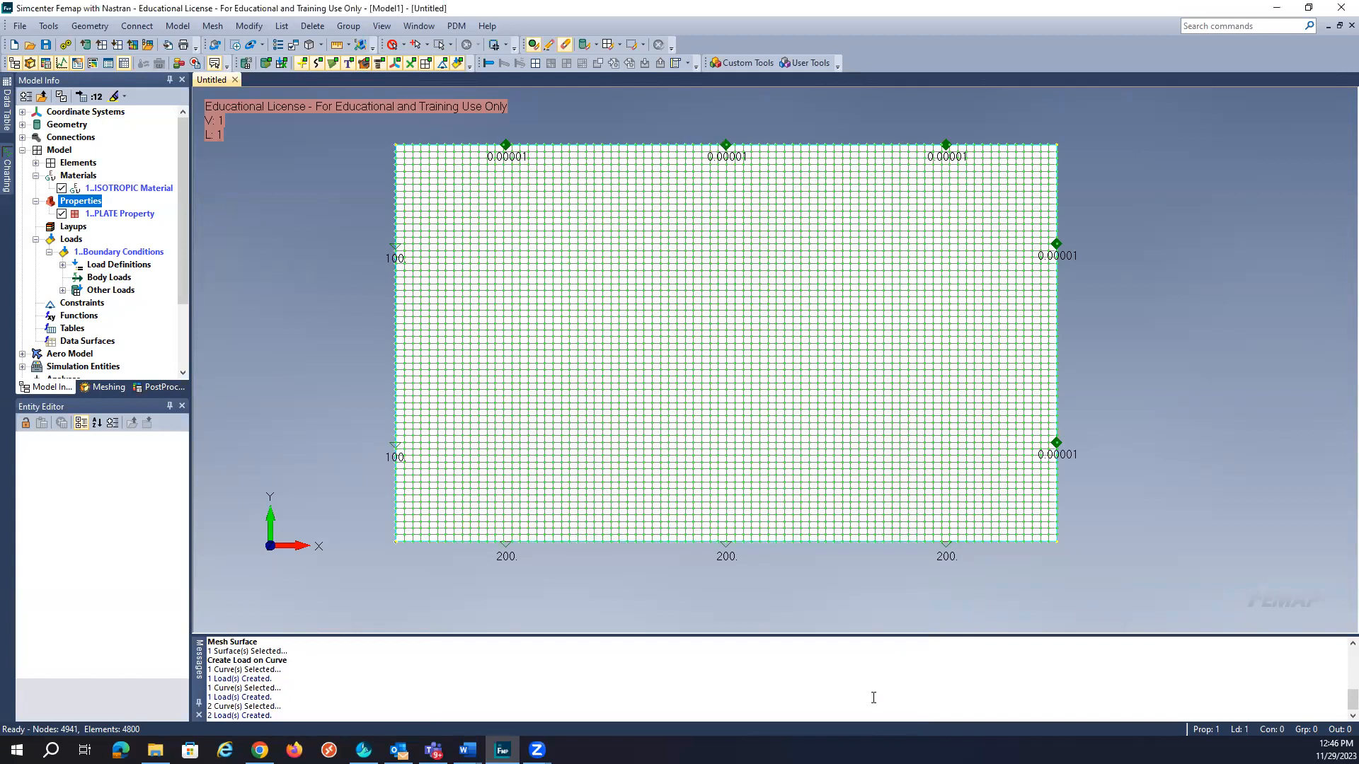
Start saving the model under a new name and browse to the ME 501, Semesters, Fall_2023, Assignment03, FEMAP folder.
{"action": "left_click", "coordinate": [20, 25]}
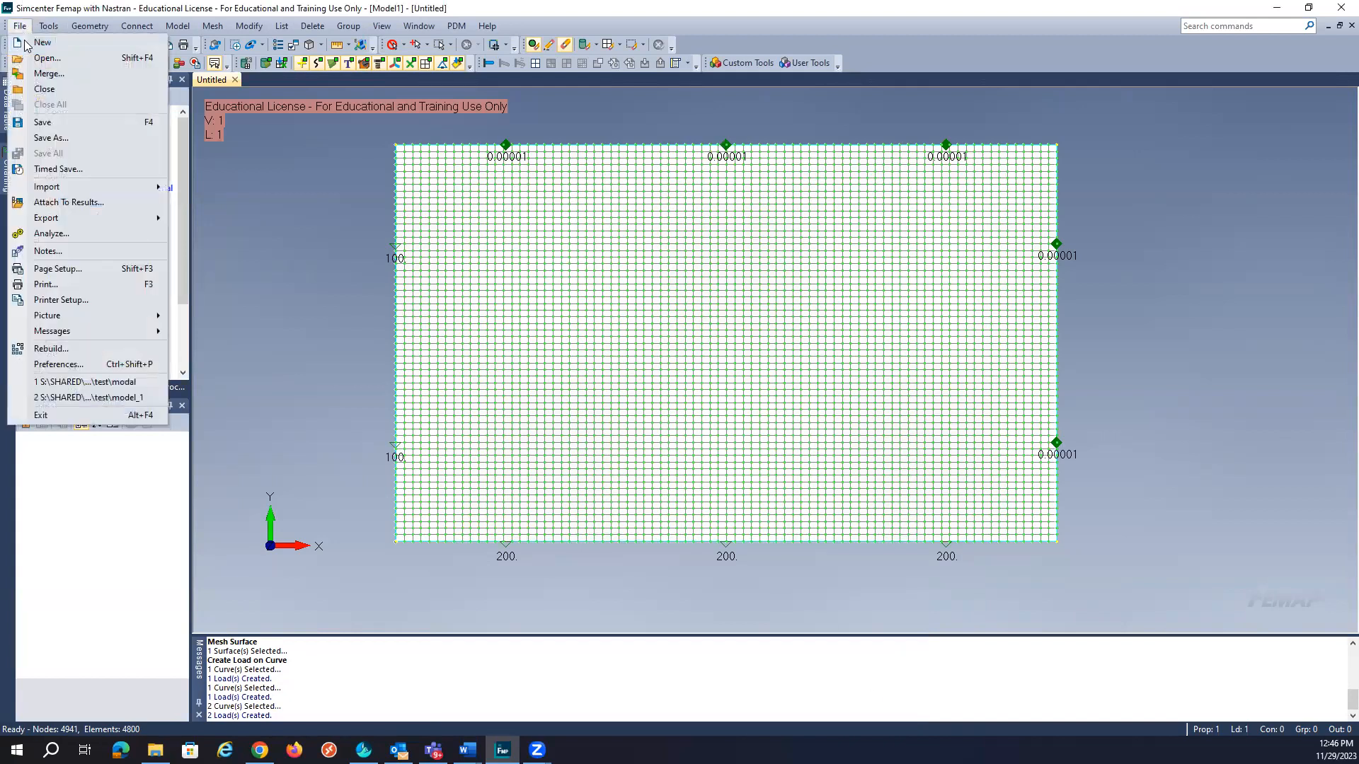
{"action": "left_click", "coordinate": [63, 147]}
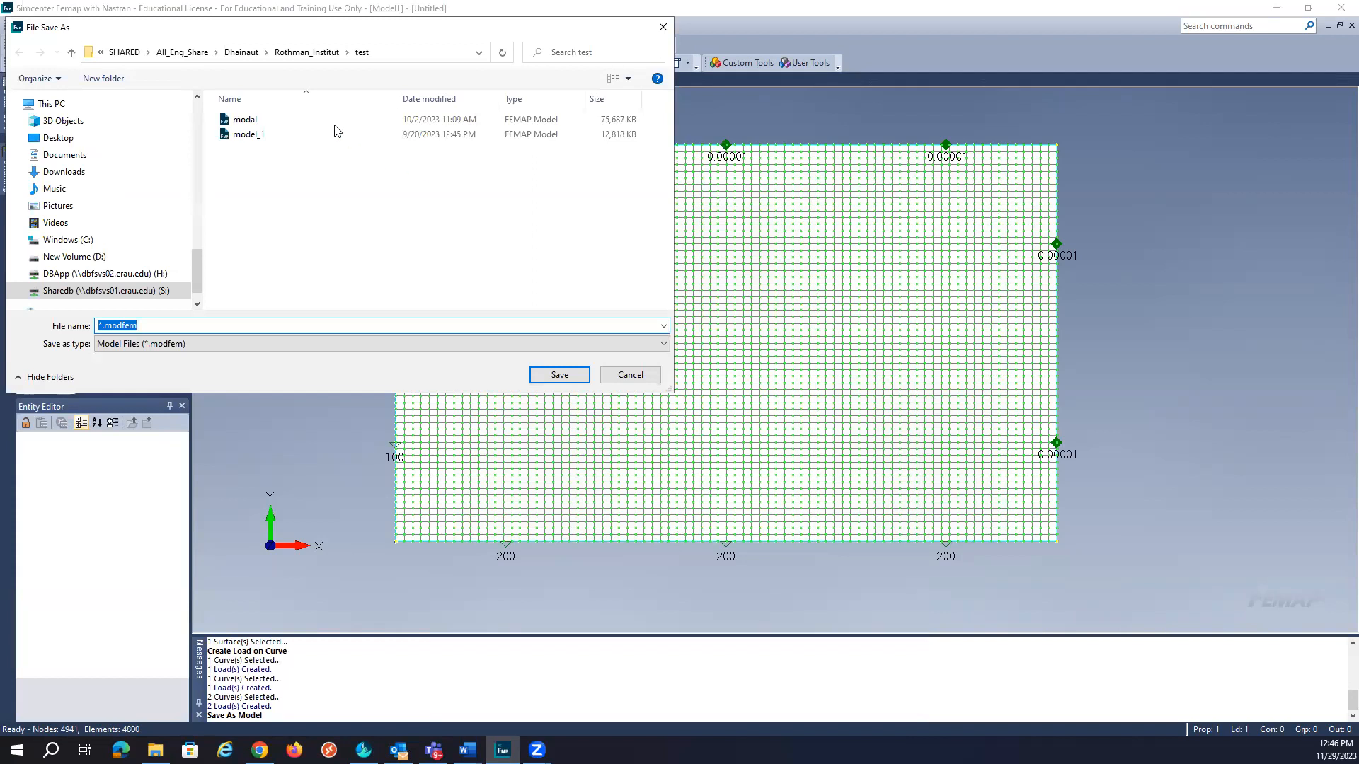
{"action": "left_click", "coordinate": [255, 54]}
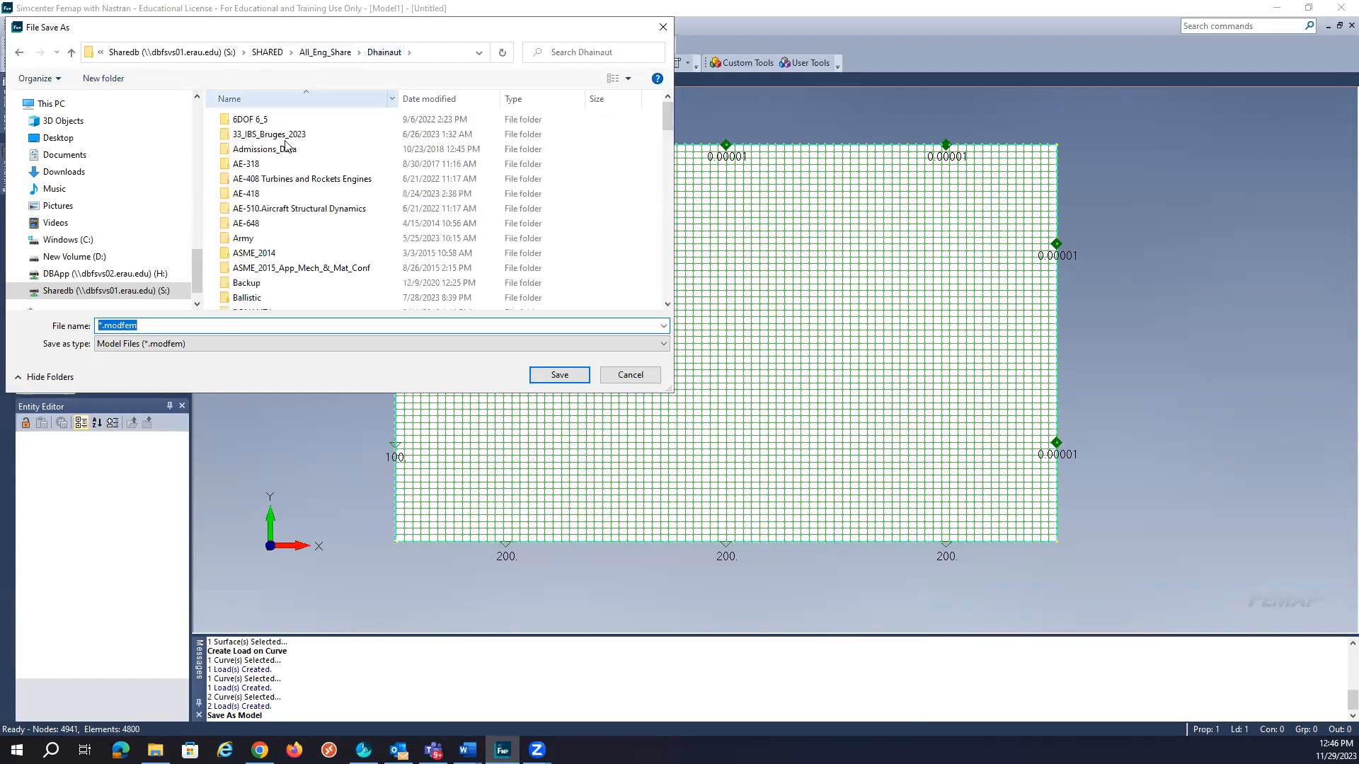
{"action": "scroll", "coordinate": [281, 202], "scroll_direction": "down", "scroll_amount": 9}
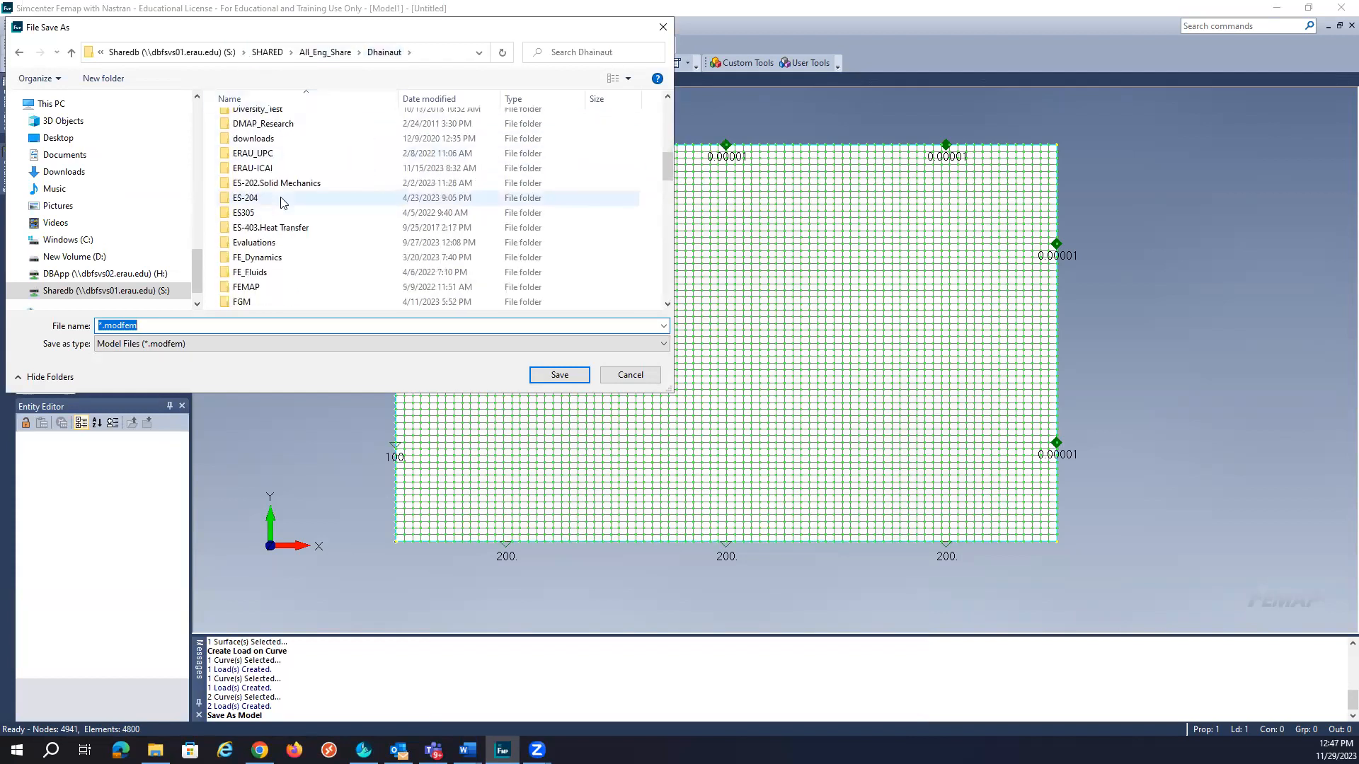
{"action": "scroll", "coordinate": [282, 202], "scroll_direction": "down", "scroll_amount": 3}
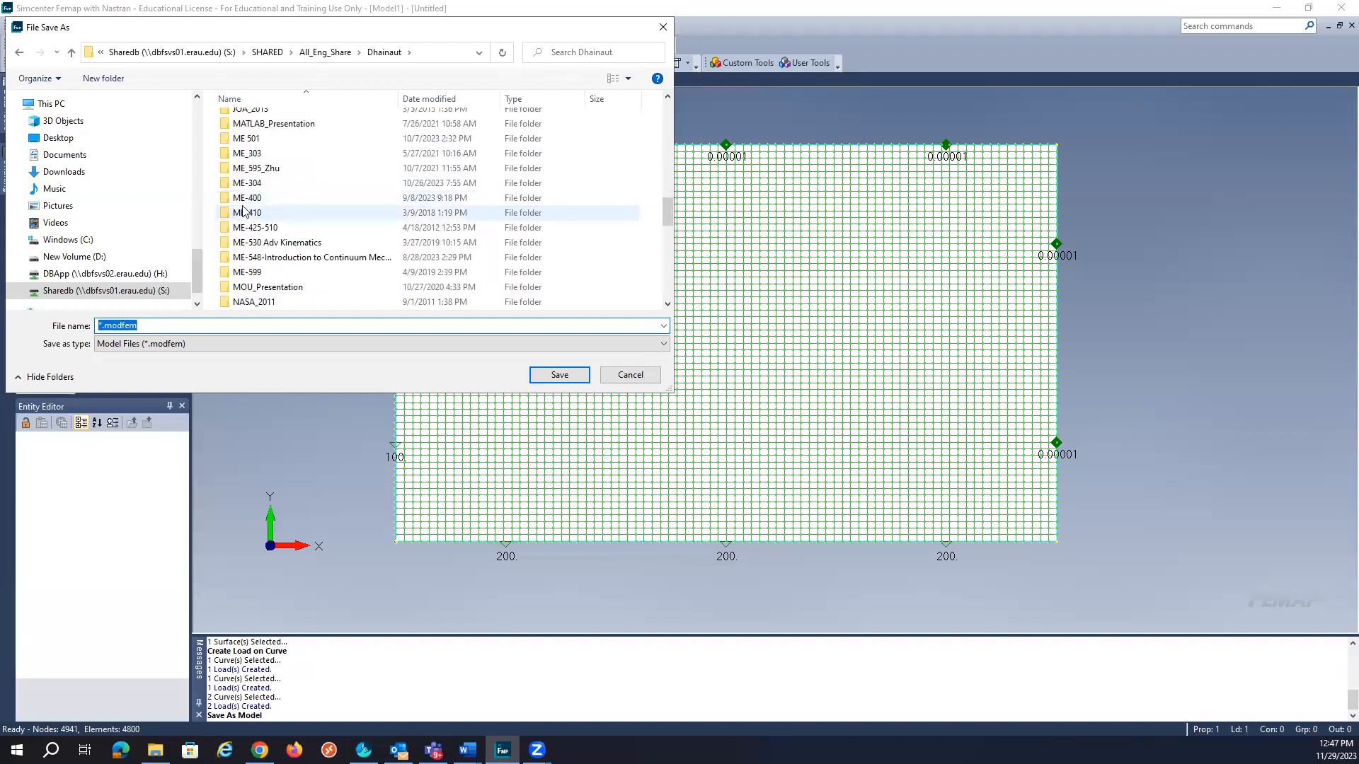
{"action": "double_click", "coordinate": [246, 138]}
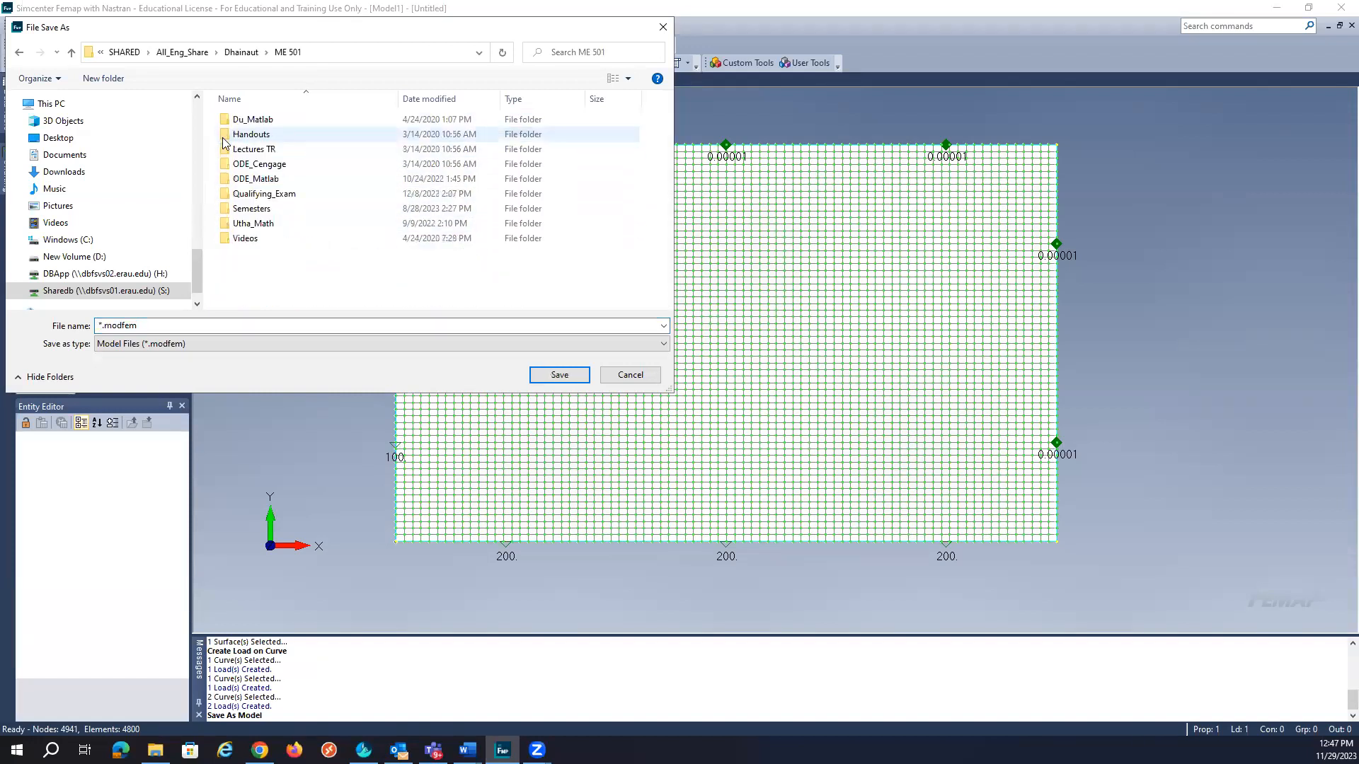
{"action": "double_click", "coordinate": [228, 211]}
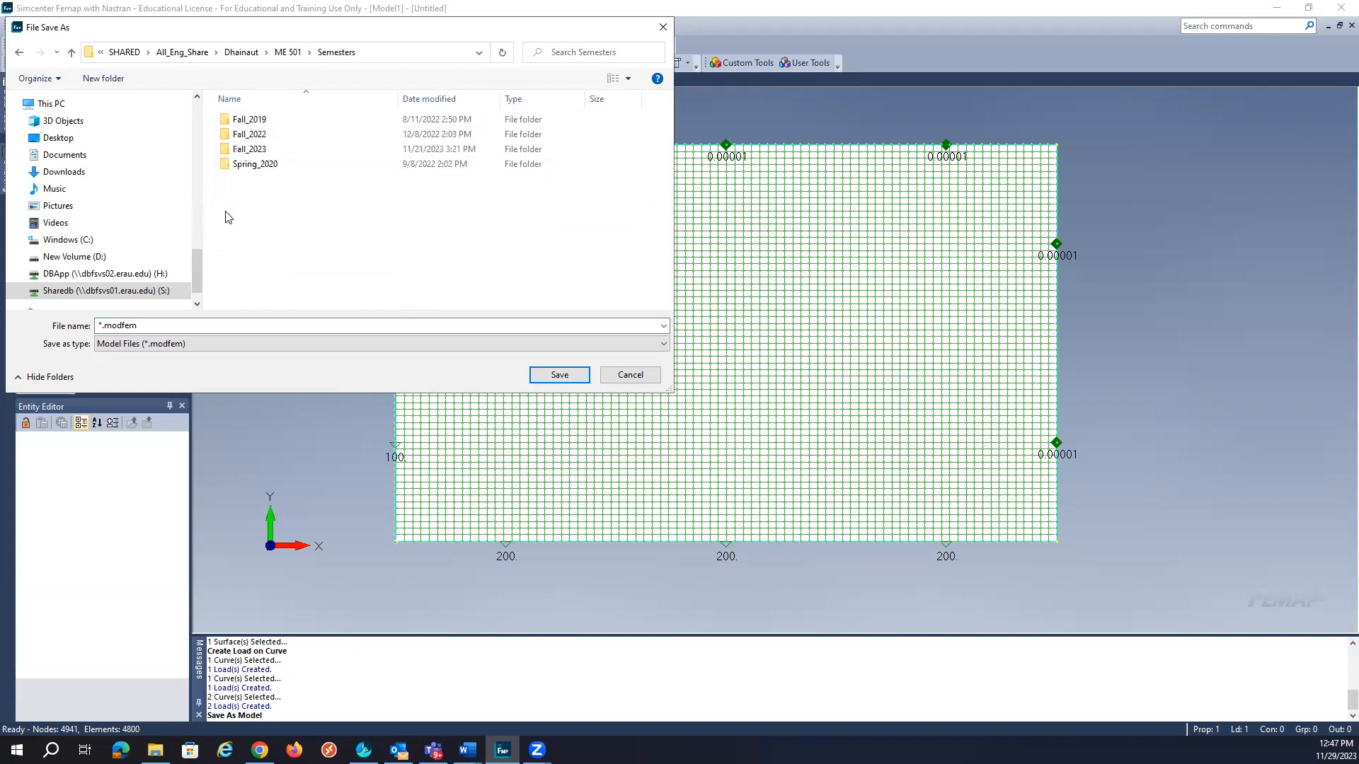
{"action": "left_click", "coordinate": [229, 153]}
{"action": "double_click", "coordinate": [229, 150]}
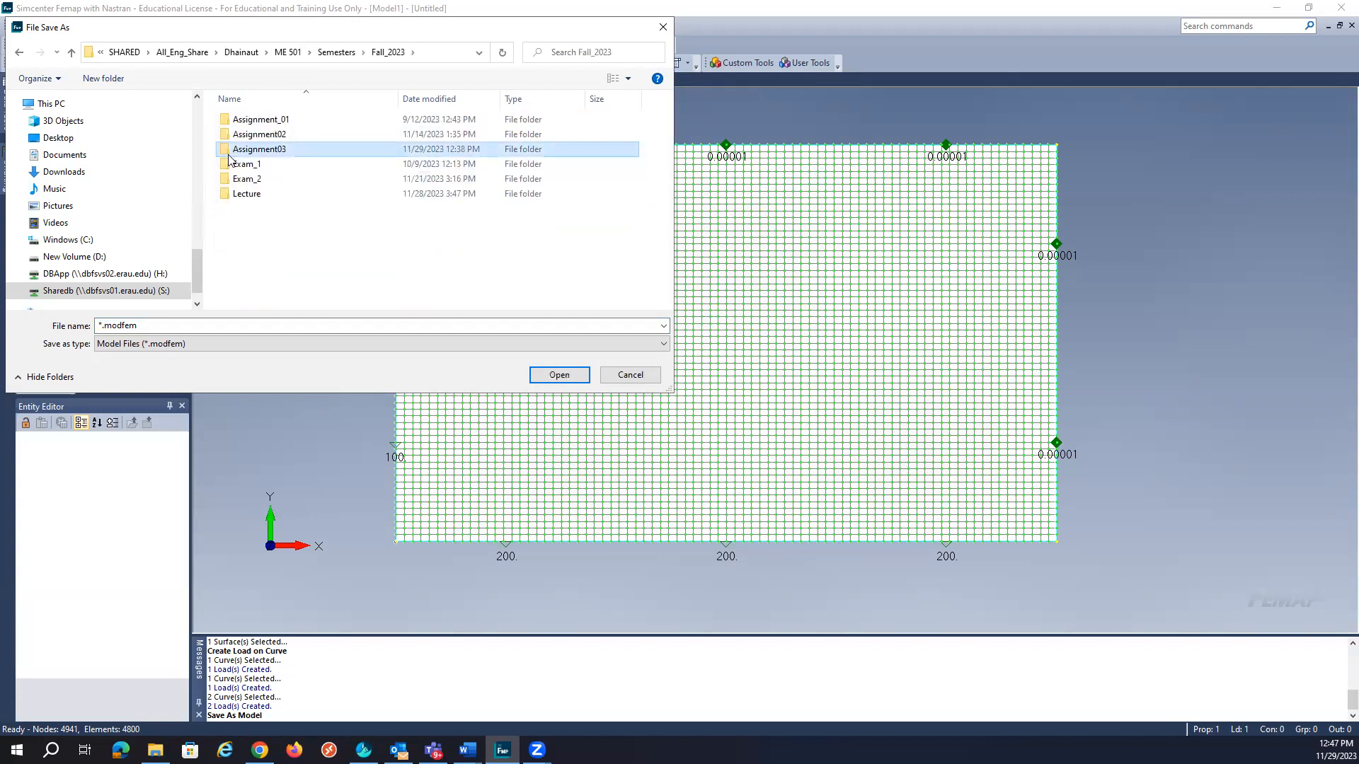
{"action": "double_click", "coordinate": [229, 153]}
{"action": "double_click", "coordinate": [241, 120]}
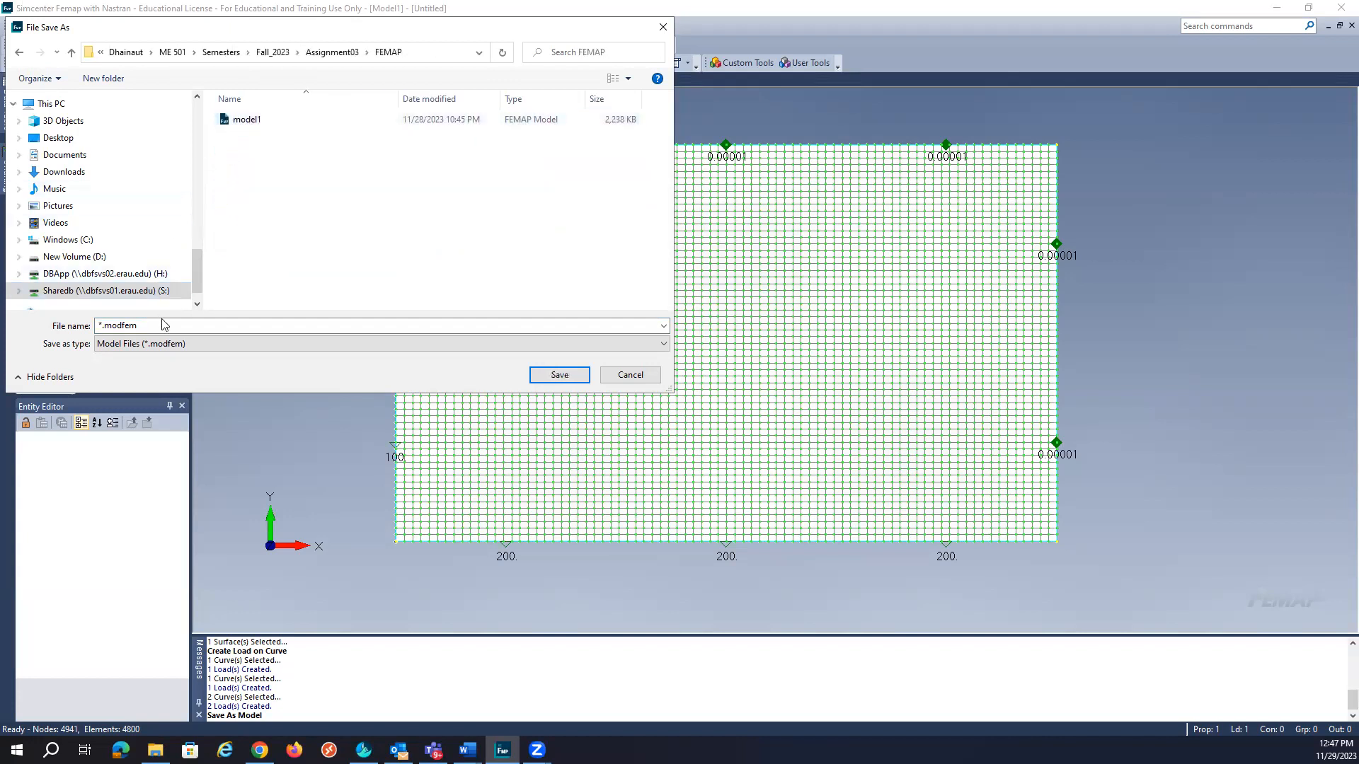
Save the model as model2, based on the existing model1 file name.
{"action": "left_click", "coordinate": [239, 121]}
{"action": "left_click", "coordinate": [134, 325]}
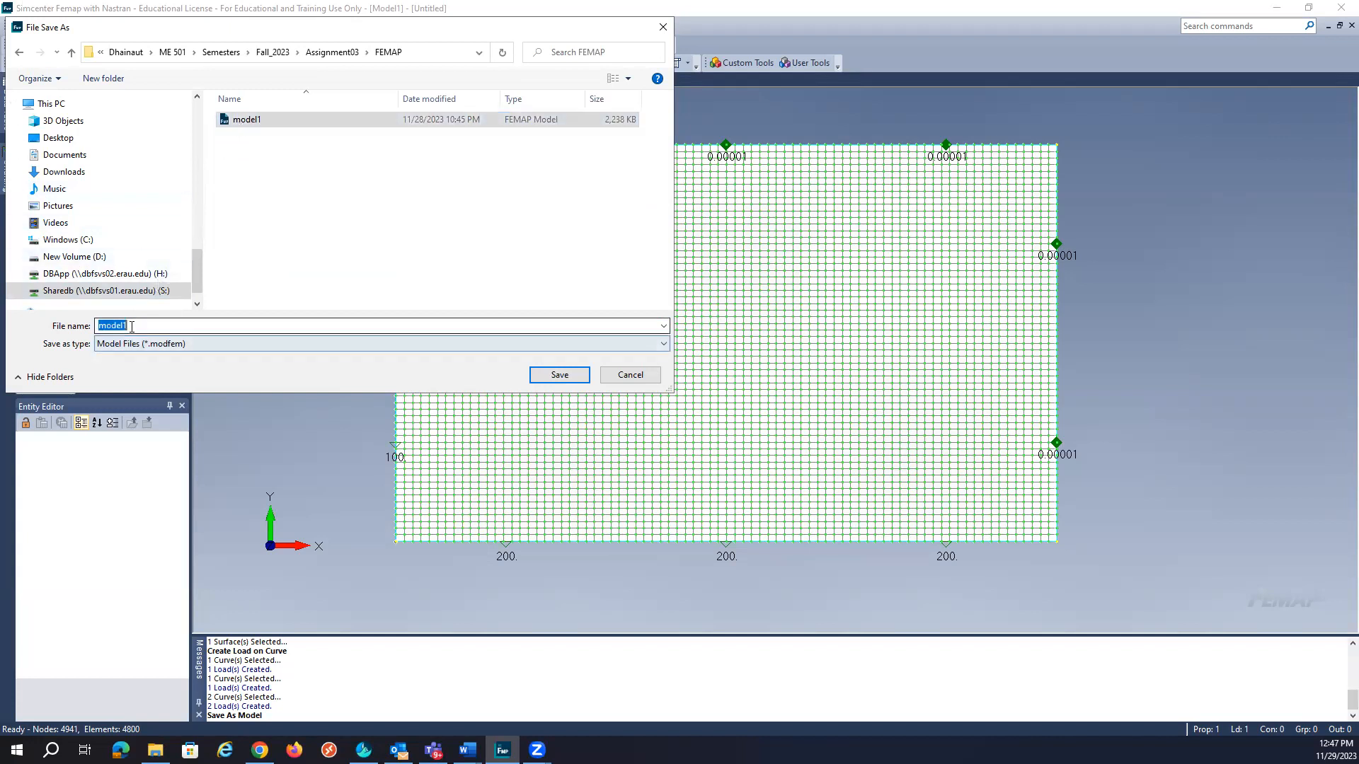
{"action": "left_click", "coordinate": [134, 325]}
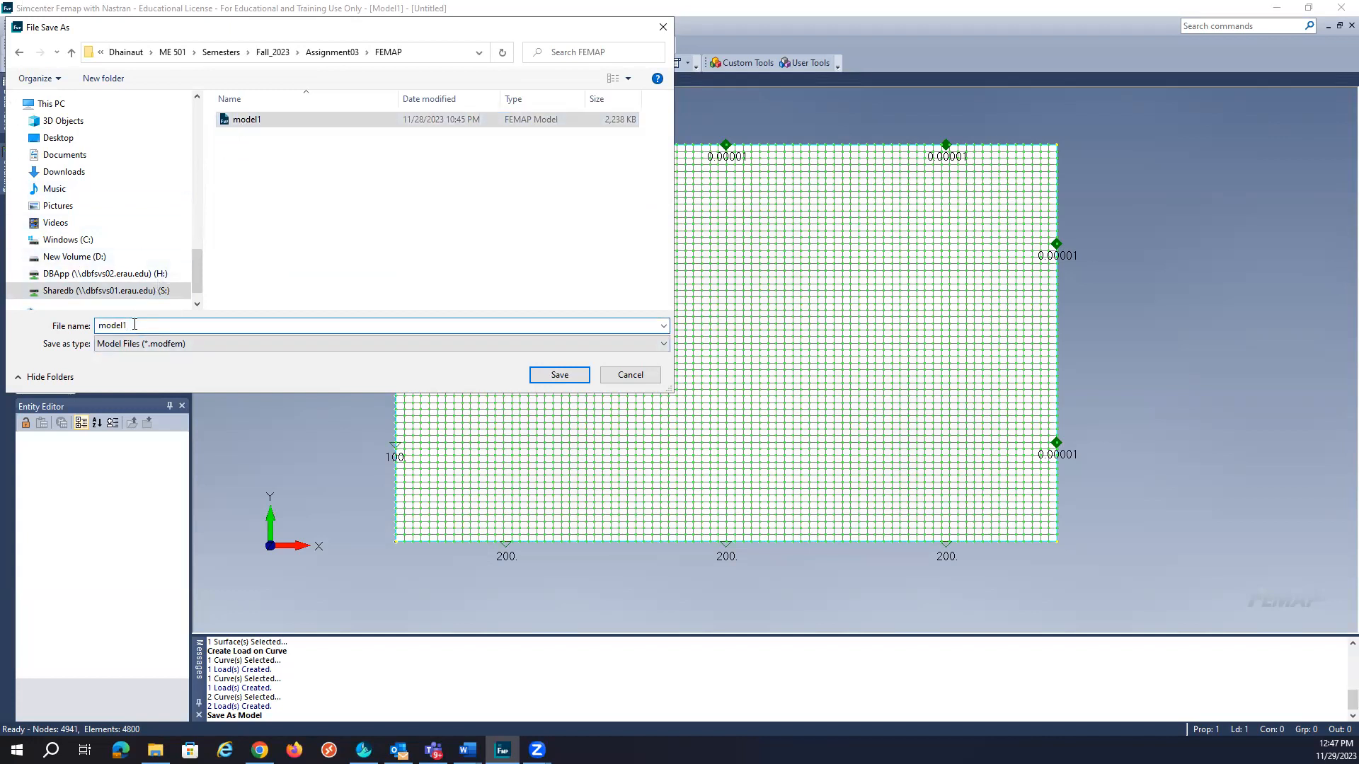
{"action": "key", "text": "BackSpace"}
{"action": "type", "text": "2"}
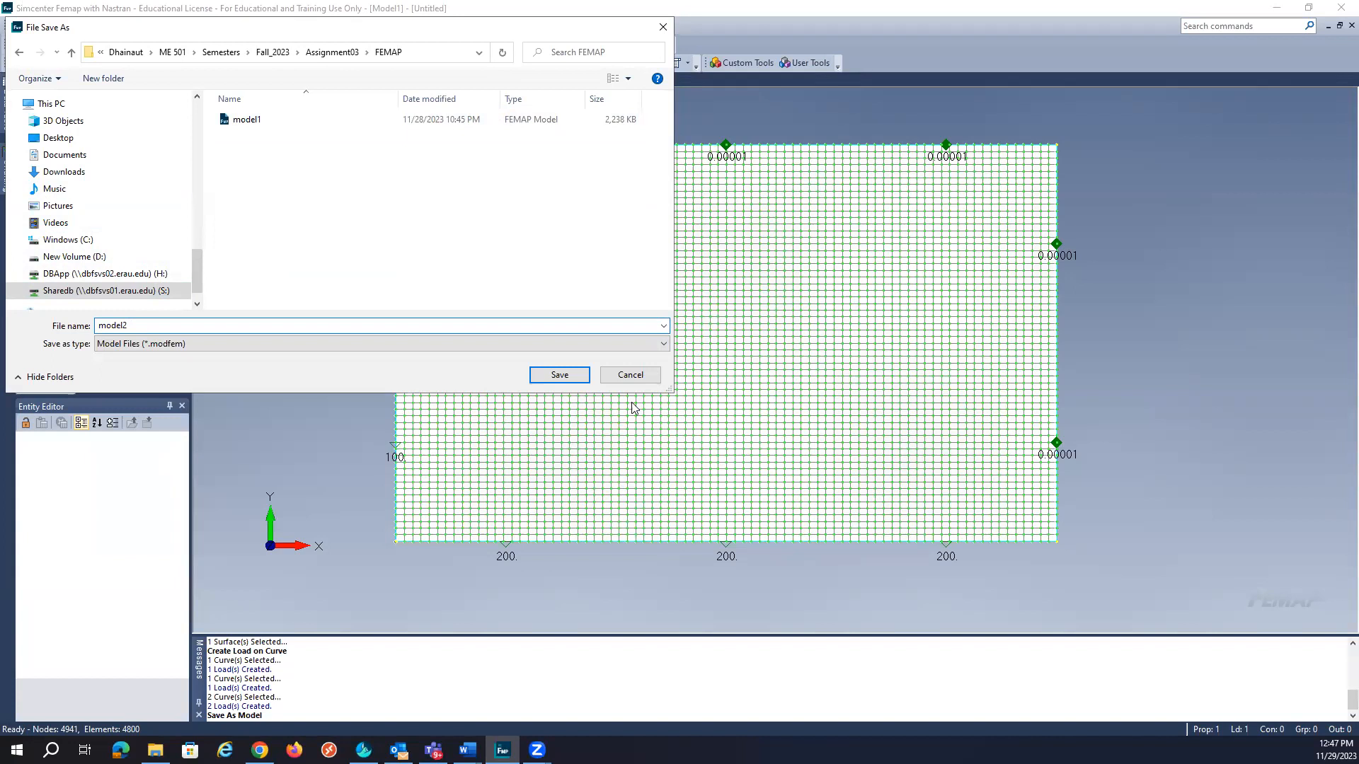
{"action": "left_click", "coordinate": [571, 375]}
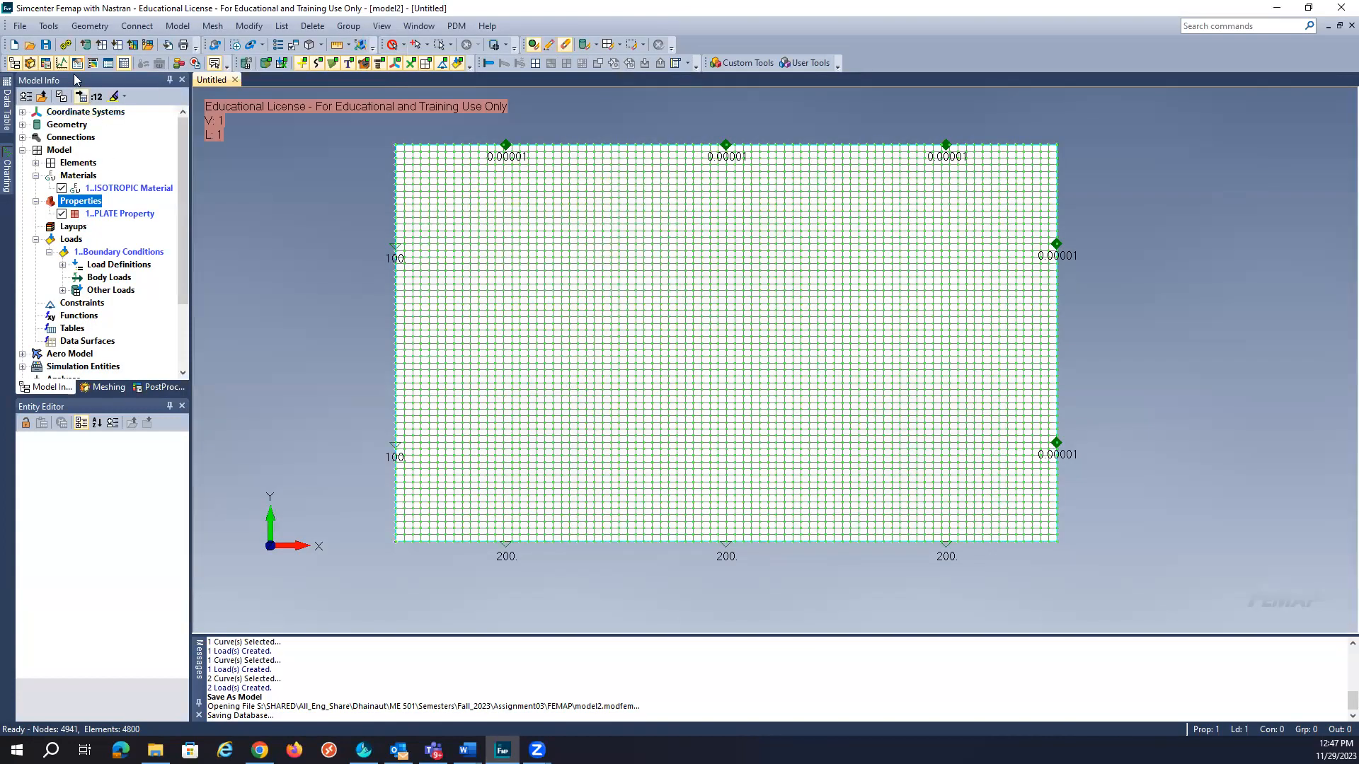
Create a Simcenter Nastran Steady-State Heat Transfer analysis set, run the analysis, and close the analysis monitor.
{"action": "scroll", "coordinate": [53, 303], "scroll_direction": "down", "scroll_amount": 3}
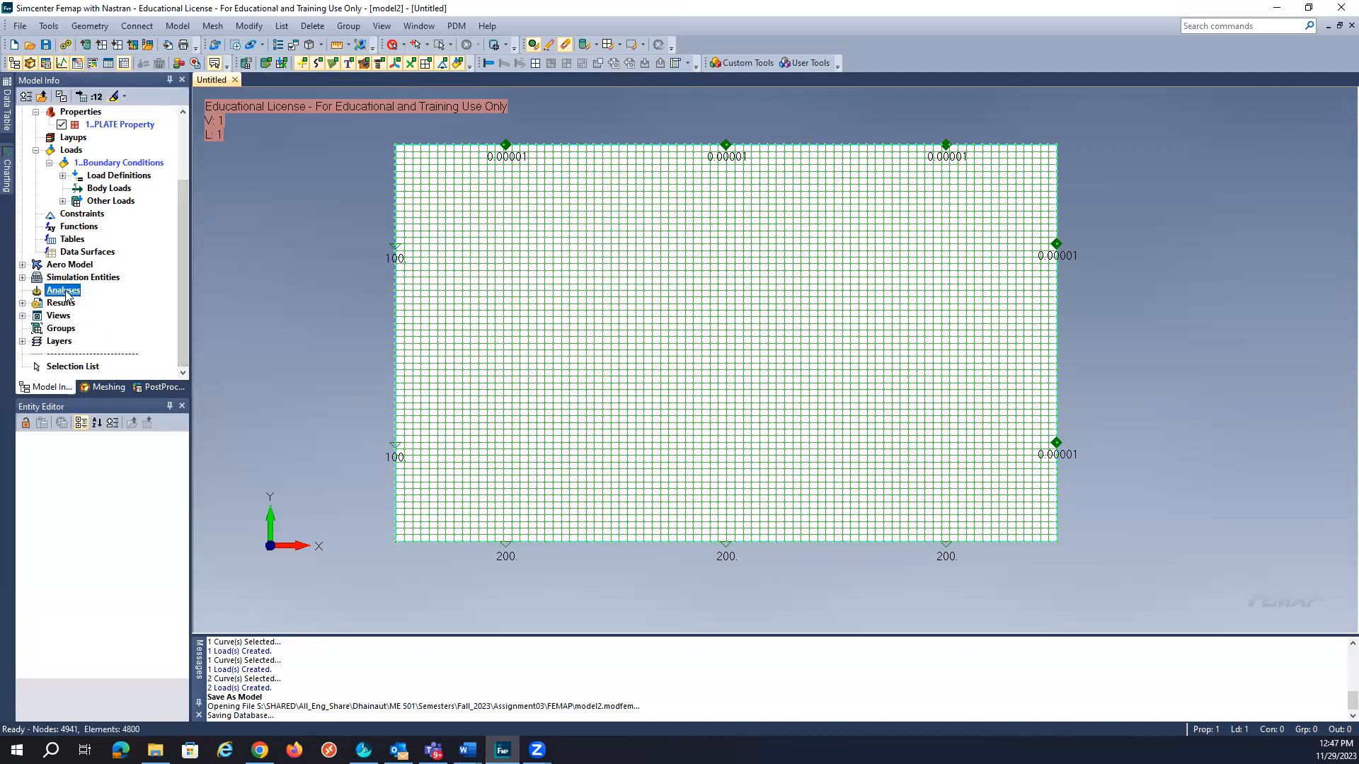
{"action": "right_click", "coordinate": [65, 290]}
{"action": "left_click", "coordinate": [107, 300]}
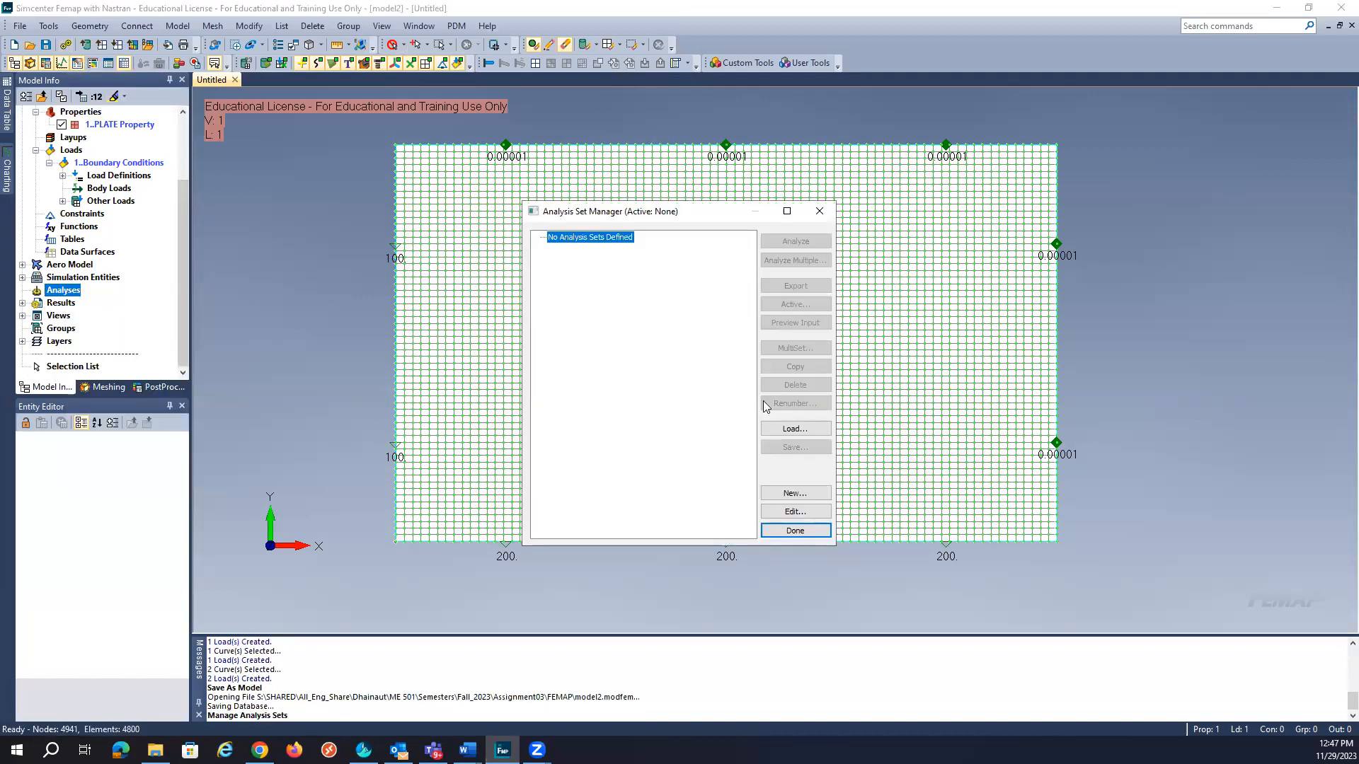
{"action": "left_click", "coordinate": [797, 493]}
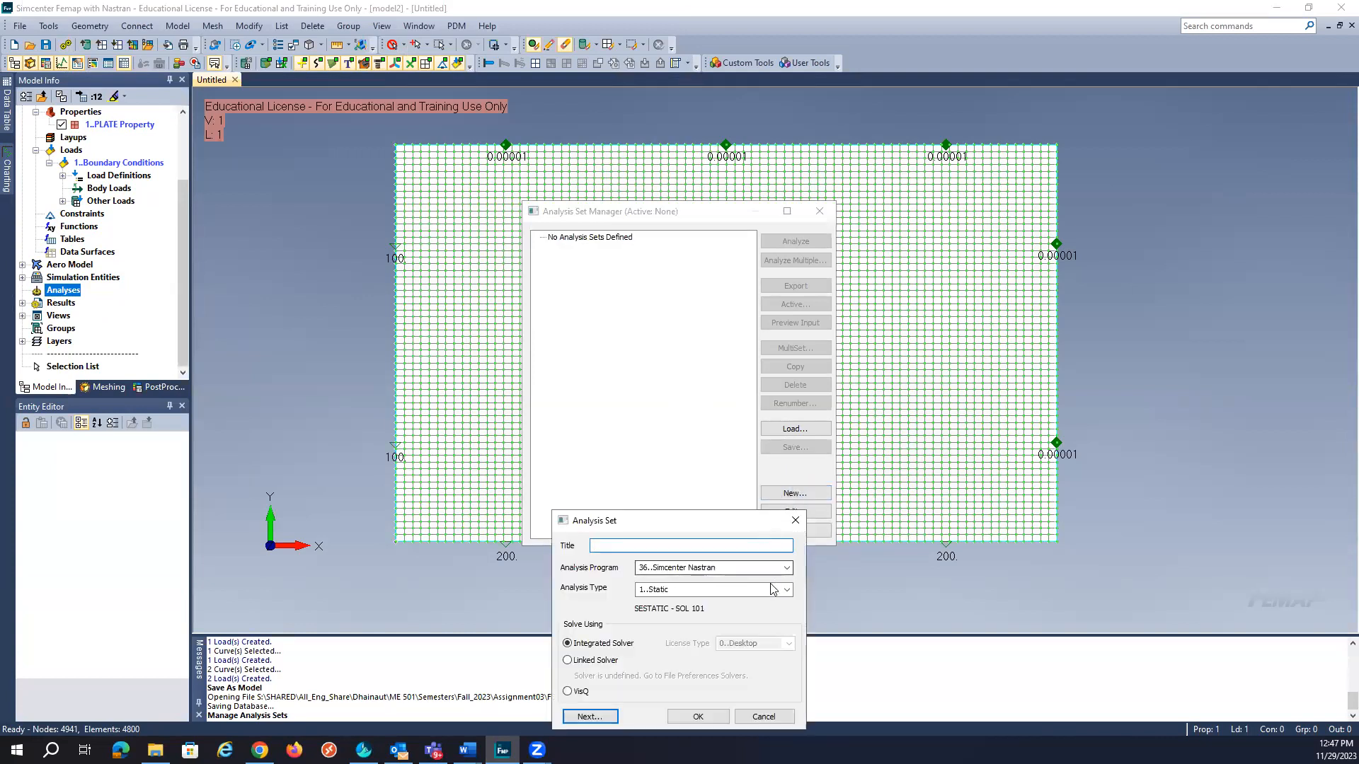
{"action": "left_click", "coordinate": [787, 591]}
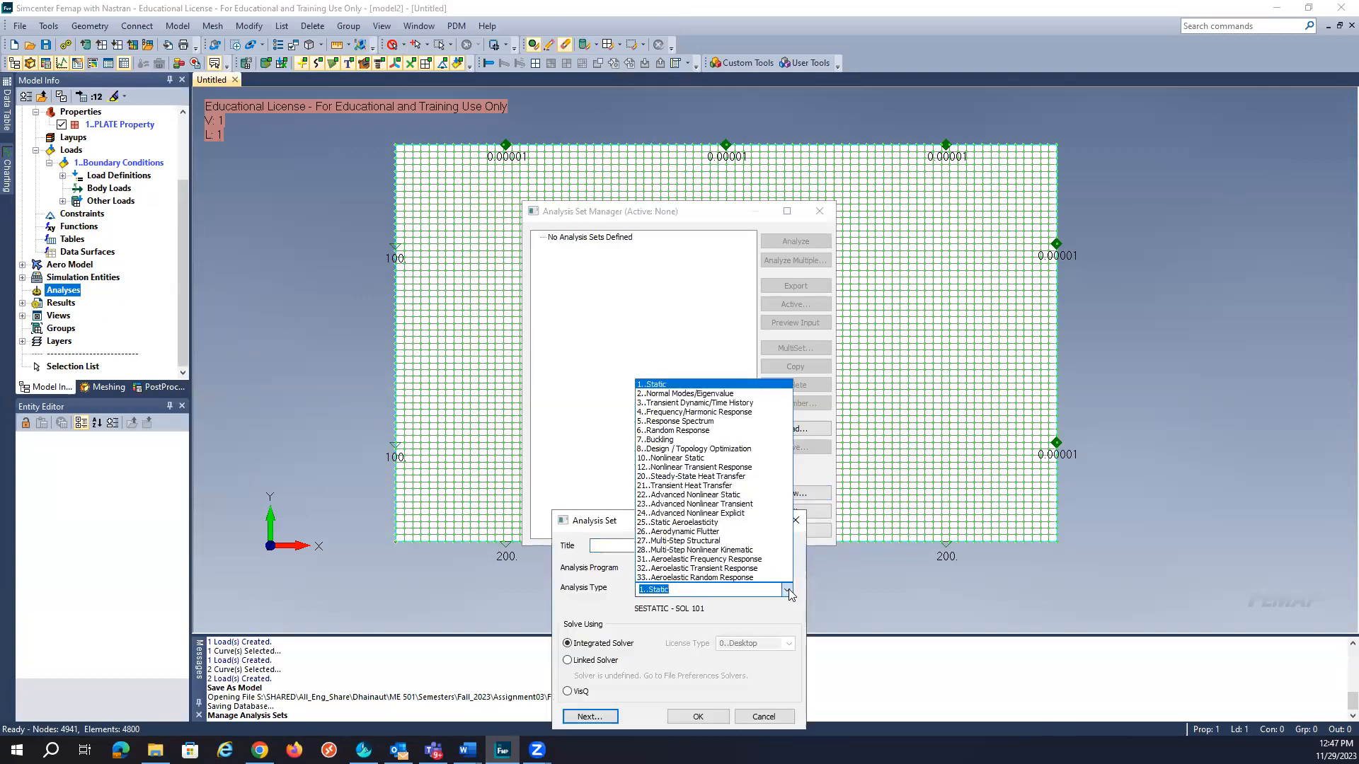
{"action": "left_click", "coordinate": [718, 479]}
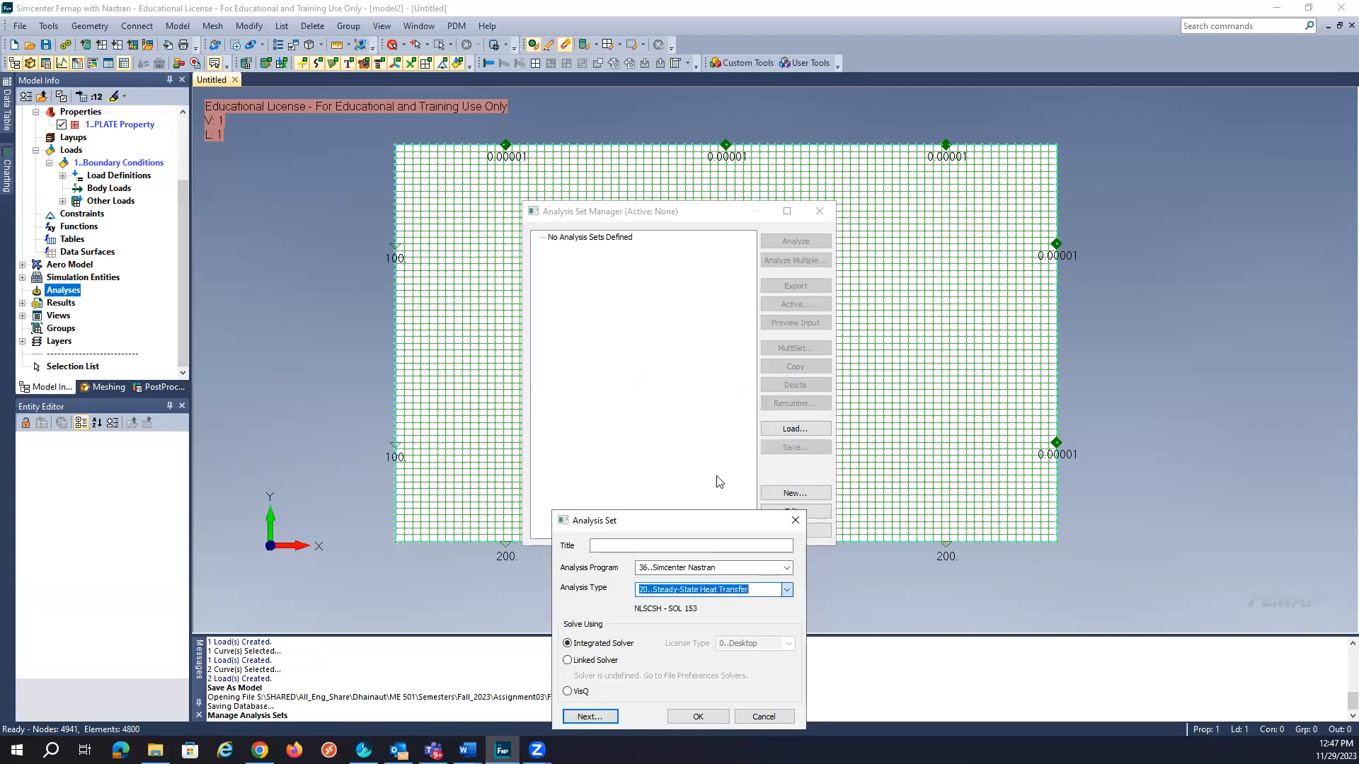
{"action": "left_click", "coordinate": [703, 717]}
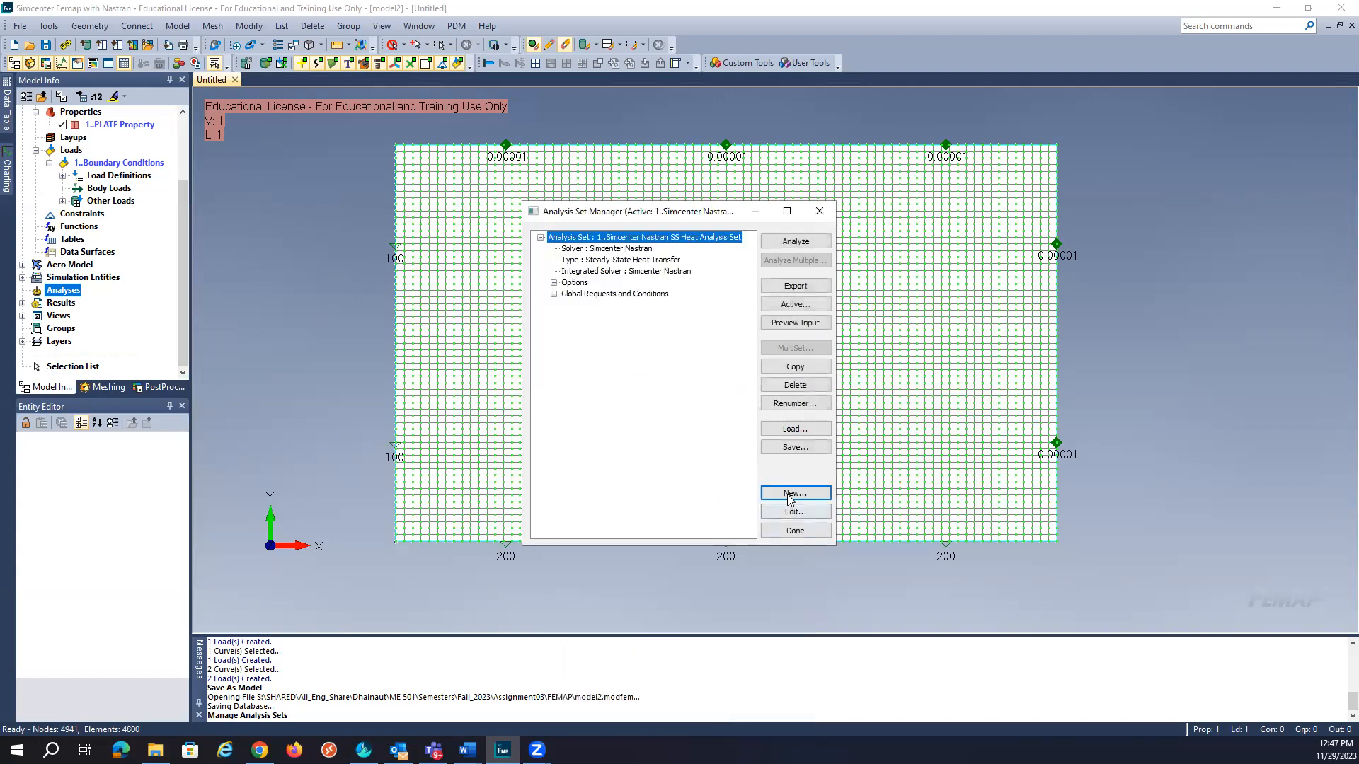
{"action": "left_click", "coordinate": [795, 242]}
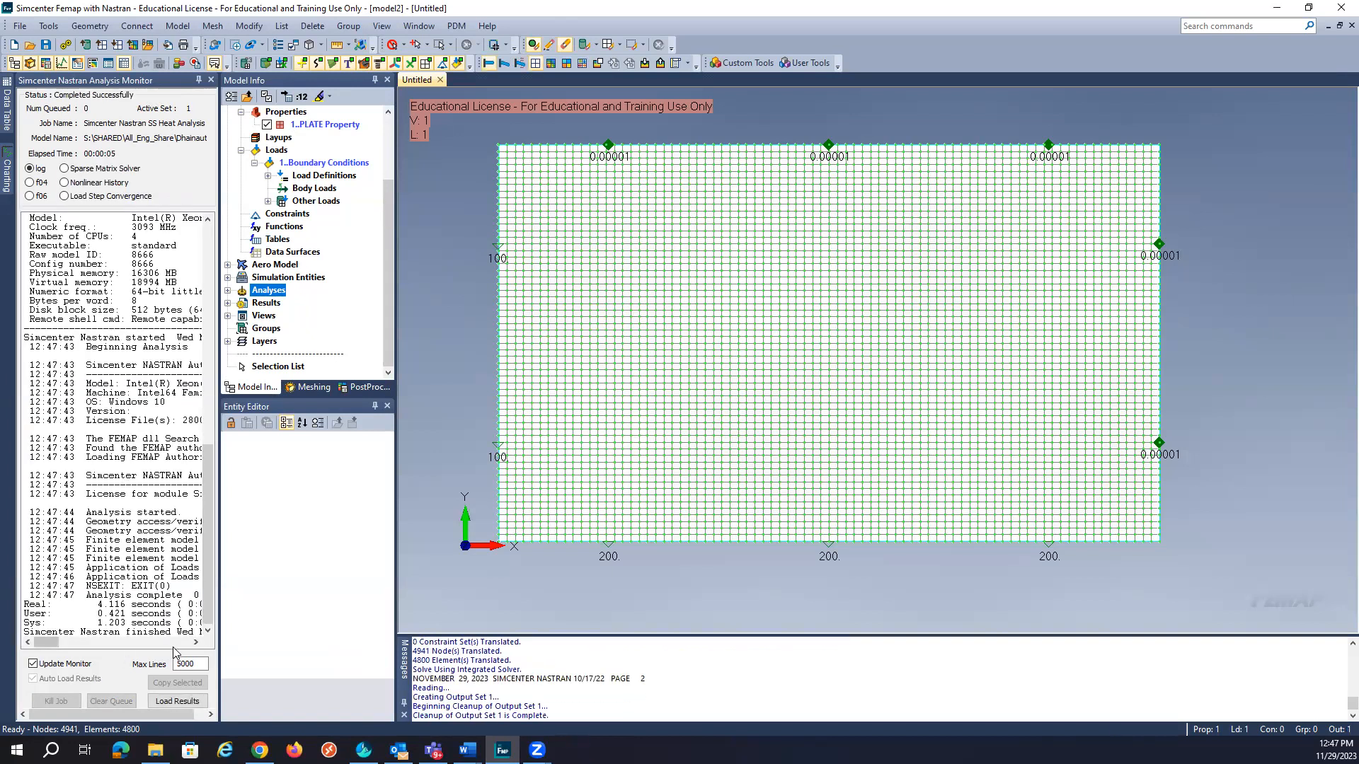
{"action": "left_click", "coordinate": [211, 79]}
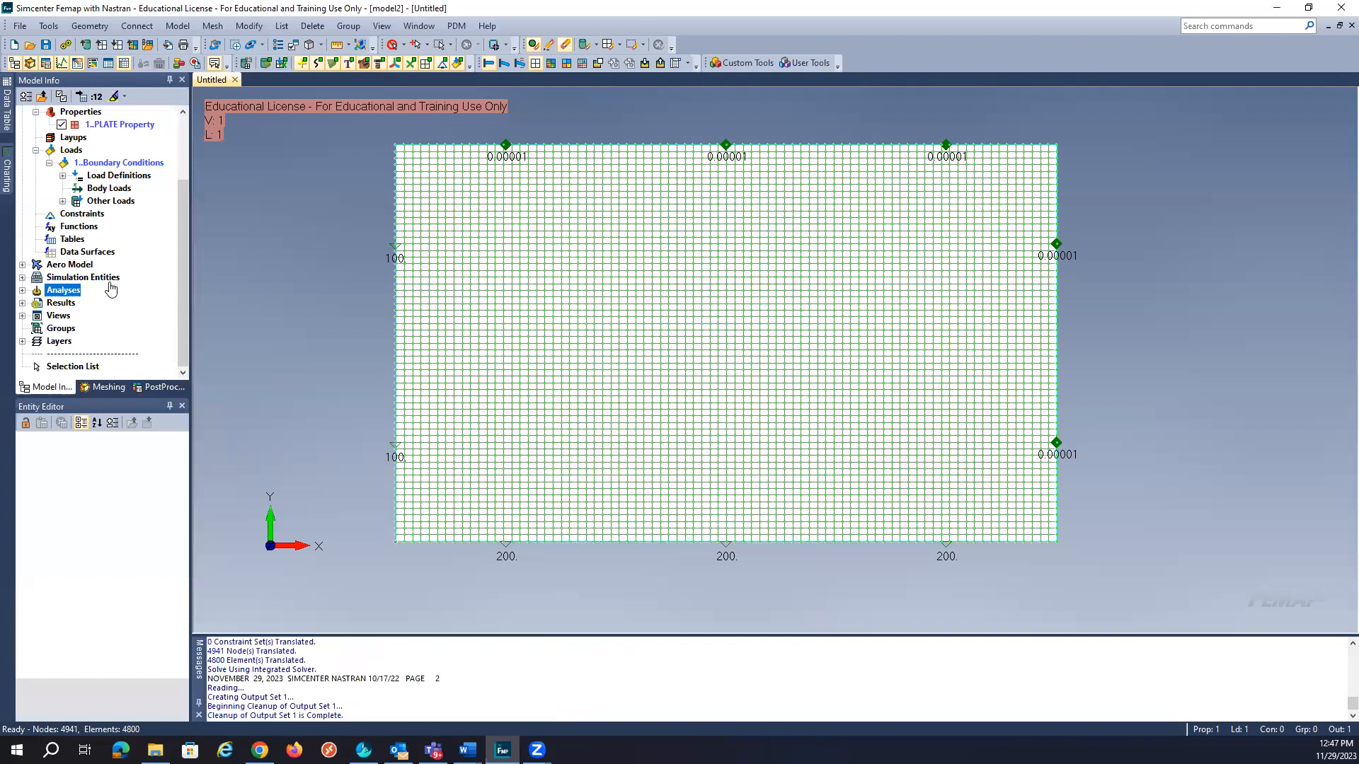
Activate the Case 1 Time 1 output set from all the results.
{"action": "left_click", "coordinate": [23, 303]}
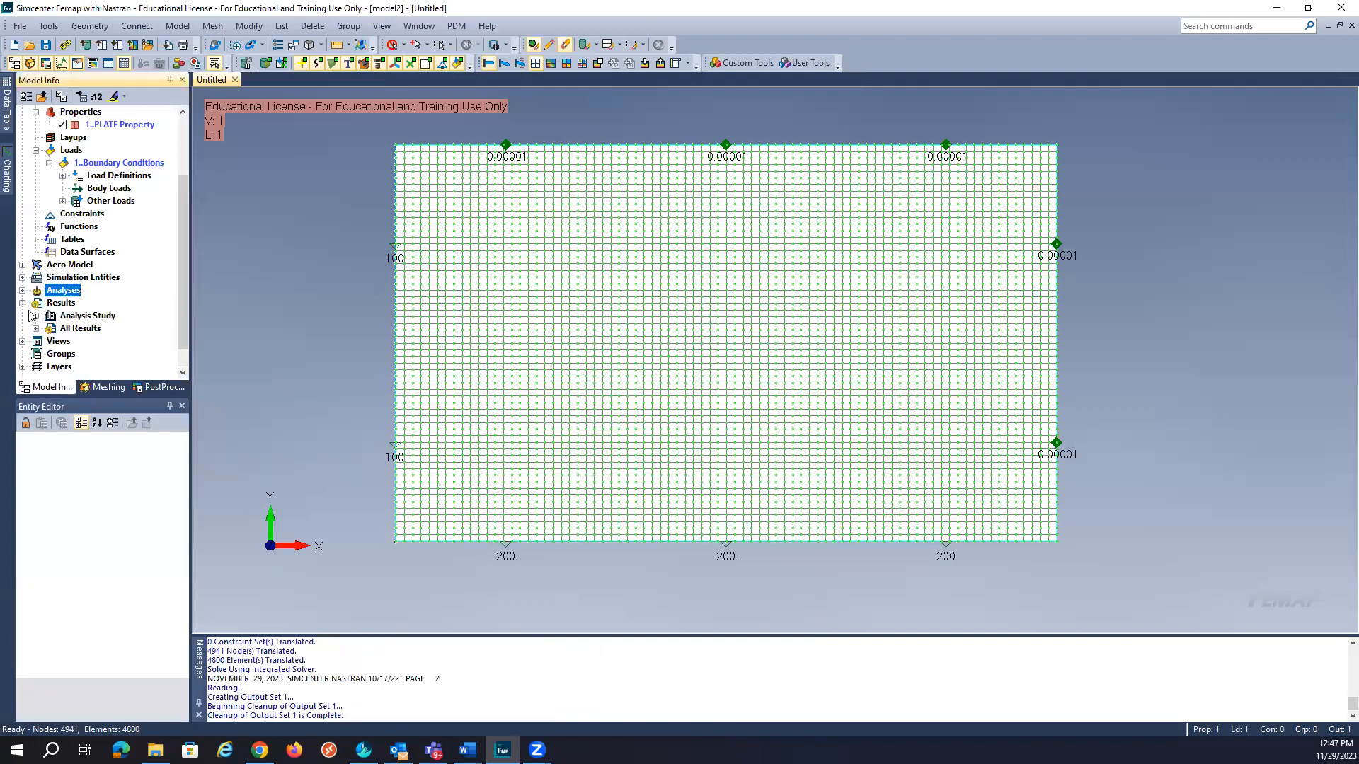
{"action": "left_click", "coordinate": [35, 329]}
{"action": "left_click", "coordinate": [88, 341]}
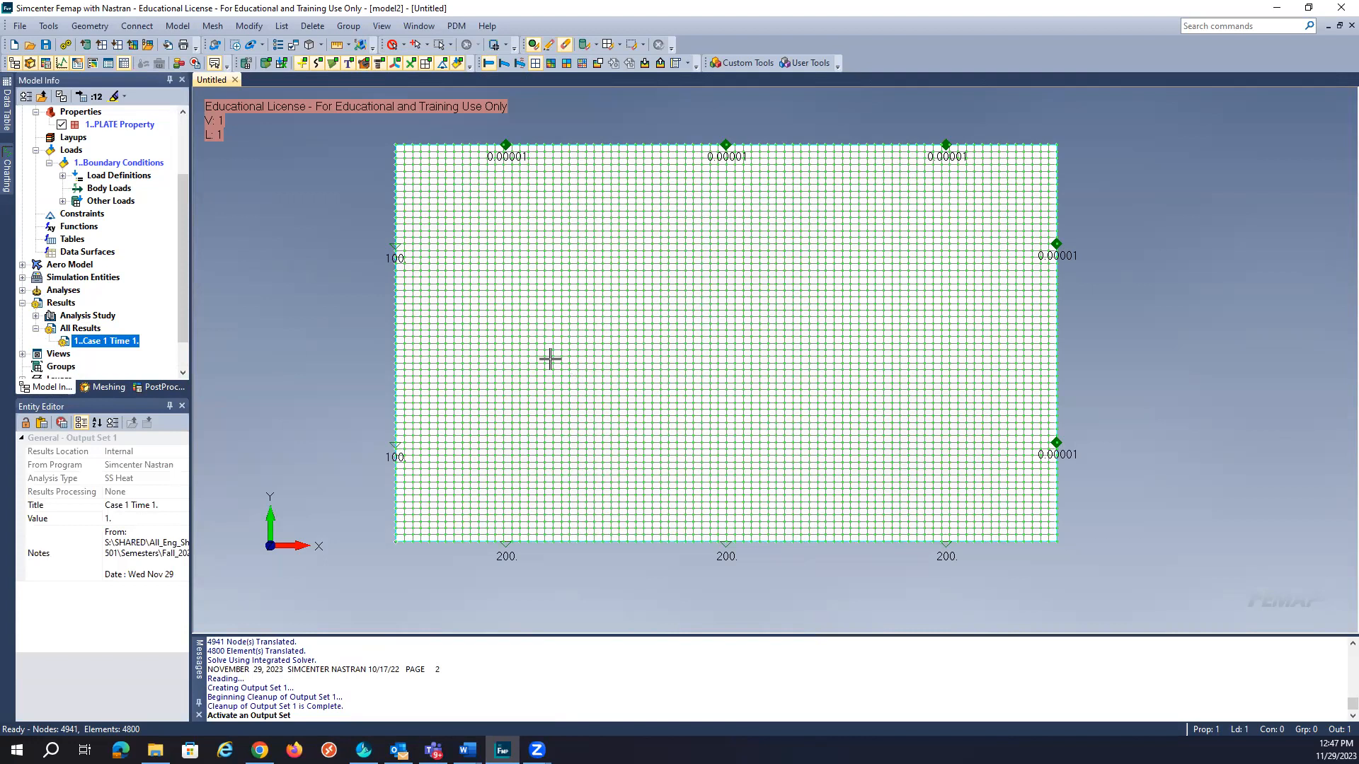
Display a contour plot of the results, using Temperature as both the deform and contour output vectors.
{"action": "key", "text": "F5"}
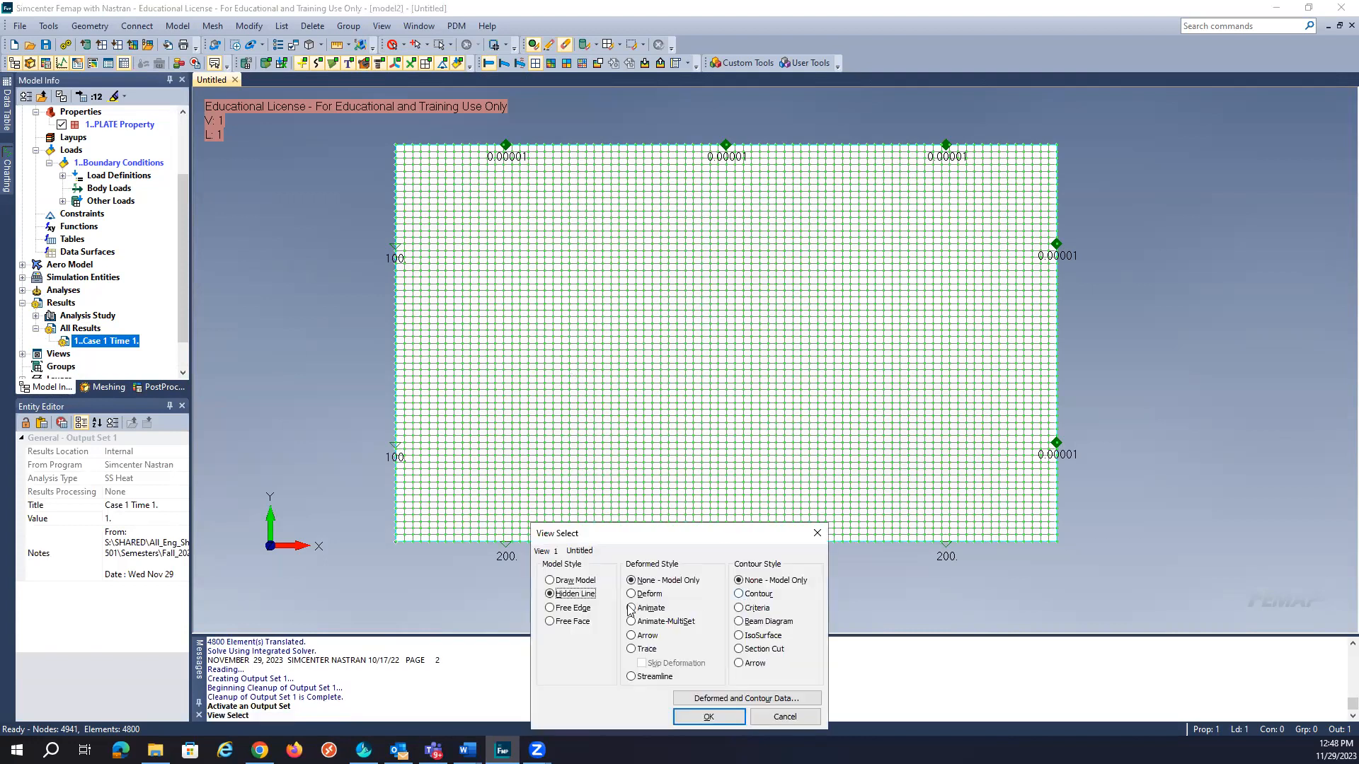
{"action": "left_click", "coordinate": [739, 595]}
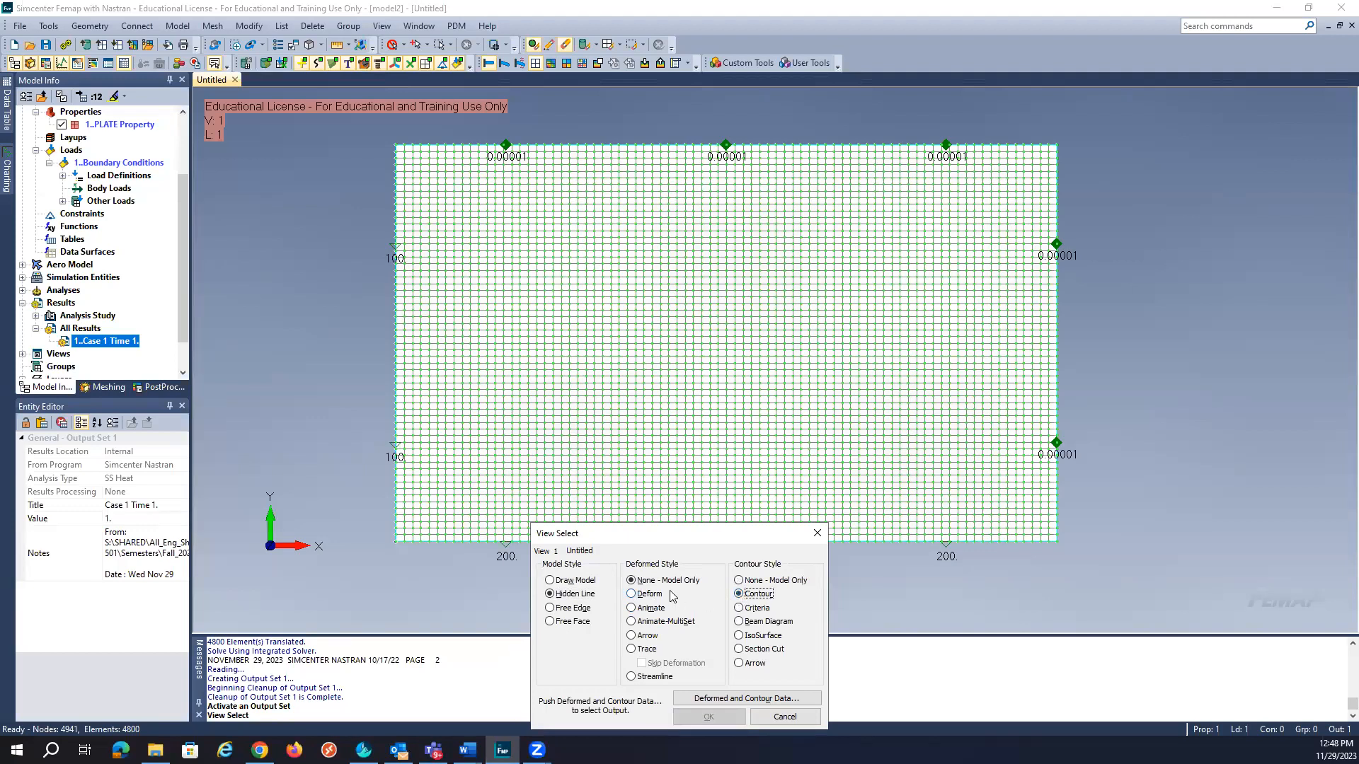
{"action": "left_click_drag", "start_coordinate": [692, 536], "coordinate": [690, 372]}
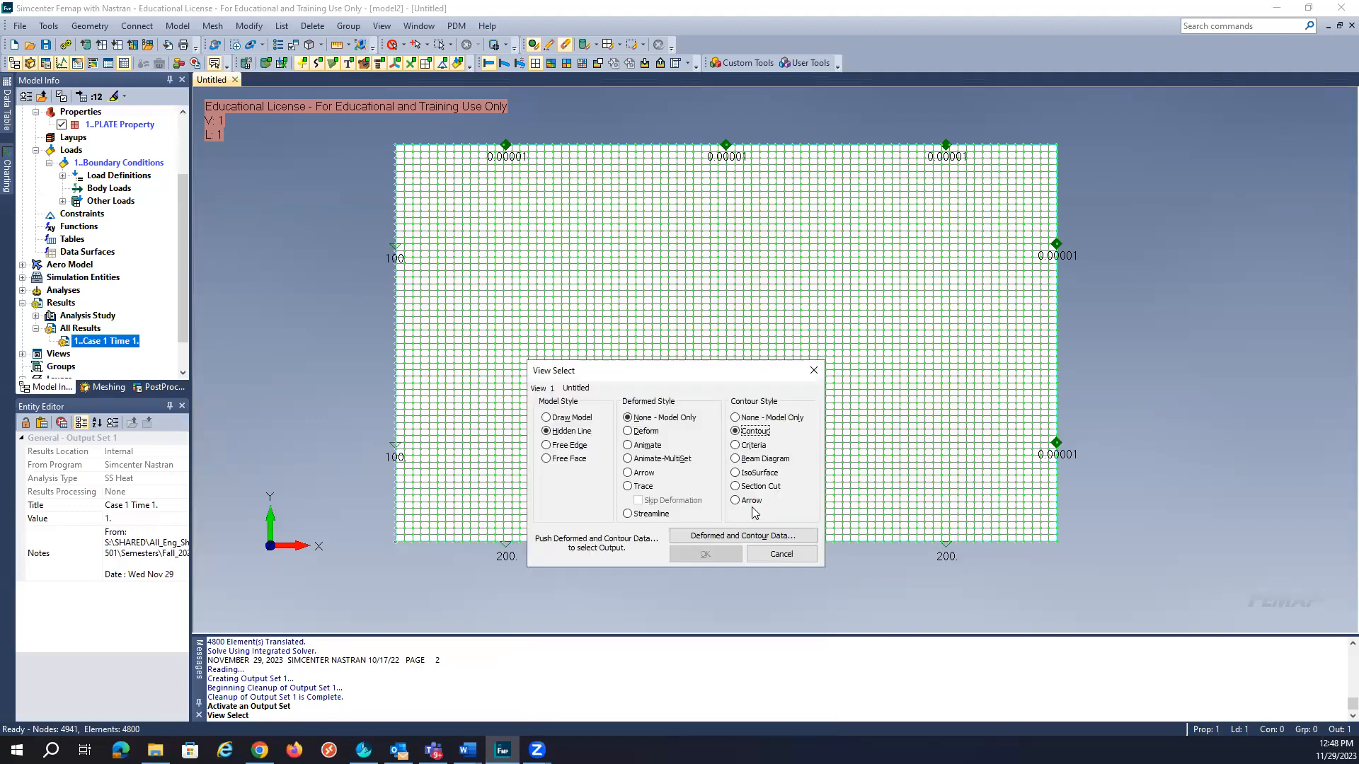
{"action": "left_click", "coordinate": [745, 534]}
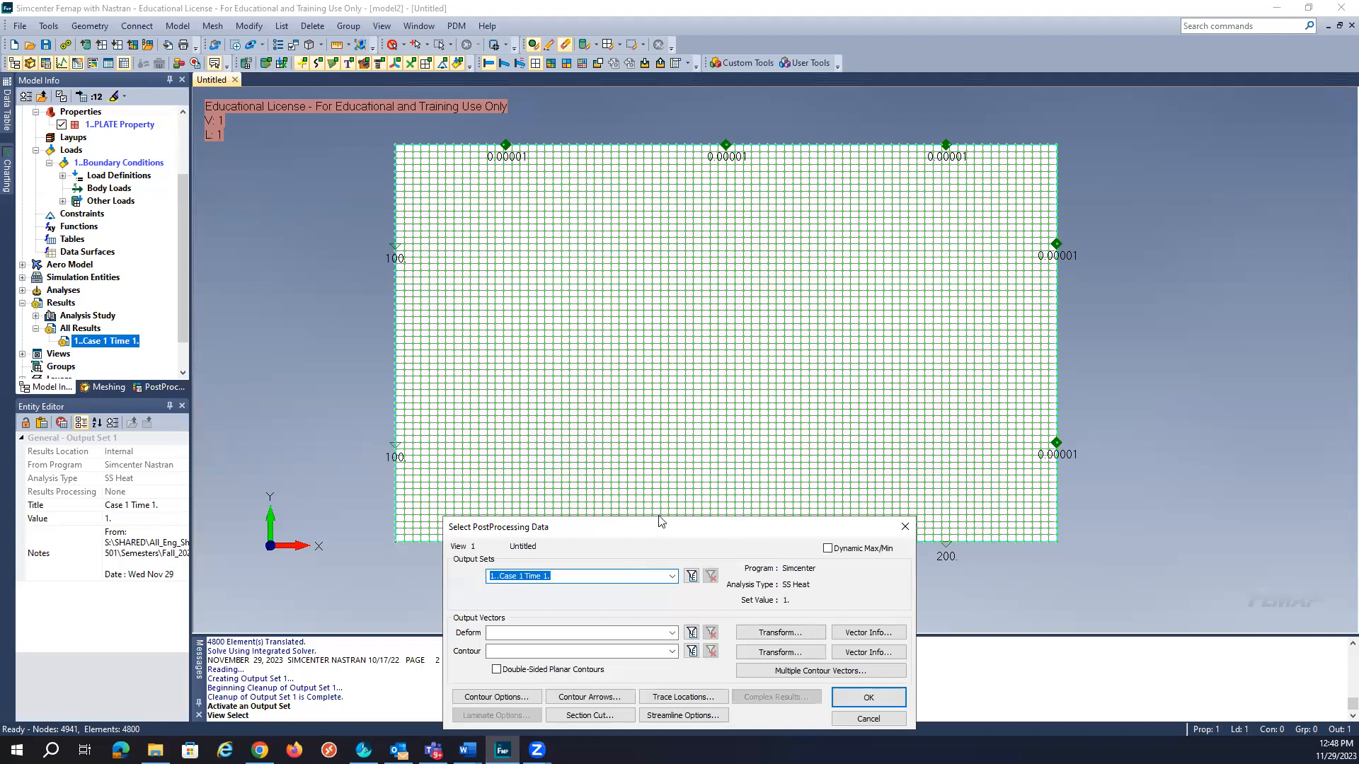
{"action": "left_click_drag", "start_coordinate": [660, 522], "coordinate": [666, 302]}
{"action": "left_click", "coordinate": [677, 412]}
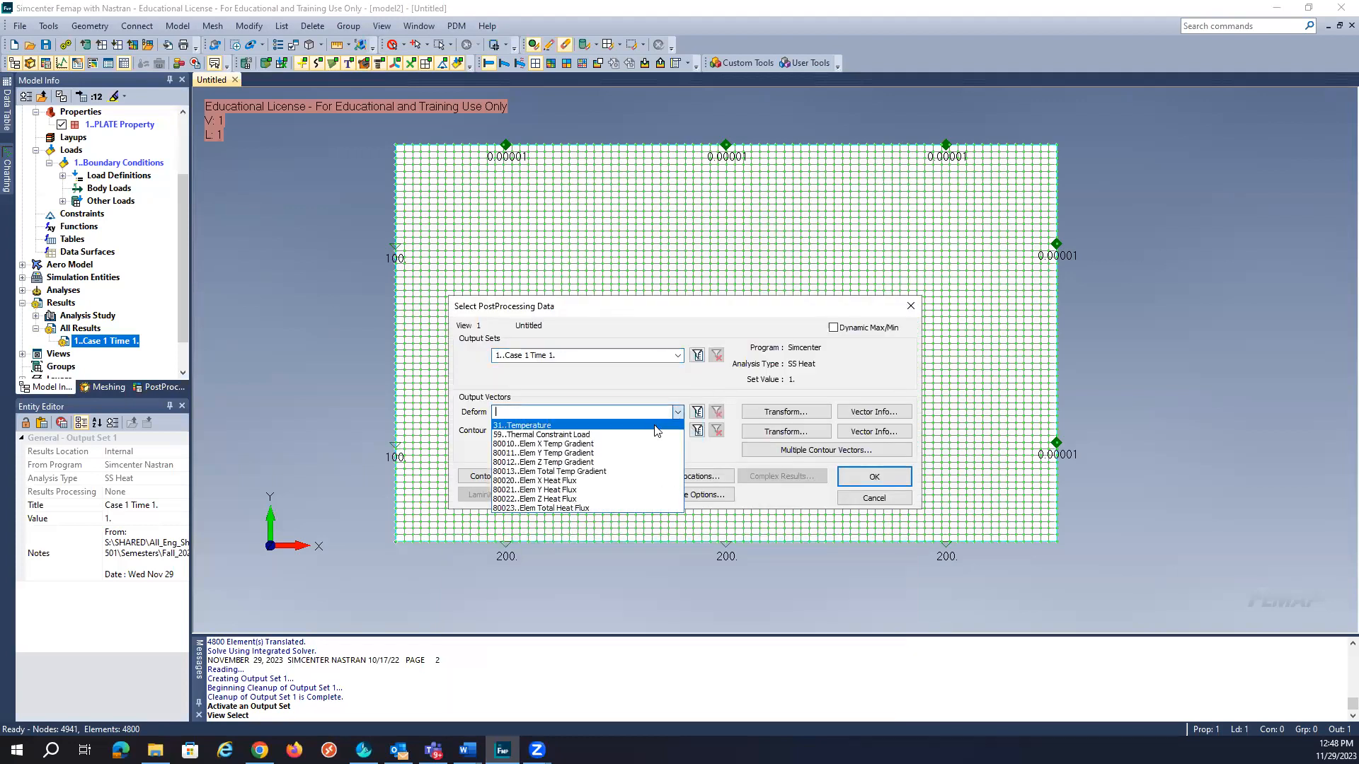
{"action": "left_click", "coordinate": [654, 426]}
{"action": "left_click", "coordinate": [677, 430]}
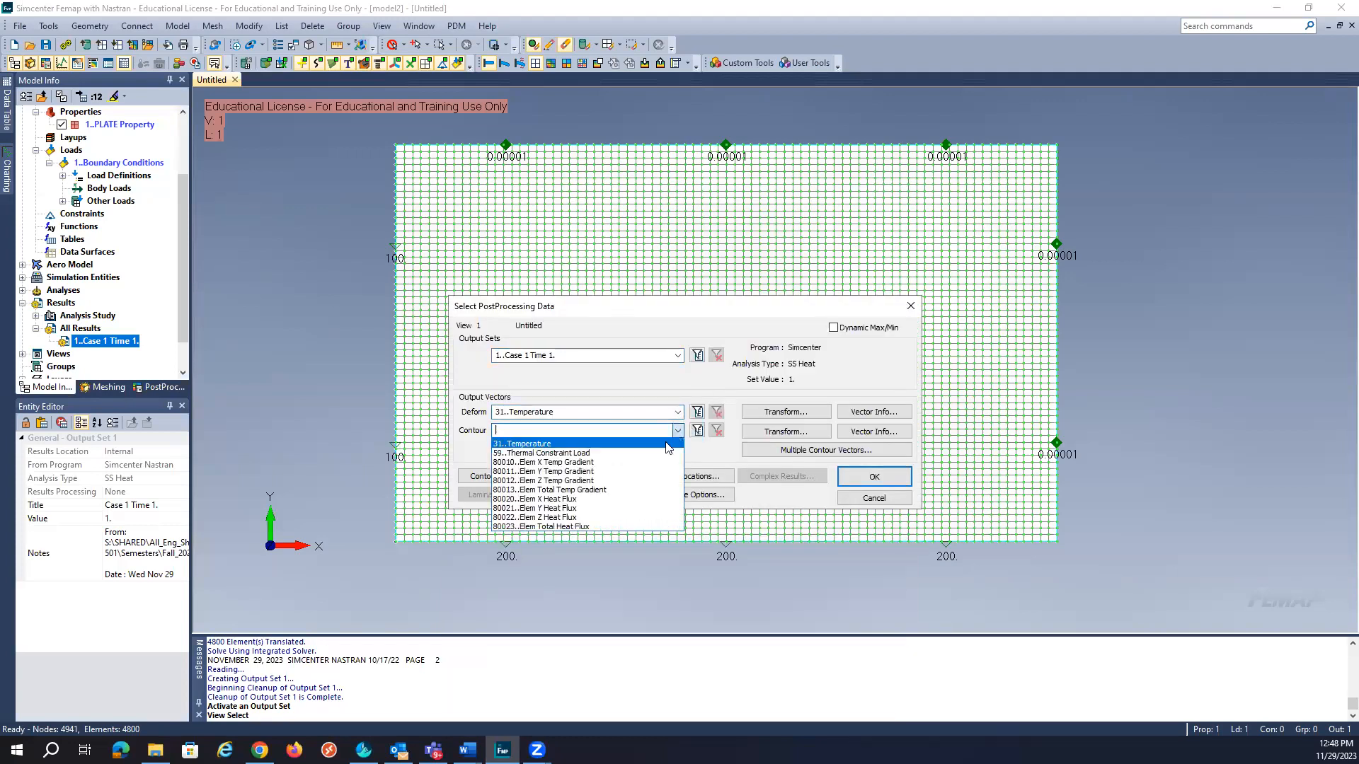
{"action": "left_click", "coordinate": [666, 445]}
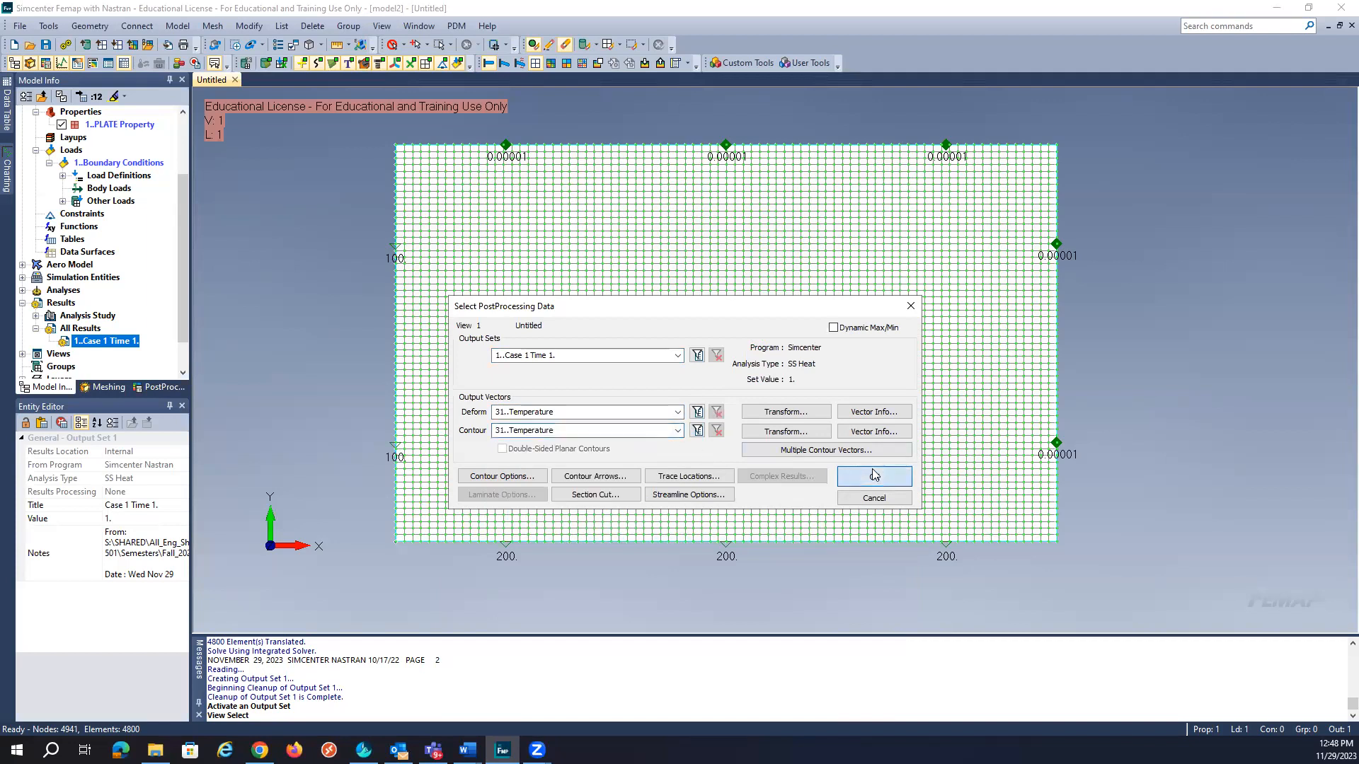
{"action": "left_click", "coordinate": [875, 475]}
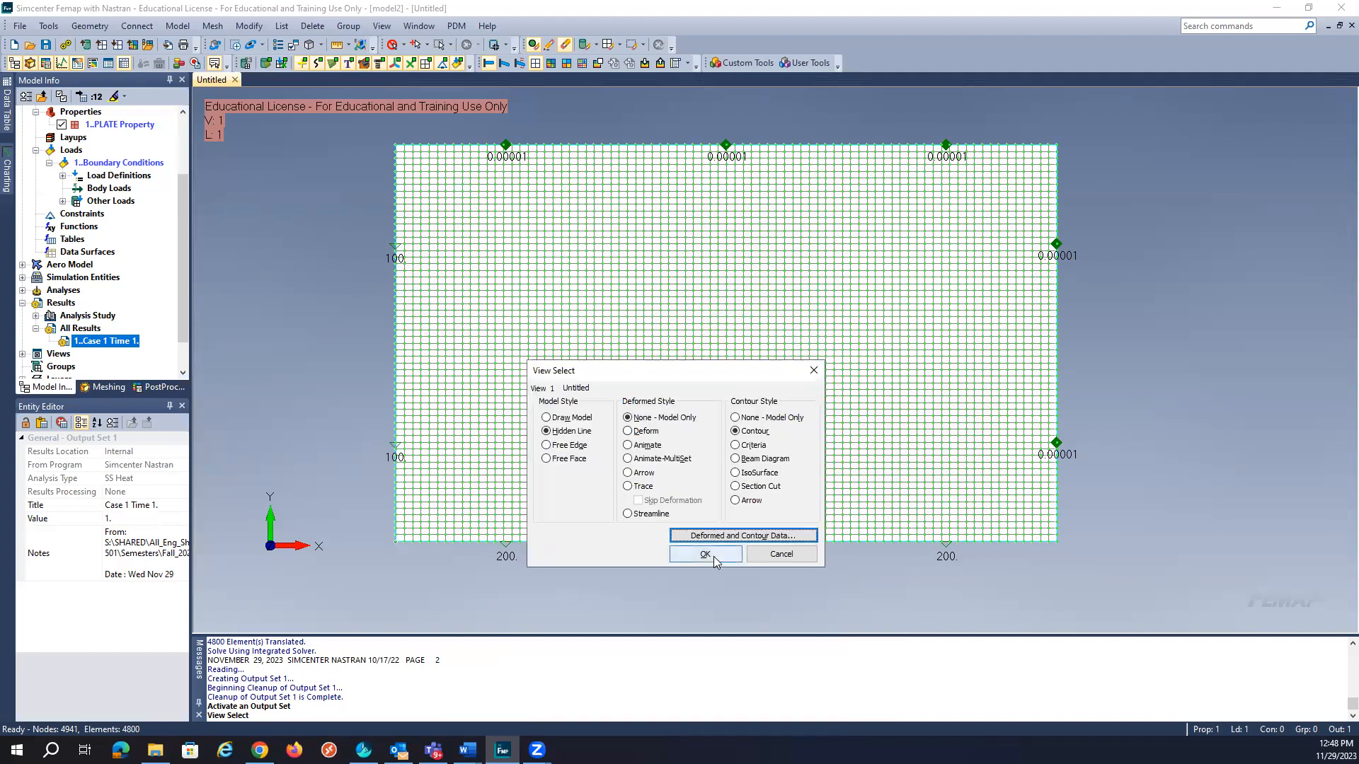
{"action": "left_click", "coordinate": [708, 554]}
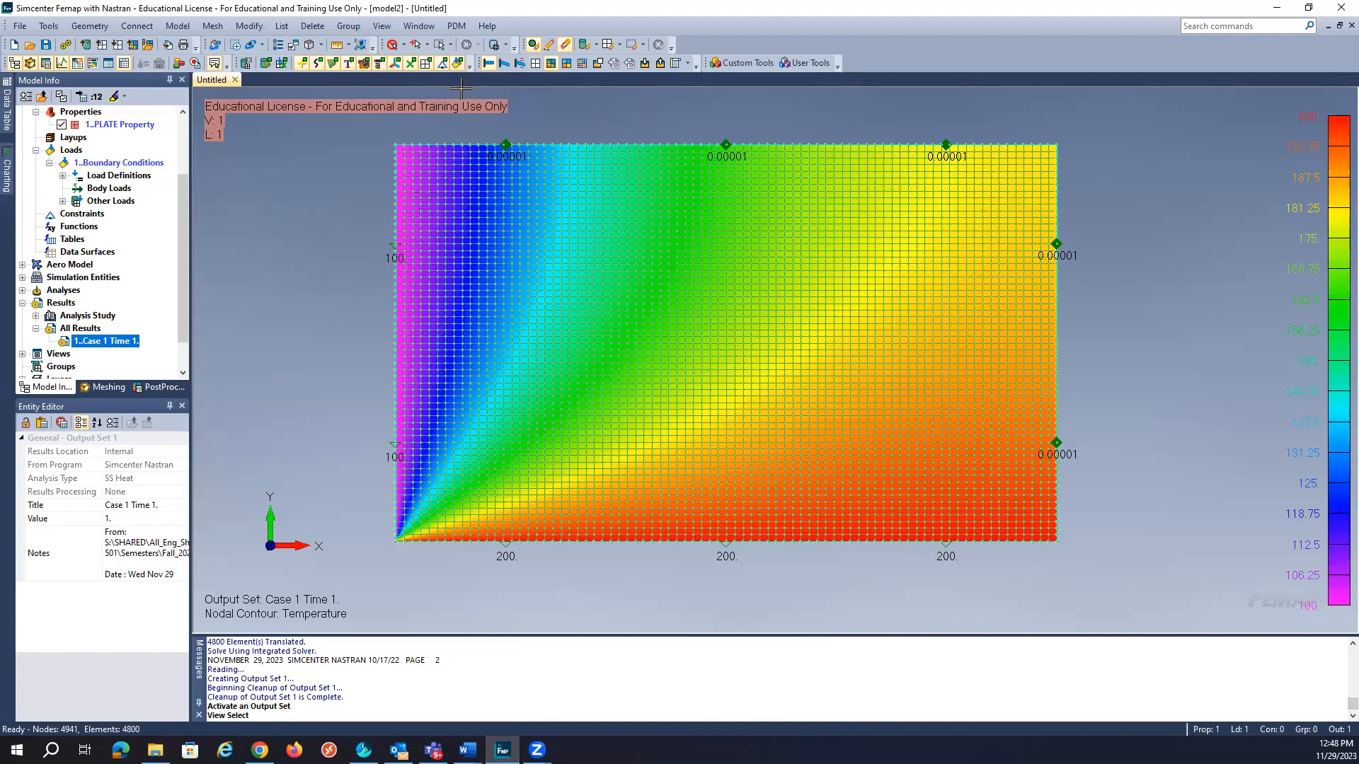
Try switching the temperature plot to the criteria view and back to the contour view.
{"action": "left_click", "coordinate": [411, 66]}
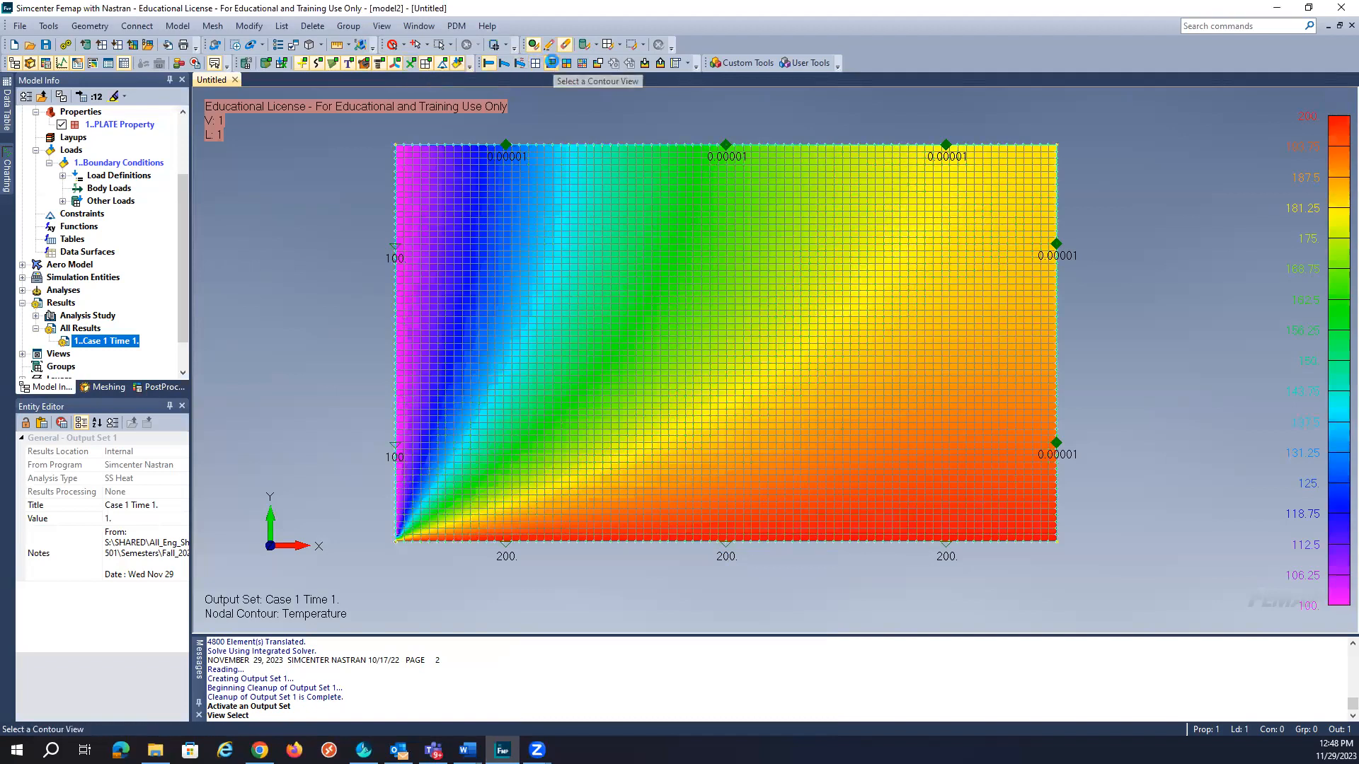
{"action": "left_click", "coordinate": [554, 66]}
{"action": "left_click", "coordinate": [553, 66]}
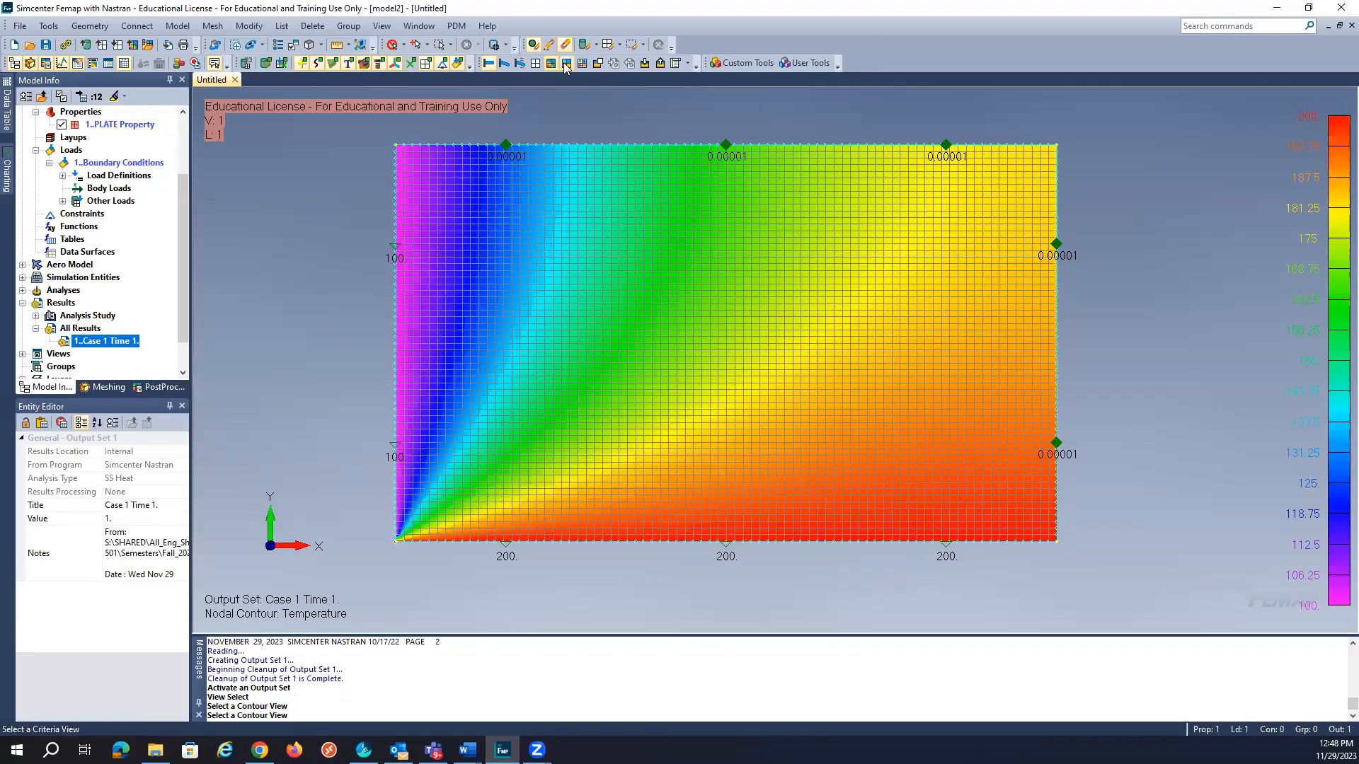
{"action": "left_click", "coordinate": [566, 66]}
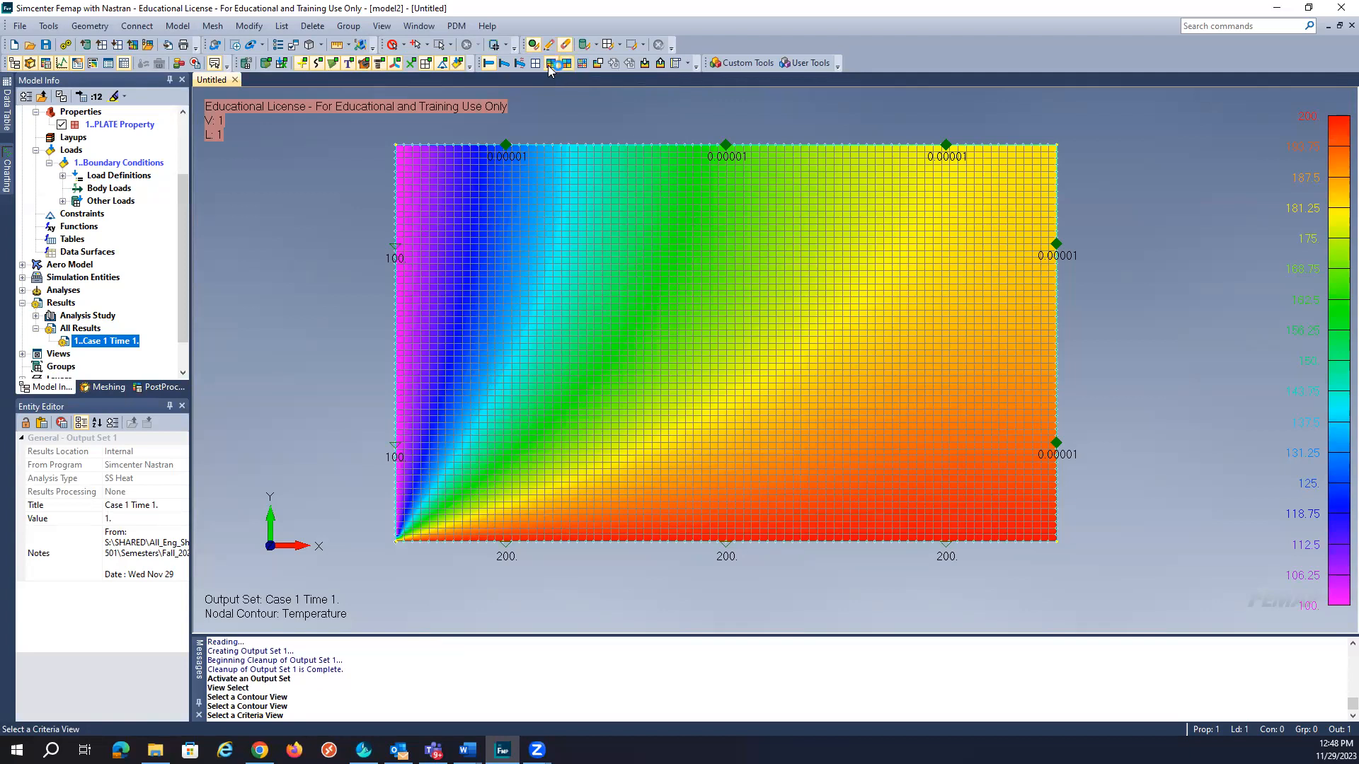
{"action": "left_click", "coordinate": [549, 64]}
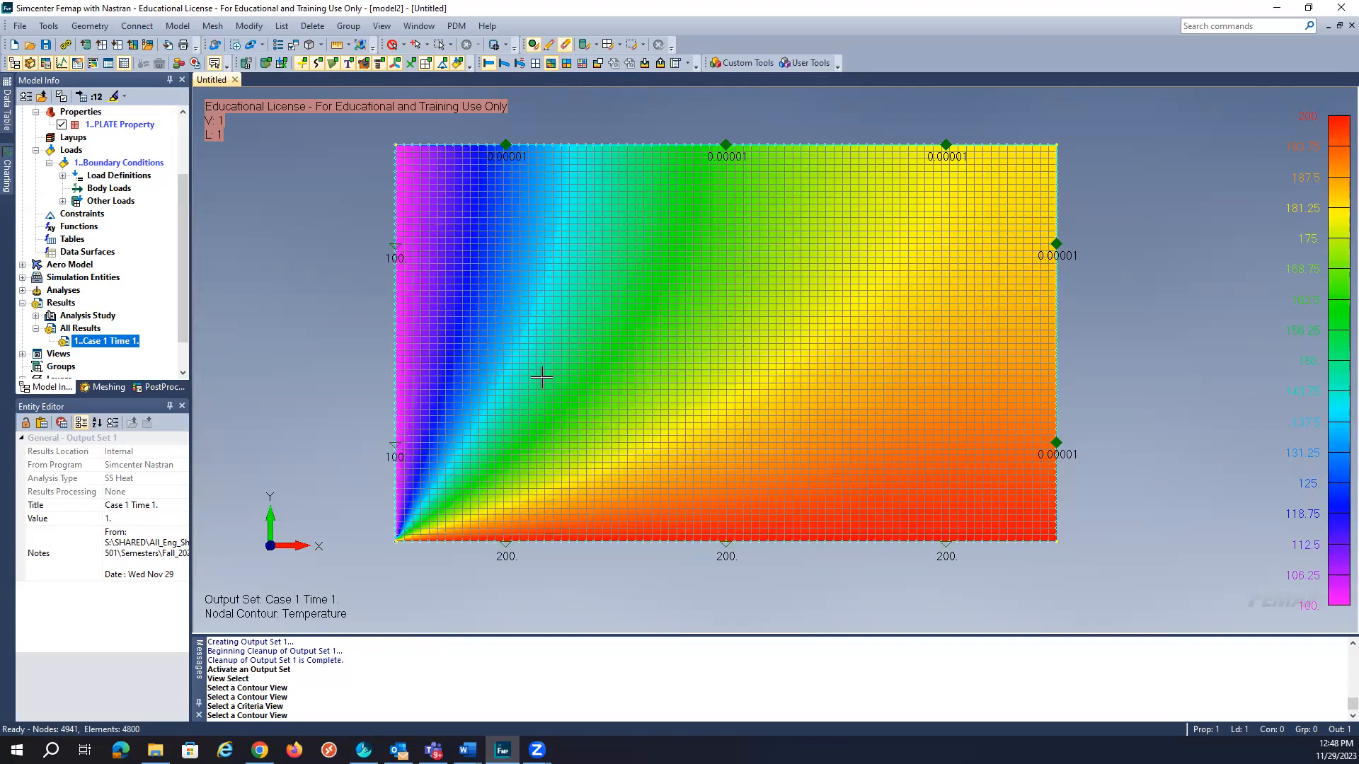
{"action": "left_click", "coordinate": [386, 27]}
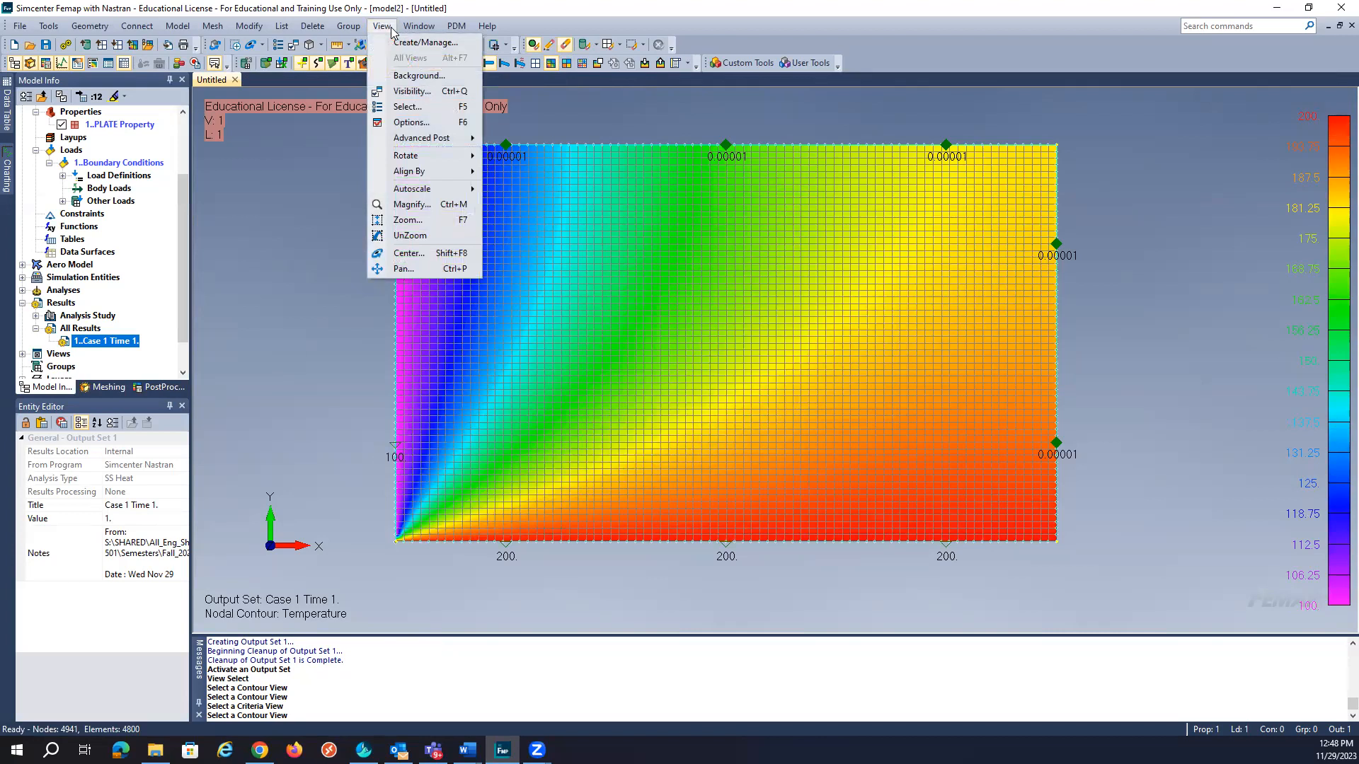
{"action": "left_click", "coordinate": [347, 207]}
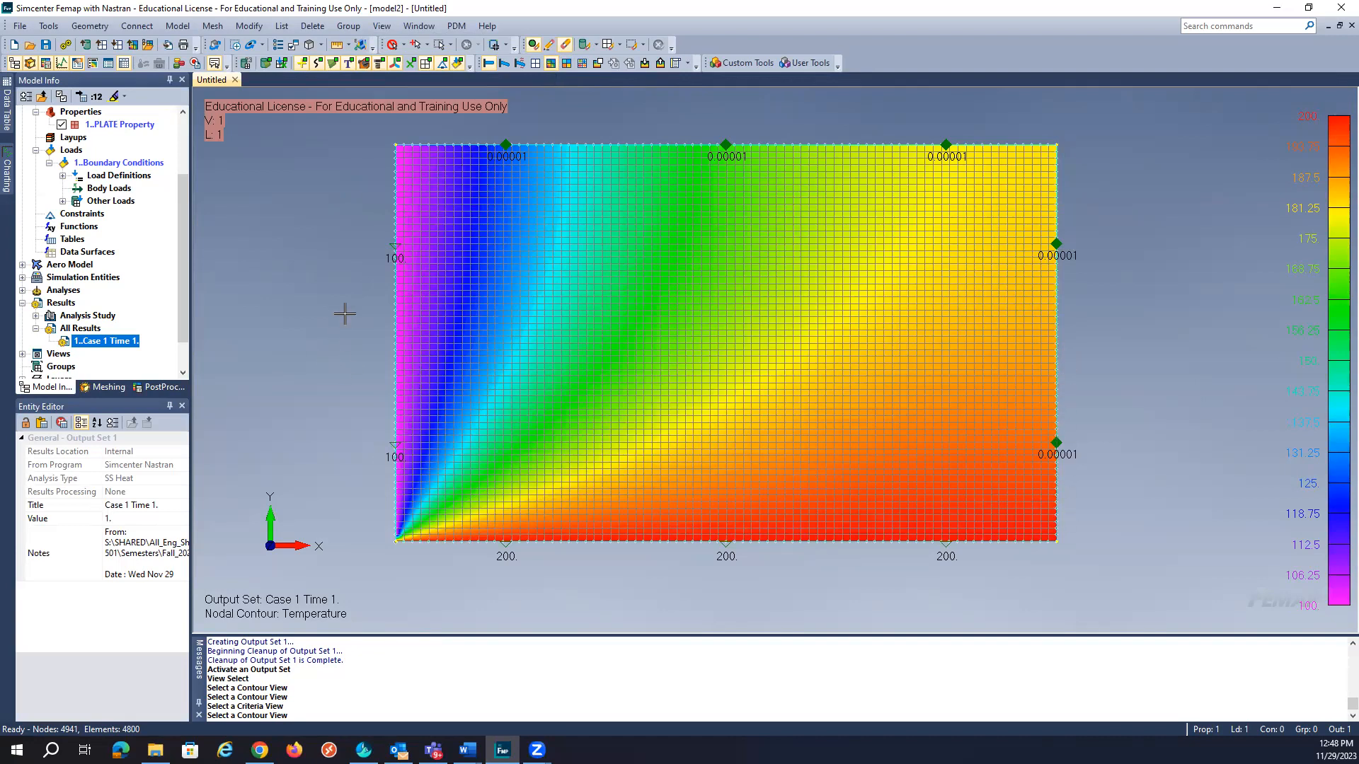
Examine the temperature values near the plate's right edge in a criteria plot and return to the autoscaled contour plot.
{"action": "key", "text": "F5"}
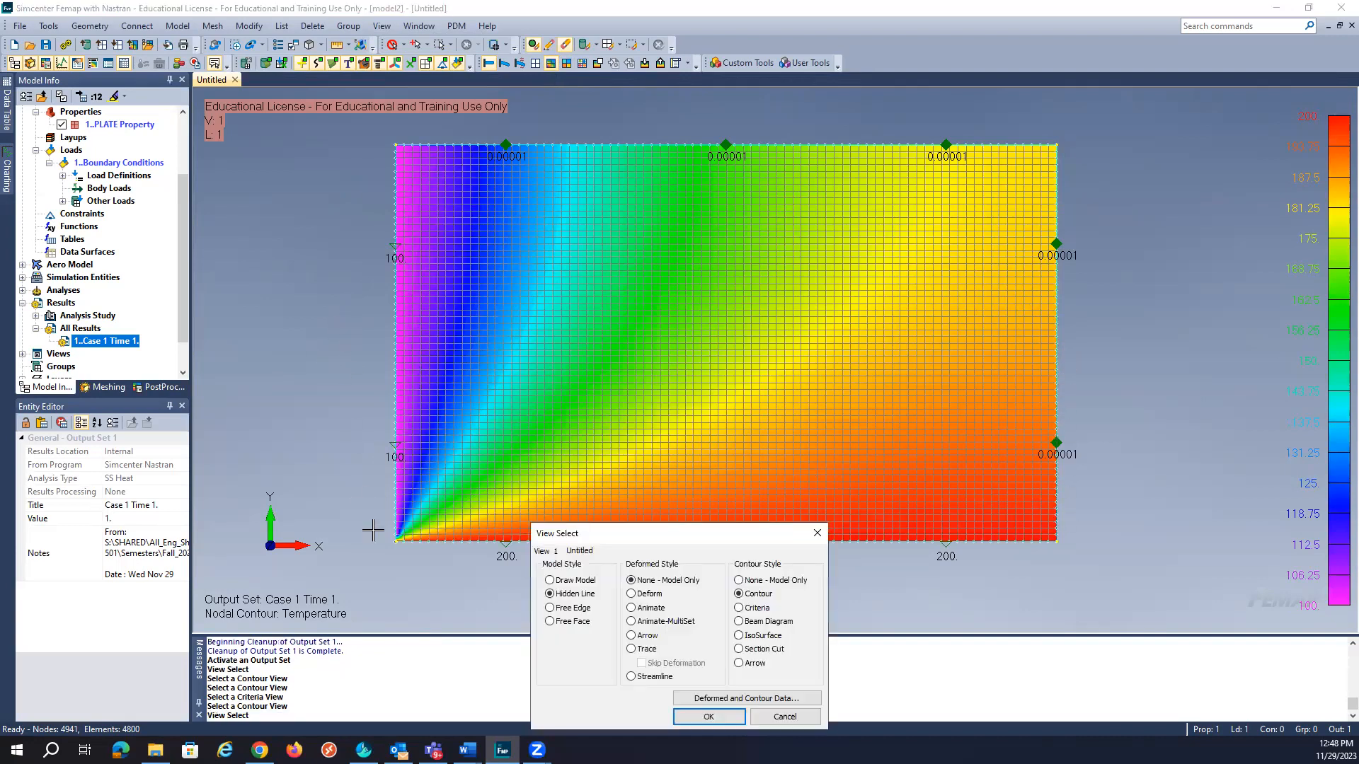
{"action": "left_click", "coordinate": [739, 609]}
{"action": "left_click", "coordinate": [708, 716]}
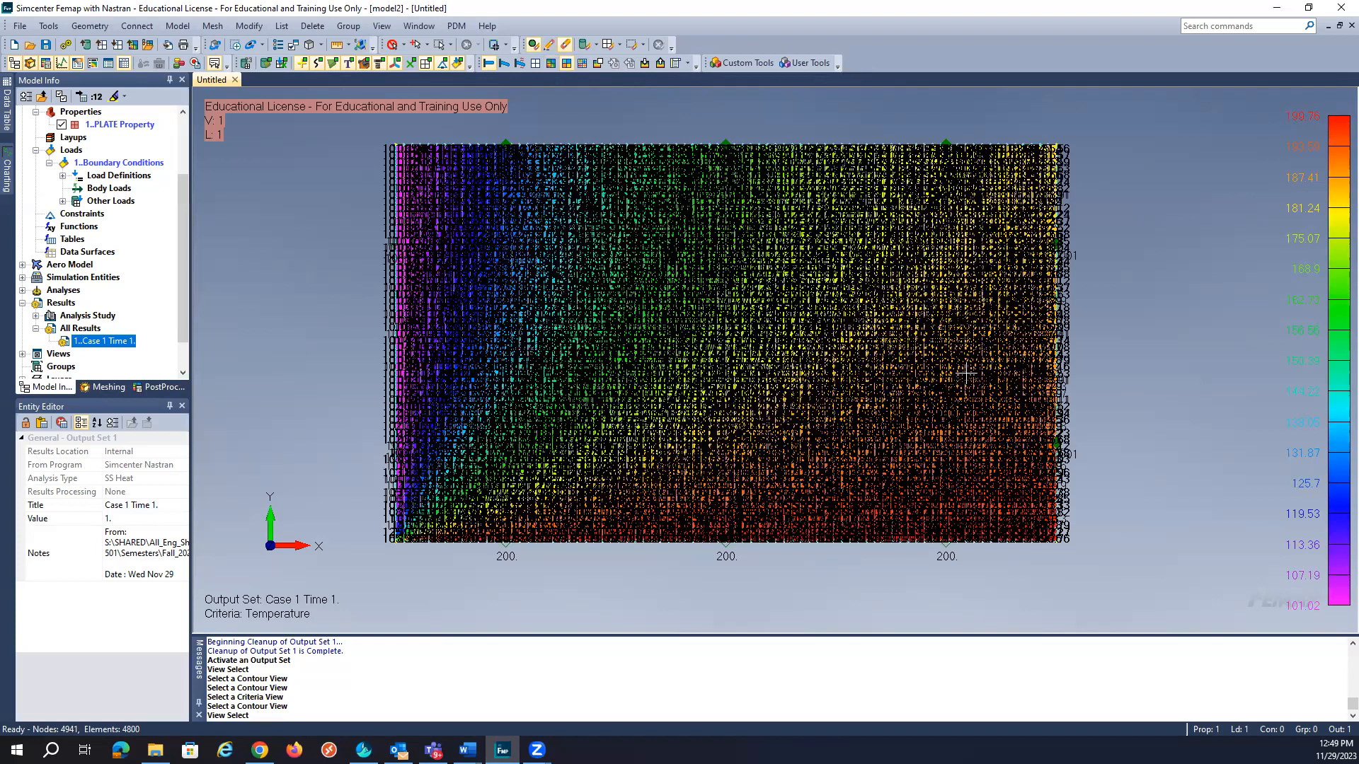
{"action": "middle_click_drag", "start_coordinate": [915, 369], "coordinate": [650, 386], "text": "ctrl"}
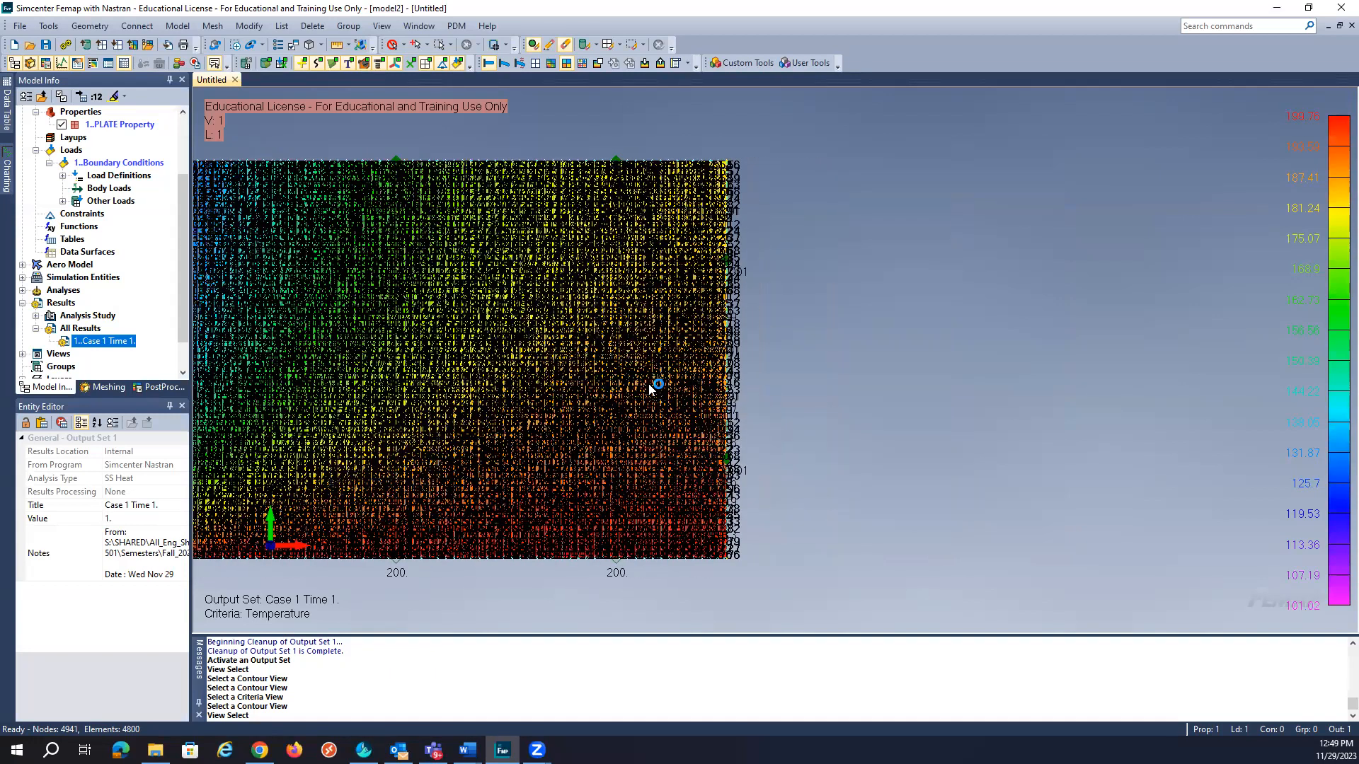
{"action": "scroll", "coordinate": [651, 388], "scroll_direction": "up", "scroll_amount": 3}
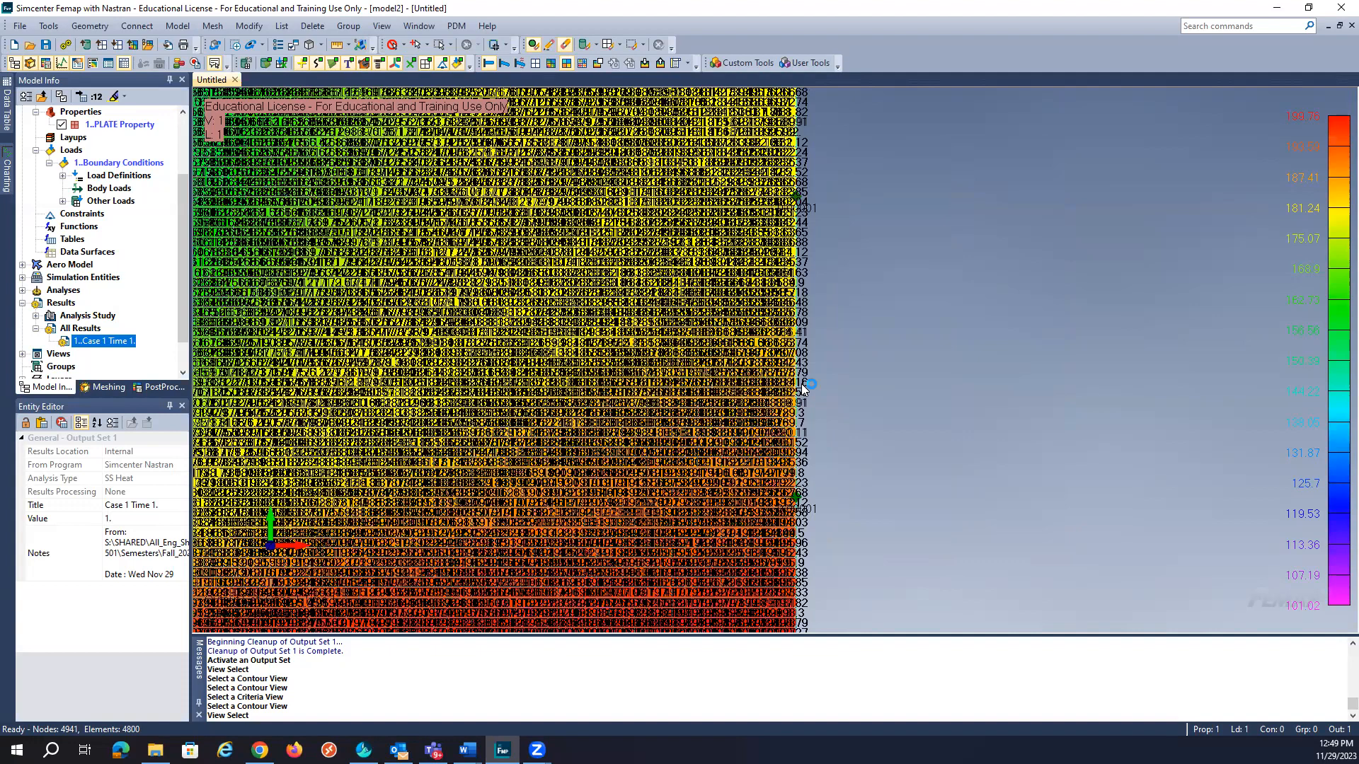
{"action": "key", "text": "ctrl+a"}
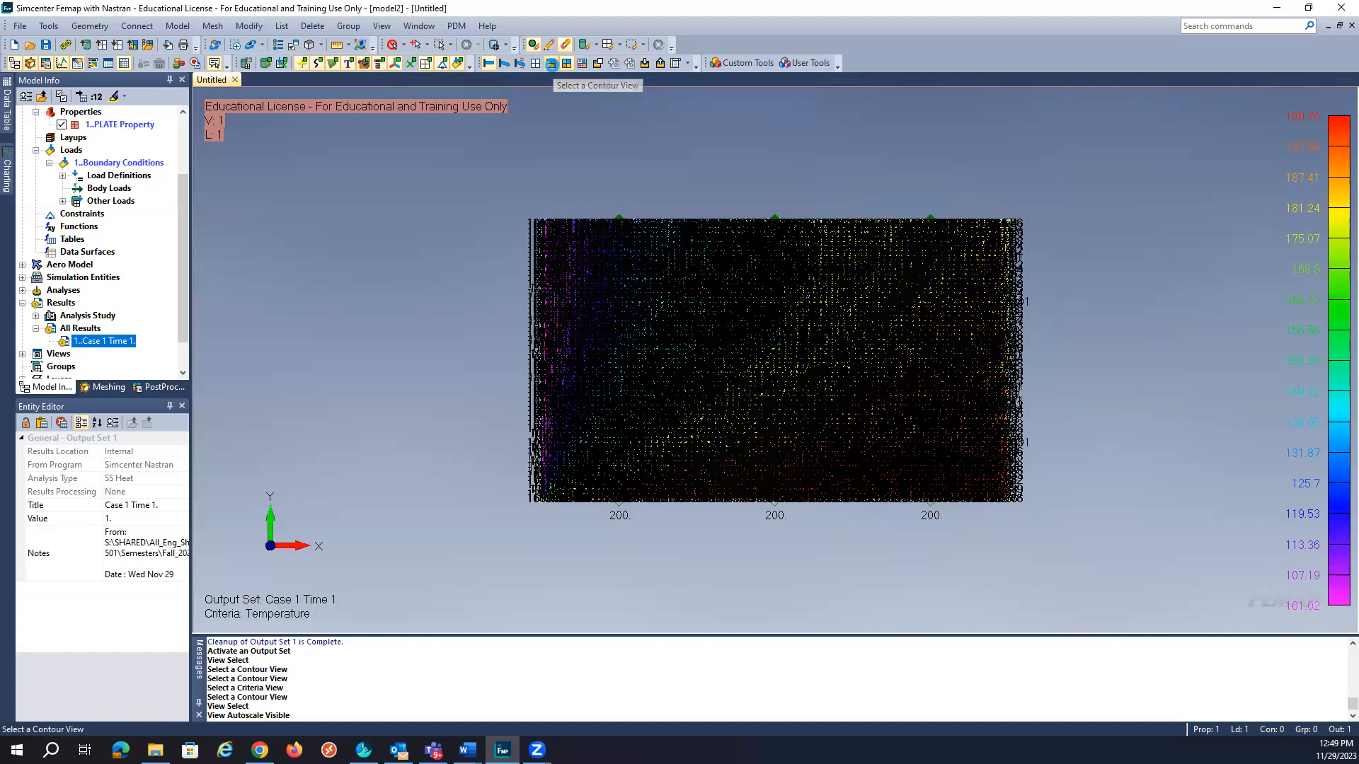
{"action": "left_click", "coordinate": [552, 63]}
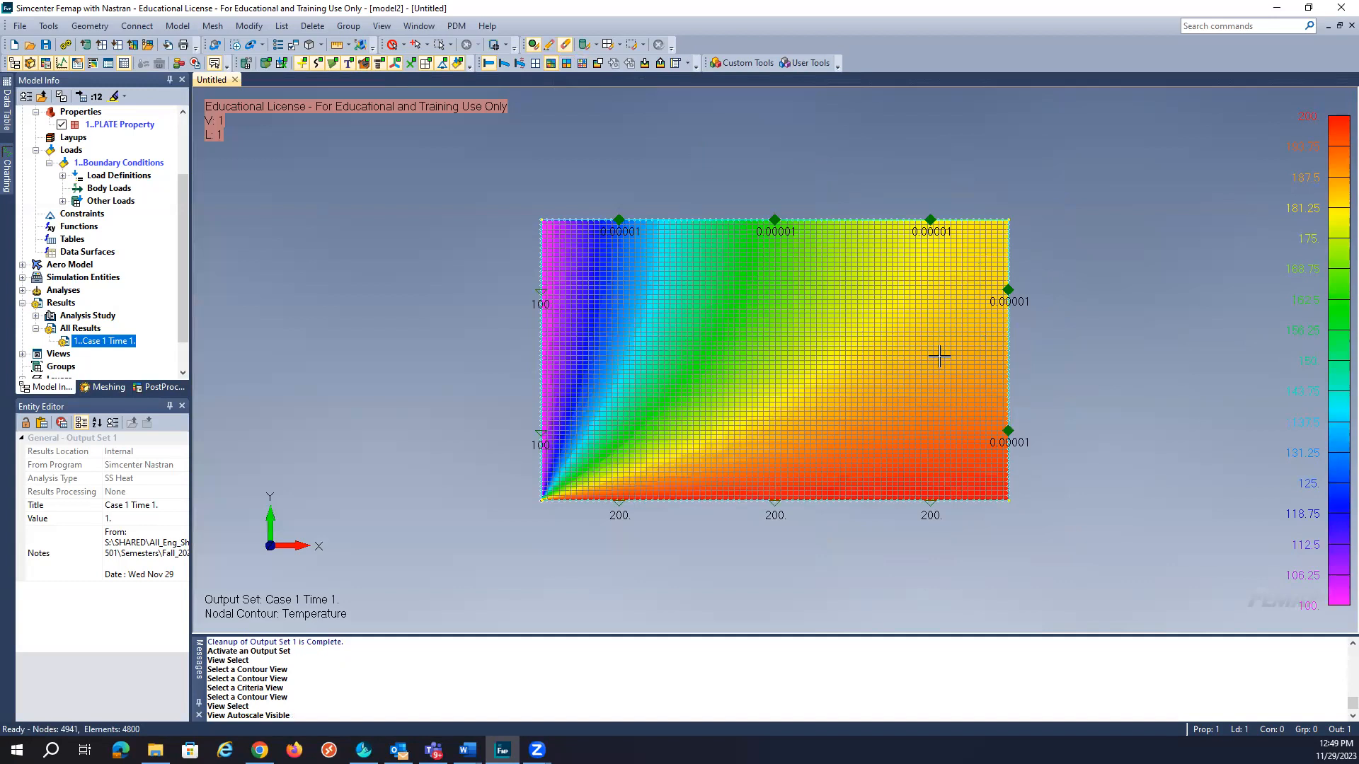
Create a new group titled Right edge.
{"action": "scroll", "coordinate": [938, 356], "scroll_direction": "up", "scroll_amount": 2}
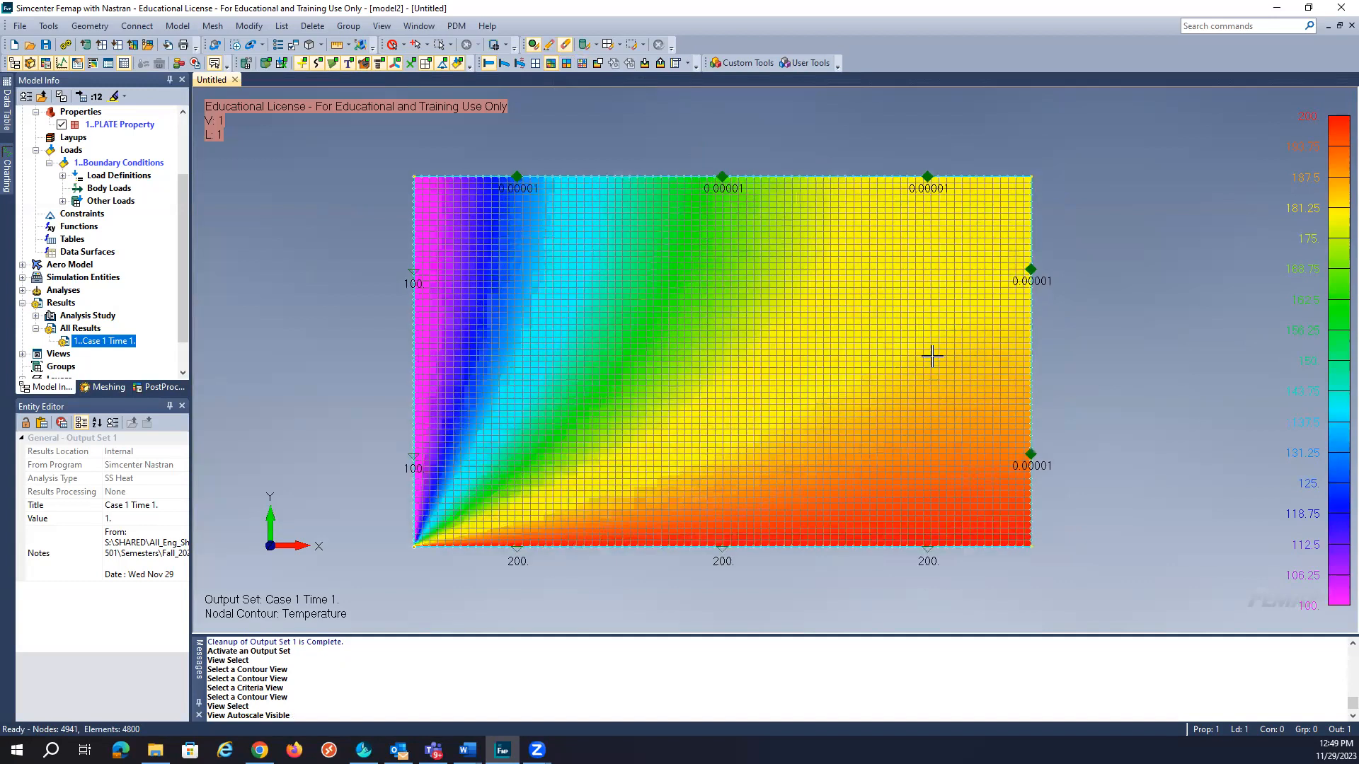
{"action": "scroll", "coordinate": [177, 261], "scroll_direction": "down", "scroll_amount": 1}
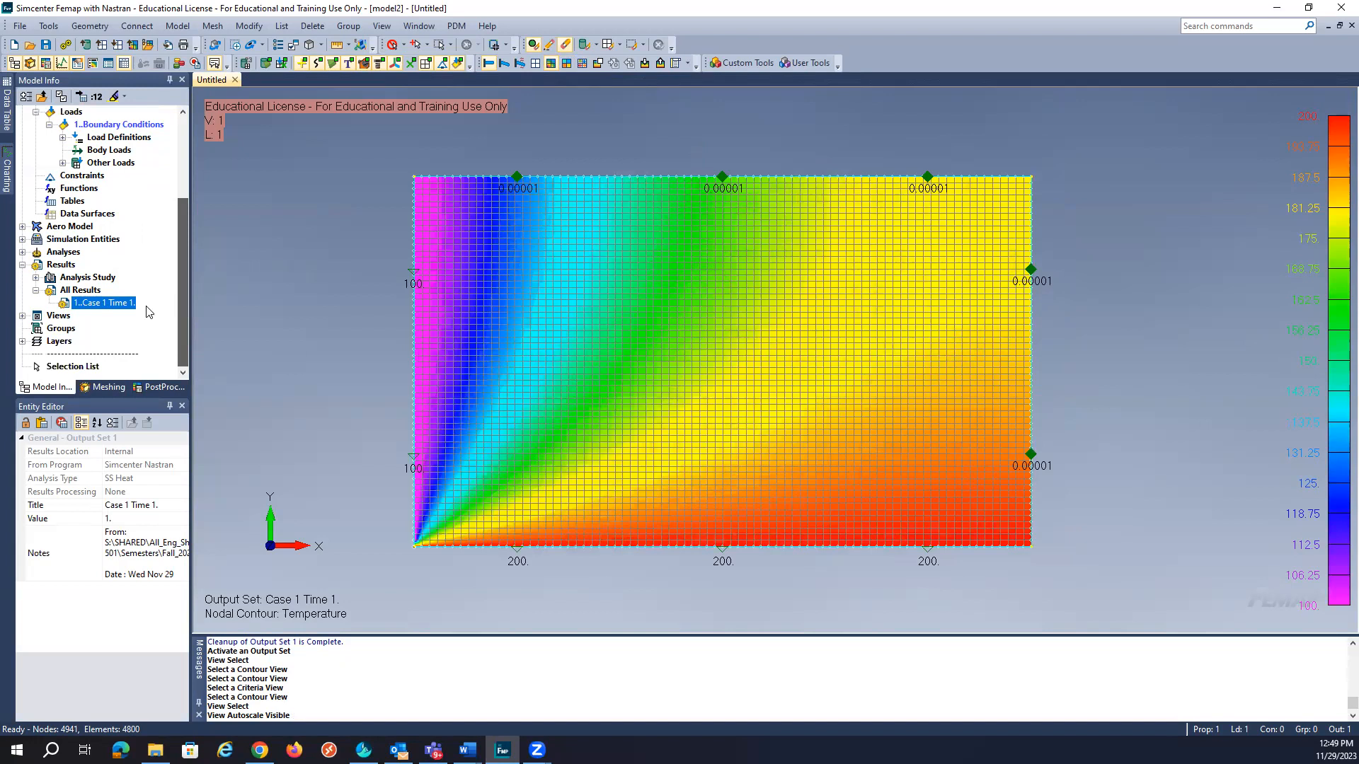
{"action": "right_click", "coordinate": [69, 329]}
{"action": "left_click", "coordinate": [91, 337]}
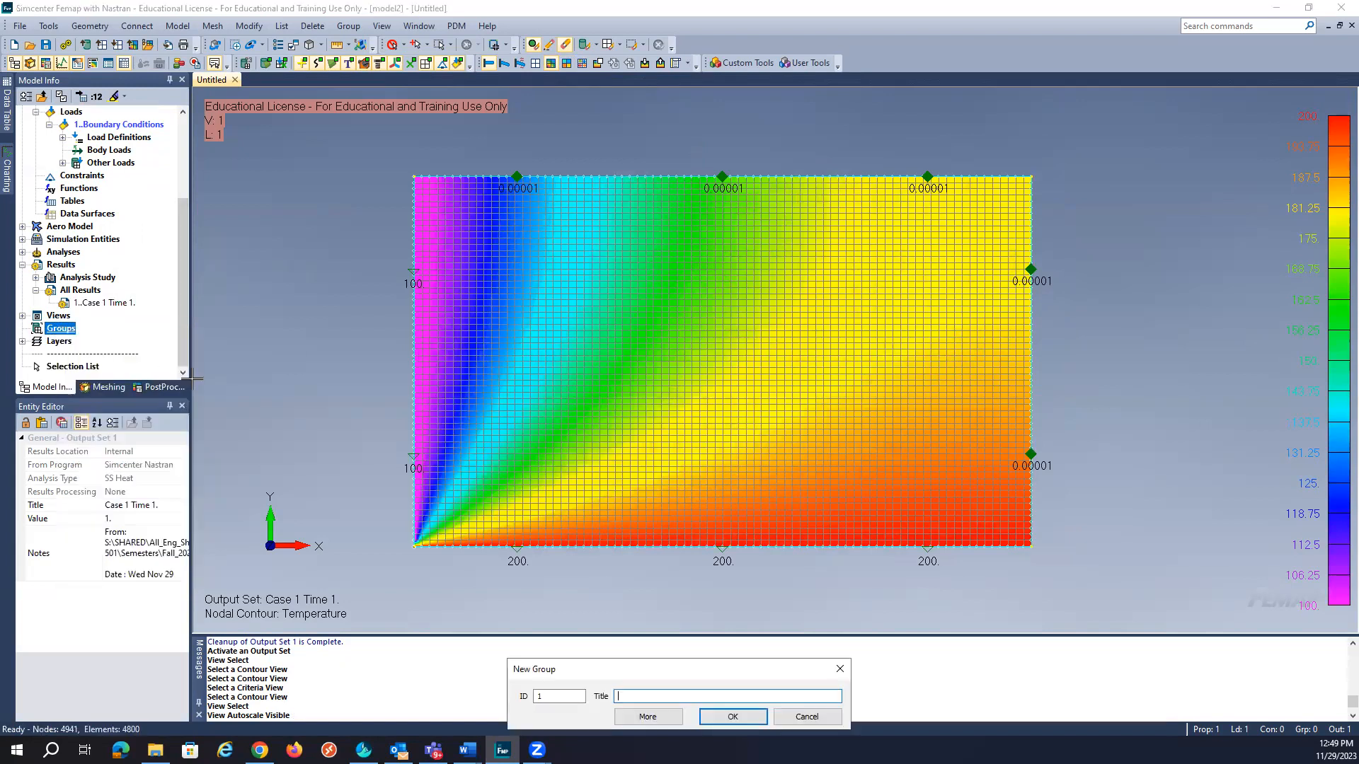
{"action": "left_click", "coordinate": [732, 716]}
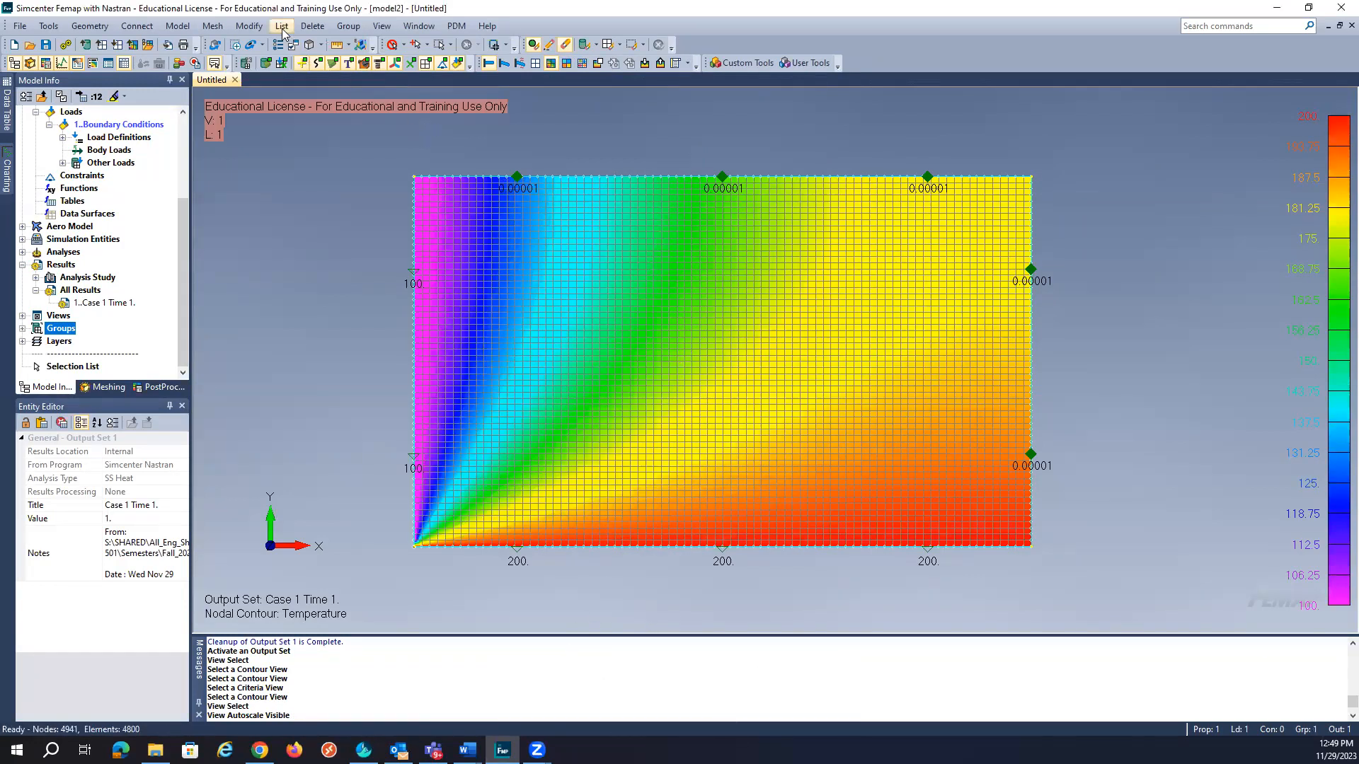
Add the nodes along the plate's right edge to the Right edge group using a box selection.
{"action": "left_click", "coordinate": [342, 29]}
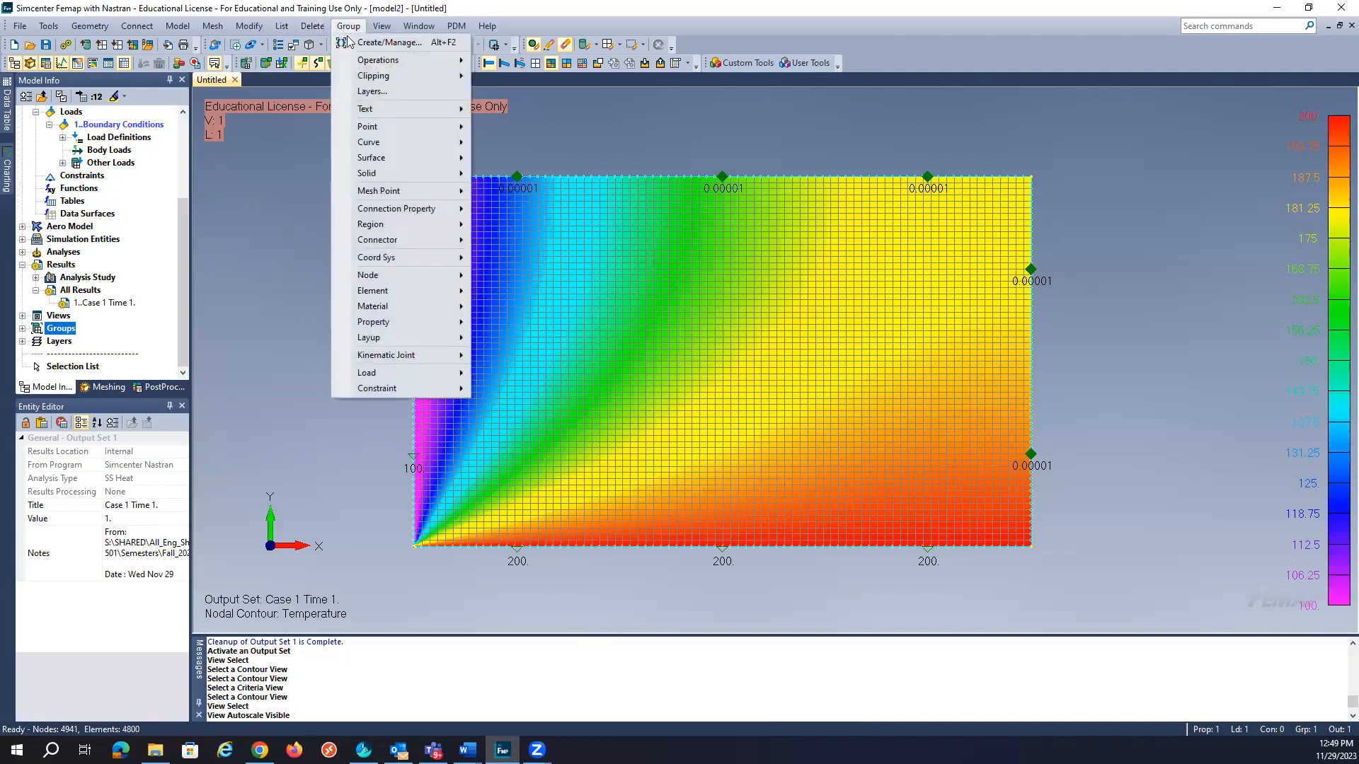
{"action": "mouse_move", "coordinate": [391, 276]}
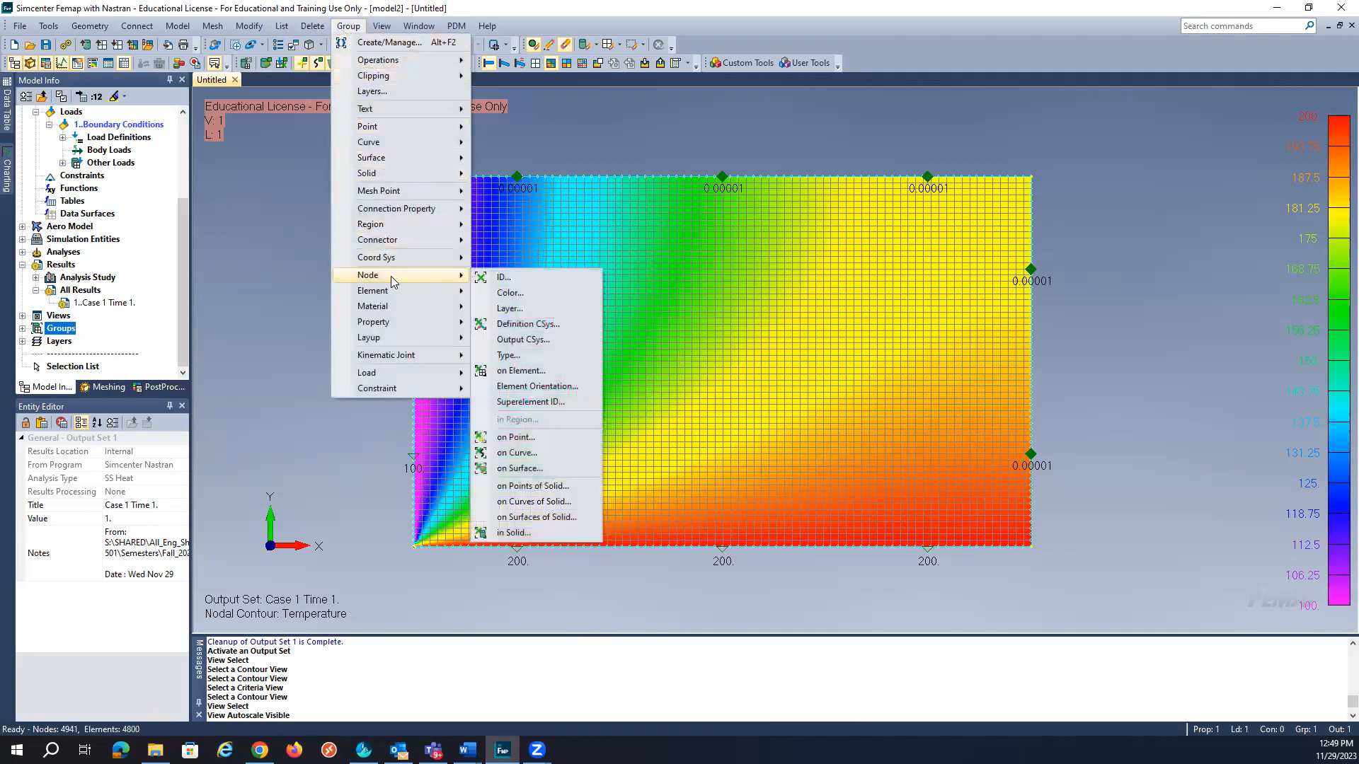
{"action": "left_click", "coordinate": [499, 277]}
{"action": "left_click", "coordinate": [893, 681]}
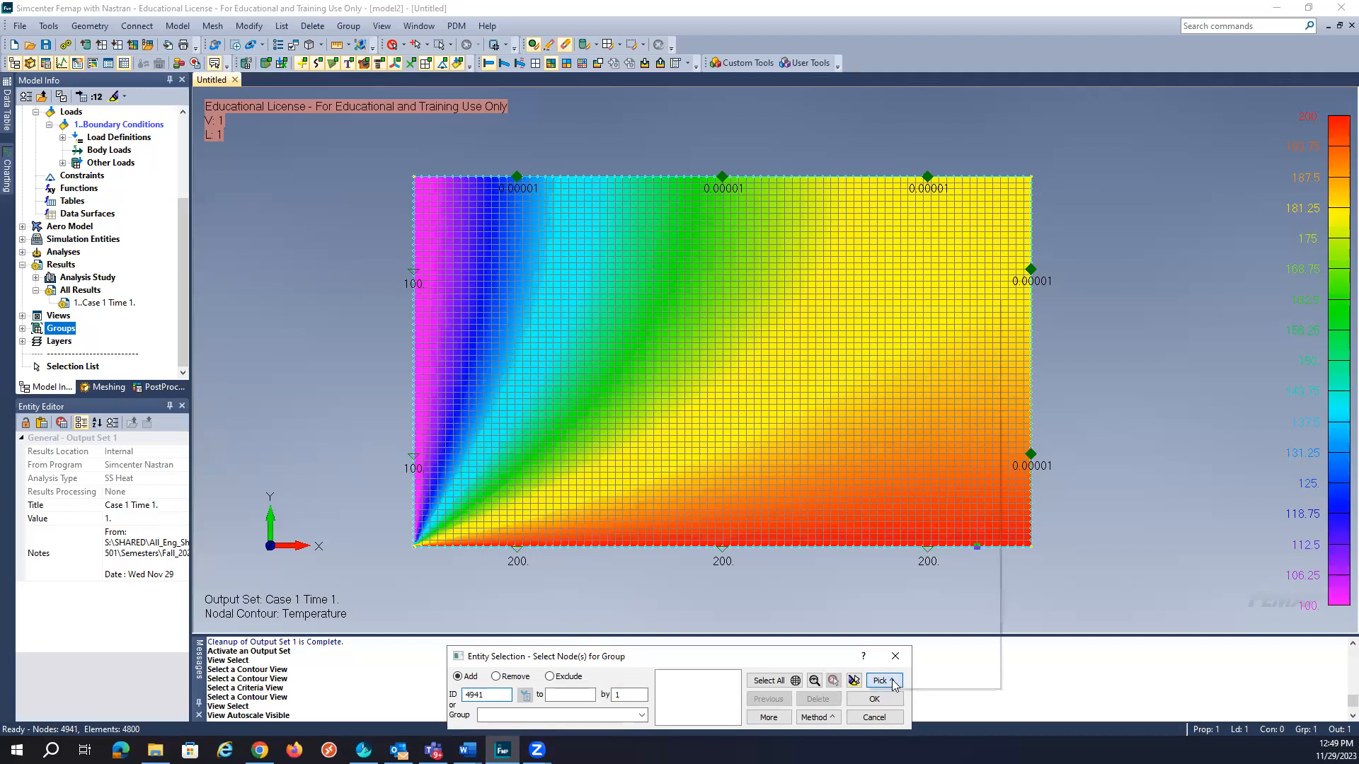
{"action": "left_click", "coordinate": [935, 383]}
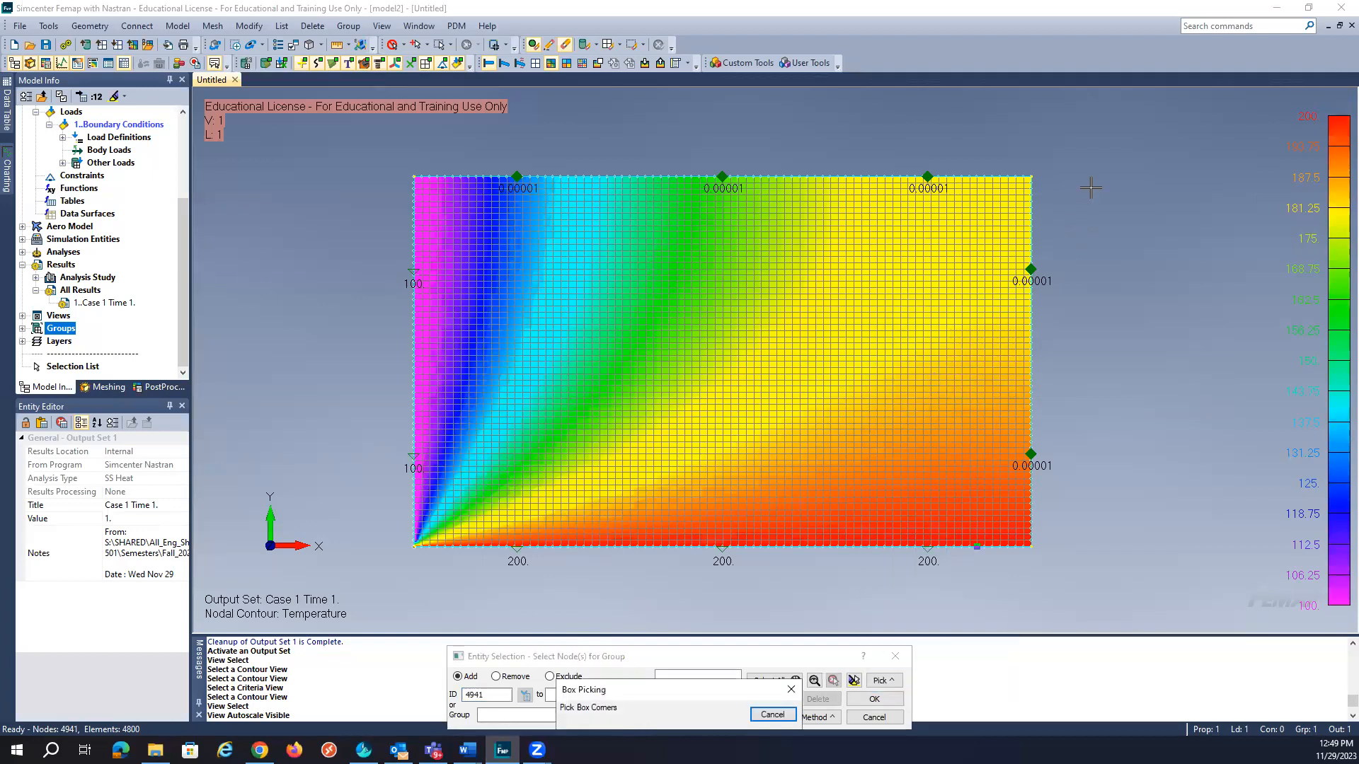
{"action": "left_click_drag", "start_coordinate": [1069, 146], "coordinate": [1027, 569]}
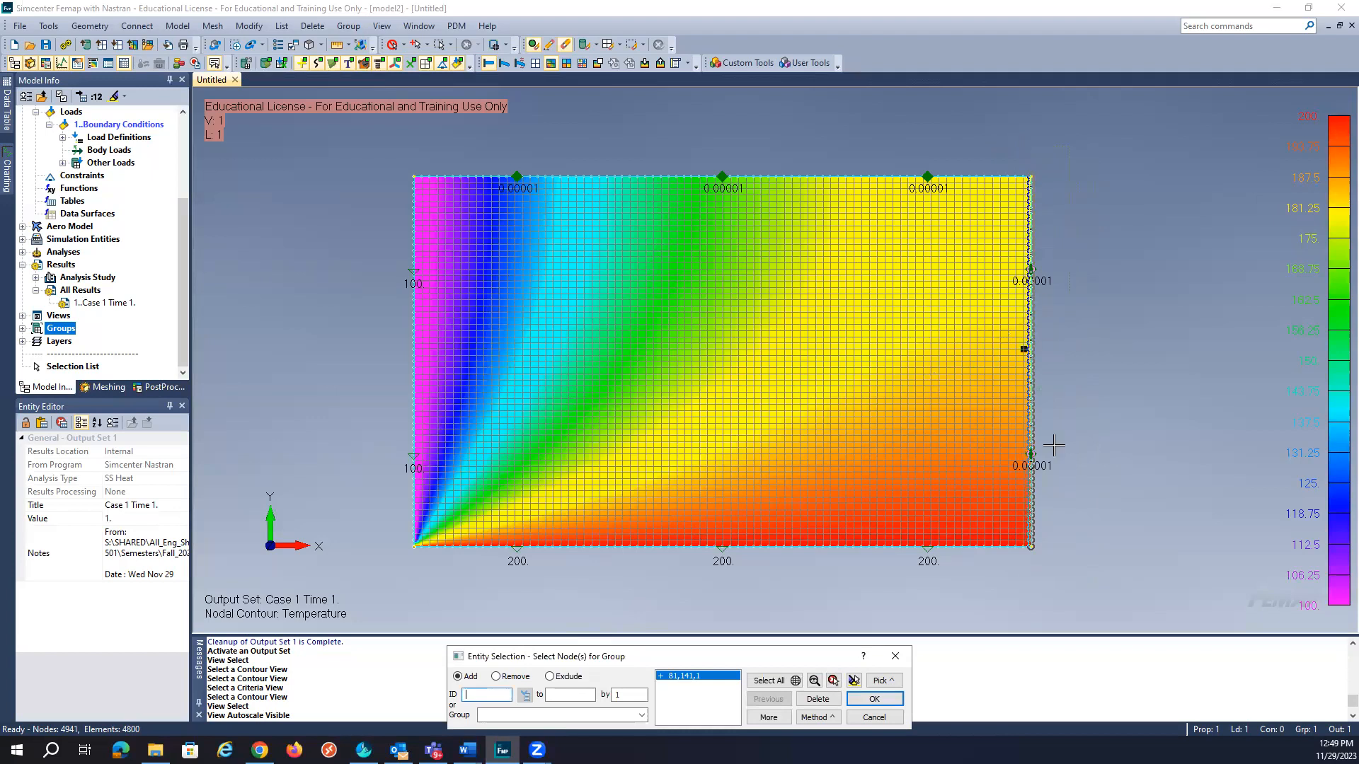
{"action": "left_click", "coordinate": [886, 708]}
{"action": "left_click", "coordinate": [886, 707]}
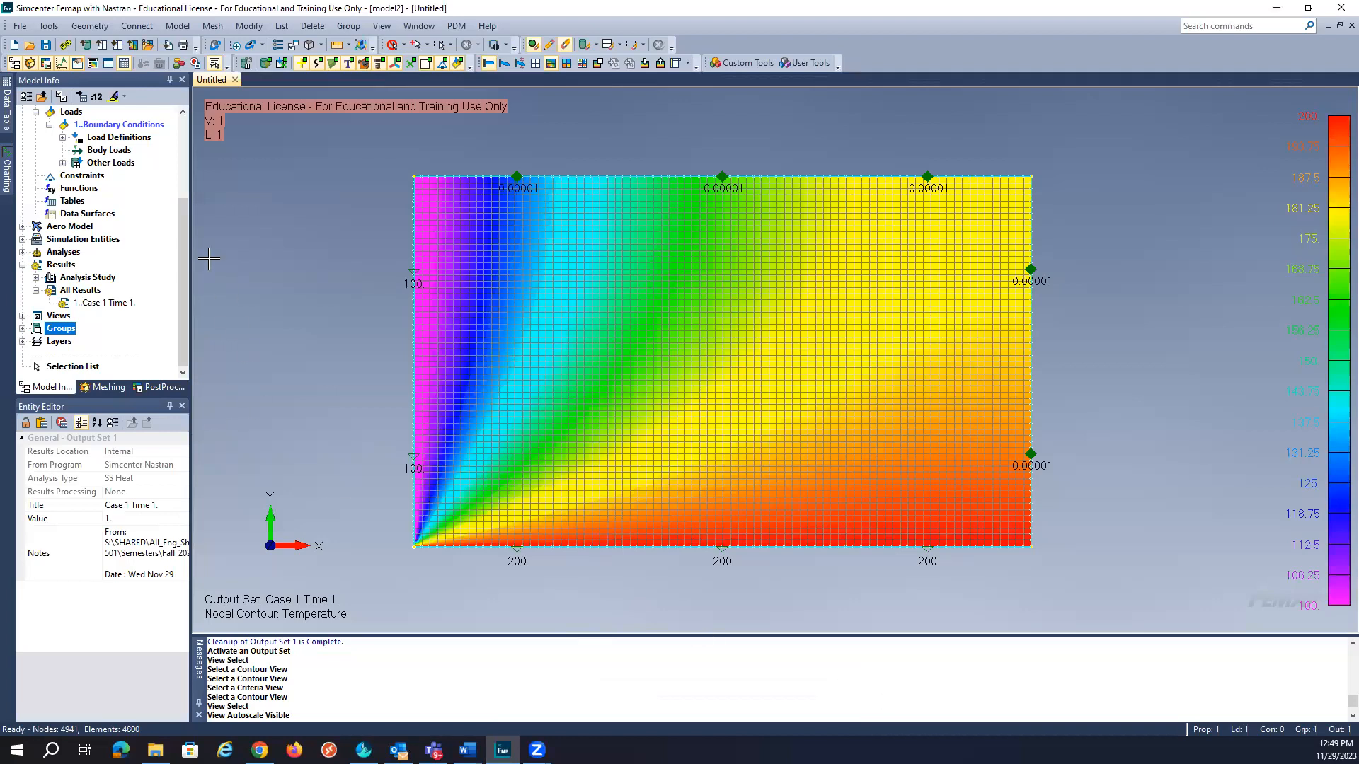
Show only the active Right edge group in the view.
{"action": "left_click", "coordinate": [22, 329]}
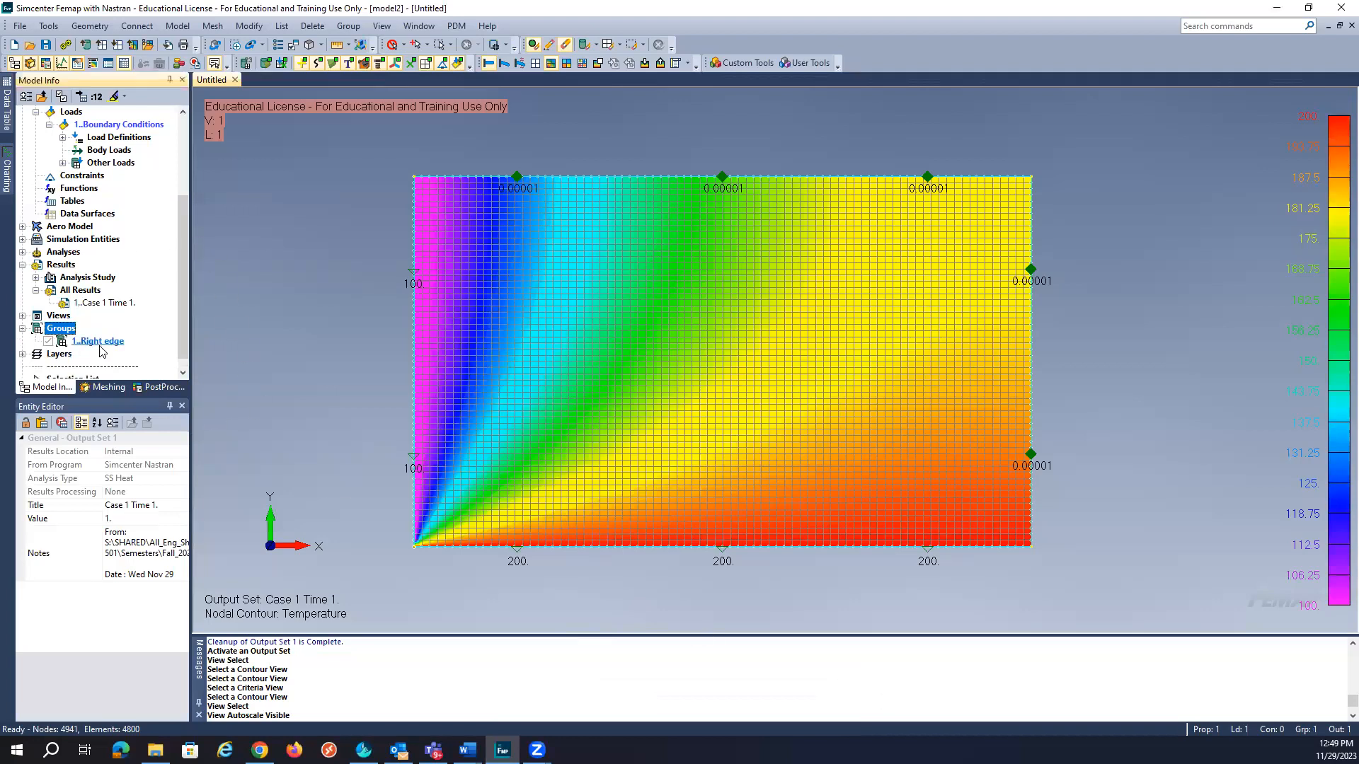
{"action": "left_click", "coordinate": [98, 342]}
{"action": "right_click", "coordinate": [99, 345]}
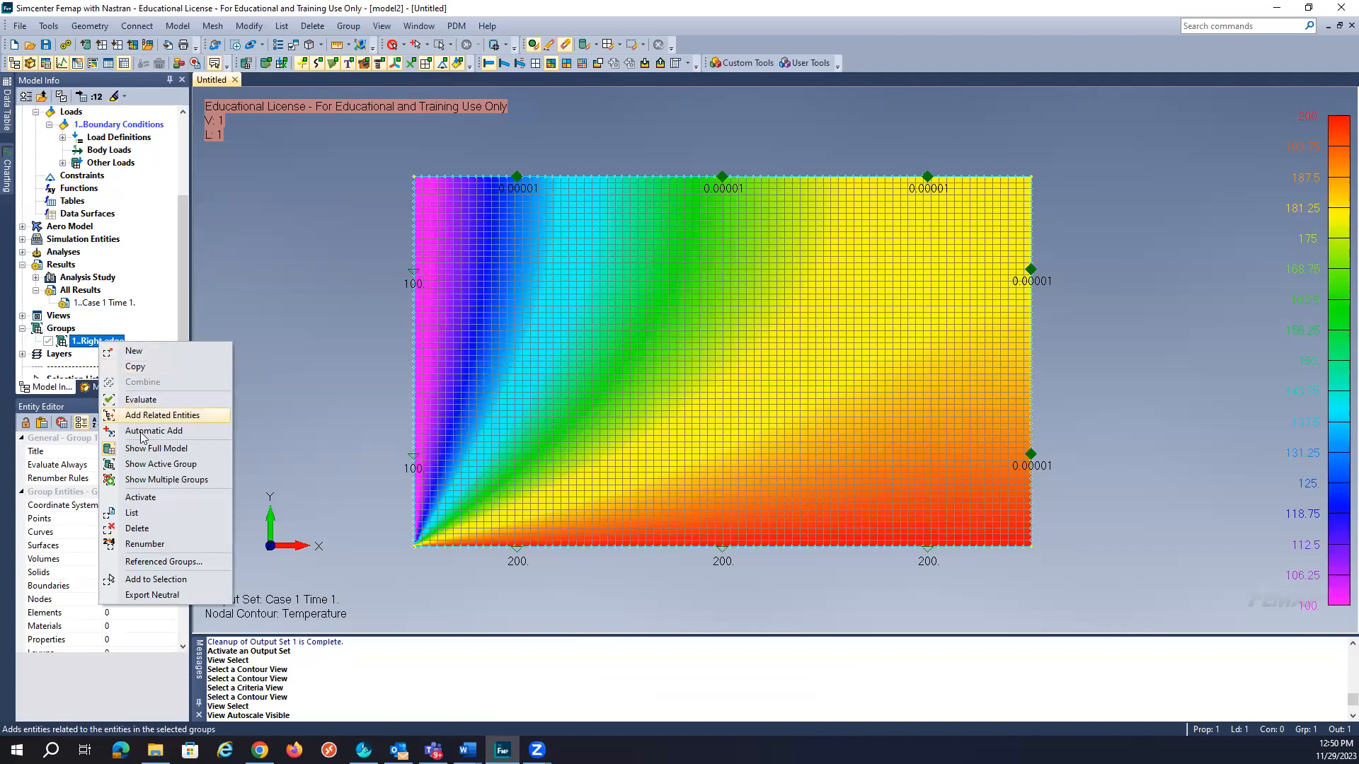
{"action": "left_click", "coordinate": [143, 455]}
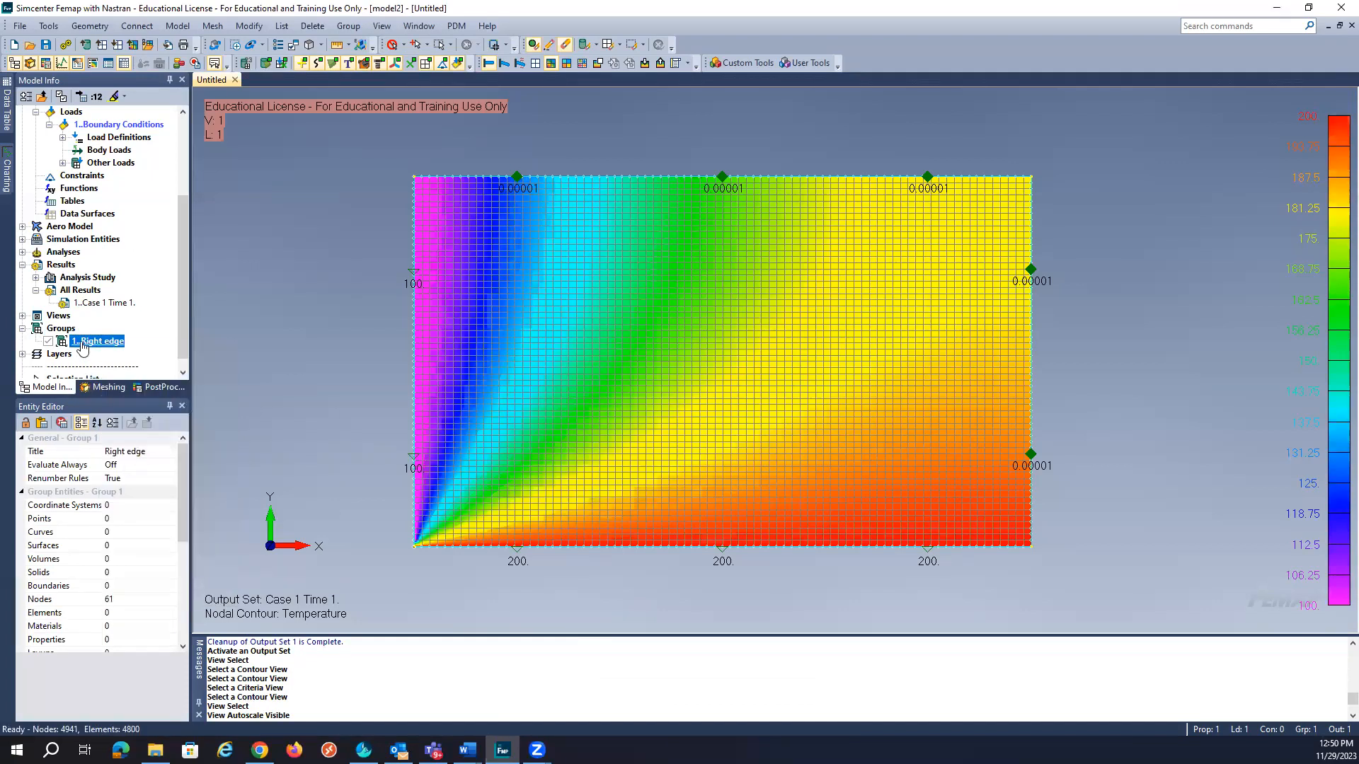
{"action": "right_click", "coordinate": [84, 342]}
{"action": "left_click", "coordinate": [132, 461]}
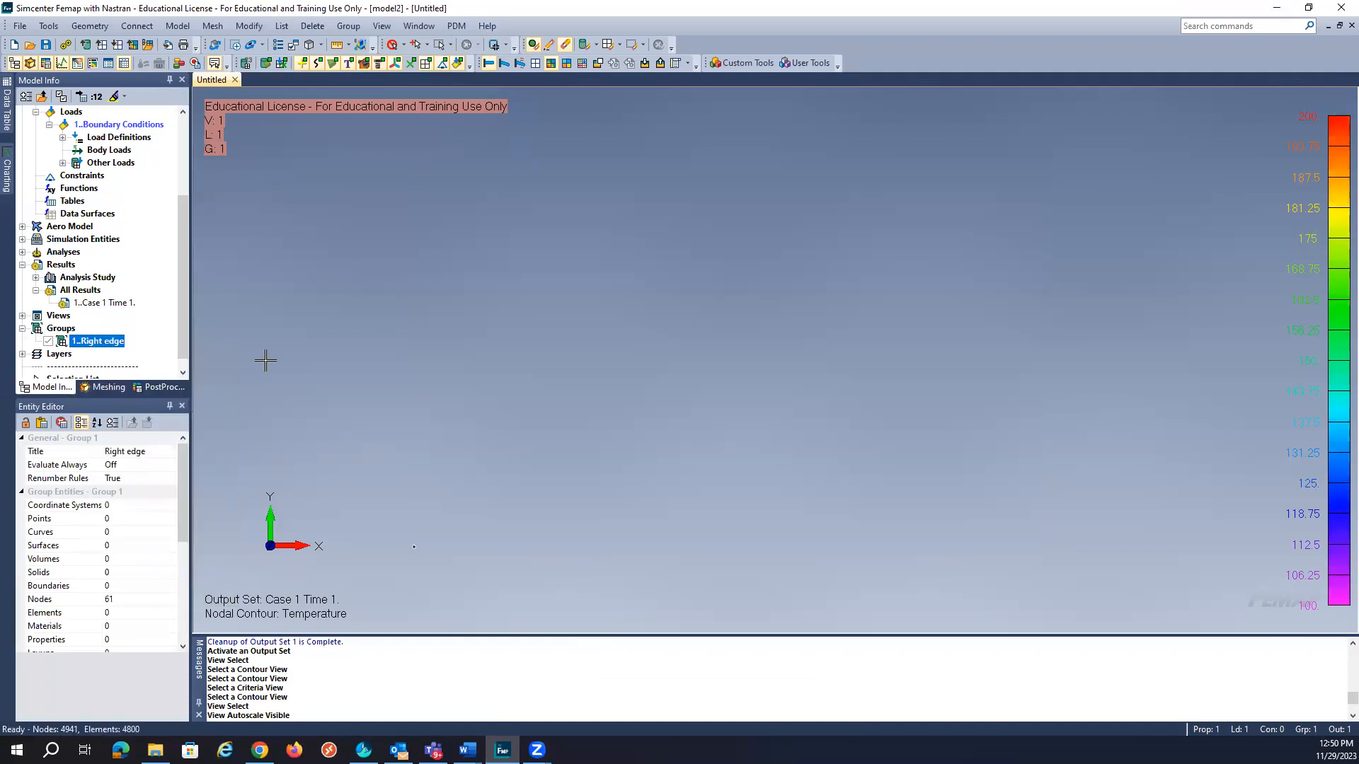
Turn on the node display and set the contour style to Criteria.
{"action": "left_click", "coordinate": [411, 64]}
{"action": "key", "text": "F5"}
{"action": "left_click", "coordinate": [739, 608]}
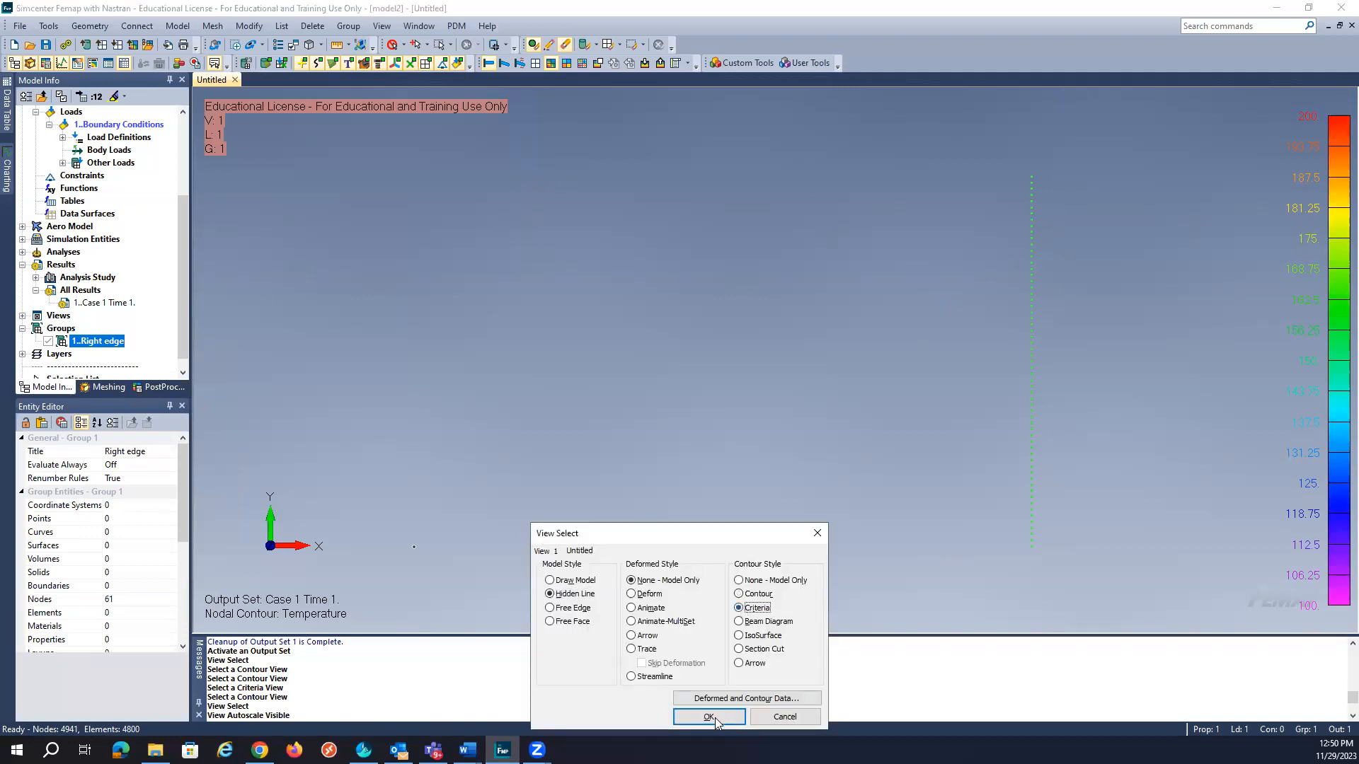
{"action": "left_click", "coordinate": [711, 718]}
{"action": "scroll", "coordinate": [730, 425], "scroll_direction": "up", "scroll_amount": 1}
{"action": "scroll", "coordinate": [729, 424], "scroll_direction": "down", "scroll_amount": 1}
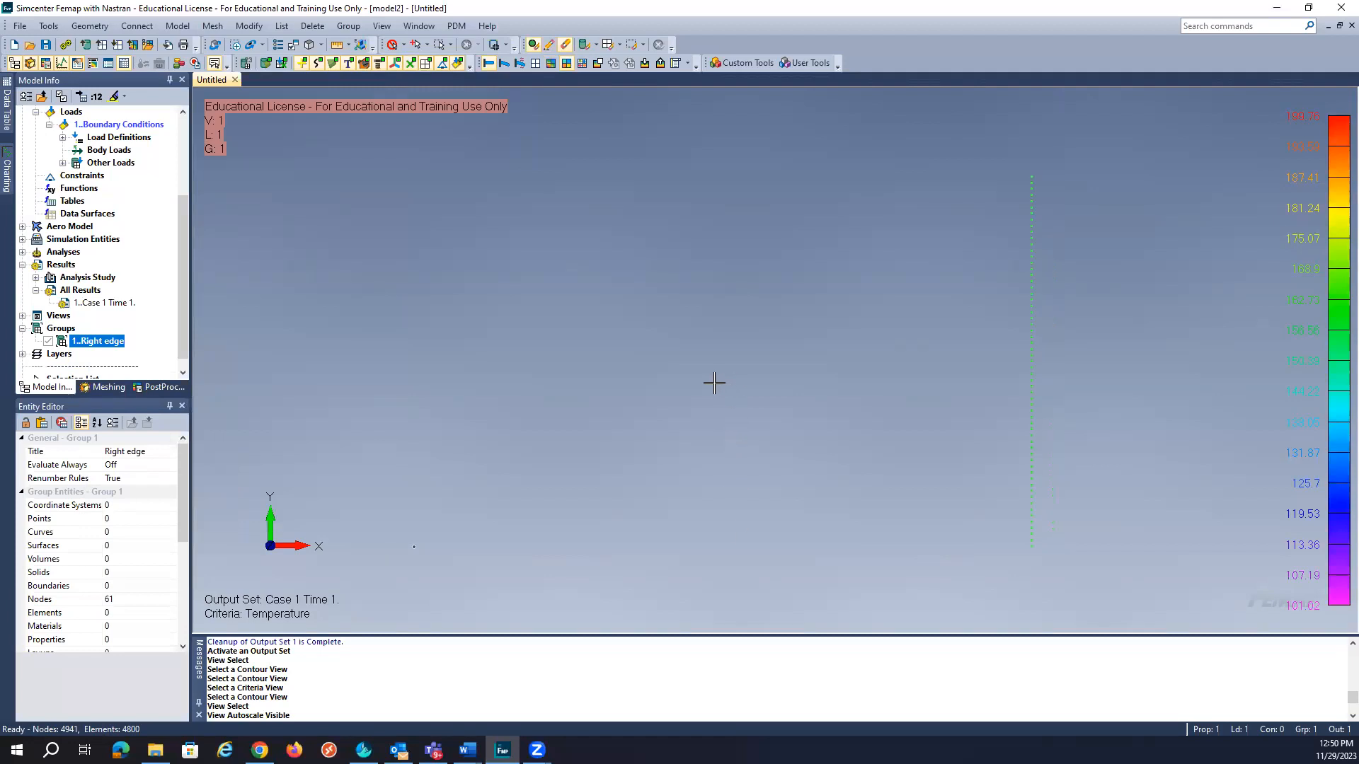
{"action": "key", "text": "F5"}
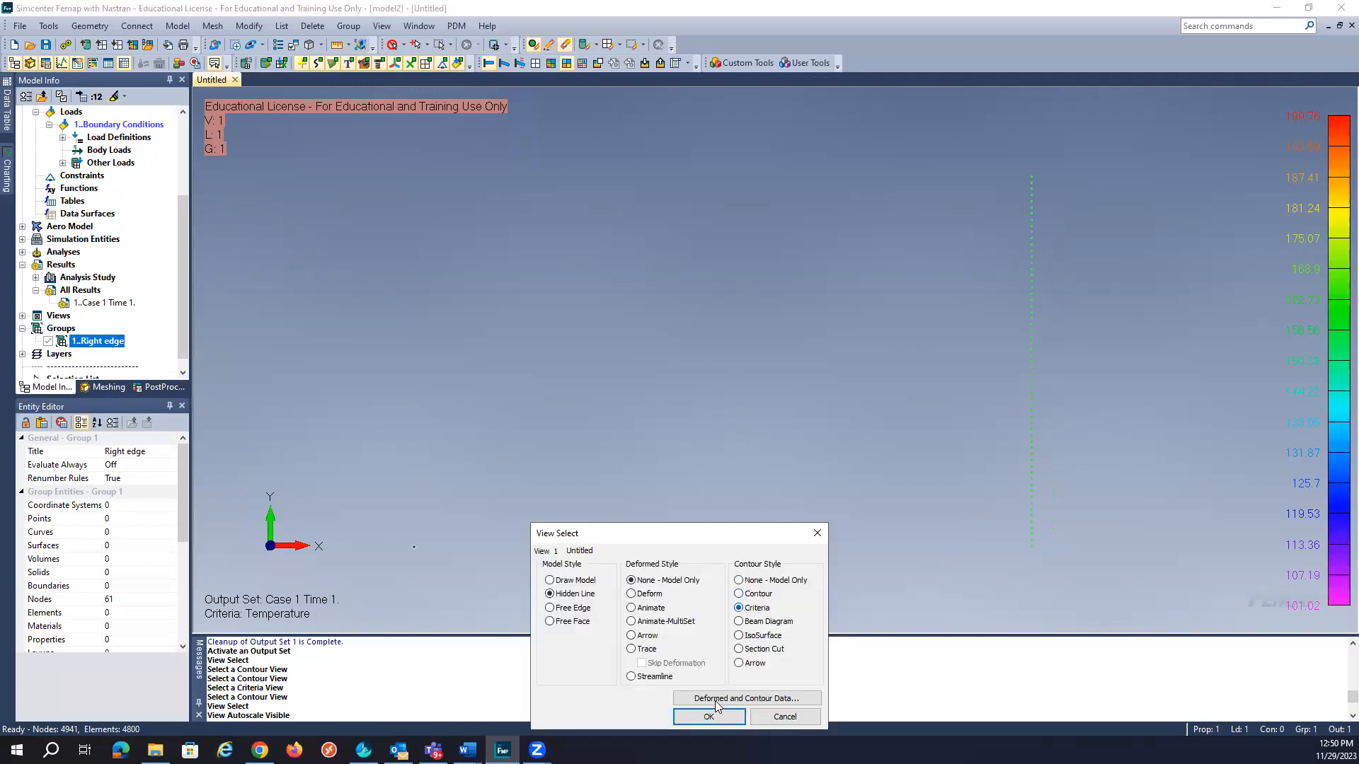
{"action": "left_click", "coordinate": [710, 714]}
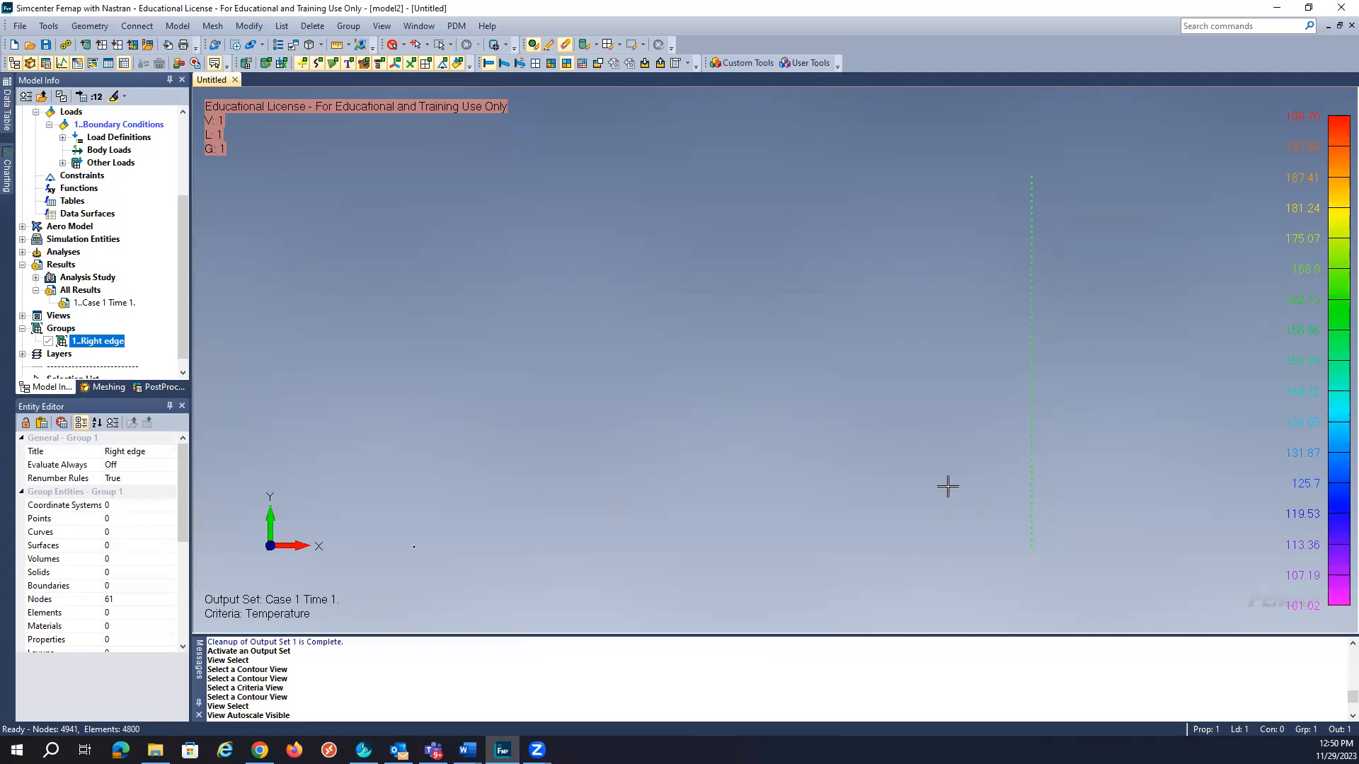
Show the full model again and box-select the elements along the plate's right edge into the Right edge group.
{"action": "right_click", "coordinate": [109, 342]}
{"action": "left_click", "coordinate": [175, 454]}
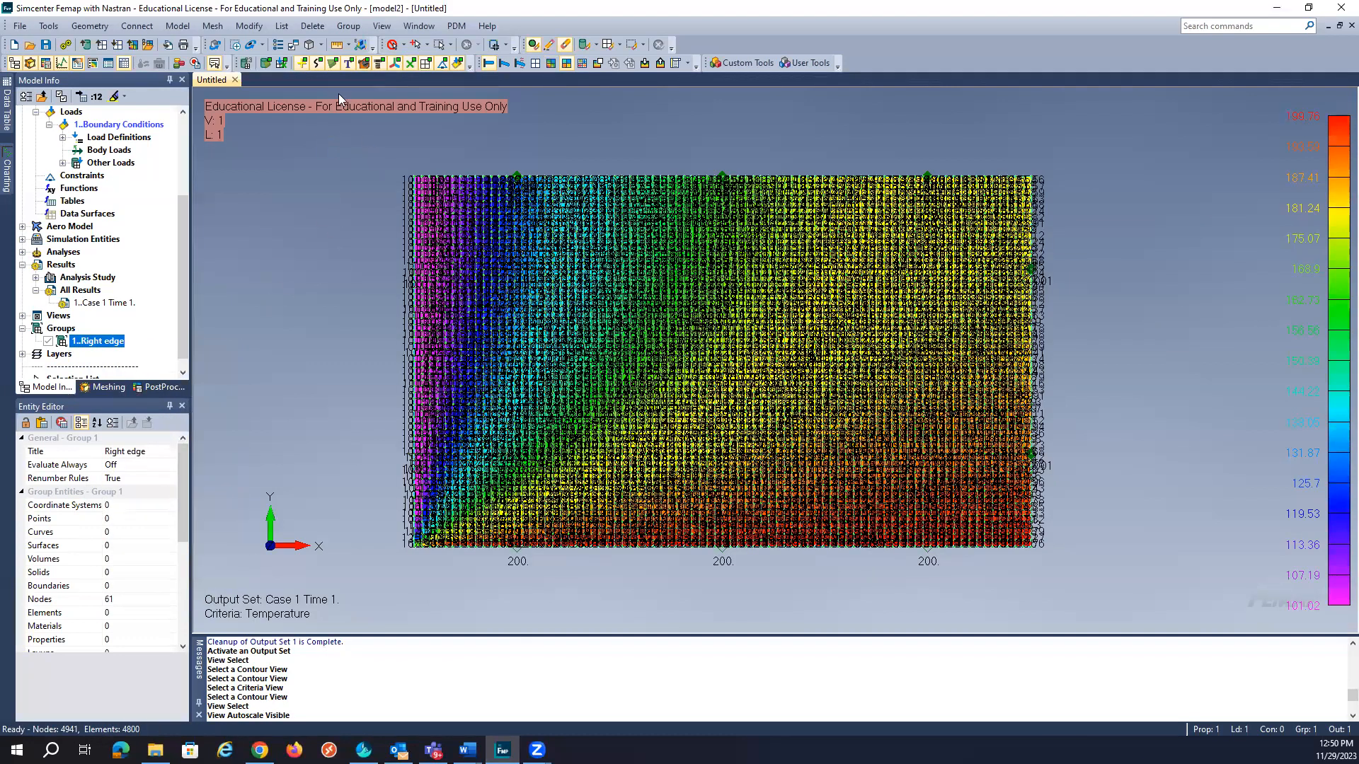
{"action": "left_click", "coordinate": [349, 26]}
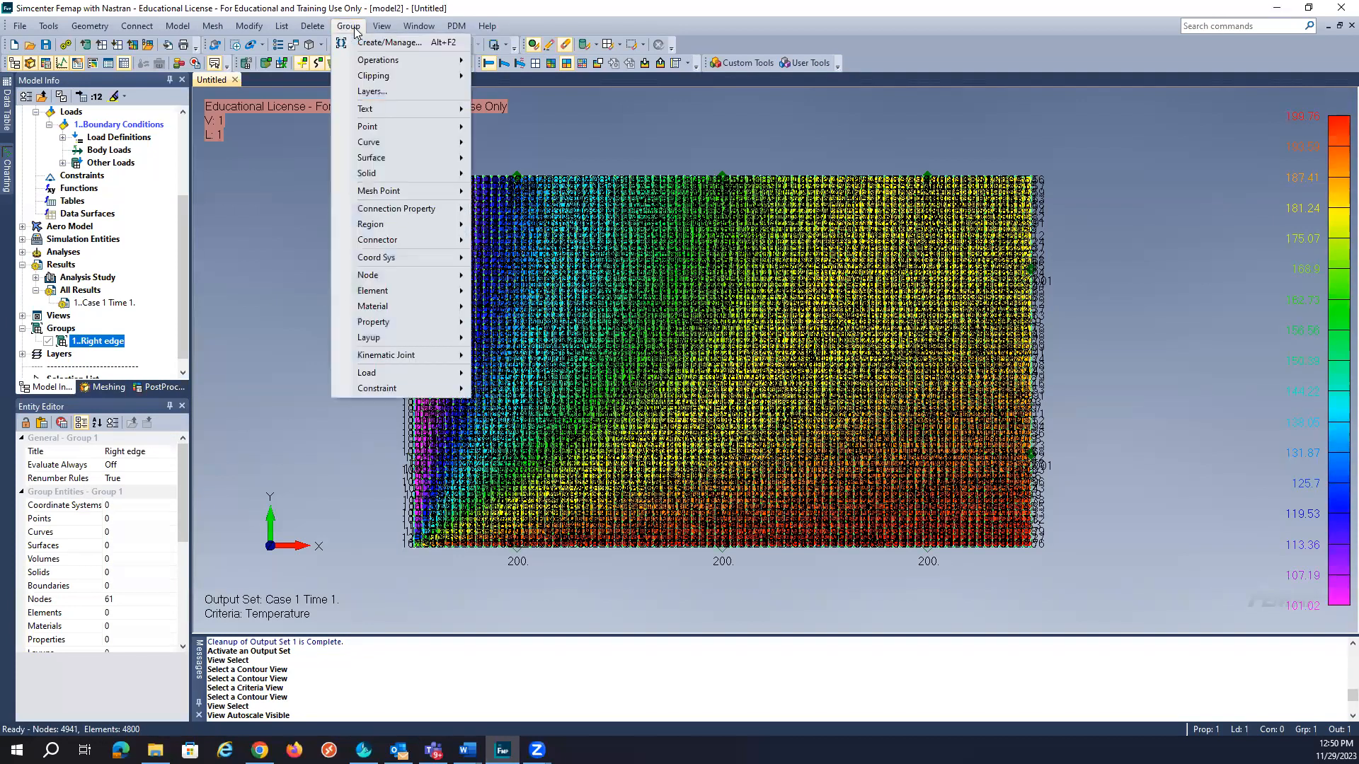
{"action": "mouse_move", "coordinate": [382, 291]}
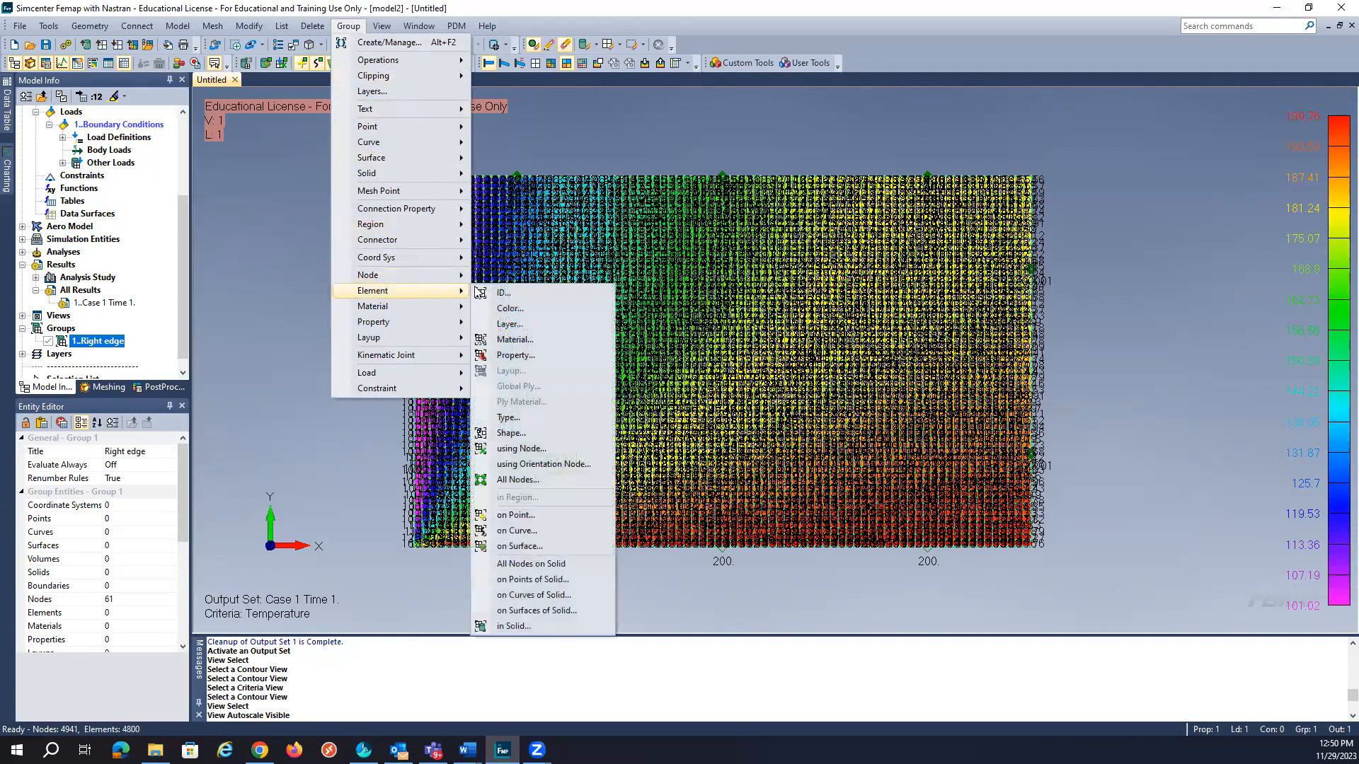
{"action": "left_click", "coordinate": [488, 287]}
{"action": "right_click", "coordinate": [864, 697]}
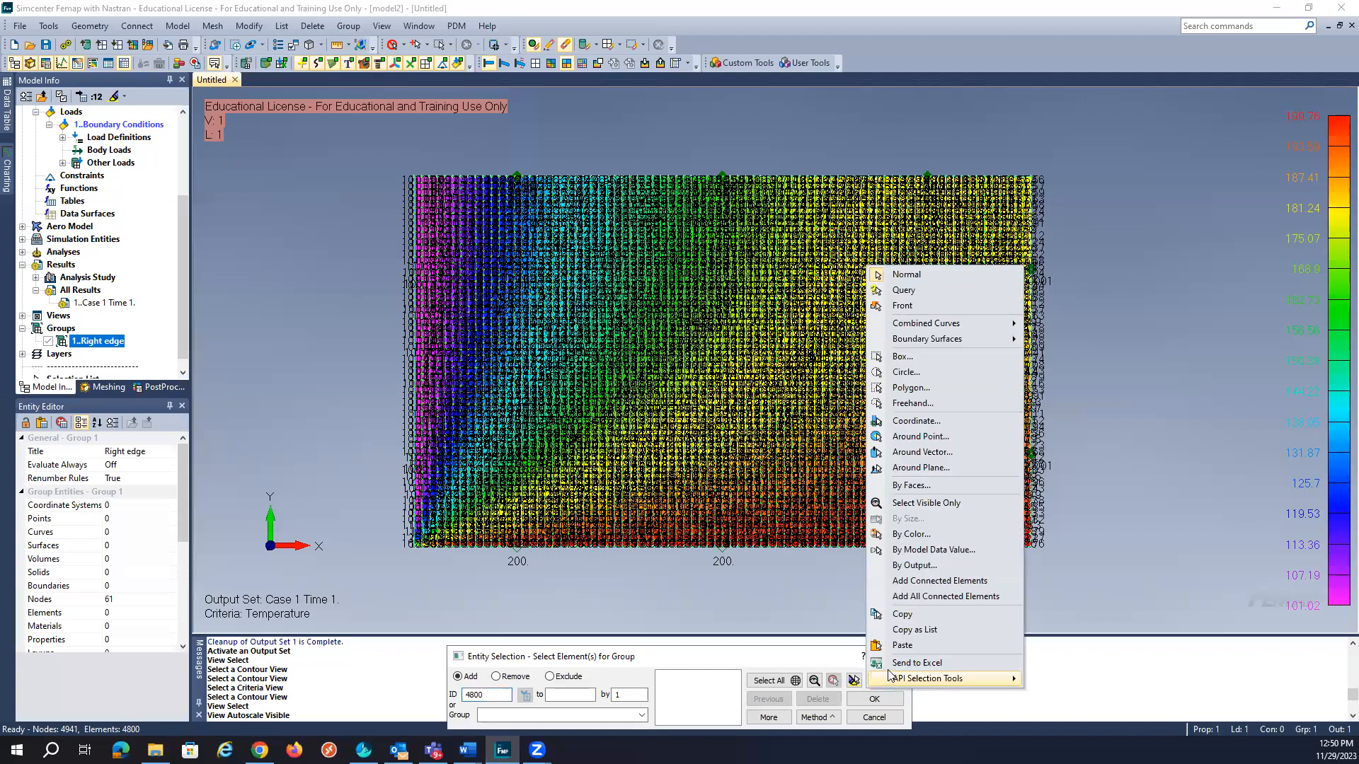
{"action": "left_click", "coordinate": [903, 356]}
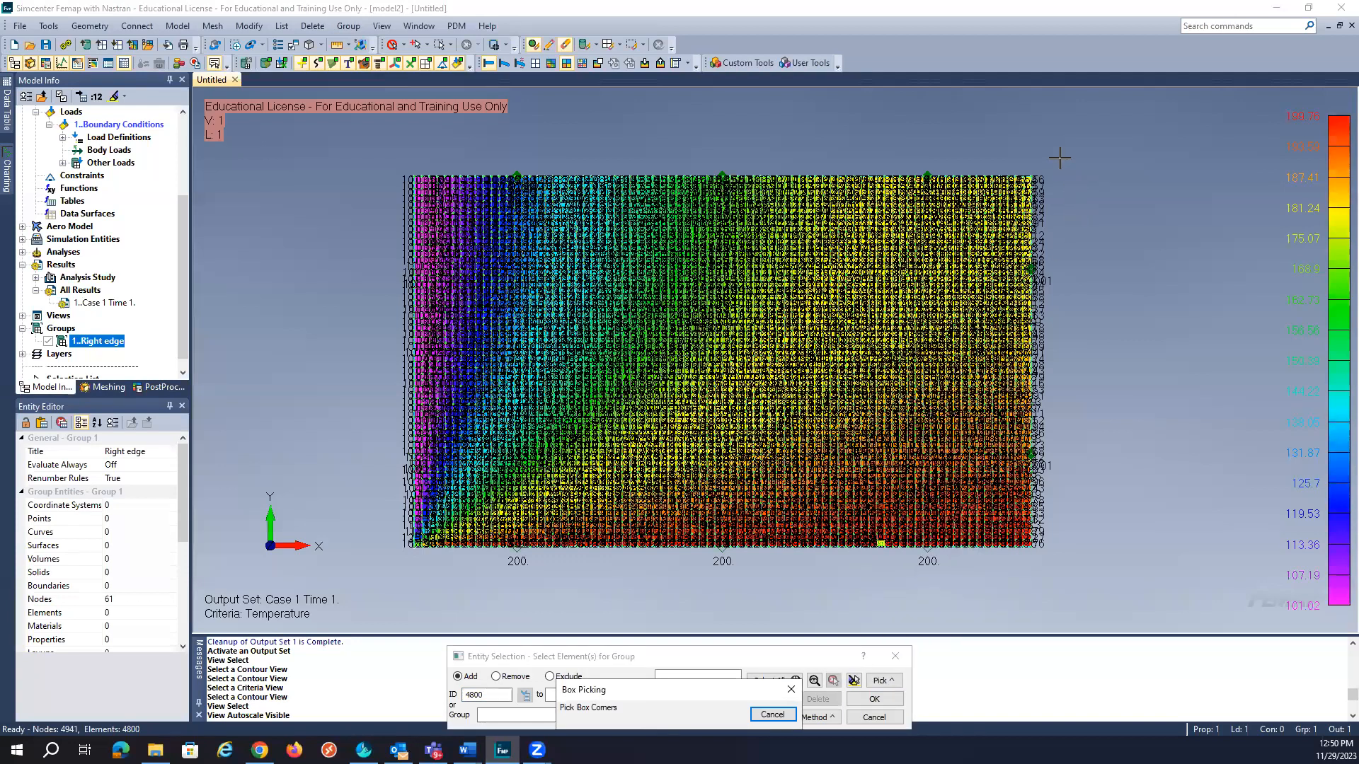
{"action": "left_click_drag", "start_coordinate": [1061, 159], "coordinate": [1026, 580]}
{"action": "left_click_drag", "start_coordinate": [1027, 579], "coordinate": [1029, 579]}
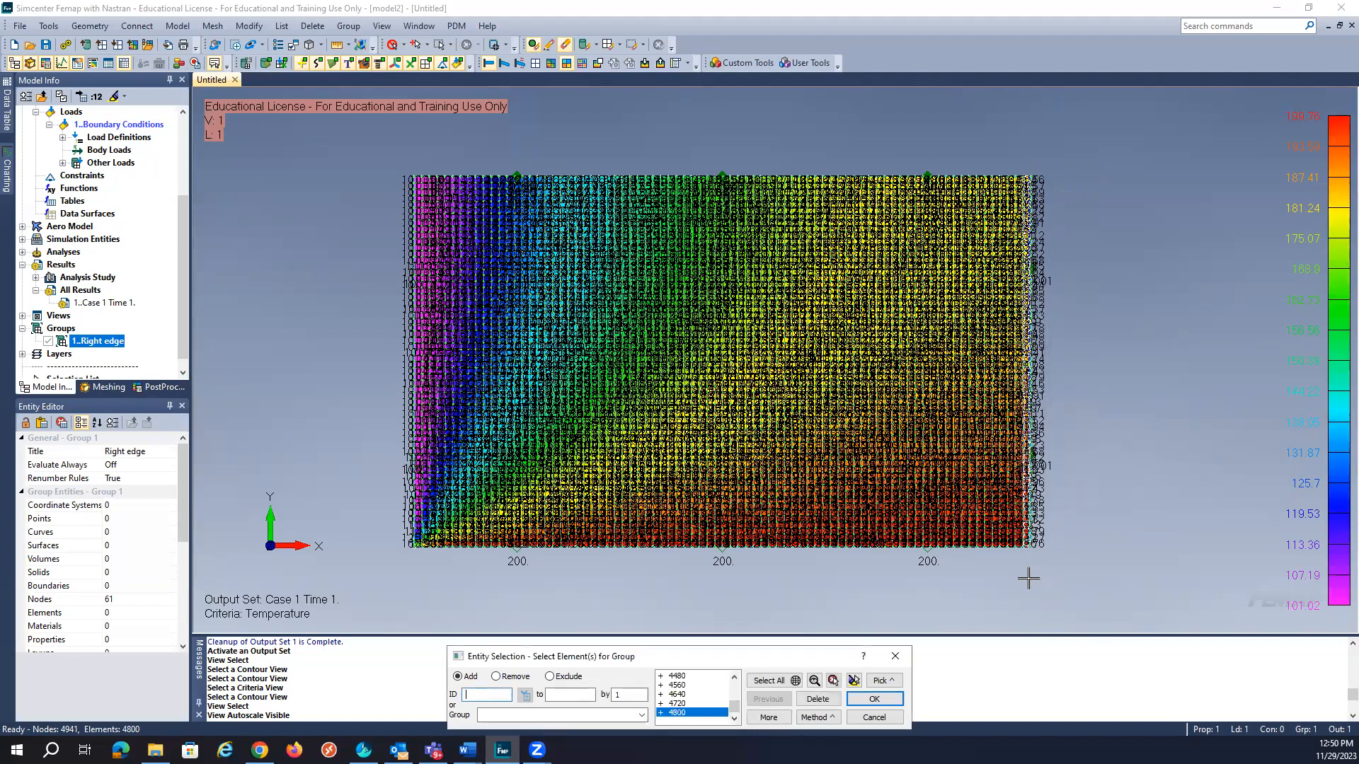
{"action": "left_click", "coordinate": [874, 699]}
Show only the Right edge group and examine the temperature values along the edge.
{"action": "left_click", "coordinate": [104, 344]}
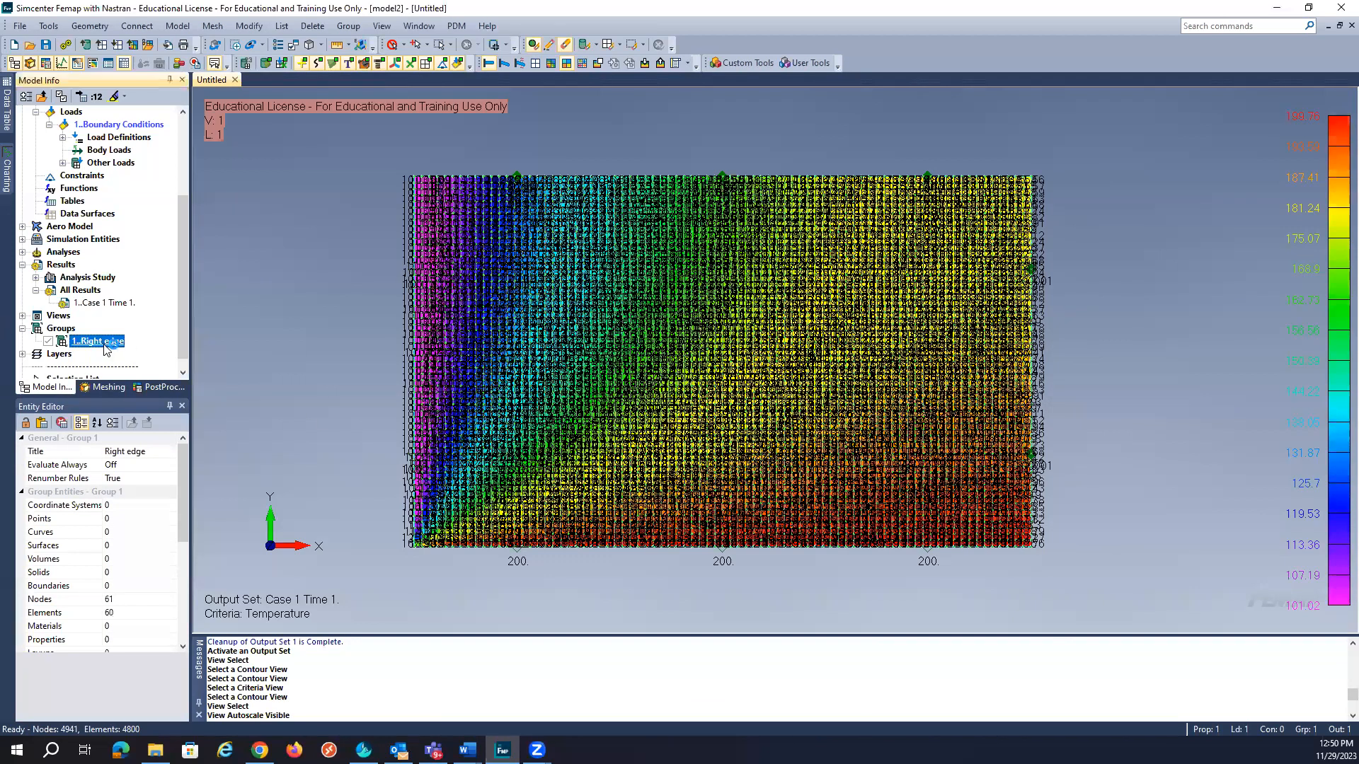
{"action": "right_click", "coordinate": [104, 344]}
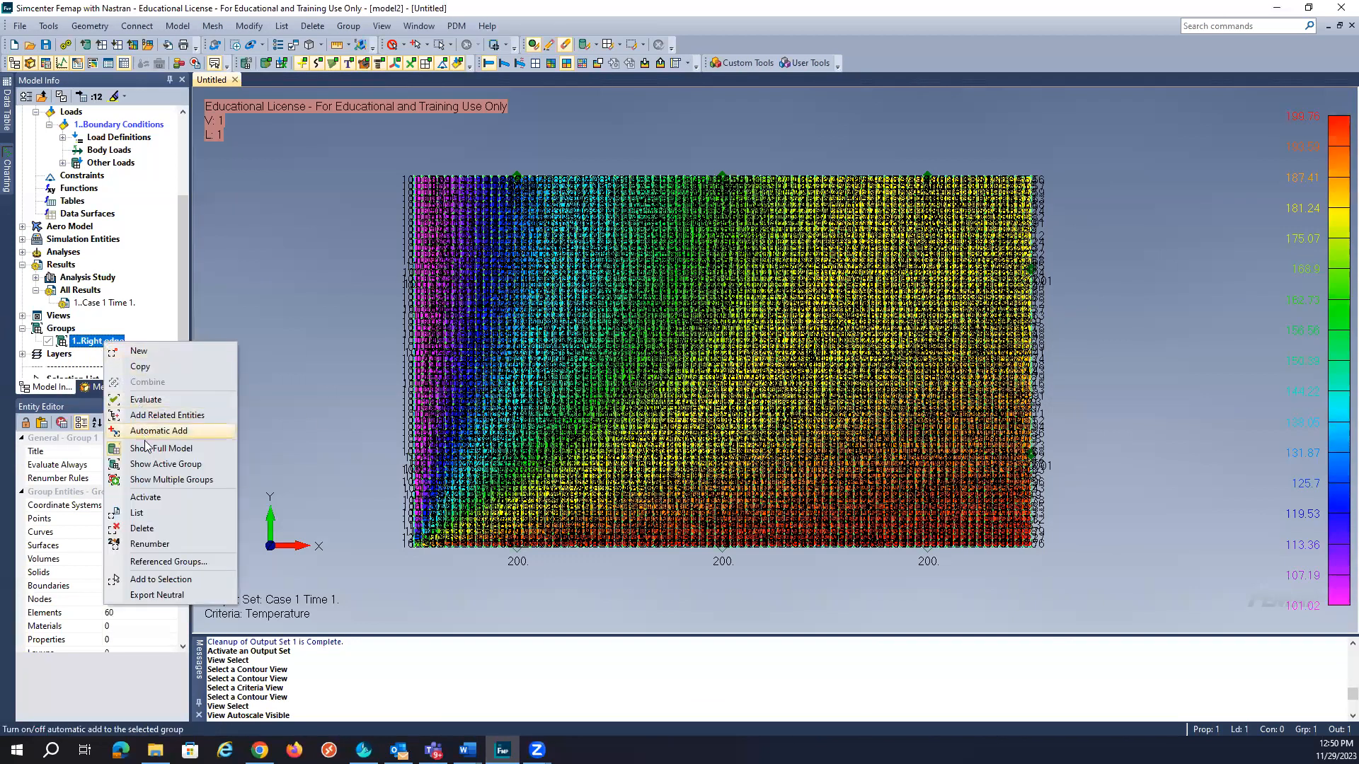
{"action": "left_click", "coordinate": [166, 463]}
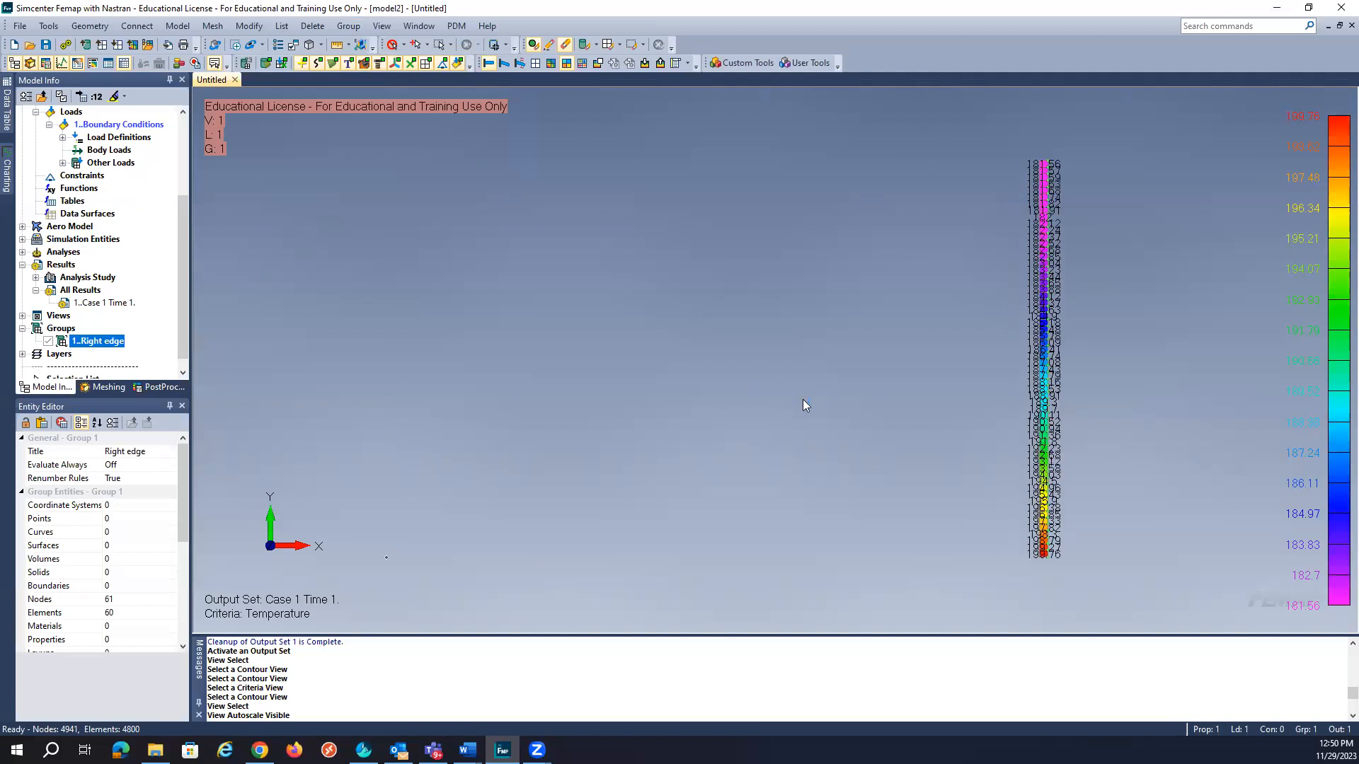
{"action": "scroll", "coordinate": [804, 406], "scroll_direction": "up", "scroll_amount": 1}
{"action": "middle_click_drag", "start_coordinate": [998, 360], "coordinate": [586, 370]}
{"action": "scroll", "coordinate": [587, 370], "scroll_direction": "up", "scroll_amount": 1}
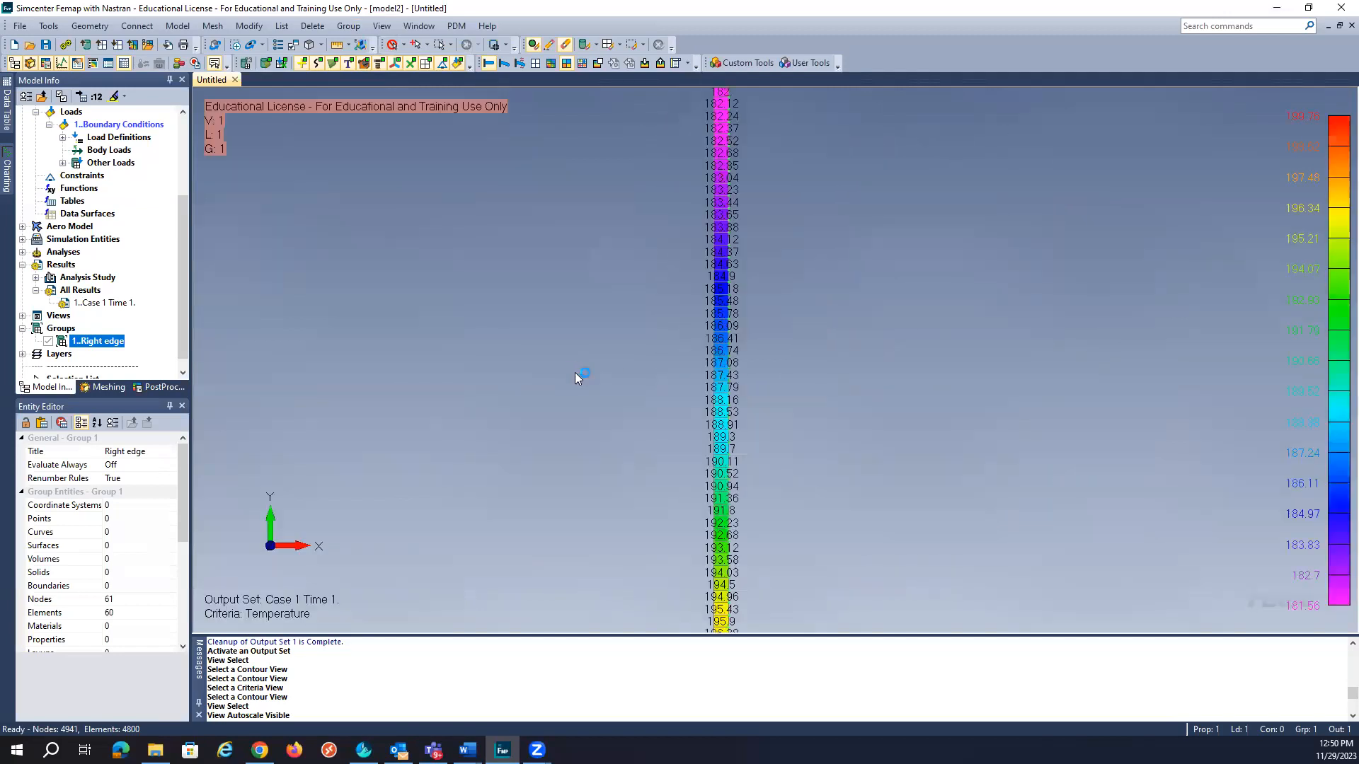
{"action": "scroll", "coordinate": [793, 372], "scroll_direction": "down", "scroll_amount": 2}
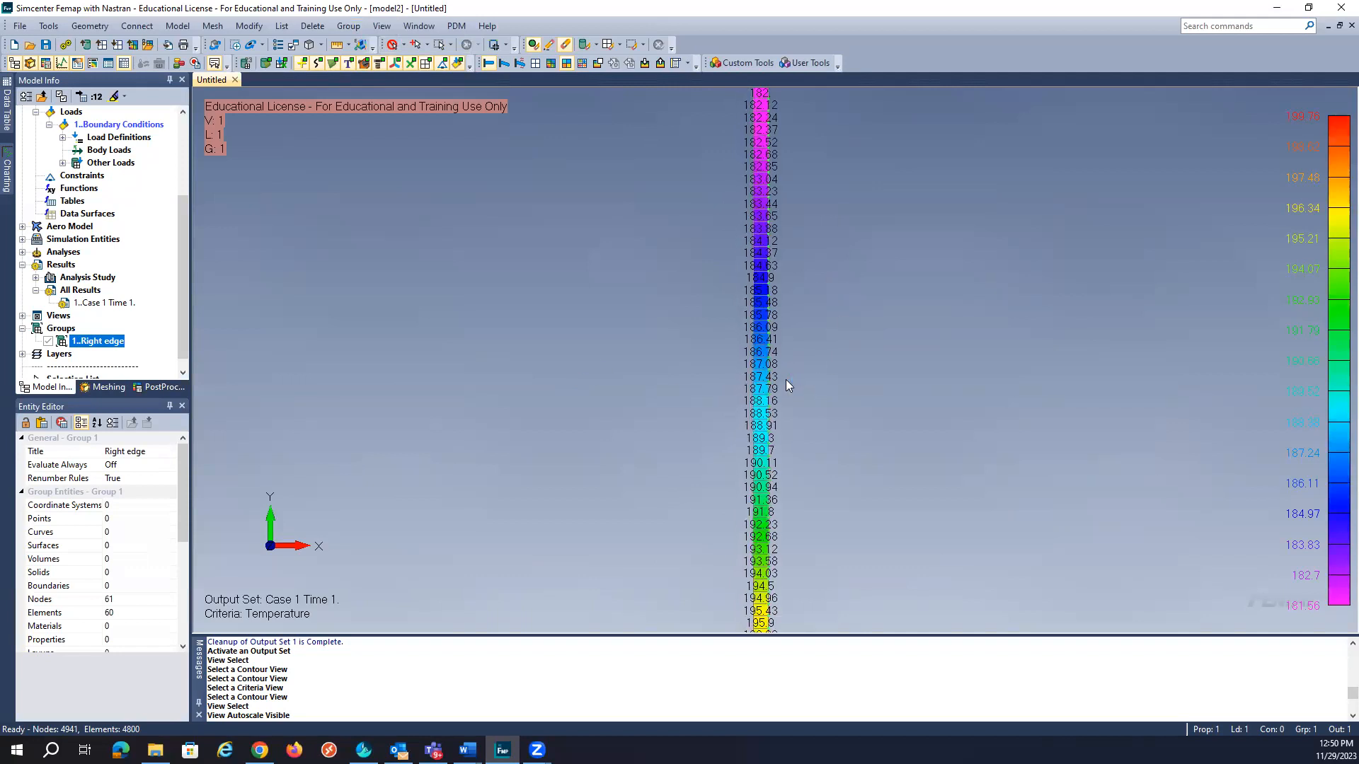
{"action": "scroll", "coordinate": [706, 252], "scroll_direction": "down", "scroll_amount": 4}
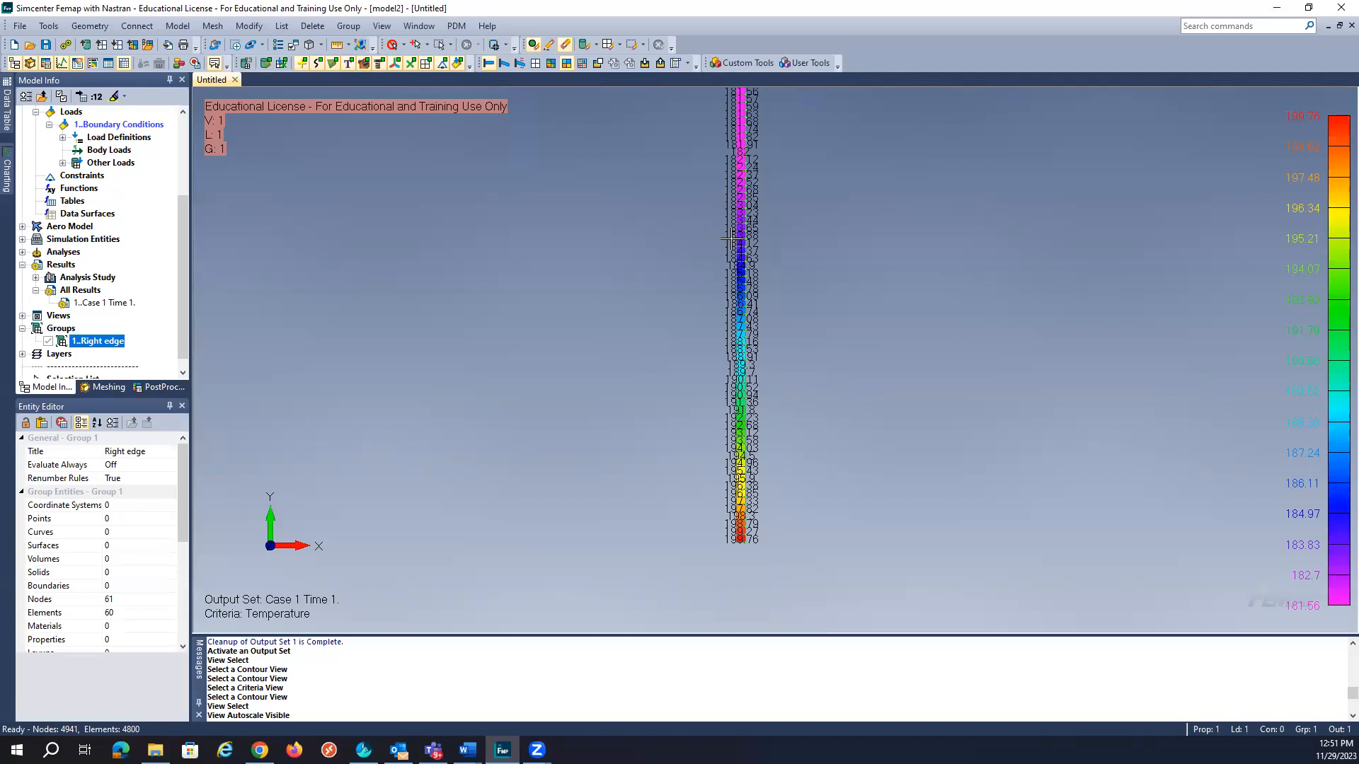
{"action": "middle_click_drag", "start_coordinate": [735, 242], "coordinate": [726, 279]}
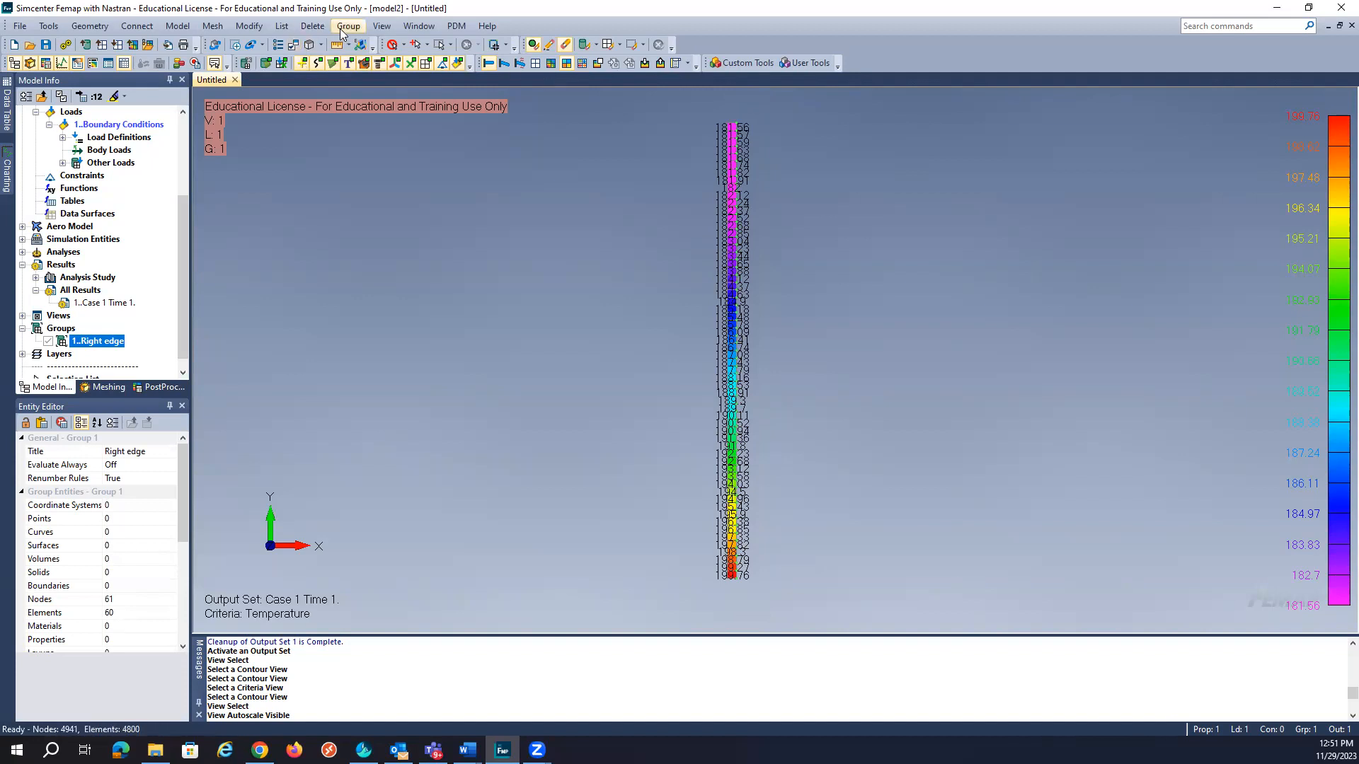
Set up a results export to Excel with a custom transform and the Temperature output vector of Case 1 Time 1.
{"action": "left_click", "coordinate": [281, 29]}
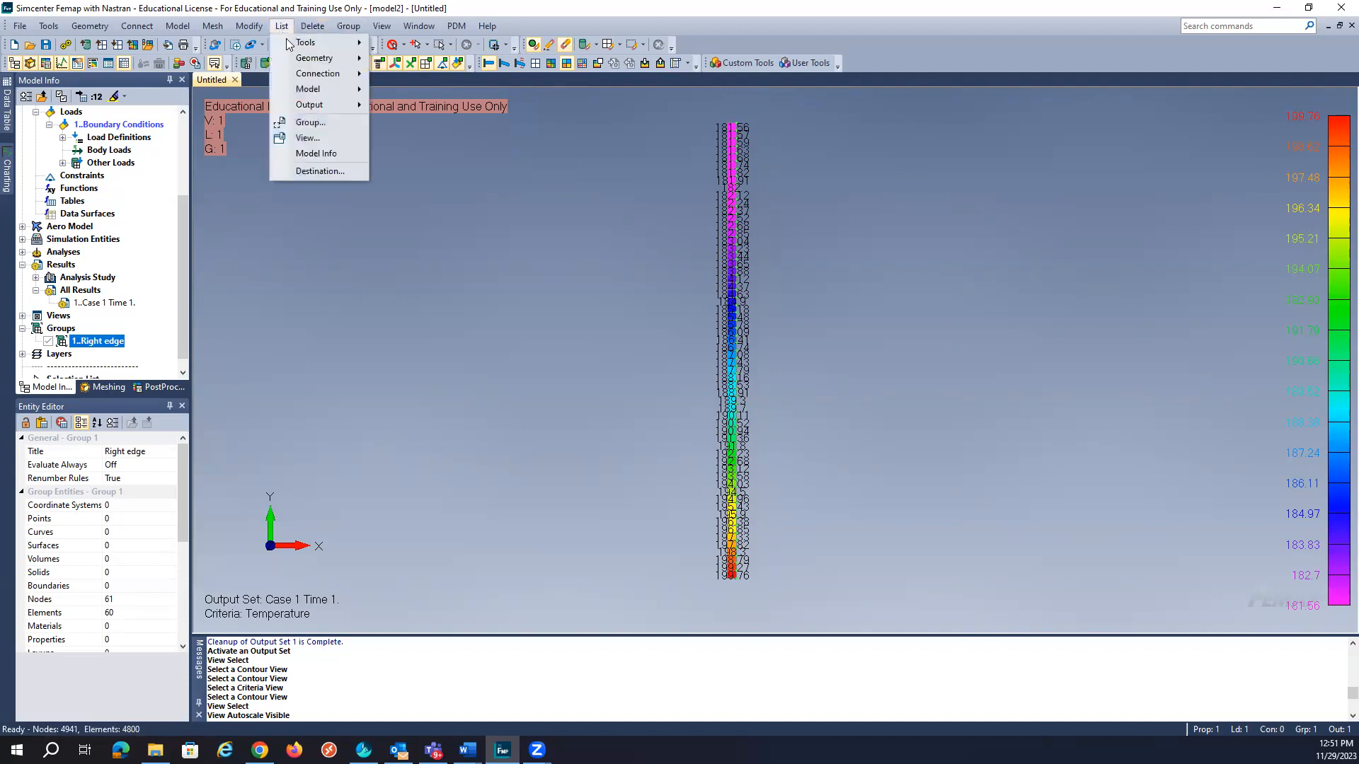
{"action": "mouse_move", "coordinate": [317, 110]}
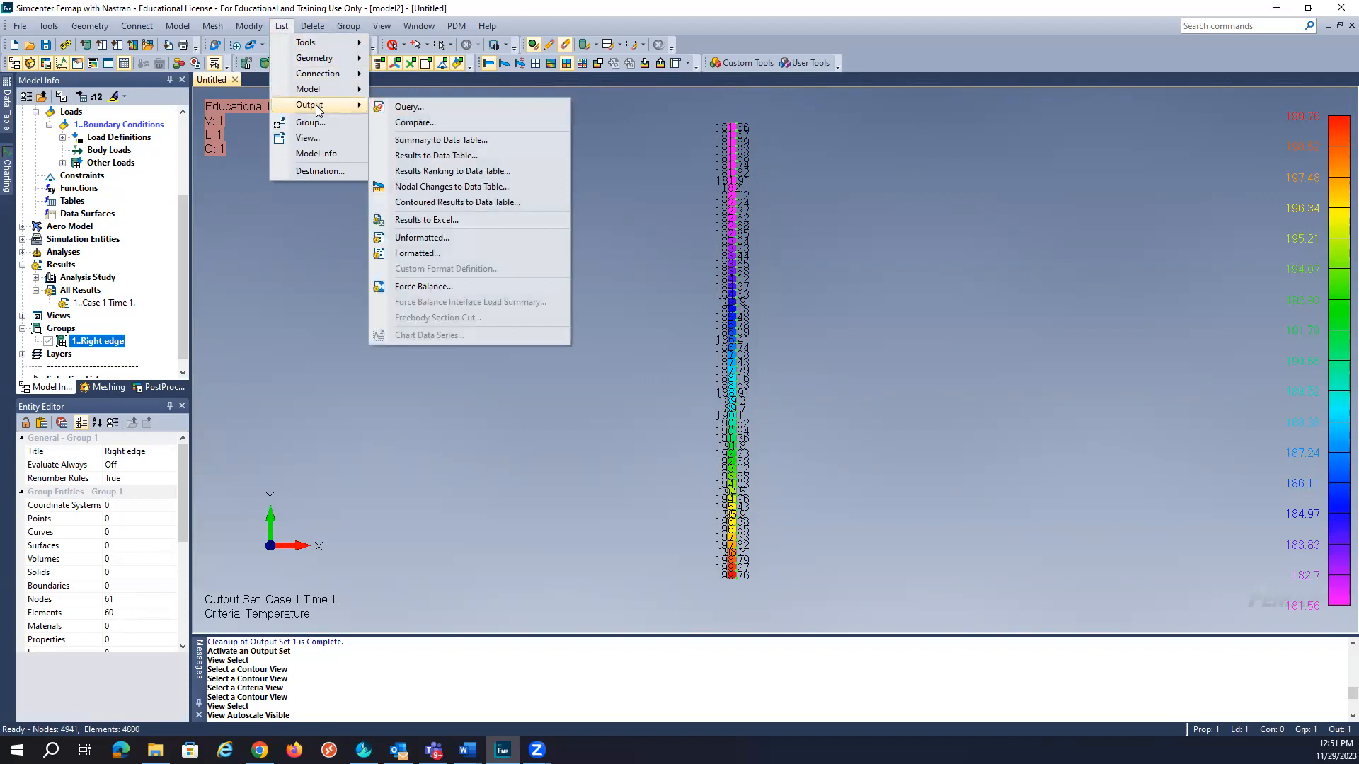
{"action": "left_click", "coordinate": [442, 219]}
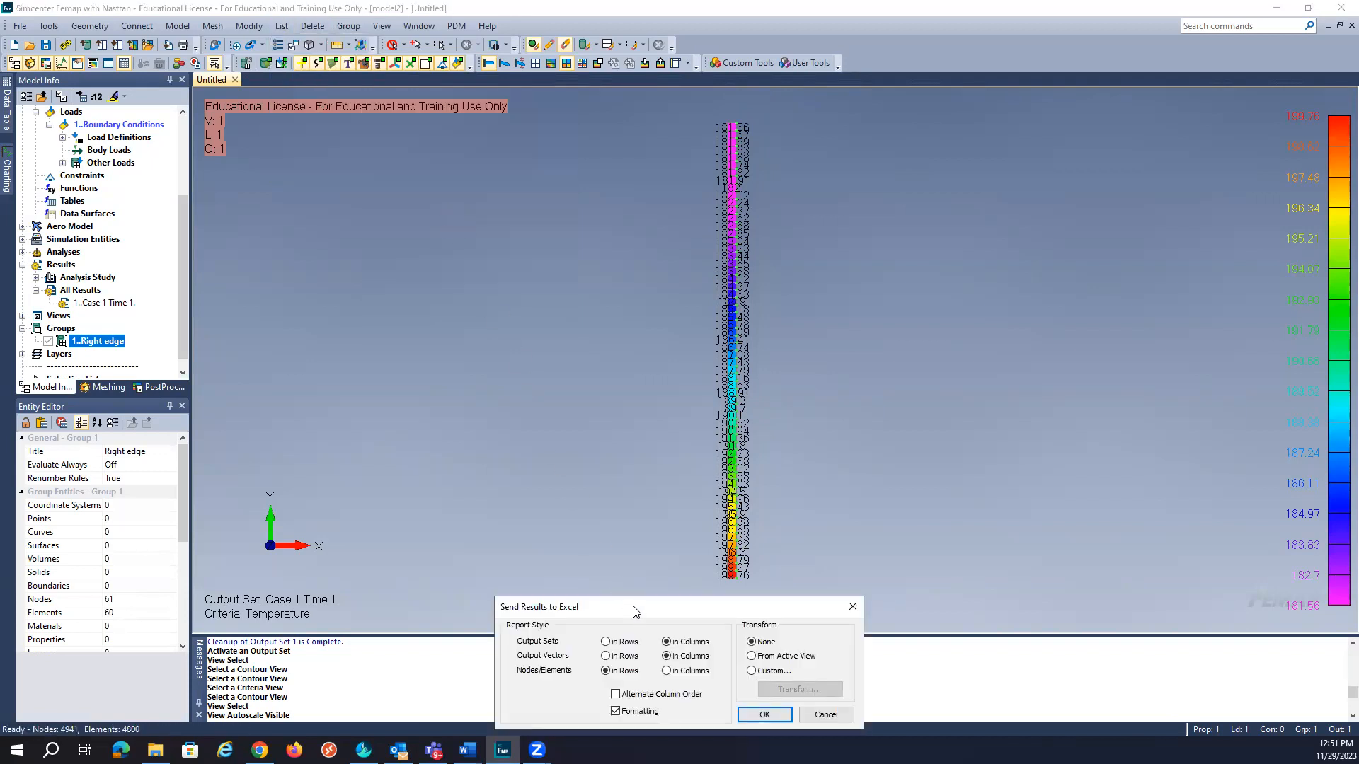
{"action": "left_click_drag", "start_coordinate": [635, 611], "coordinate": [395, 224]}
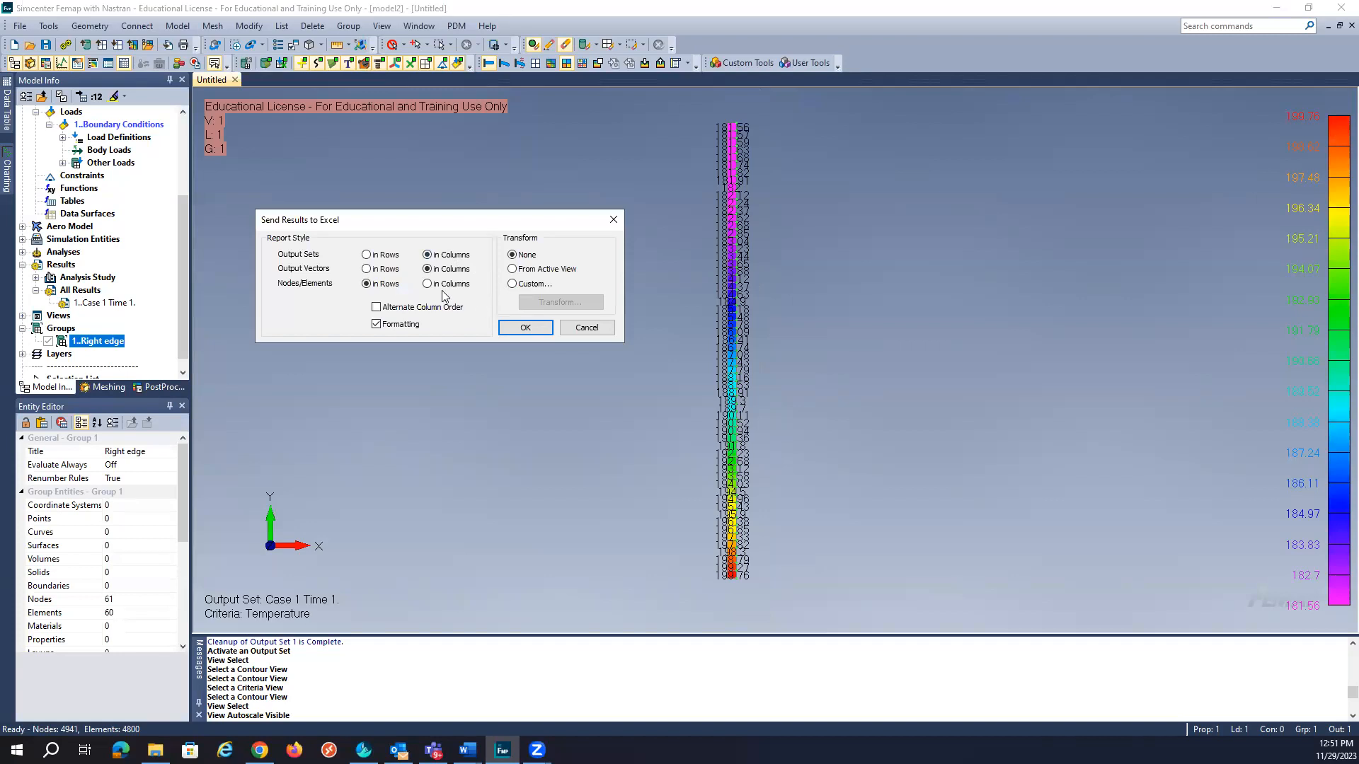
{"action": "left_click", "coordinate": [512, 284]}
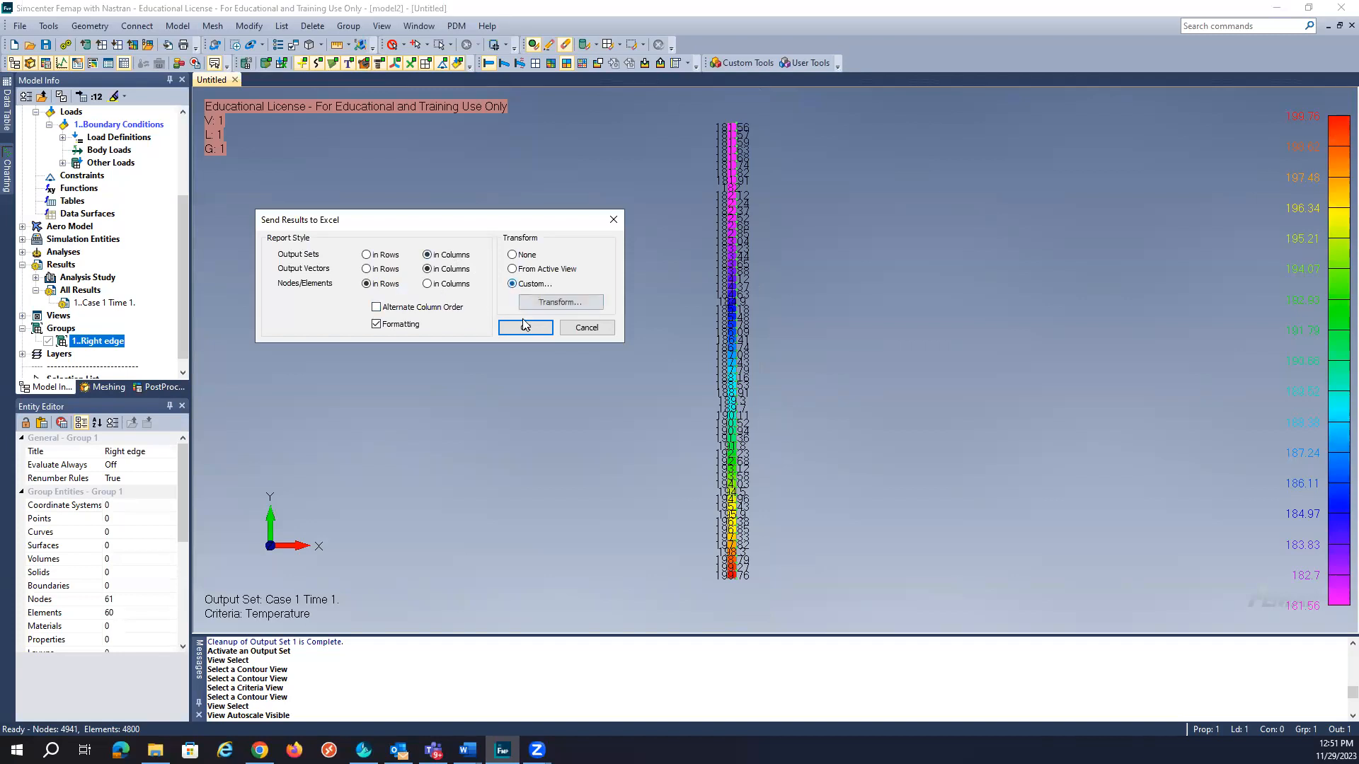
{"action": "left_click", "coordinate": [525, 329]}
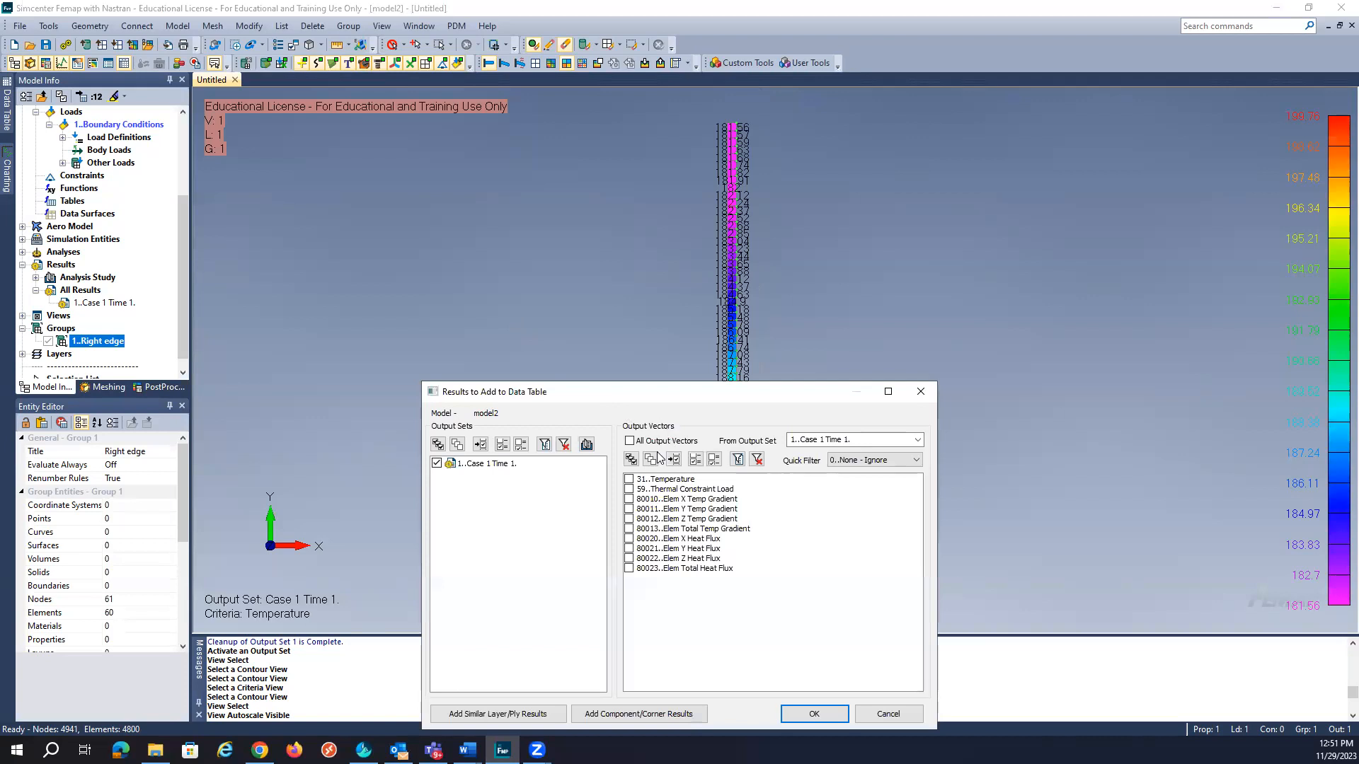
{"action": "left_click", "coordinate": [629, 479]}
{"action": "left_click", "coordinate": [794, 711]}
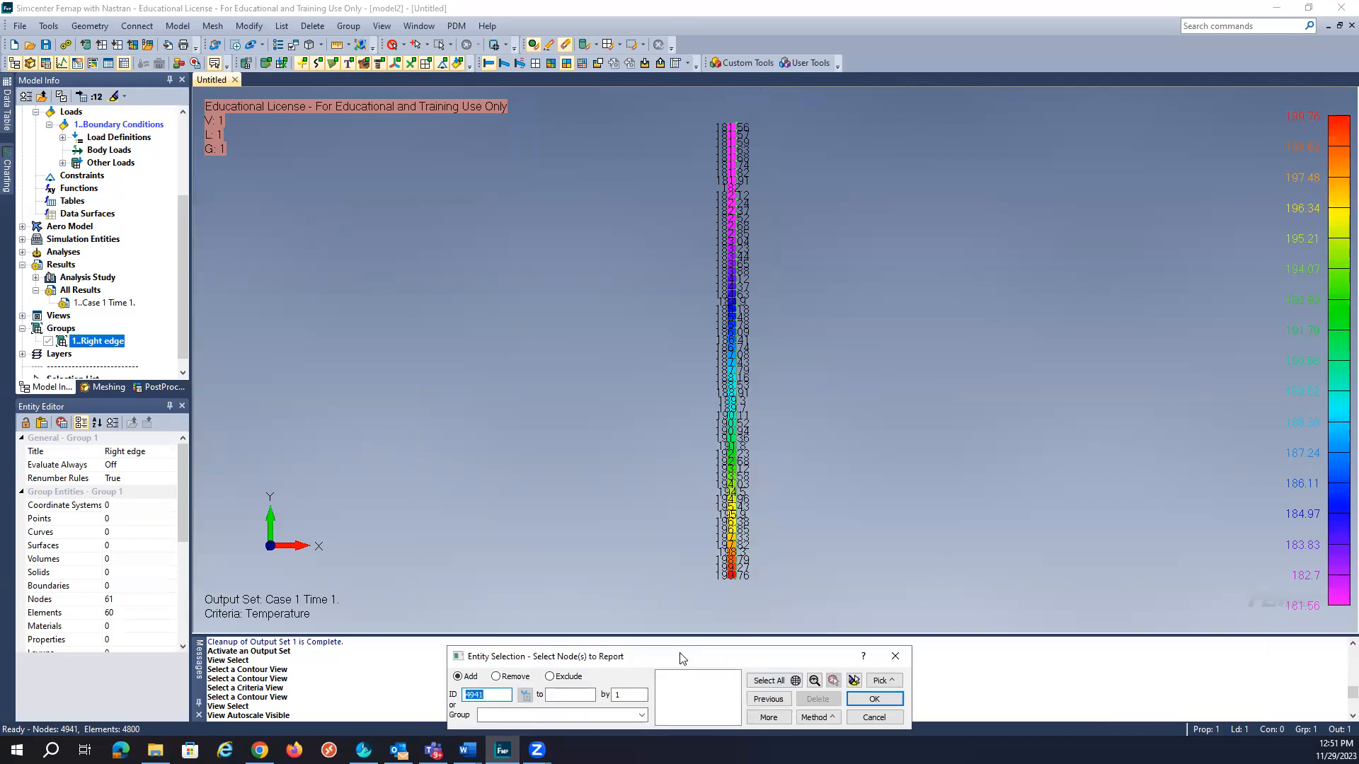
Box-select all nodes along the displayed right edge as the nodes to report and send their temperatures to Excel.
{"action": "left_click_drag", "start_coordinate": [682, 658], "coordinate": [286, 277]}
{"action": "left_click", "coordinate": [486, 299]}
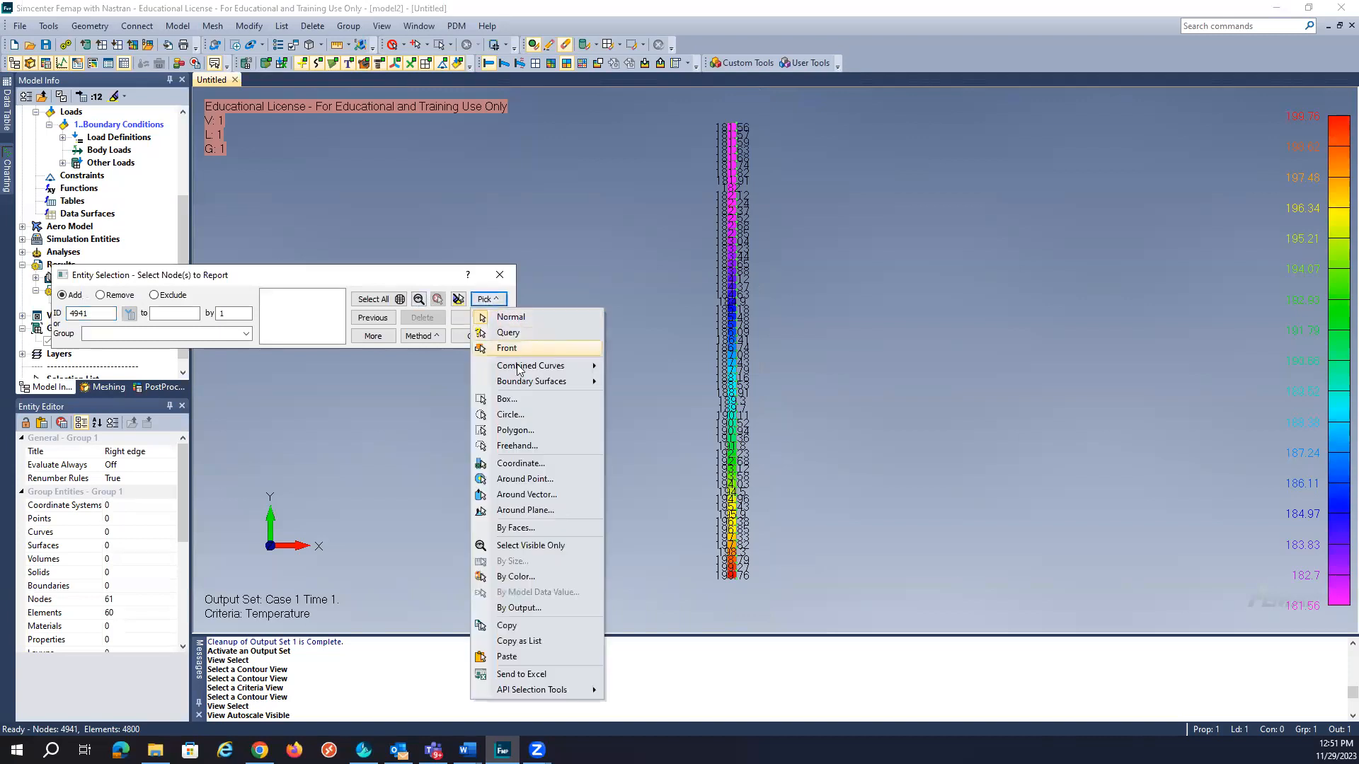
{"action": "left_click", "coordinate": [507, 400]}
{"action": "left_click_drag", "start_coordinate": [703, 110], "coordinate": [761, 603]}
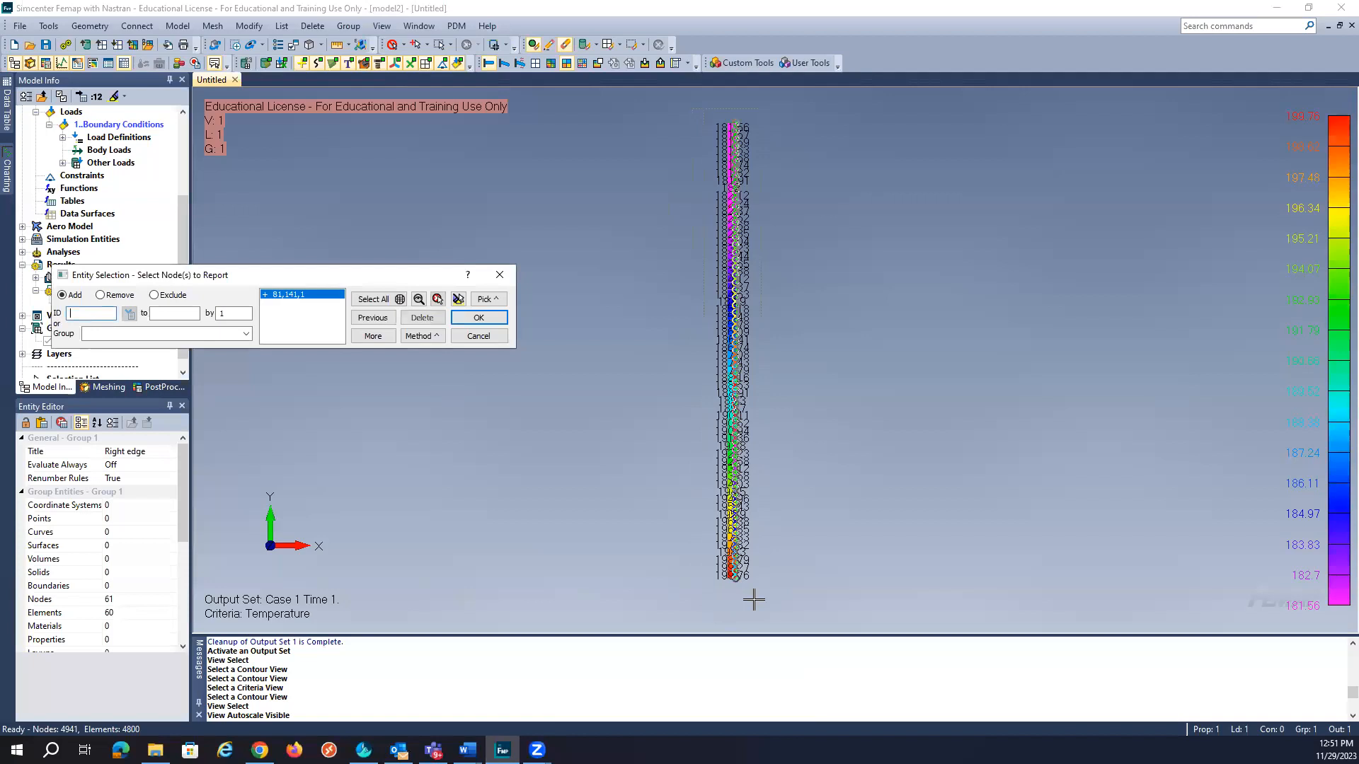
{"action": "left_click", "coordinate": [477, 319]}
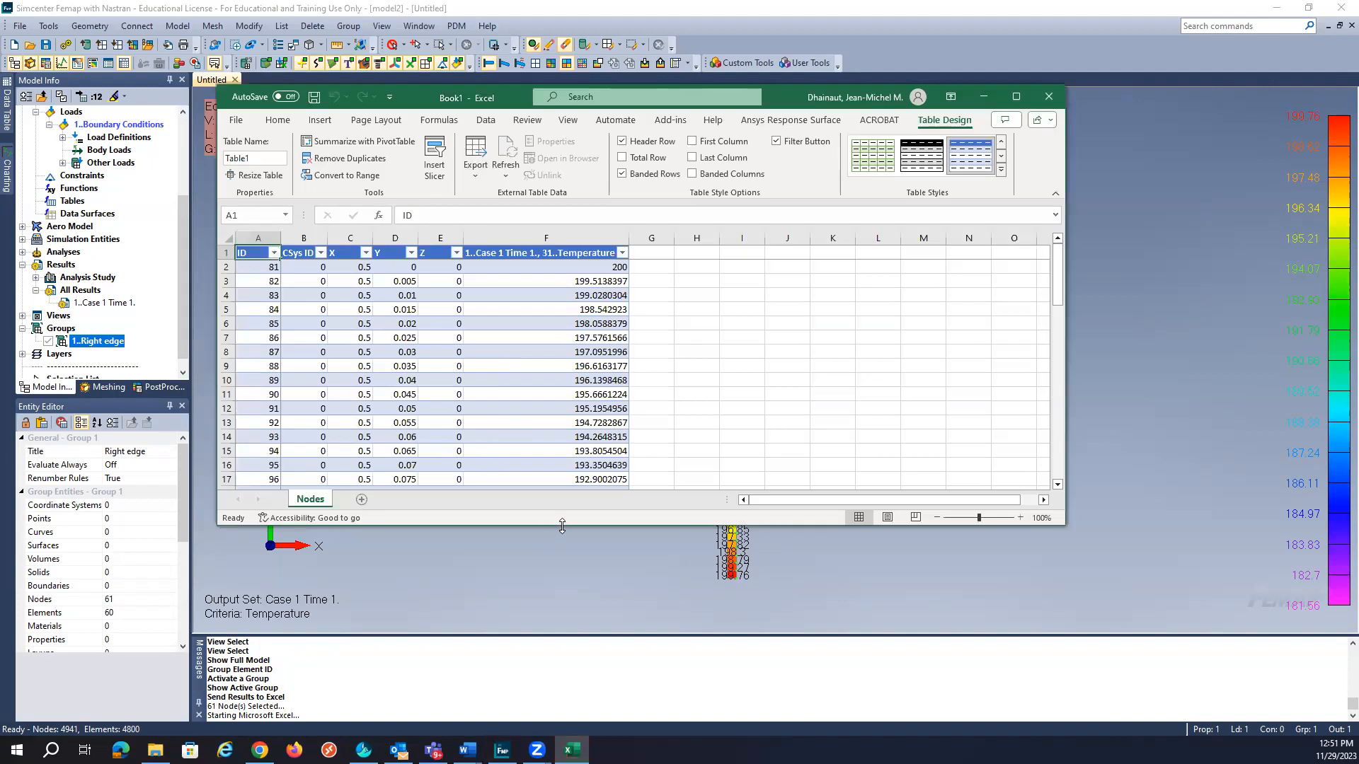
In the exported Excel sheet, average the temperature column in cell F63 with =AVERAGE(F2:F62).
{"action": "left_click_drag", "start_coordinate": [561, 526], "coordinate": [564, 672]}
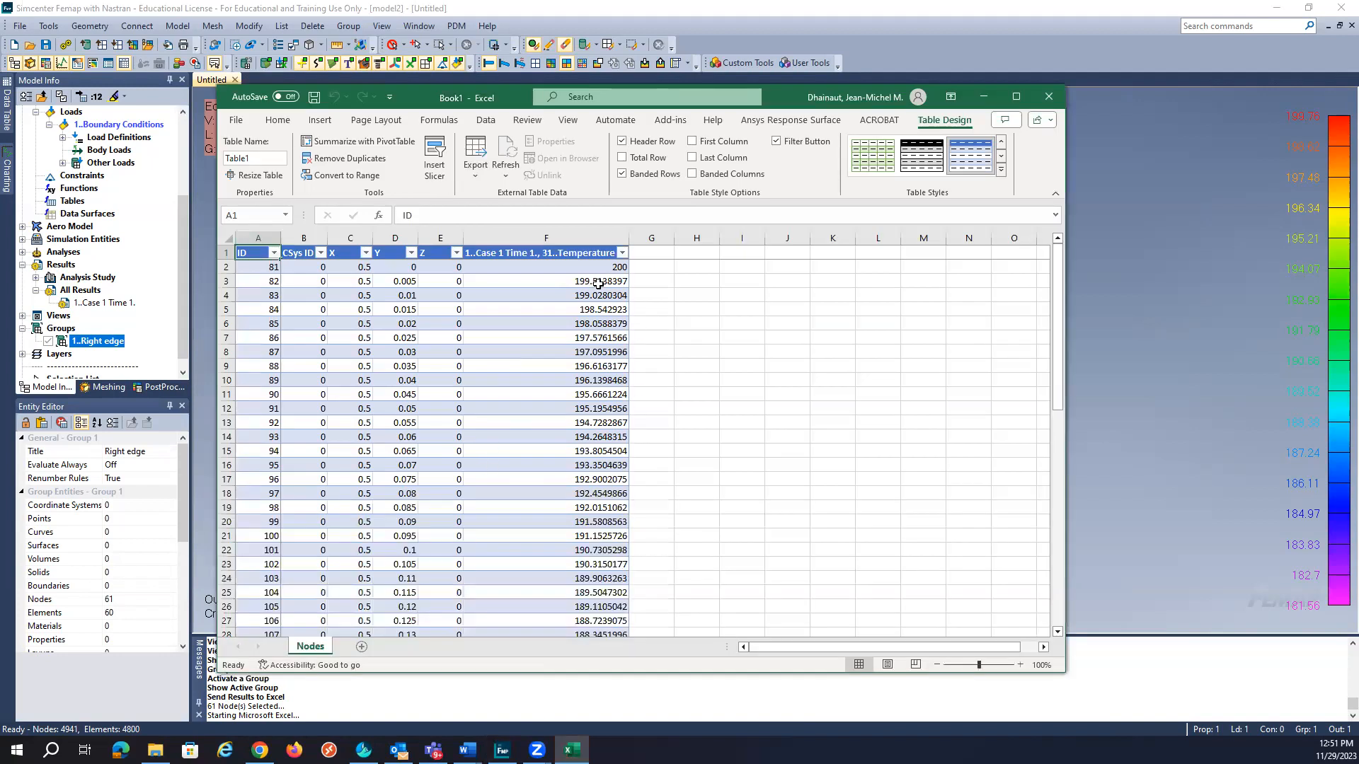
{"action": "scroll", "coordinate": [596, 288], "scroll_direction": "down", "scroll_amount": 13}
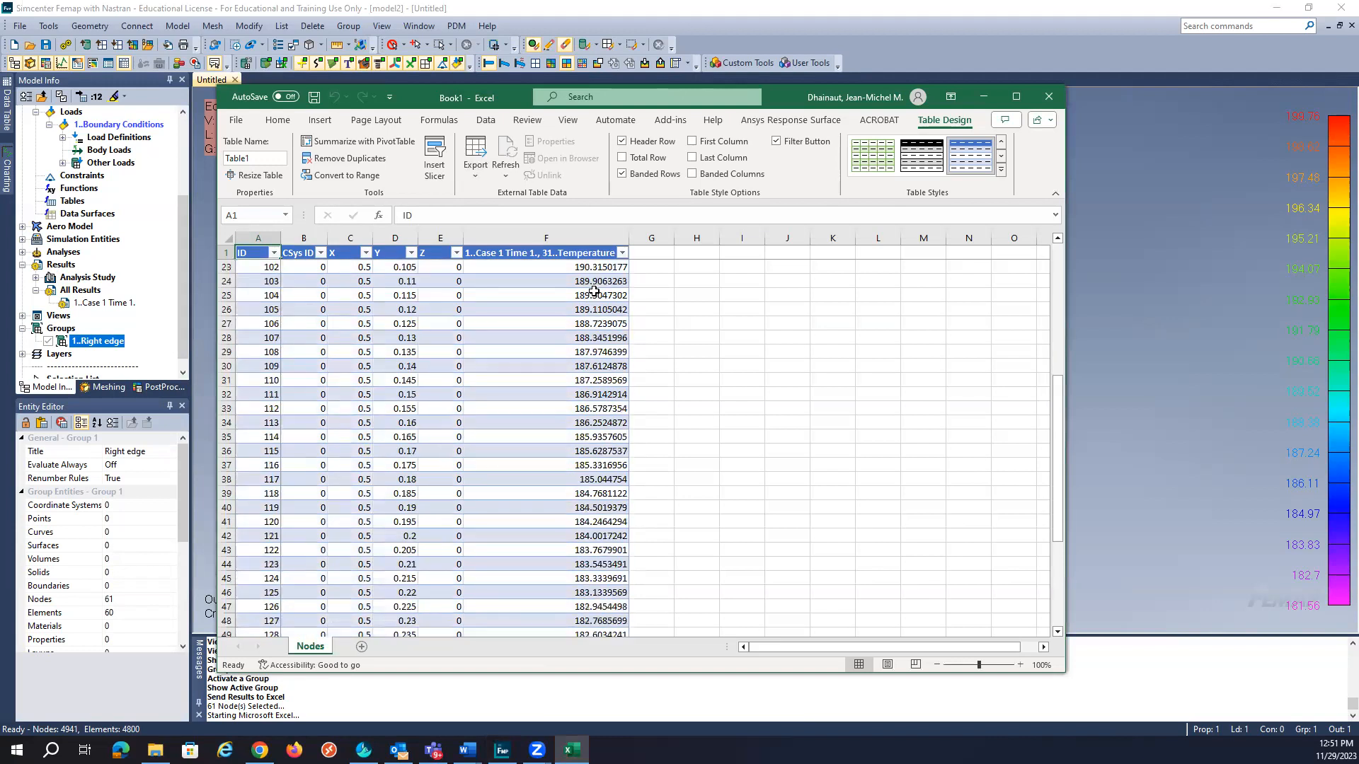
{"action": "left_click", "coordinate": [582, 578]}
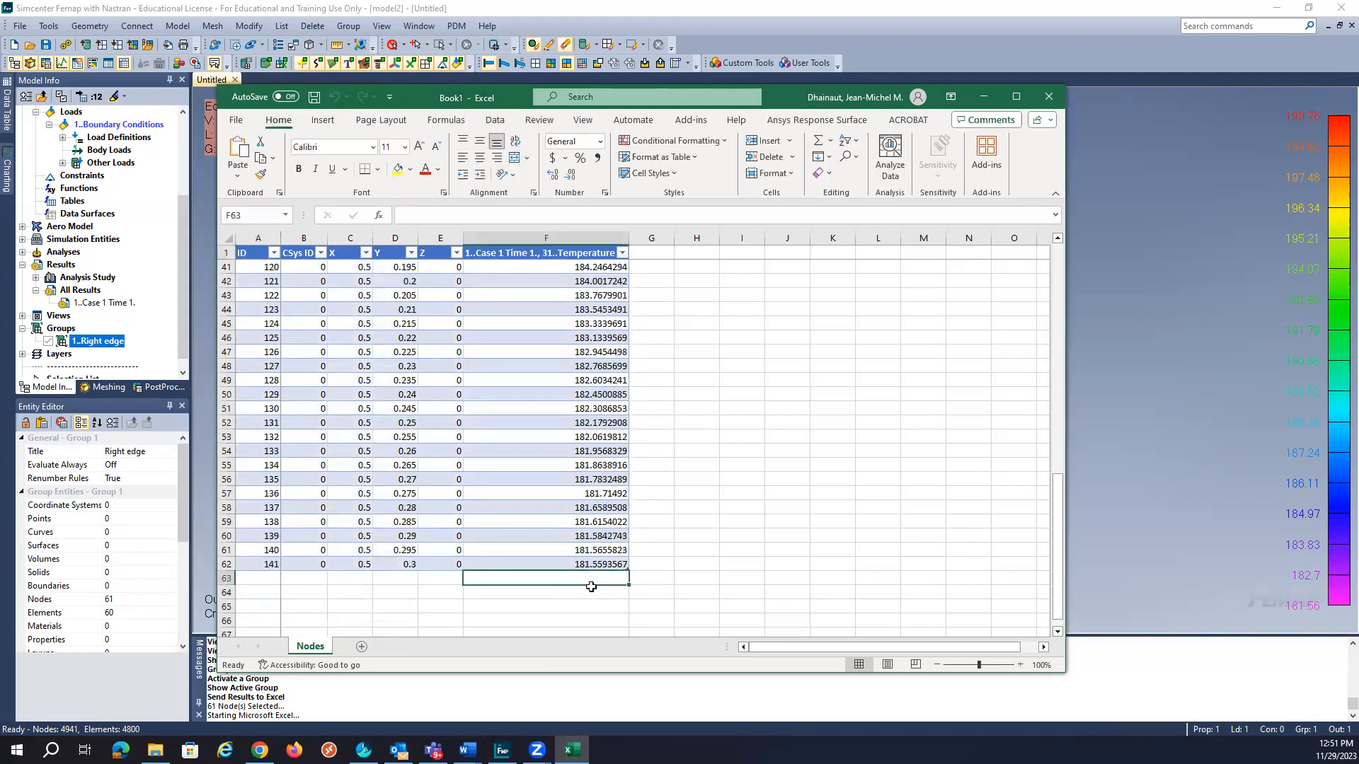
{"action": "type", "text": "="}
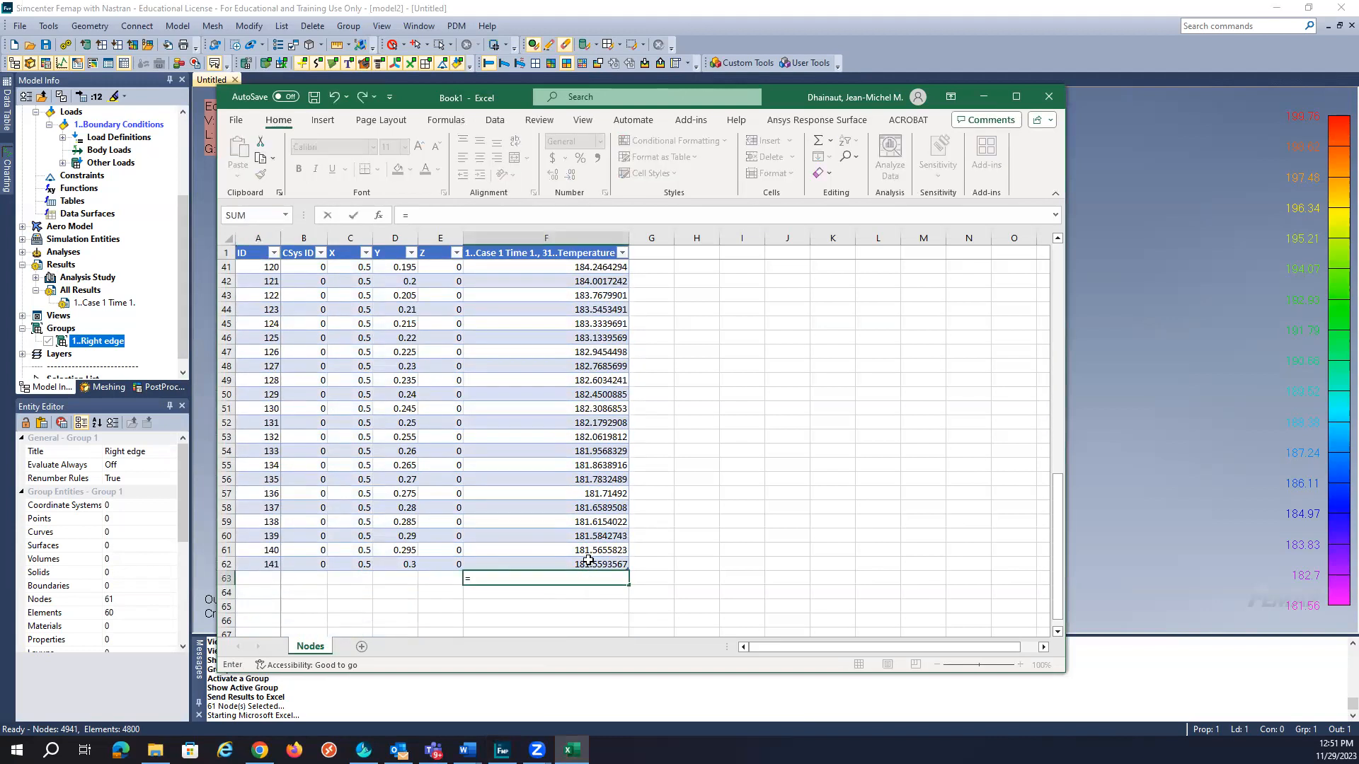
{"action": "type", "text": "average"}
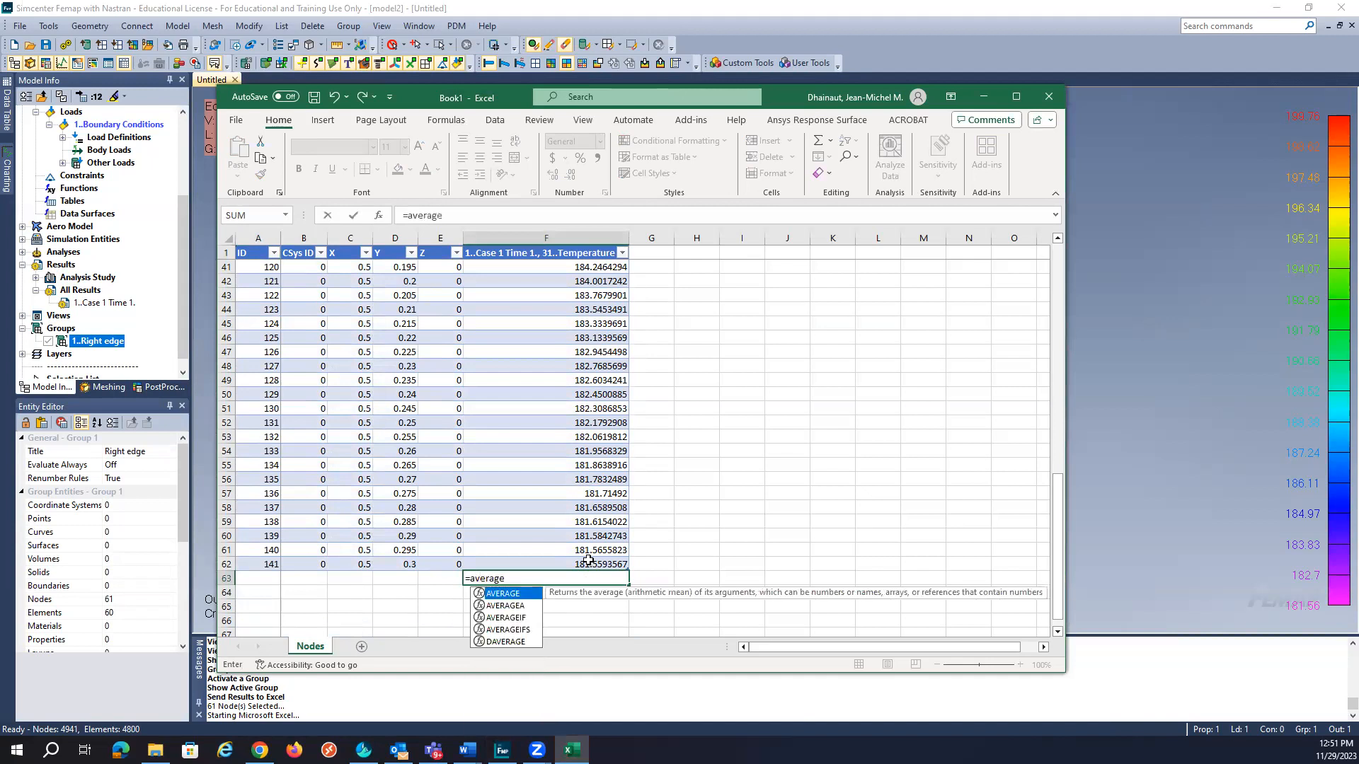
{"action": "type", "text": "("}
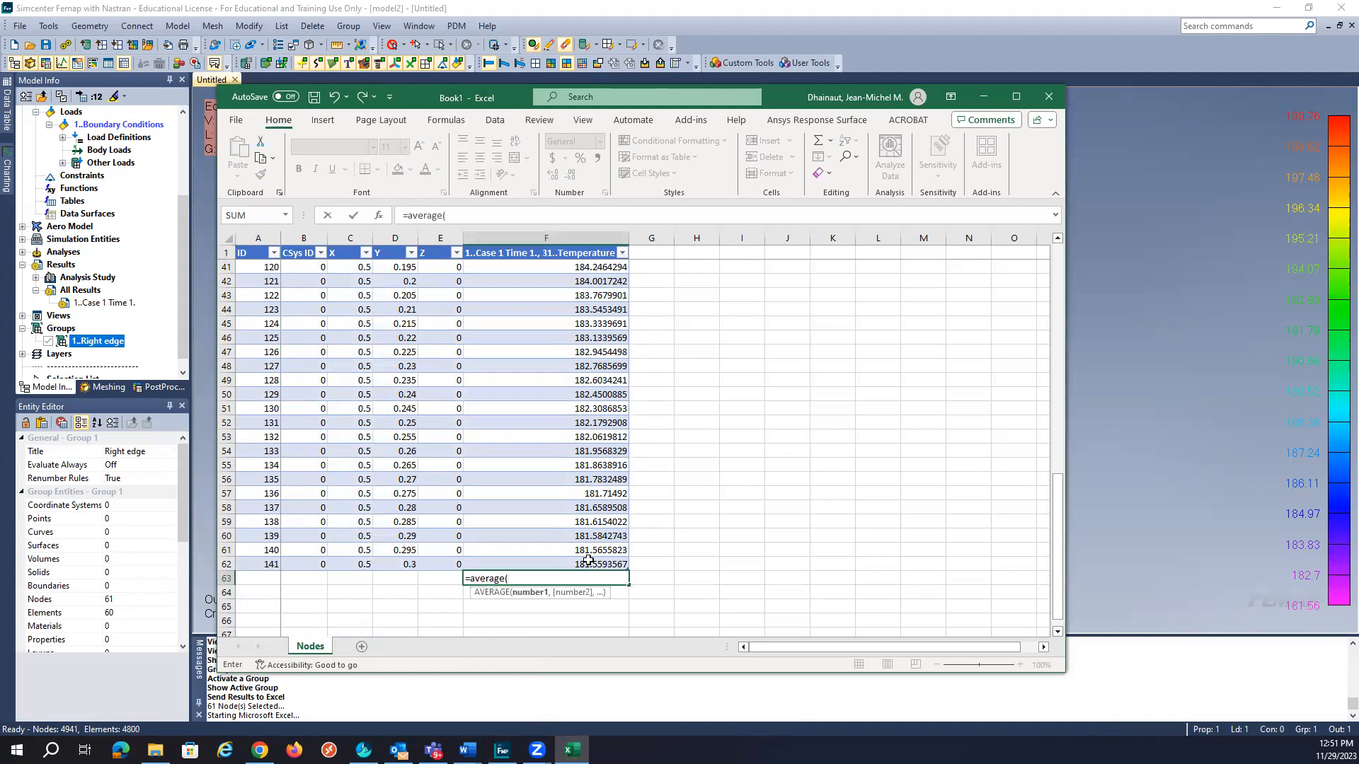
{"action": "type", "text": "f2:f"}
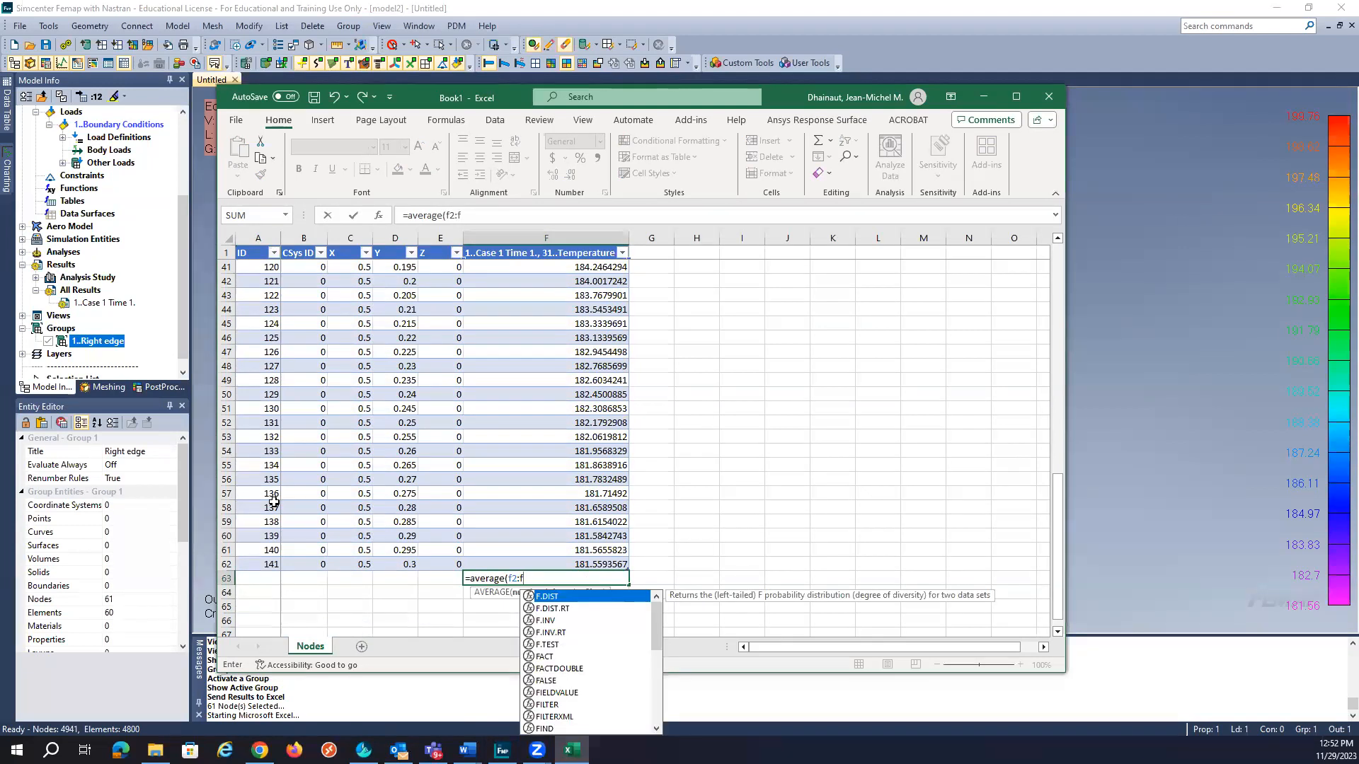
{"action": "type", "text": "62)"}
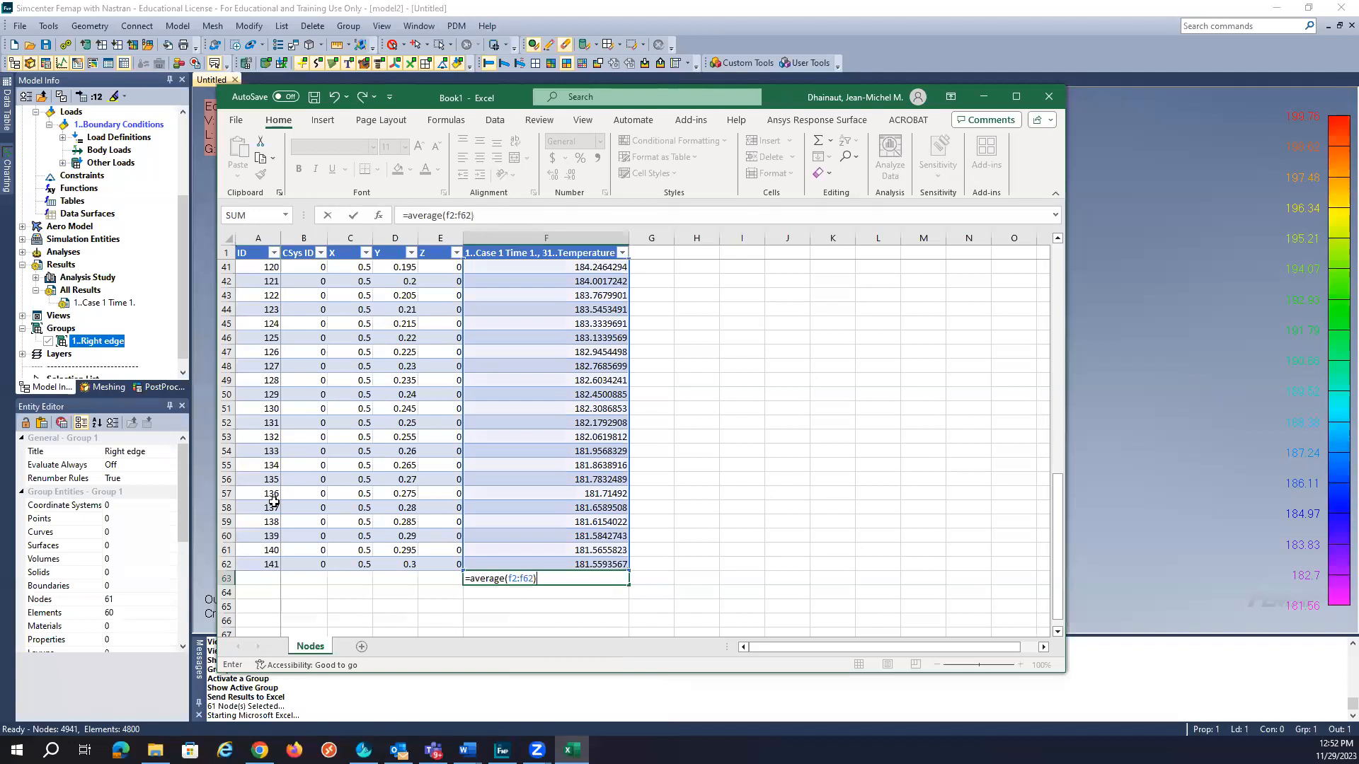
{"action": "key", "text": "Return"}
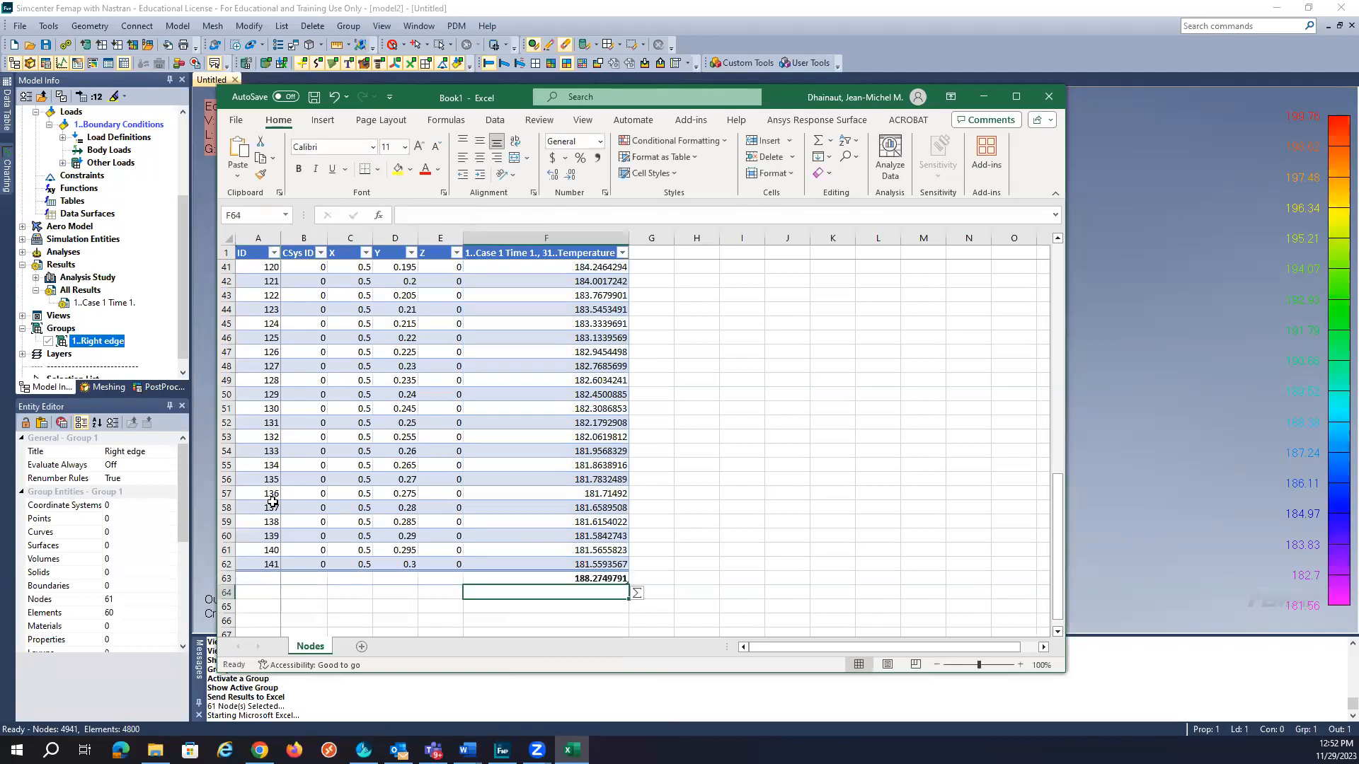
{"action": "left_click", "coordinate": [599, 578]}
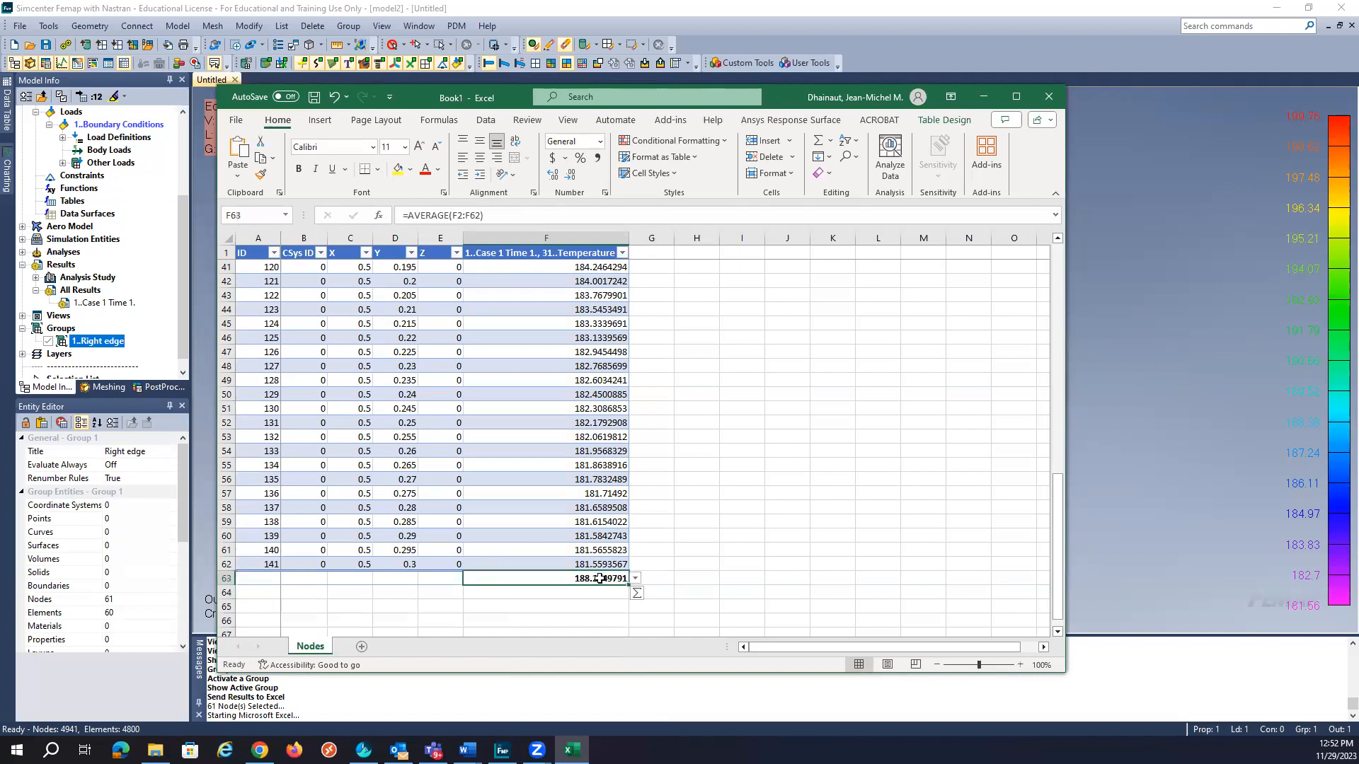
Return to Femap and show the full model again, fitted to the view.
{"action": "left_click", "coordinate": [984, 97]}
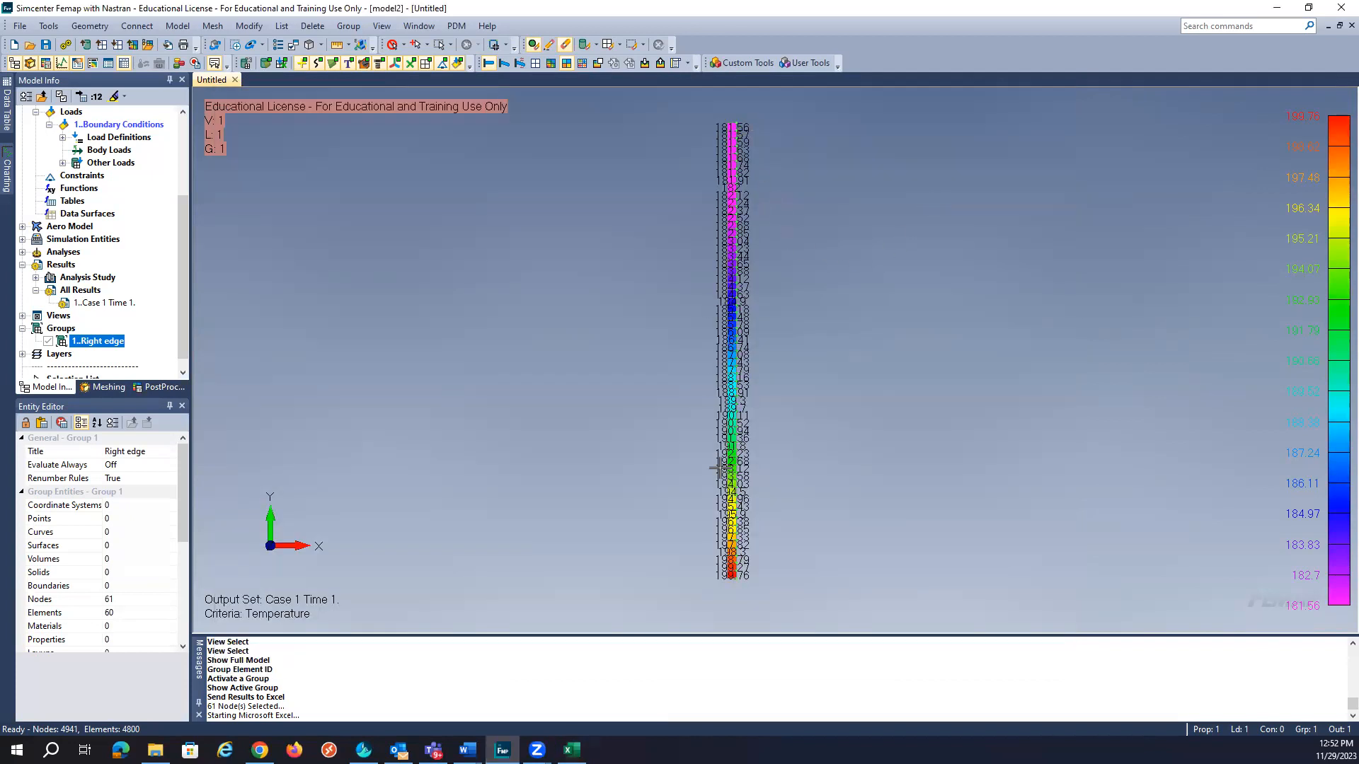
{"action": "right_click", "coordinate": [74, 343]}
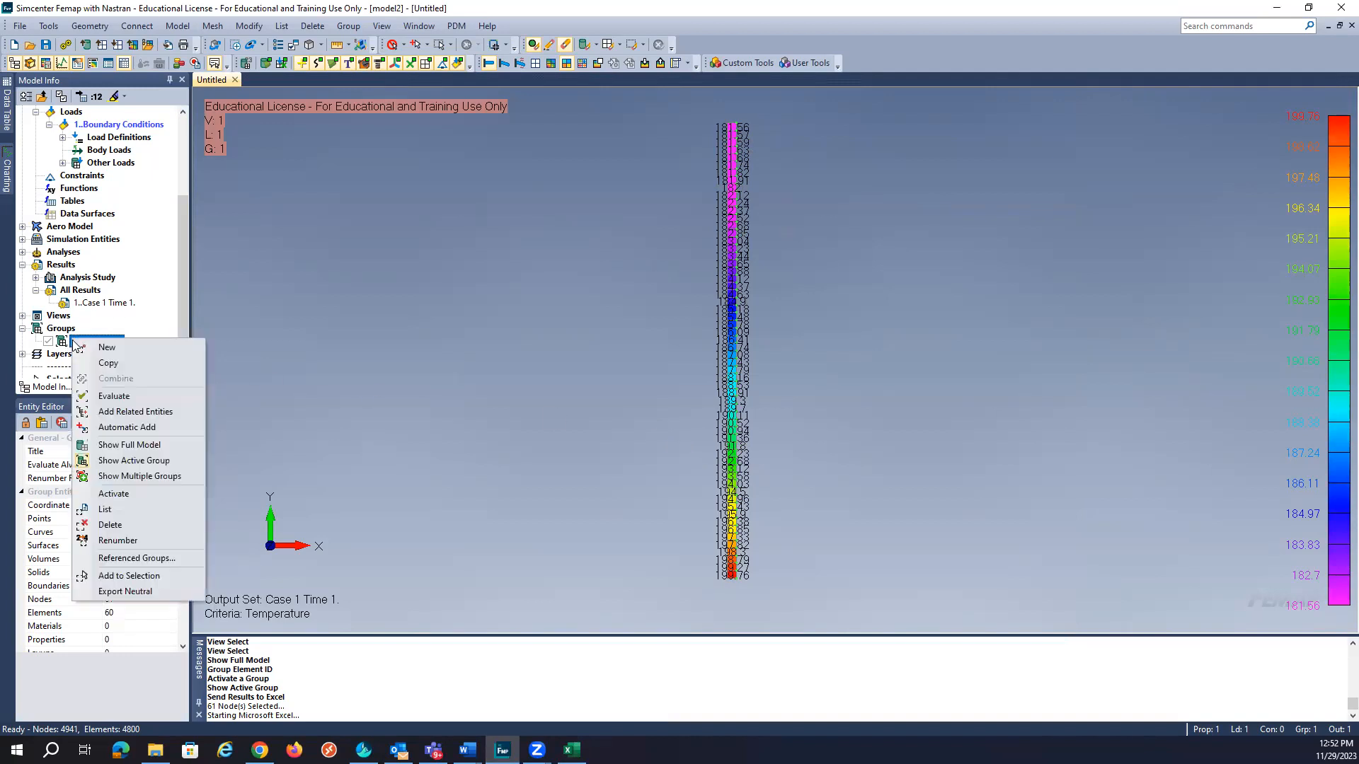
{"action": "left_click", "coordinate": [111, 445]}
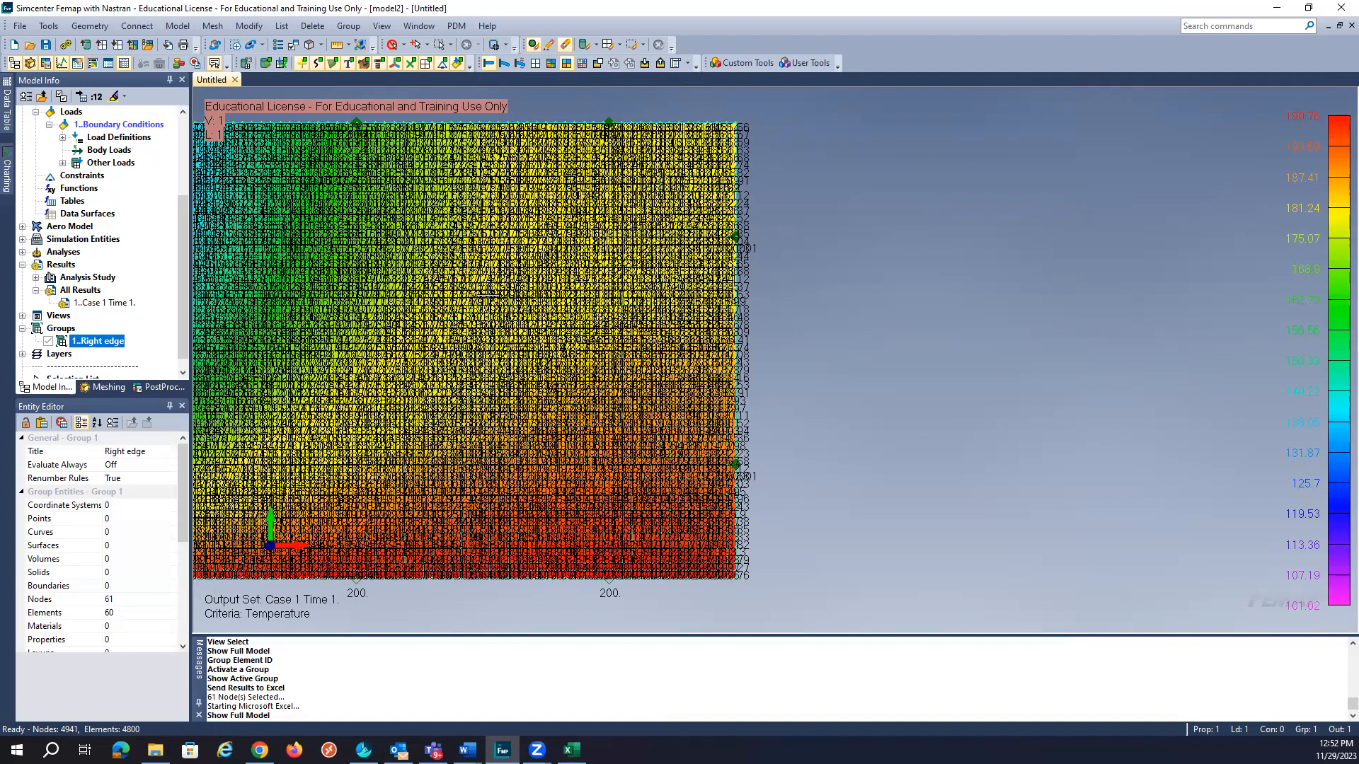
{"action": "key", "text": "ctrl+a"}
Create a new group titled "Top edge".
{"action": "right_click", "coordinate": [68, 328]}
{"action": "left_click", "coordinate": [100, 339]}
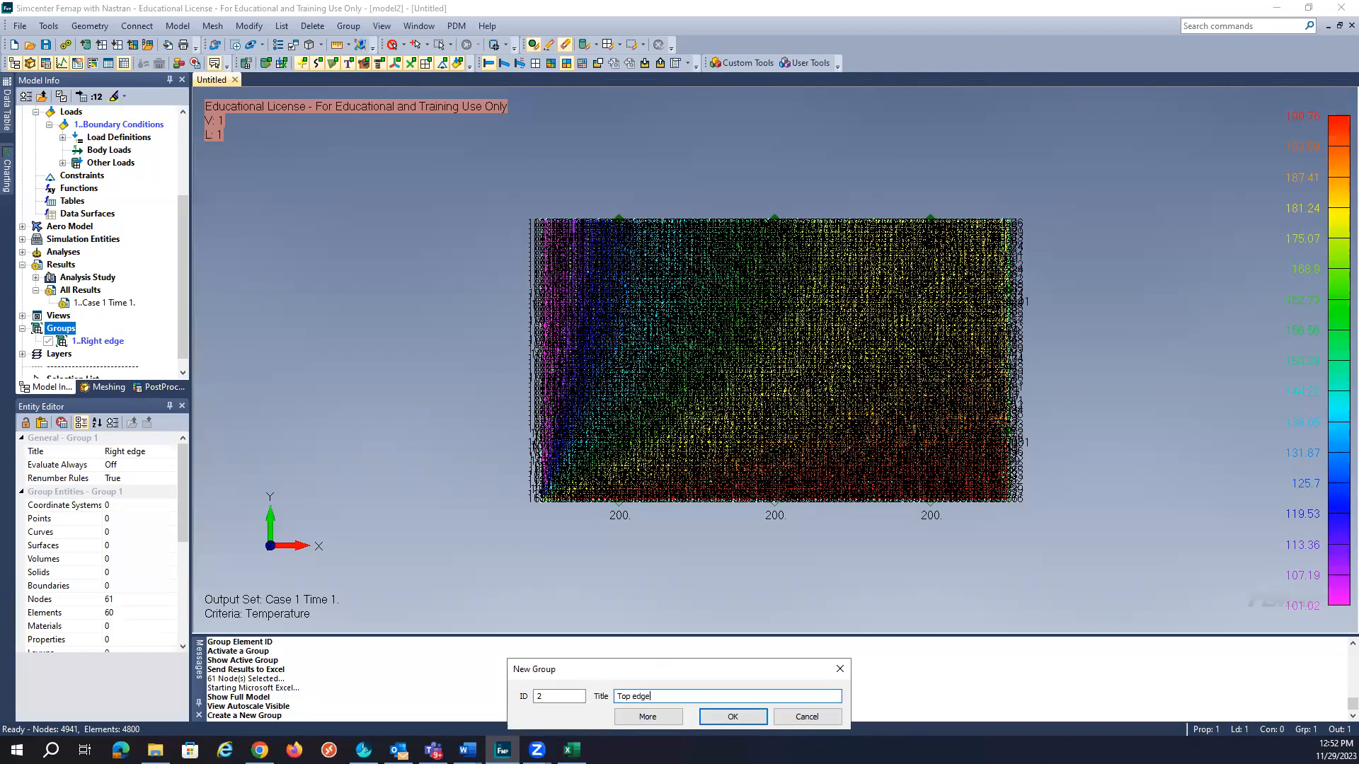
{"action": "left_click", "coordinate": [733, 716]}
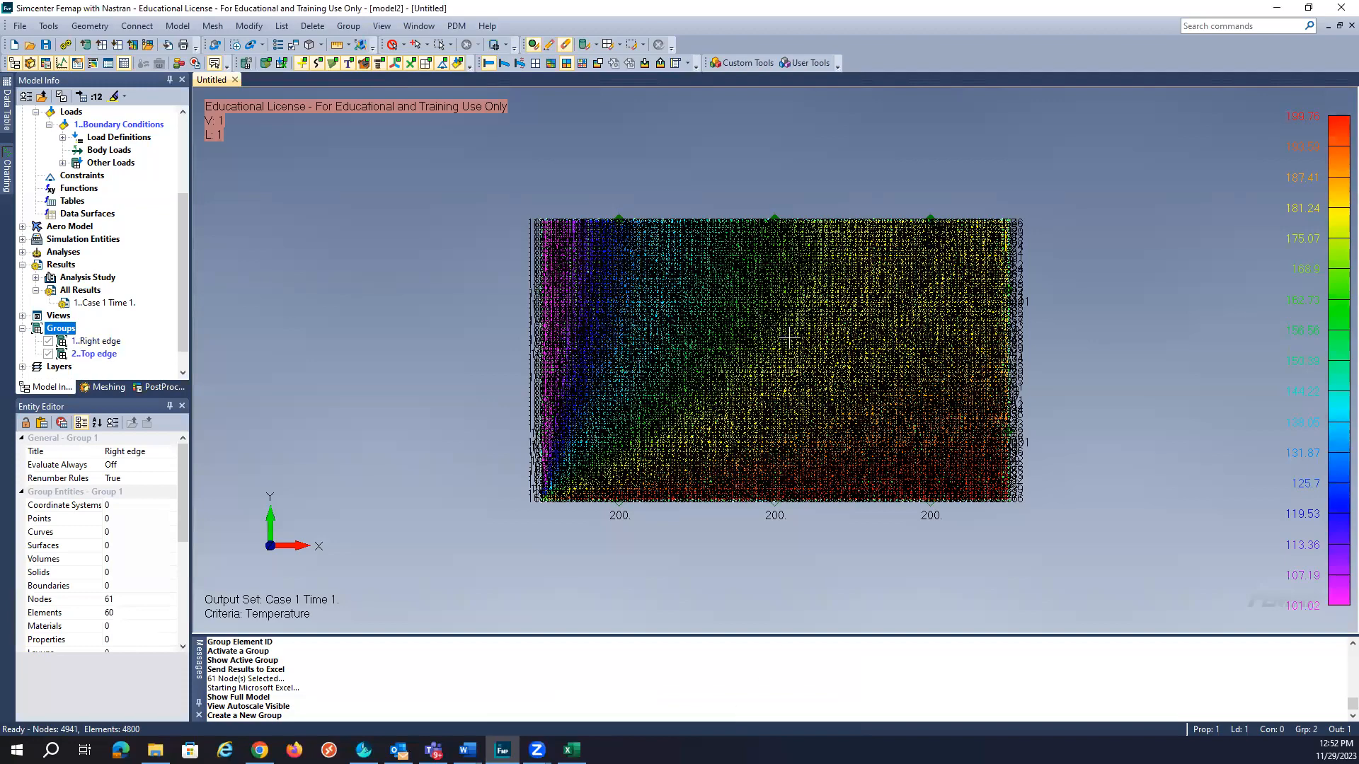
Add the row of elements along the plate's top edge to the Top edge group by box picking.
{"action": "scroll", "coordinate": [759, 283], "scroll_direction": "up", "scroll_amount": 3}
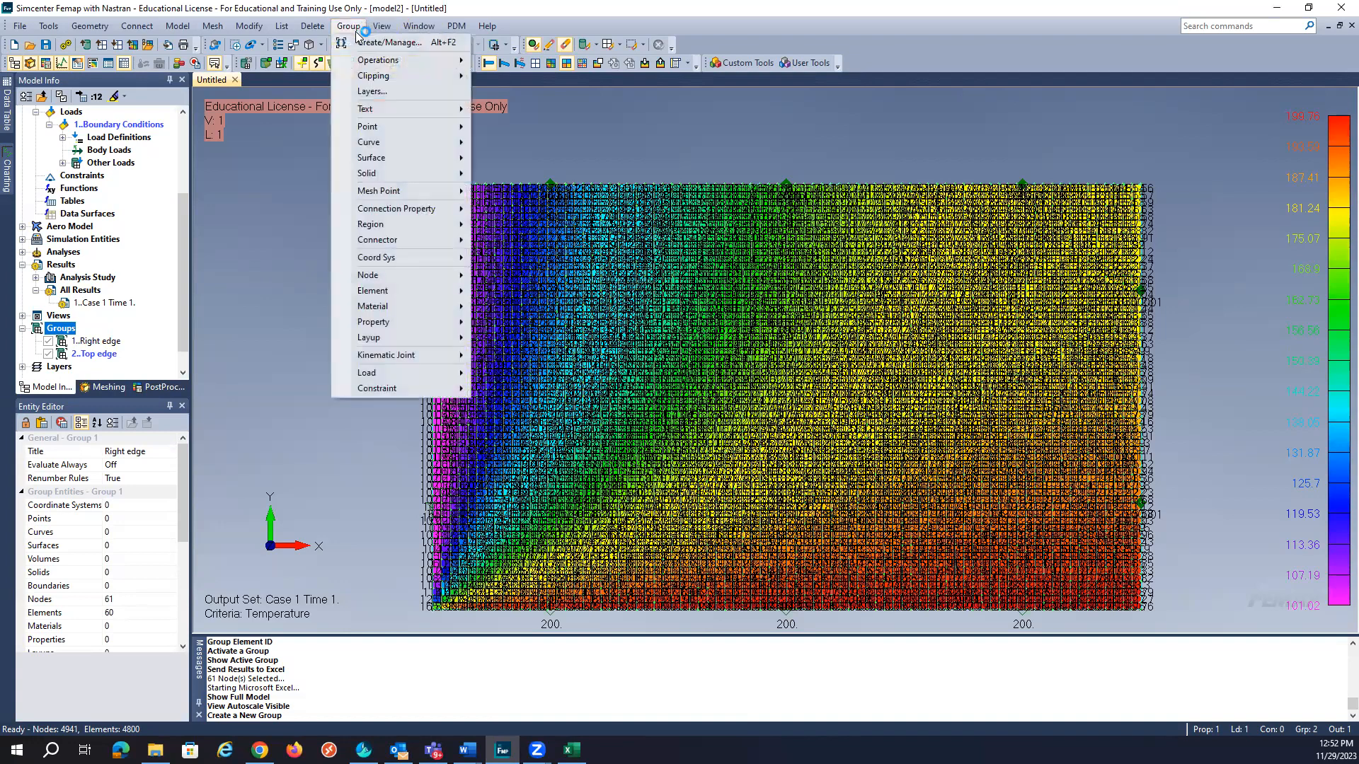
{"action": "mouse_move", "coordinate": [373, 291]}
{"action": "left_click", "coordinate": [500, 293]}
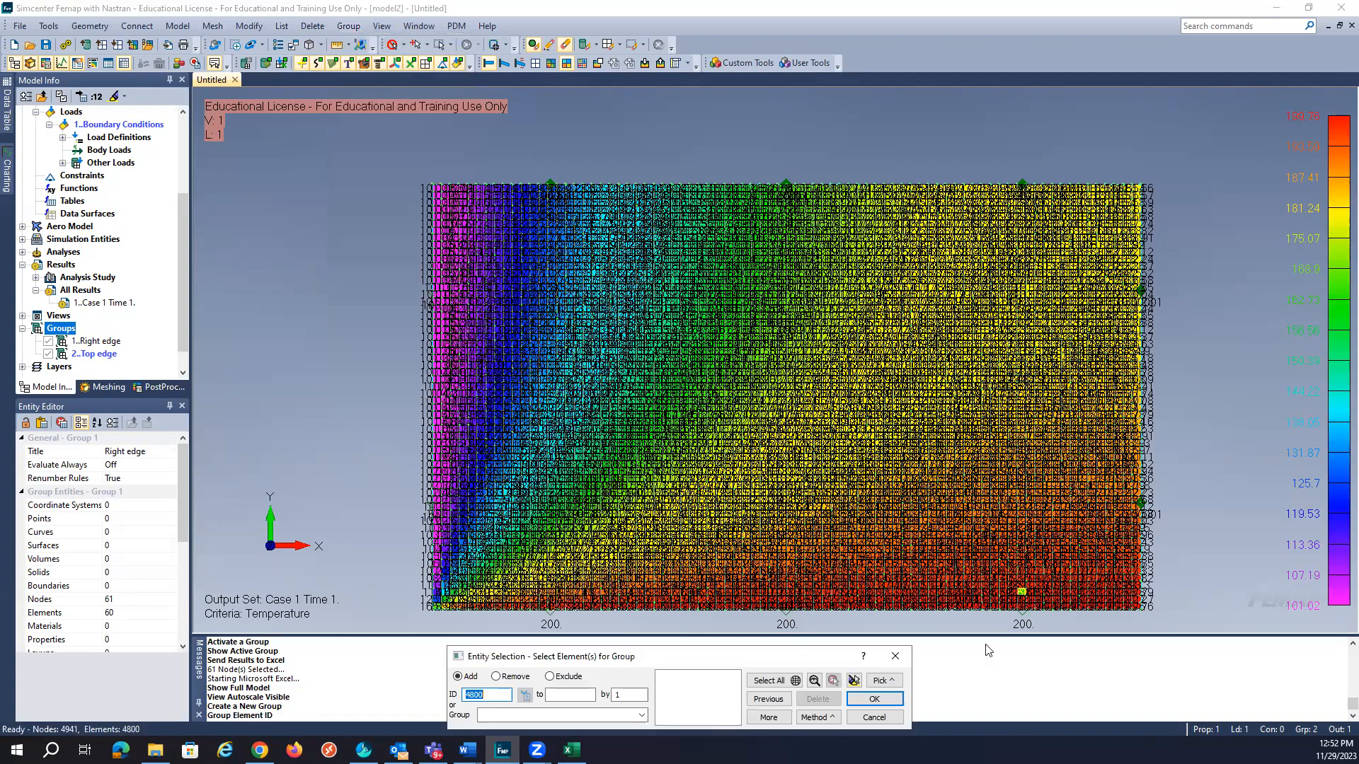
{"action": "left_click", "coordinate": [883, 680]}
{"action": "left_click", "coordinate": [903, 356]}
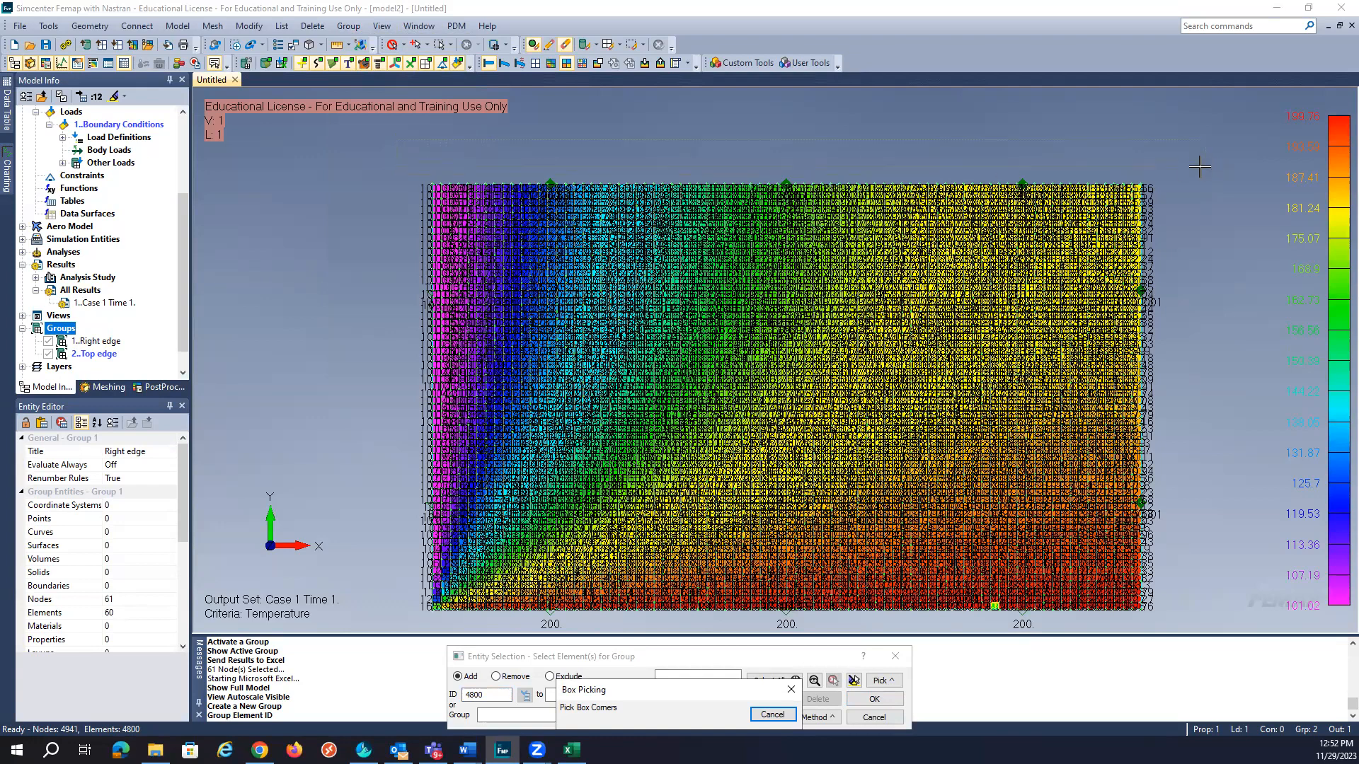
{"action": "left_click", "coordinate": [1158, 186]}
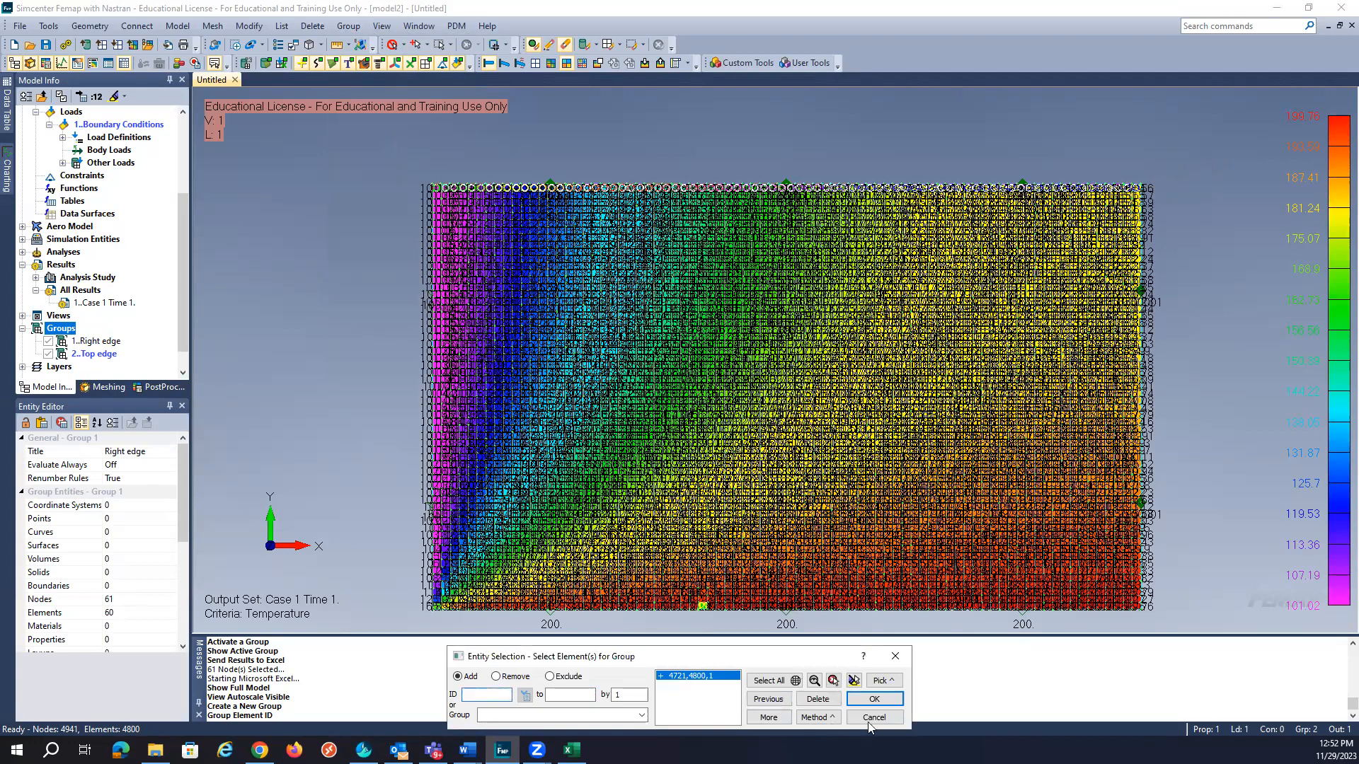
{"action": "left_click", "coordinate": [874, 699]}
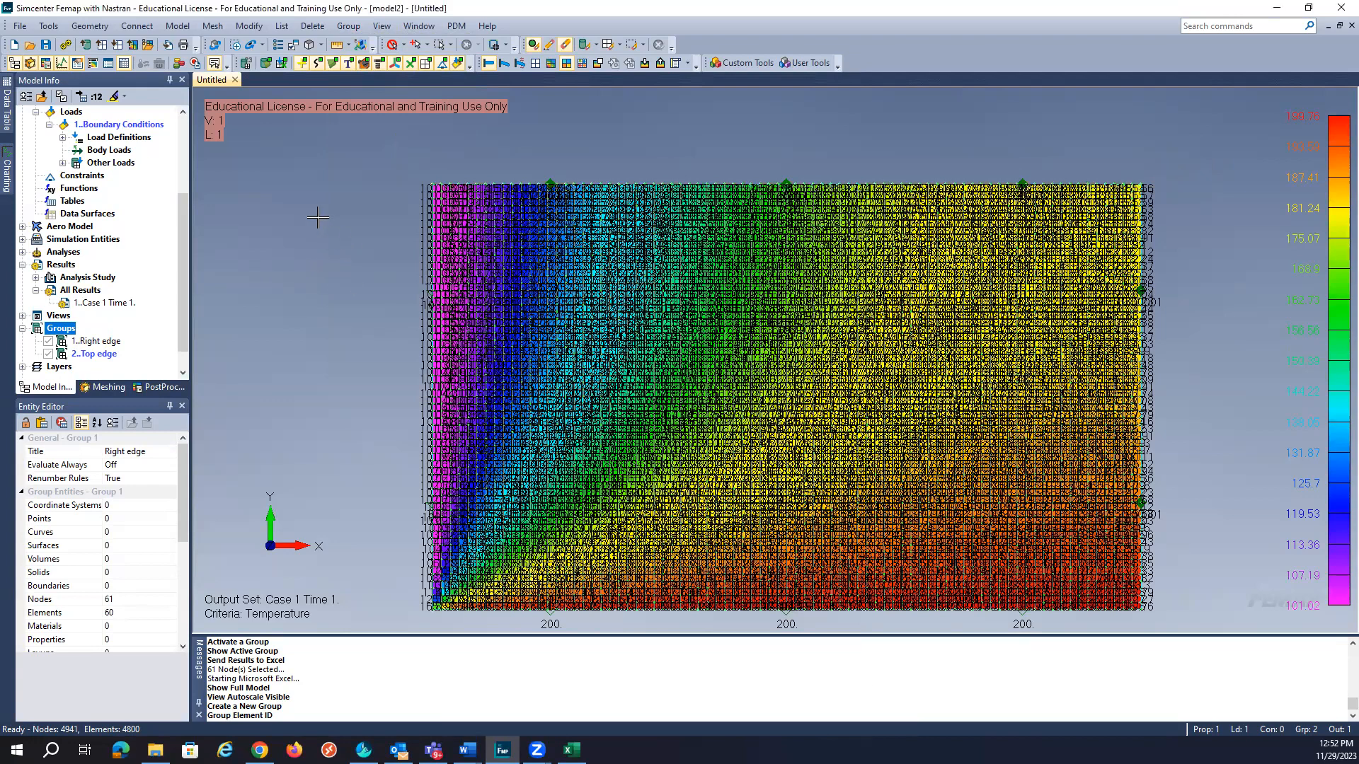
Add the row of nodes along the plate's top edge to the Top edge group by box picking.
{"action": "left_click", "coordinate": [349, 26]}
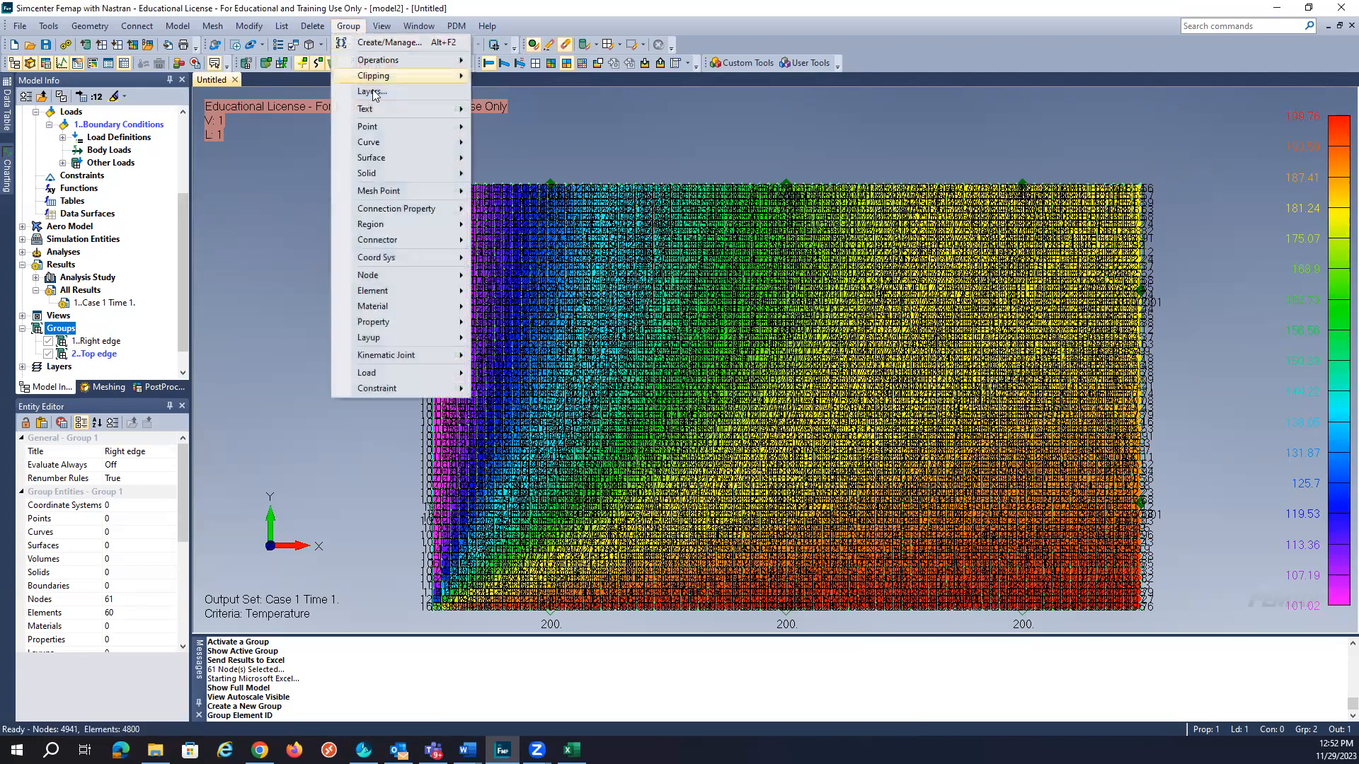
{"action": "mouse_move", "coordinate": [446, 276]}
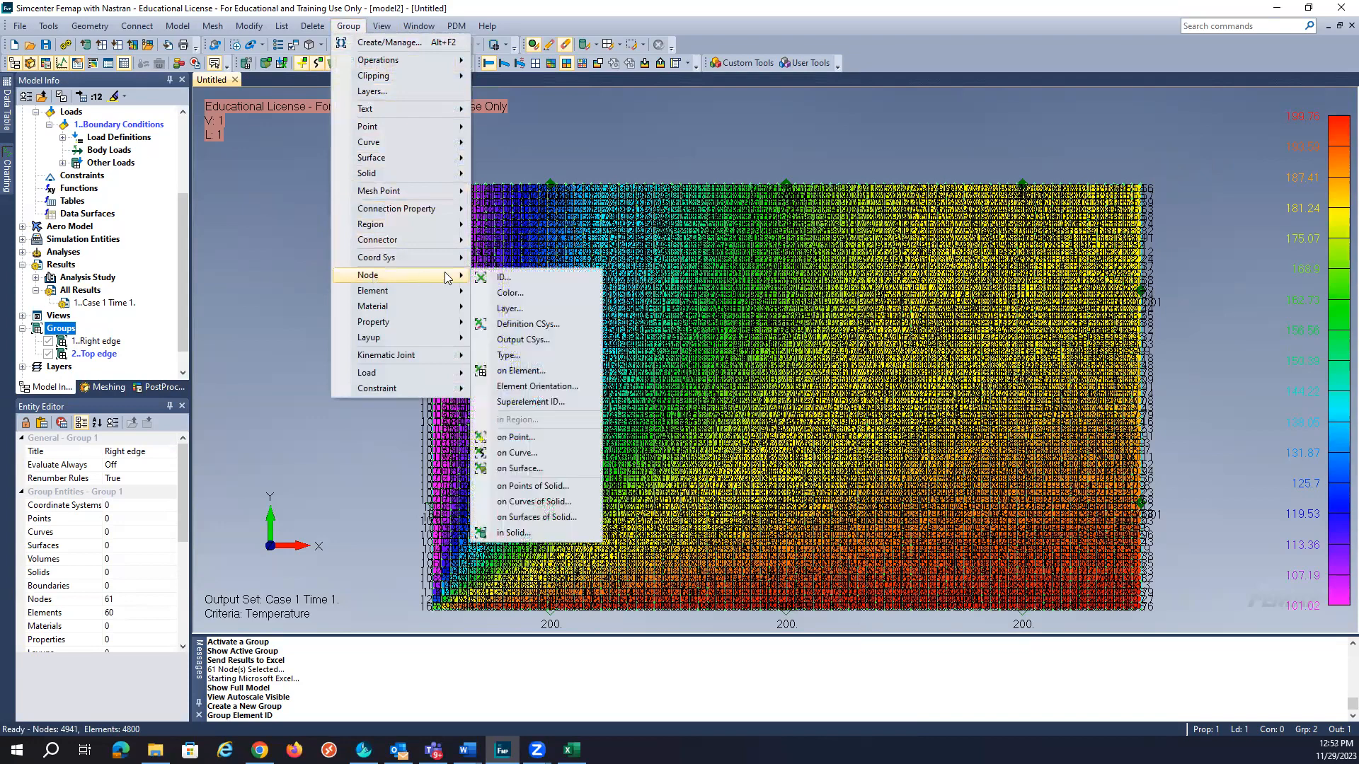
{"action": "left_click", "coordinate": [488, 278]}
{"action": "left_click", "coordinate": [882, 680]}
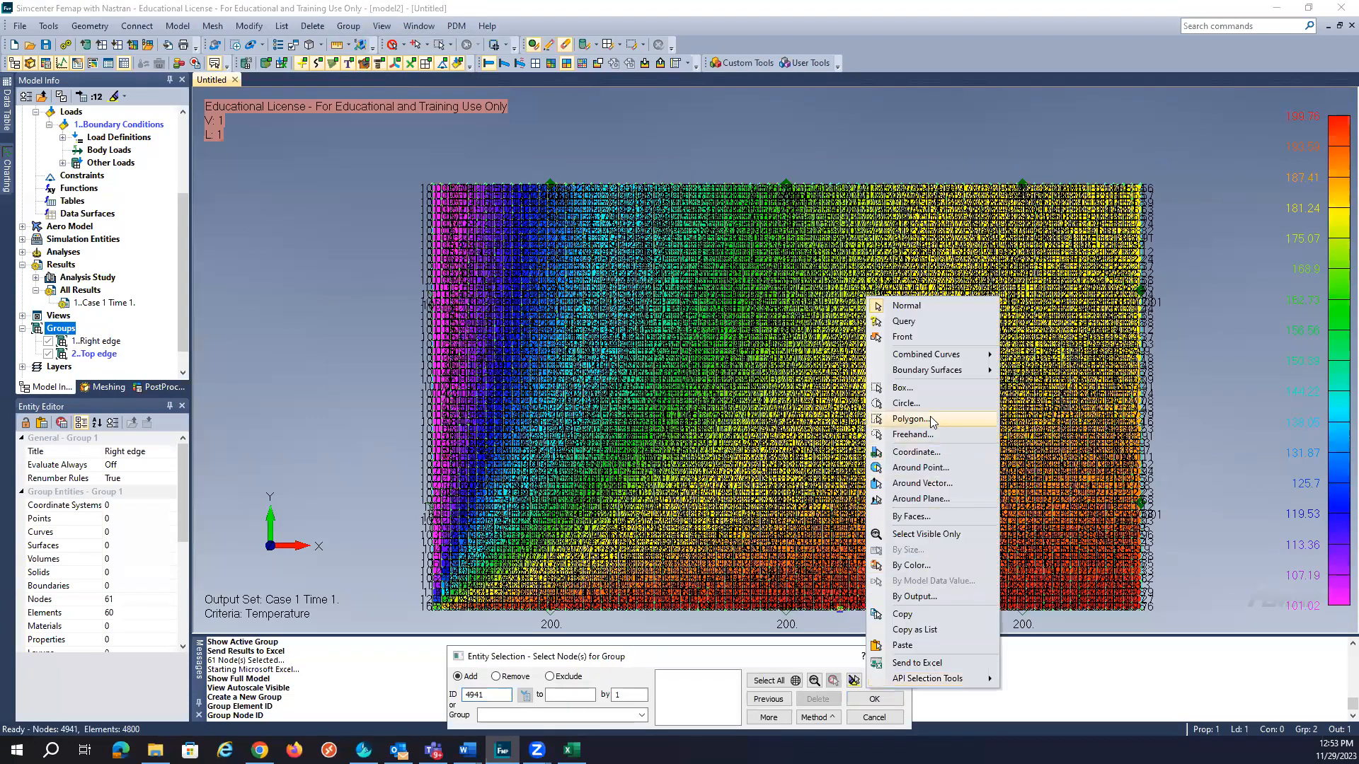
{"action": "left_click", "coordinate": [906, 387]}
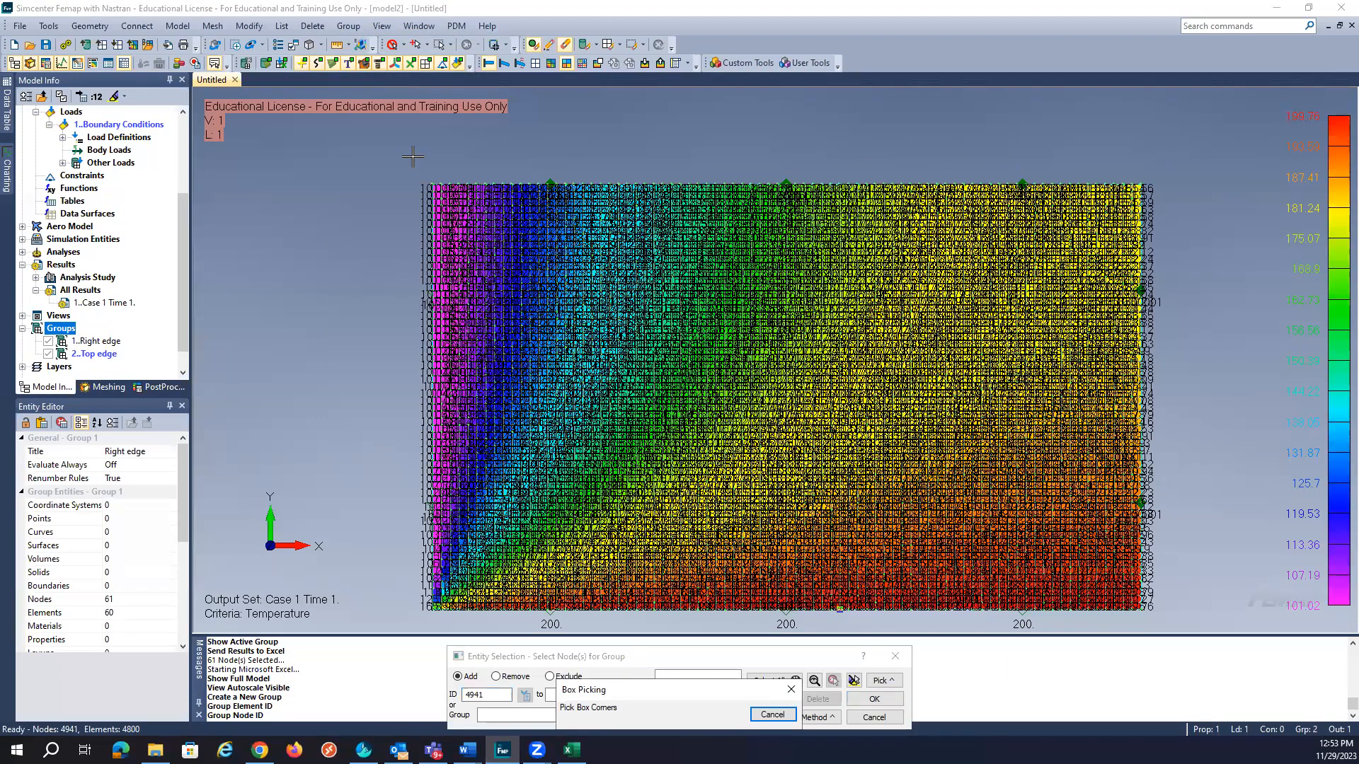
{"action": "left_click_drag", "start_coordinate": [413, 156], "coordinate": [1158, 185]}
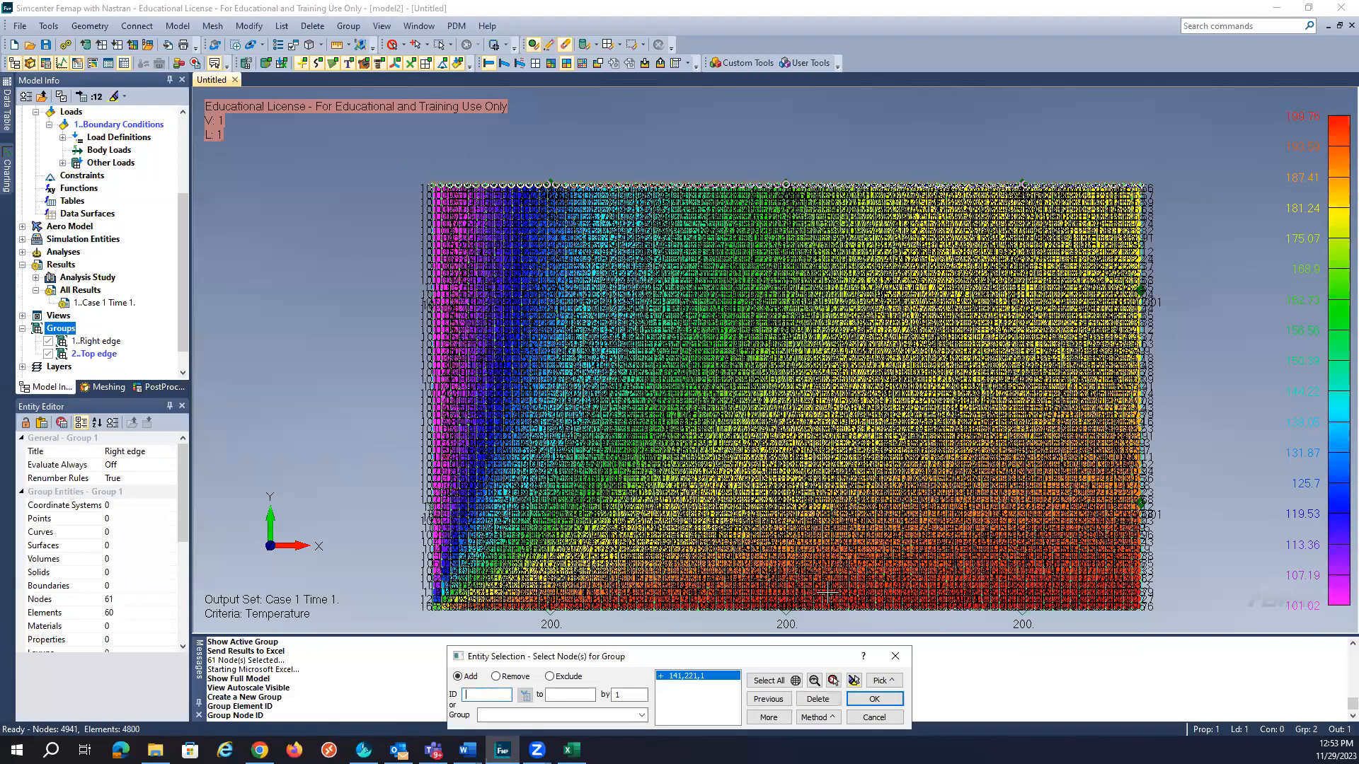
{"action": "left_click", "coordinate": [870, 699]}
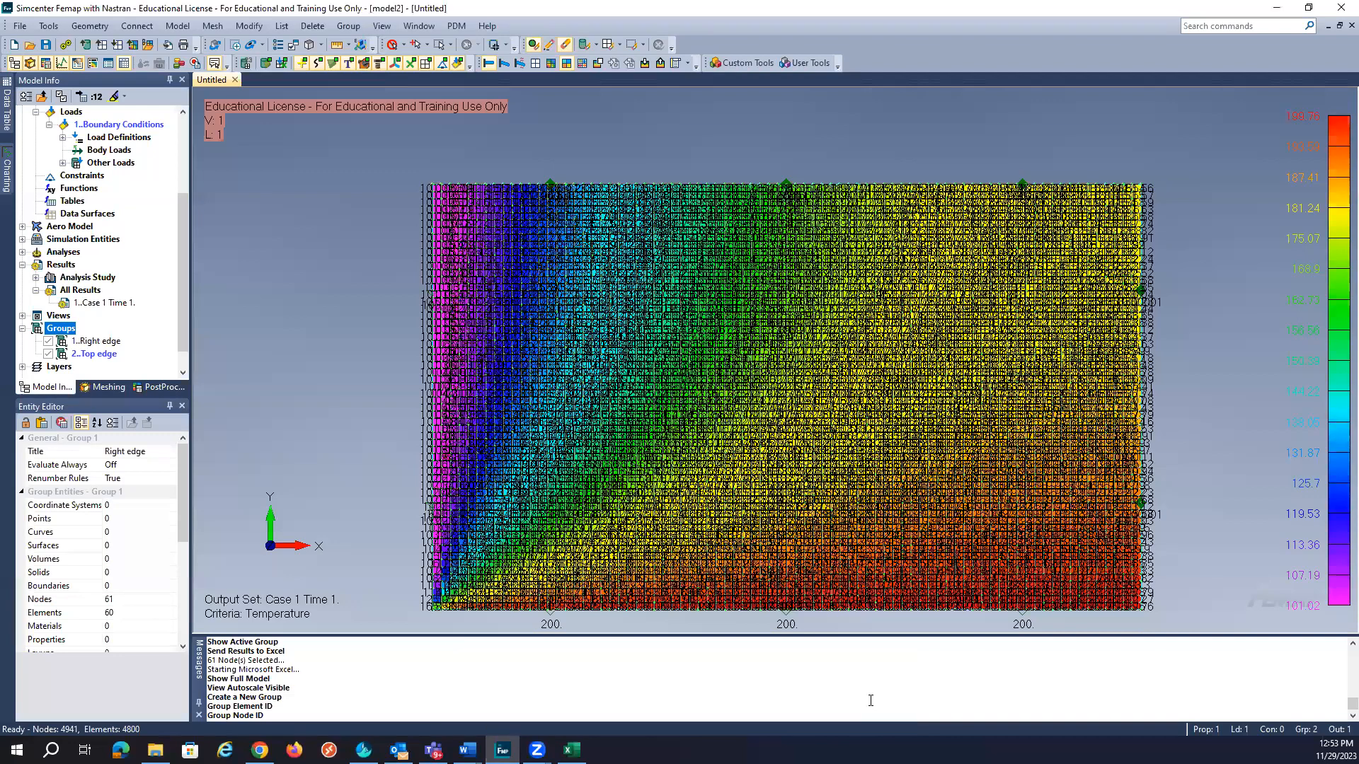
Activate the Top edge group and display only that group.
{"action": "double_click", "coordinate": [94, 354]}
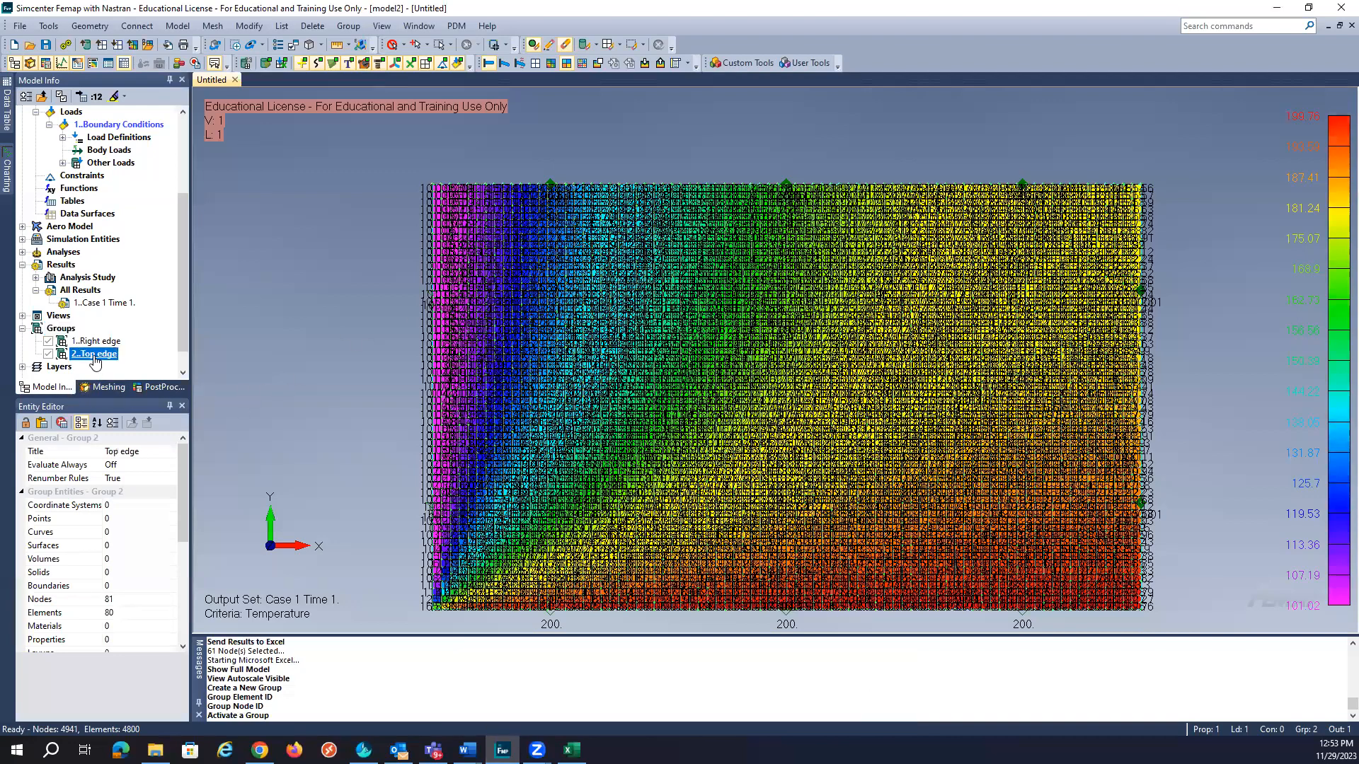
{"action": "right_click", "coordinate": [94, 357]}
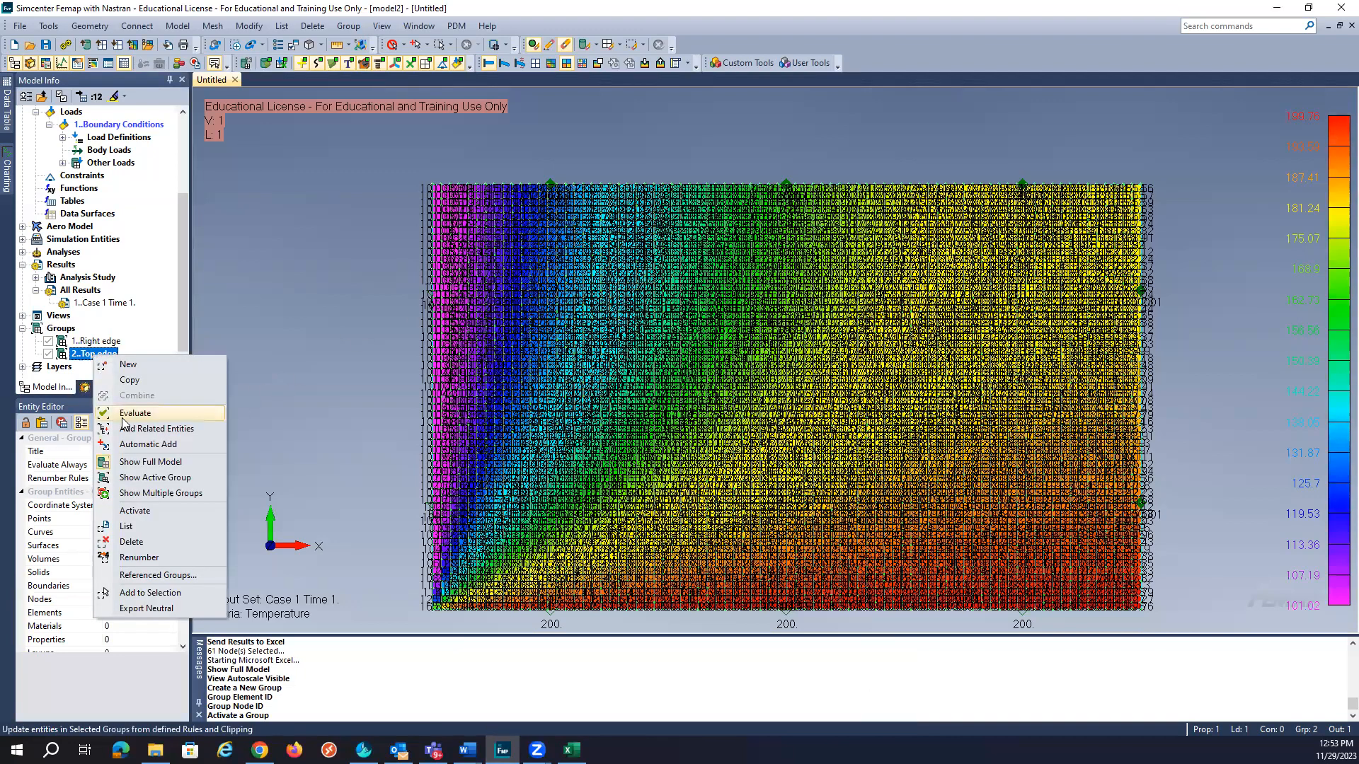
{"action": "left_click", "coordinate": [135, 476]}
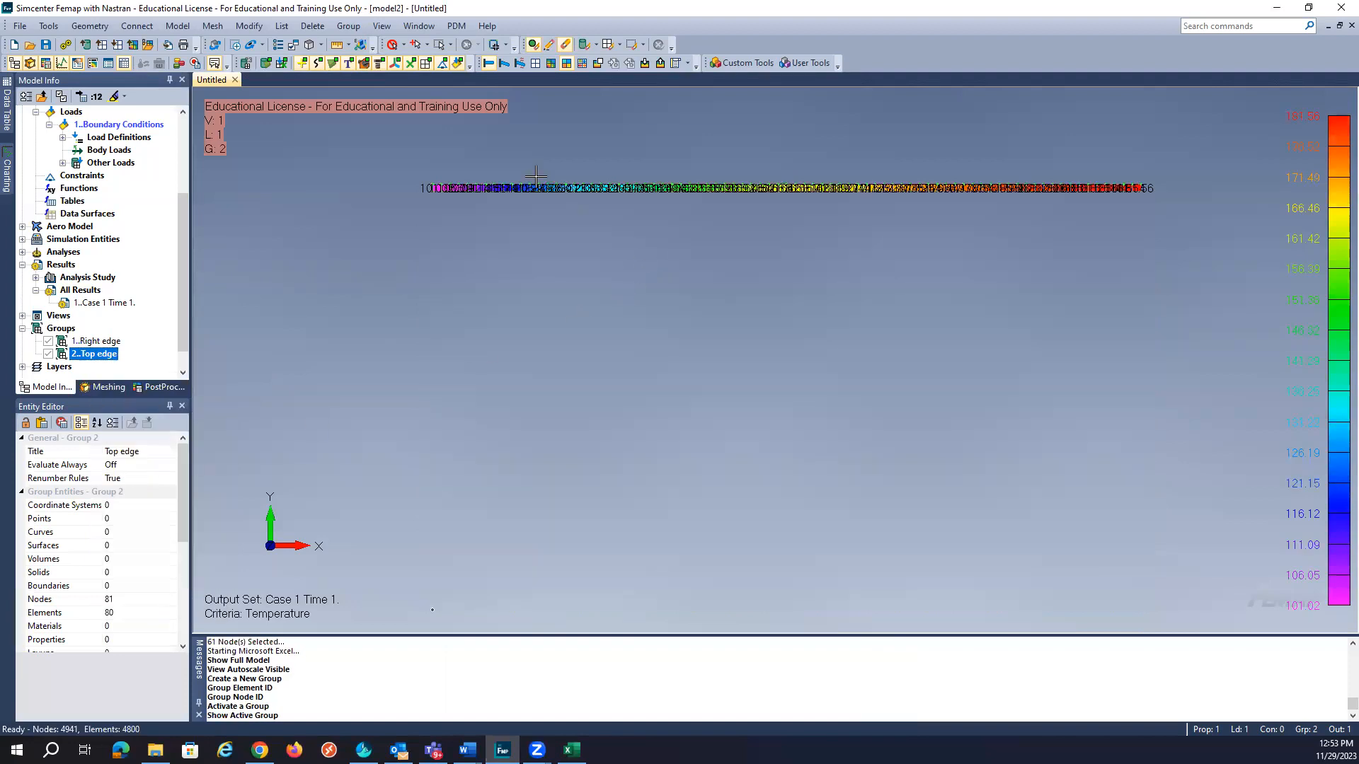
Send the Case 1 Time 1 Temperature results for the box-picked top-edge nodes to Excel, with nodes in rows and output vectors in columns.
{"action": "left_click", "coordinate": [280, 27]}
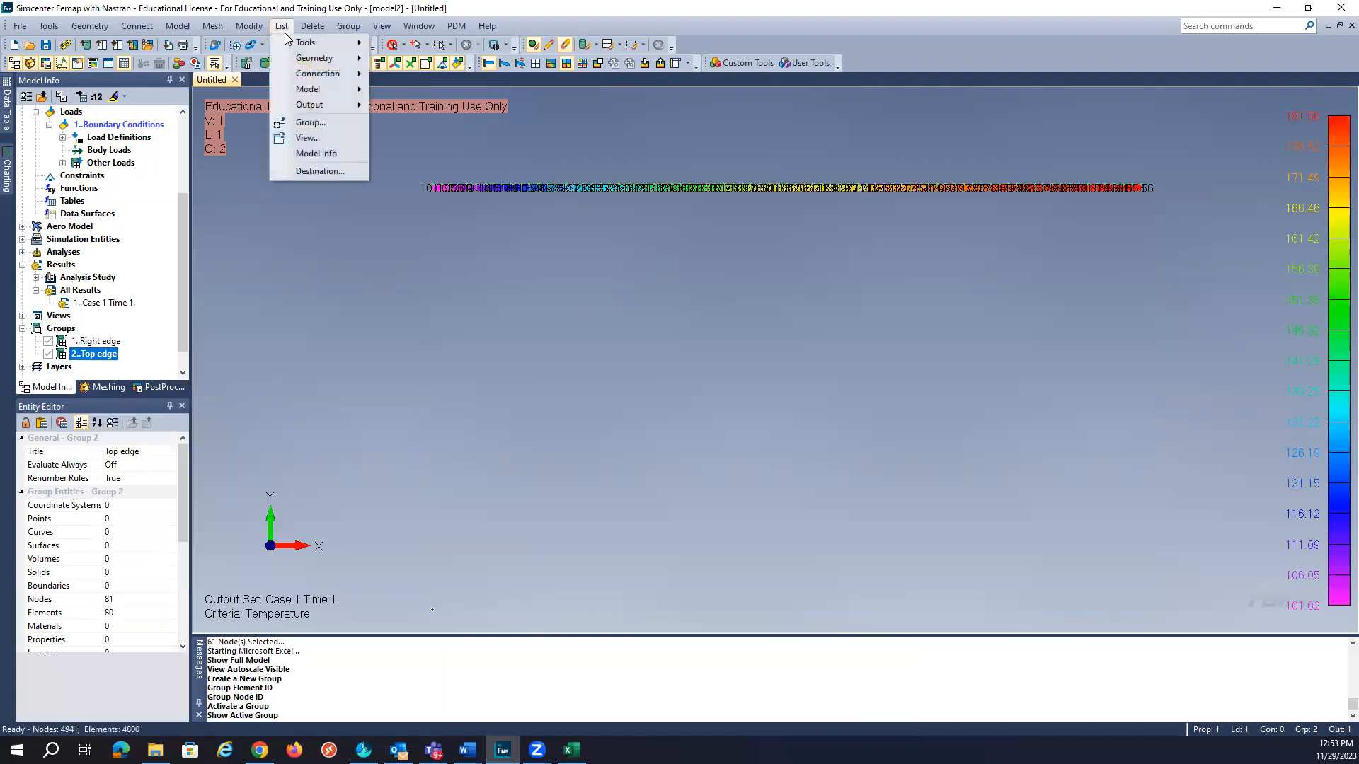
{"action": "mouse_move", "coordinate": [303, 108]}
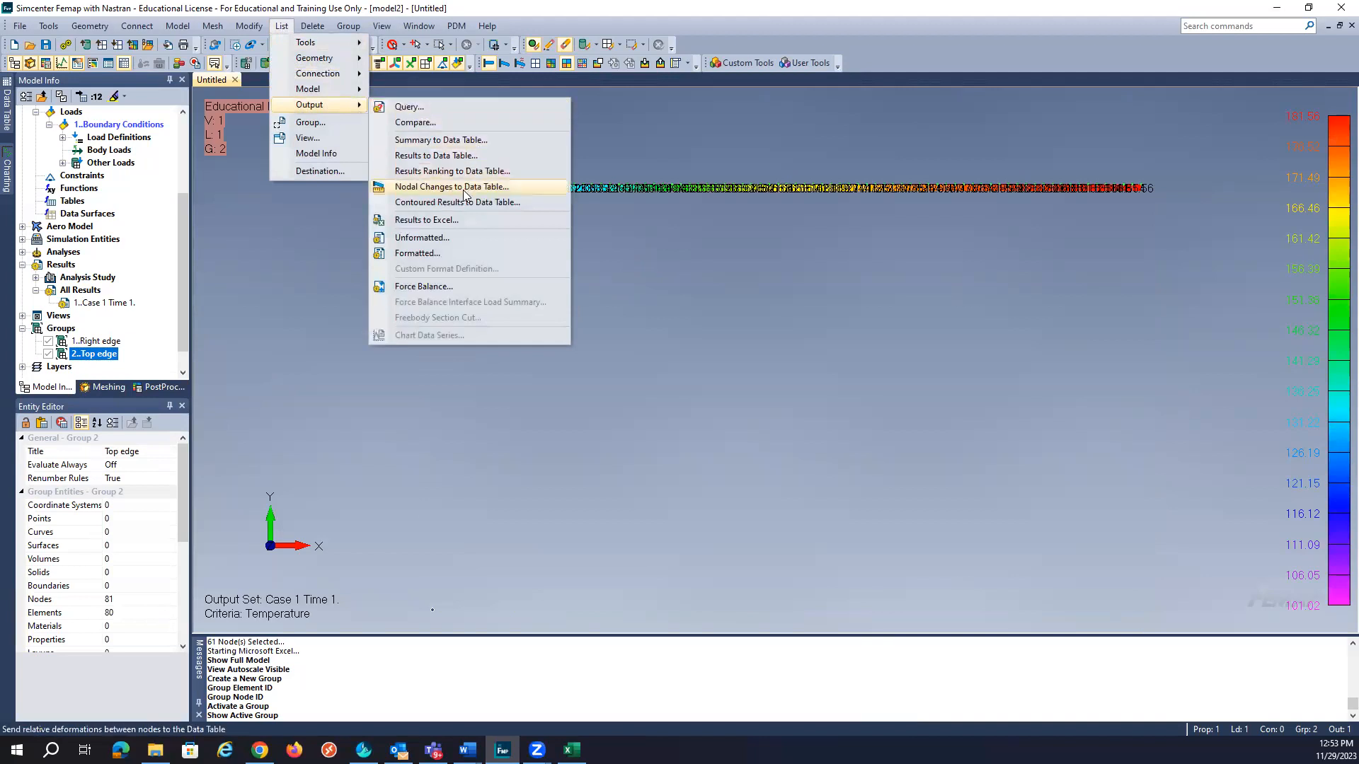
{"action": "left_click", "coordinate": [446, 222]}
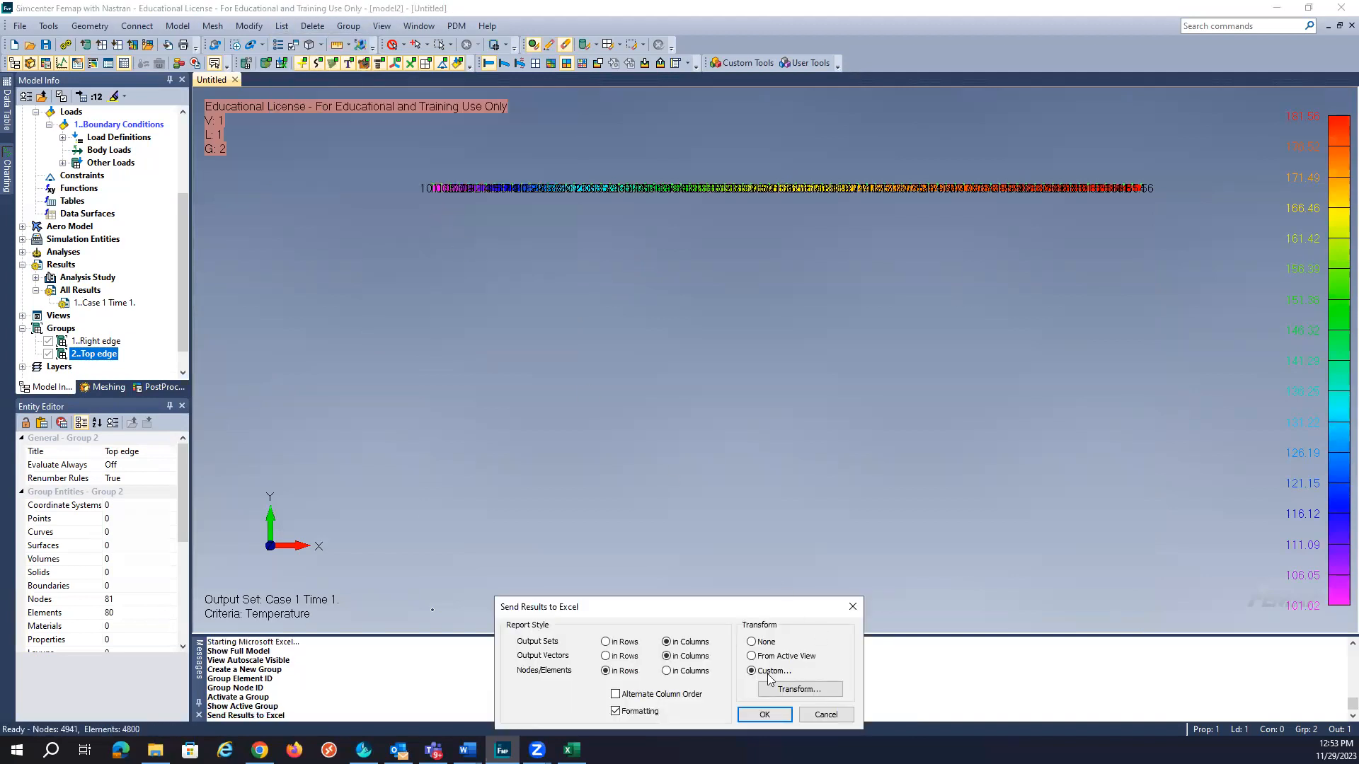
{"action": "left_click", "coordinate": [764, 715]}
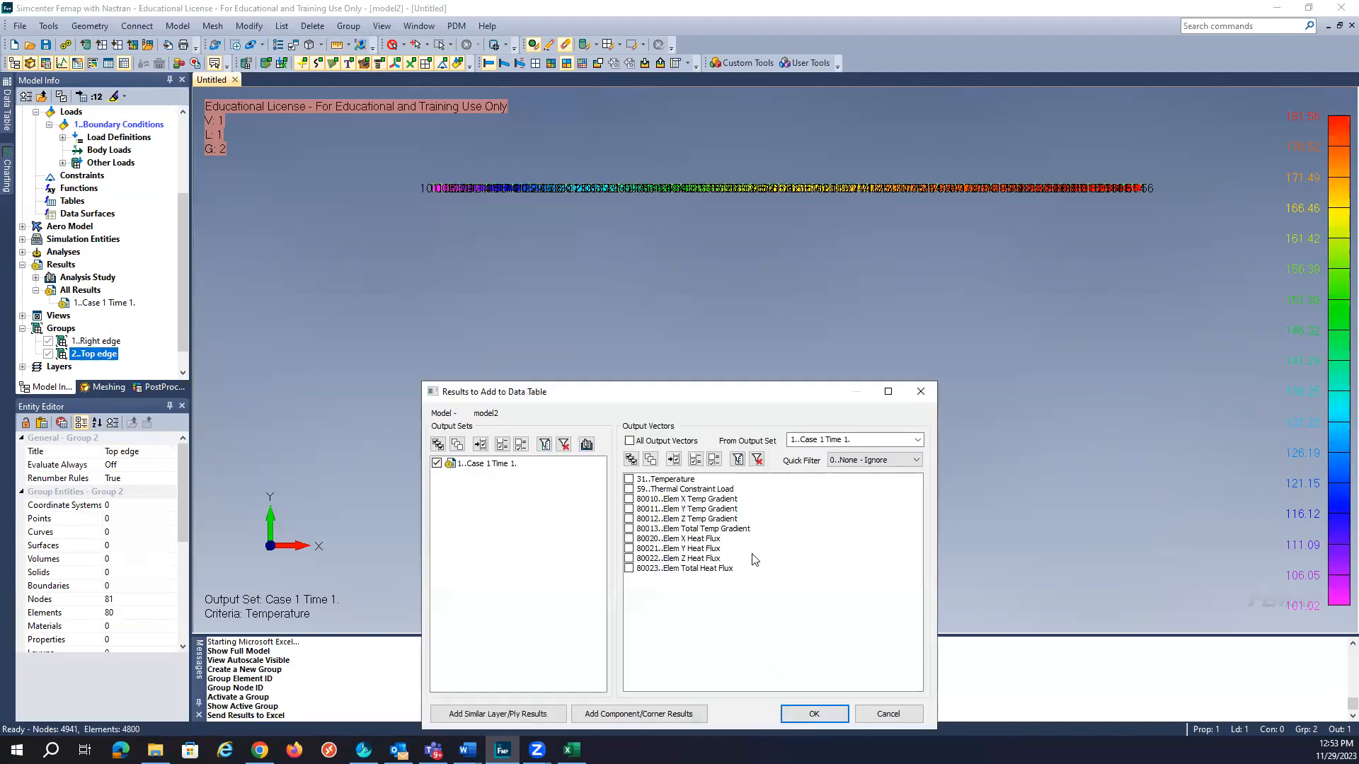
{"action": "left_click", "coordinate": [811, 715]}
{"action": "left_click", "coordinate": [854, 680]}
{"action": "left_click", "coordinate": [913, 388]}
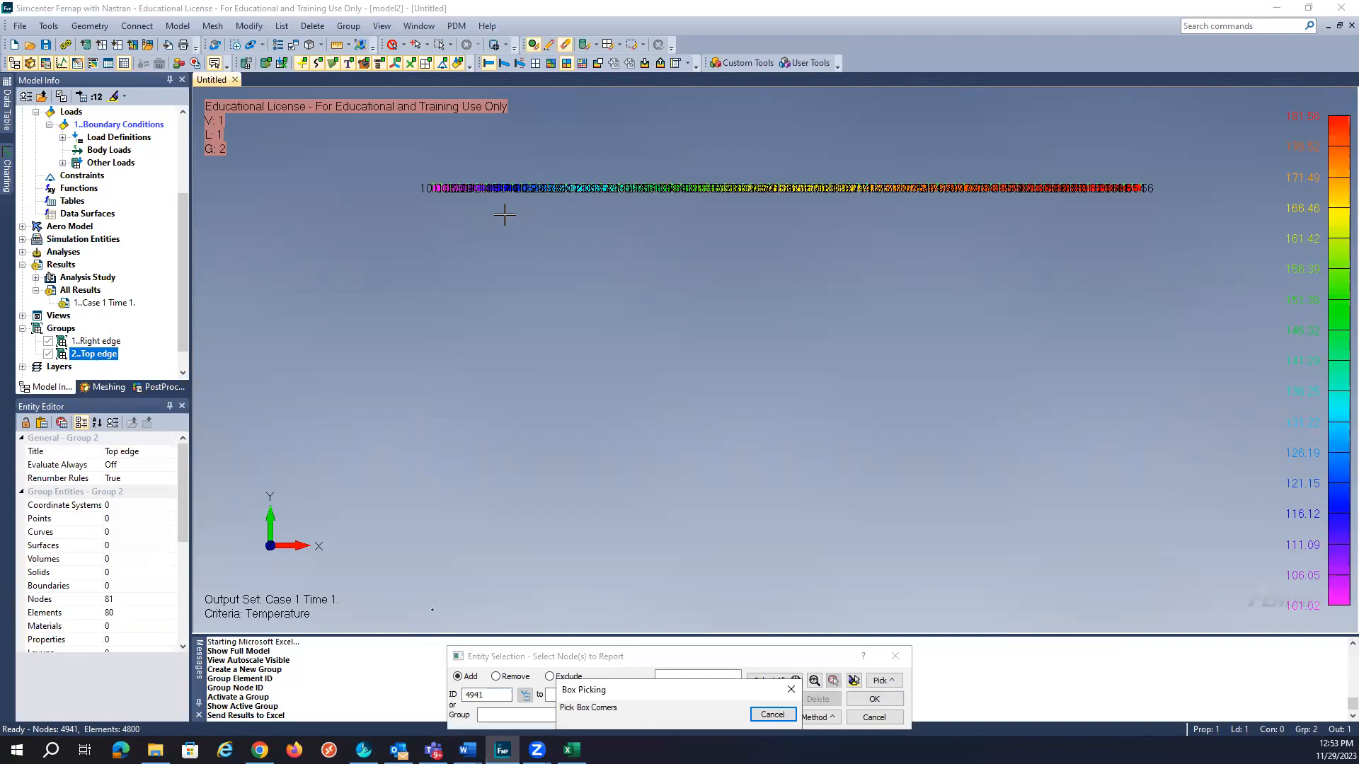
{"action": "left_click", "coordinate": [1173, 226]}
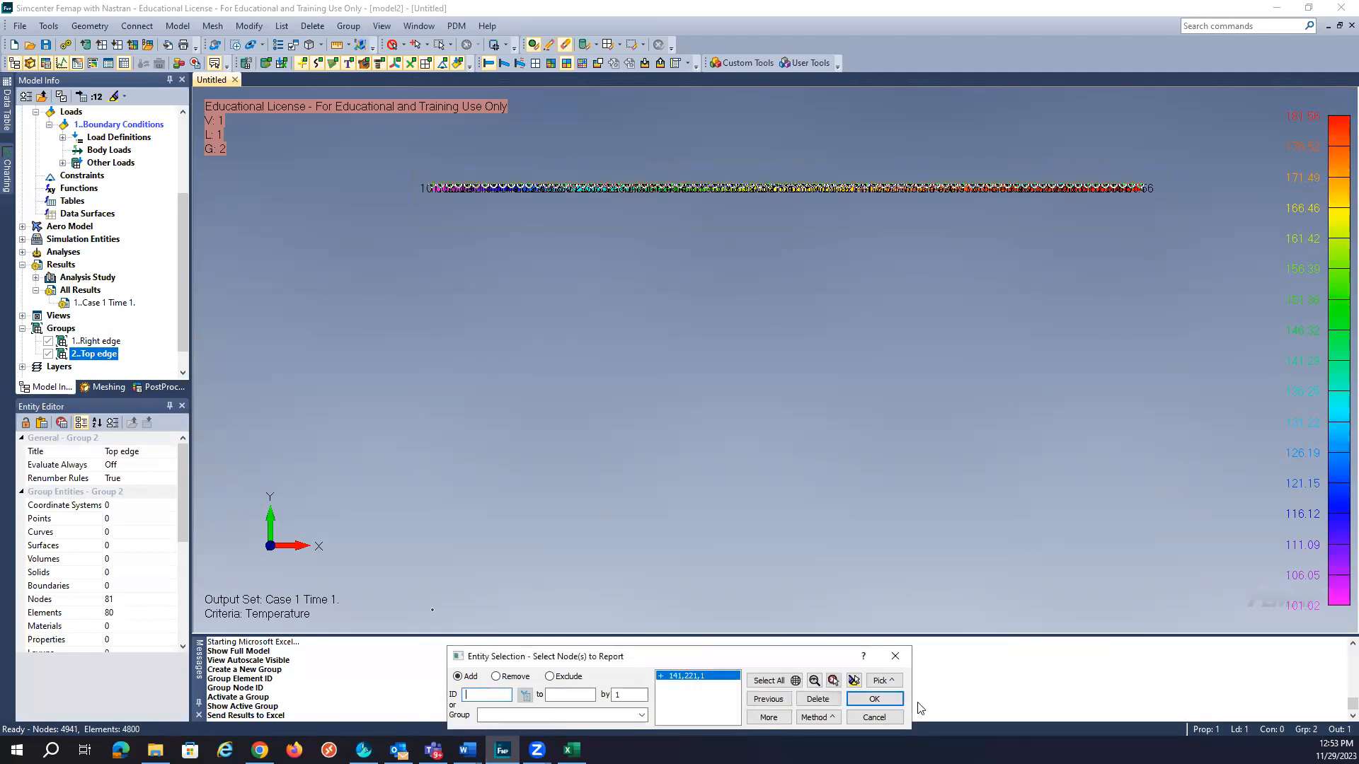
{"action": "left_click", "coordinate": [874, 698]}
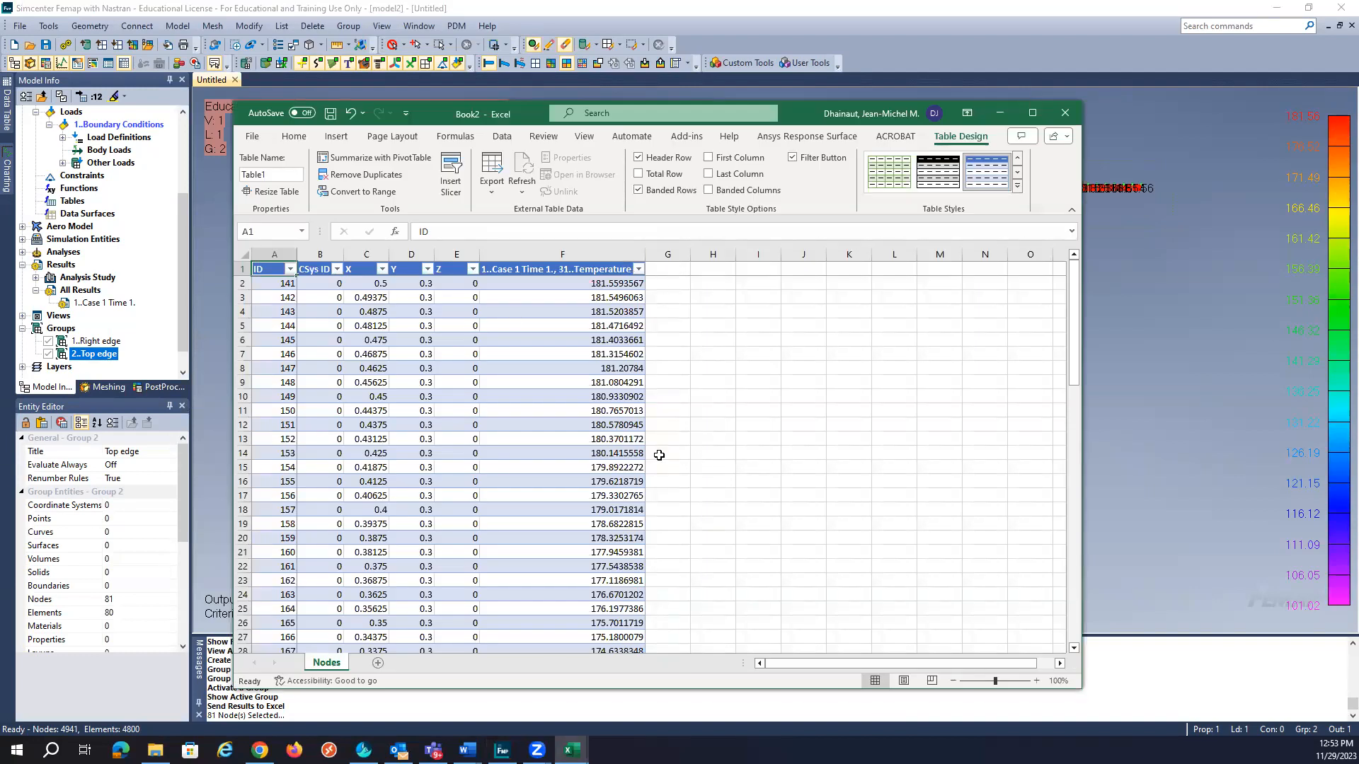
In the exported top-edge sheet, average the temperature column in cell F83 with =average(f2:f82).
{"action": "scroll", "coordinate": [659, 455], "scroll_direction": "down", "scroll_amount": 20}
{"action": "scroll", "coordinate": [659, 454], "scroll_direction": "up", "scroll_amount": 20}
{"action": "scroll", "coordinate": [623, 498], "scroll_direction": "down", "scroll_amount": 20}
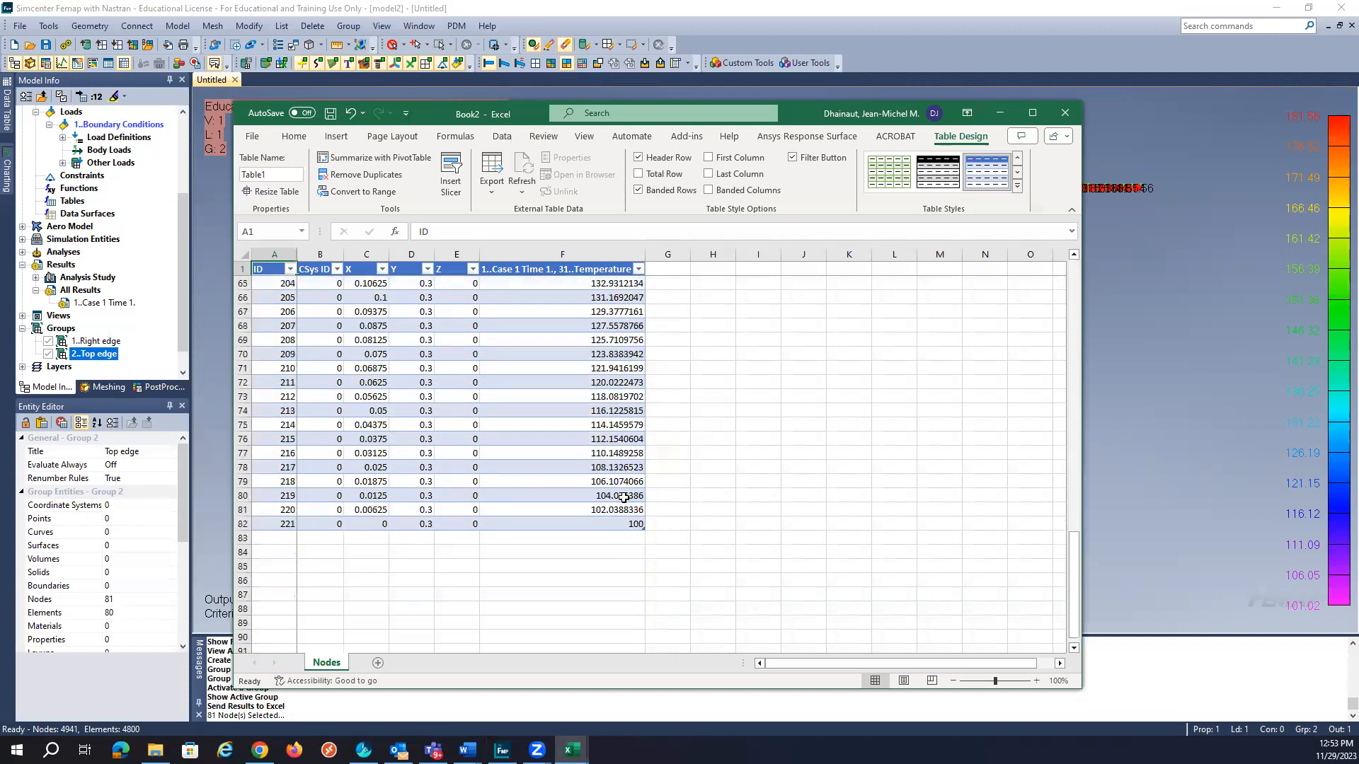
{"action": "left_click", "coordinate": [591, 540]}
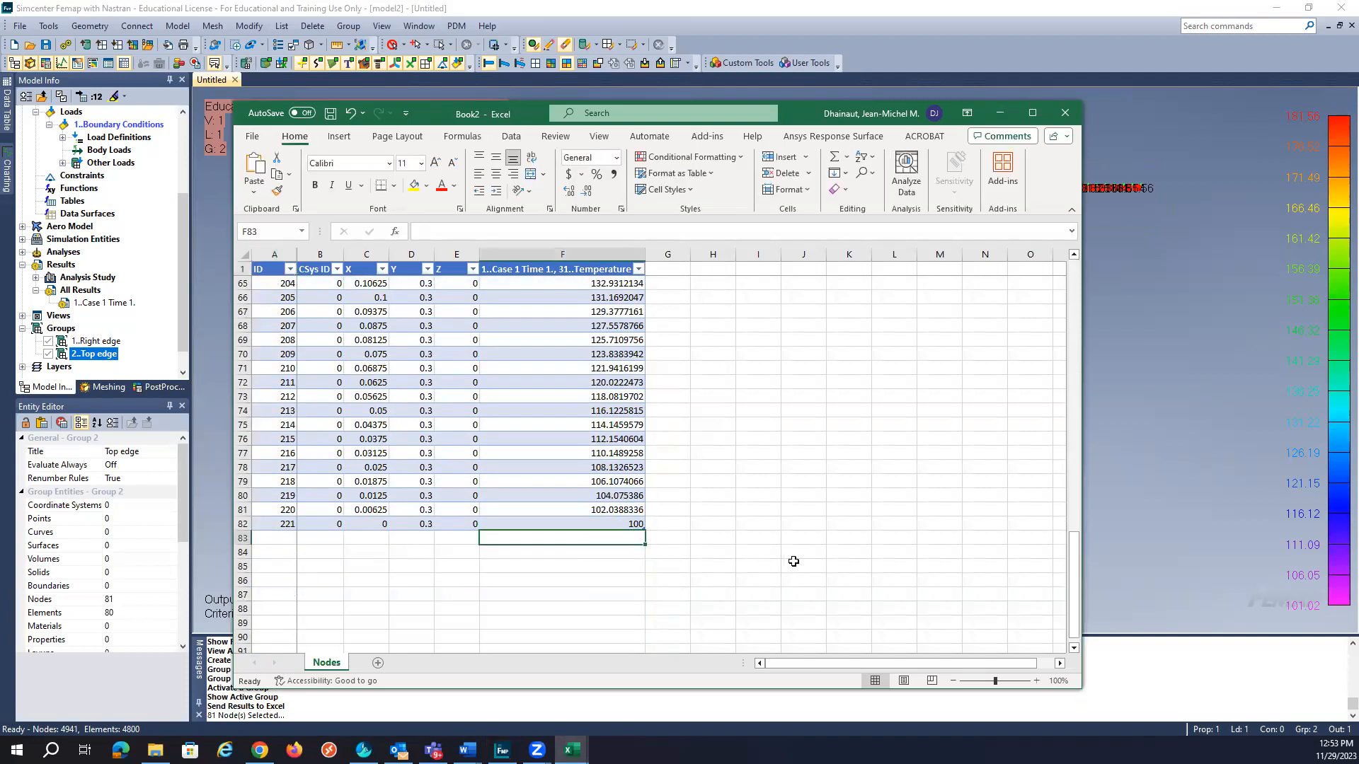
{"action": "type", "text": "average(f2:f82"}
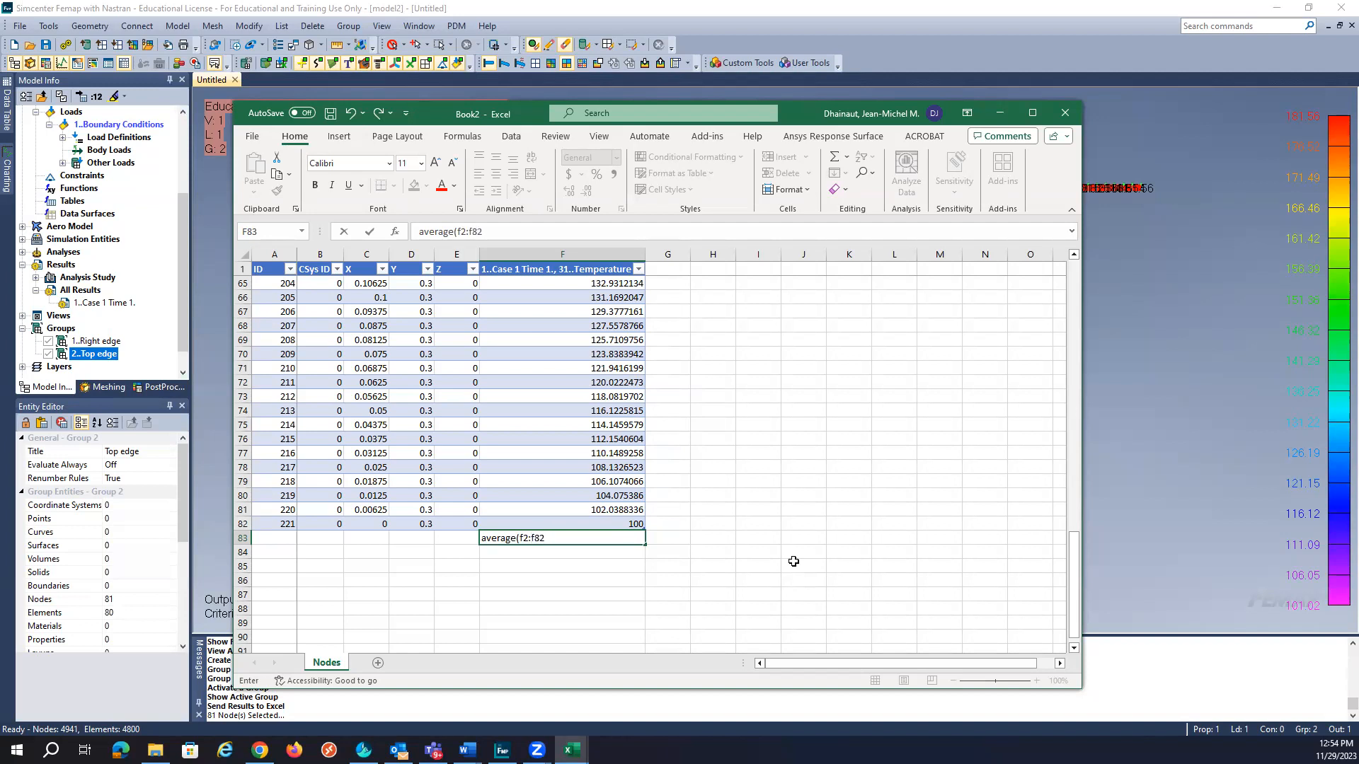
{"action": "key", "text": "Return"}
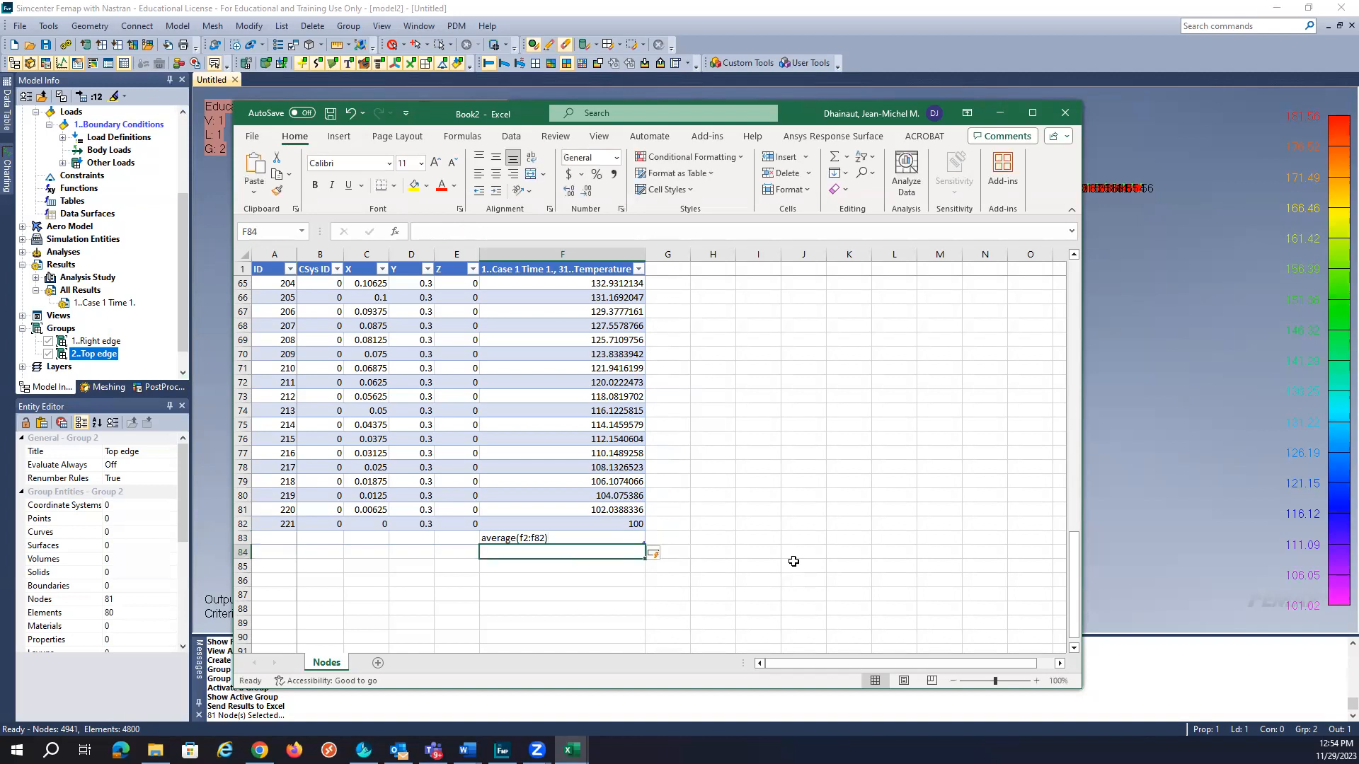
{"action": "left_click", "coordinate": [544, 538]}
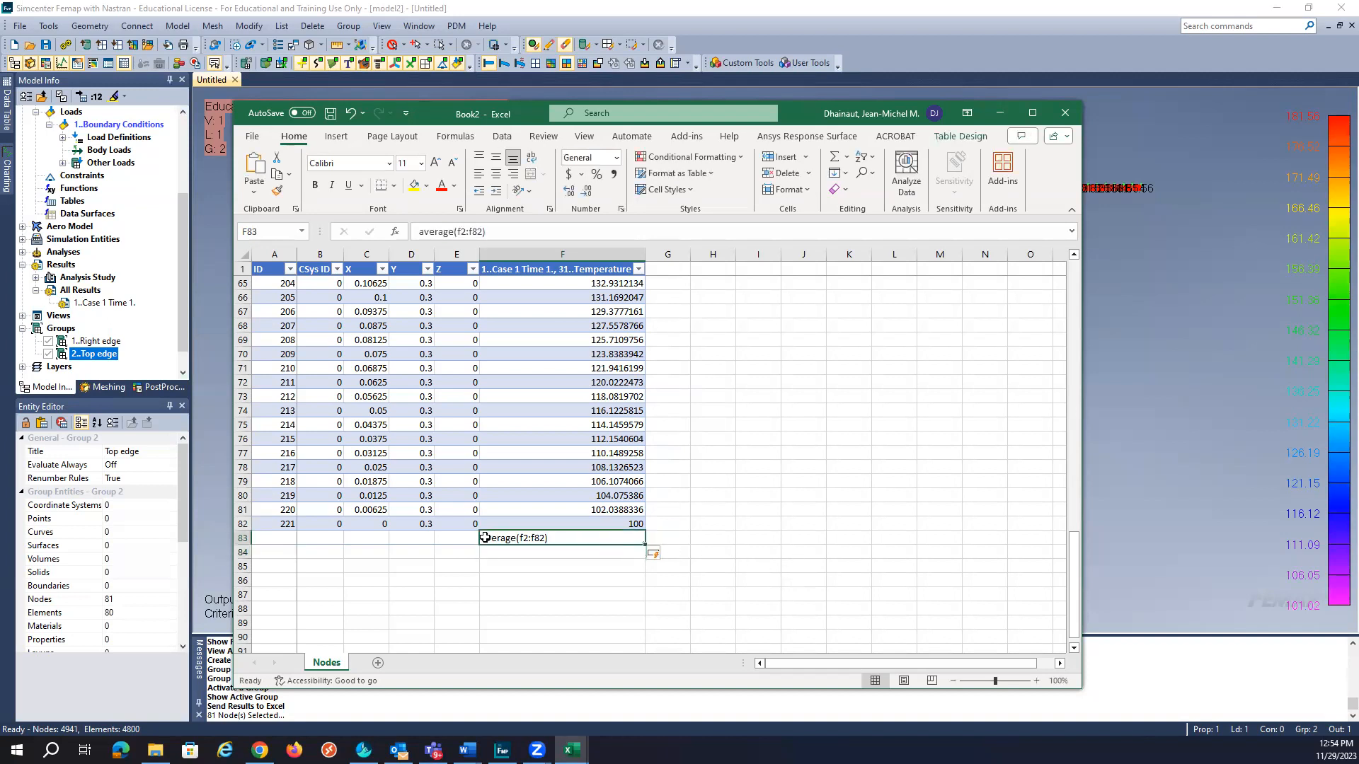
{"action": "left_click", "coordinate": [419, 232]}
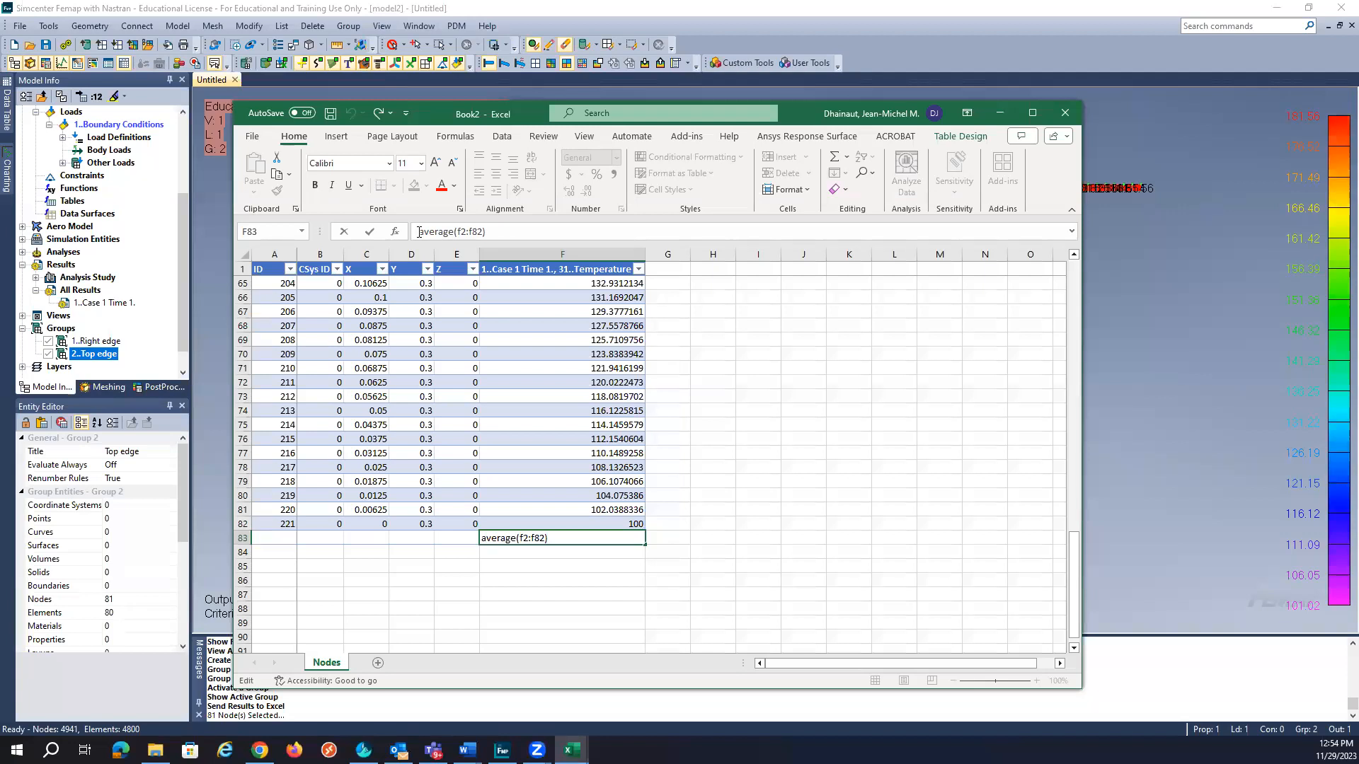
{"action": "type", "text": "="}
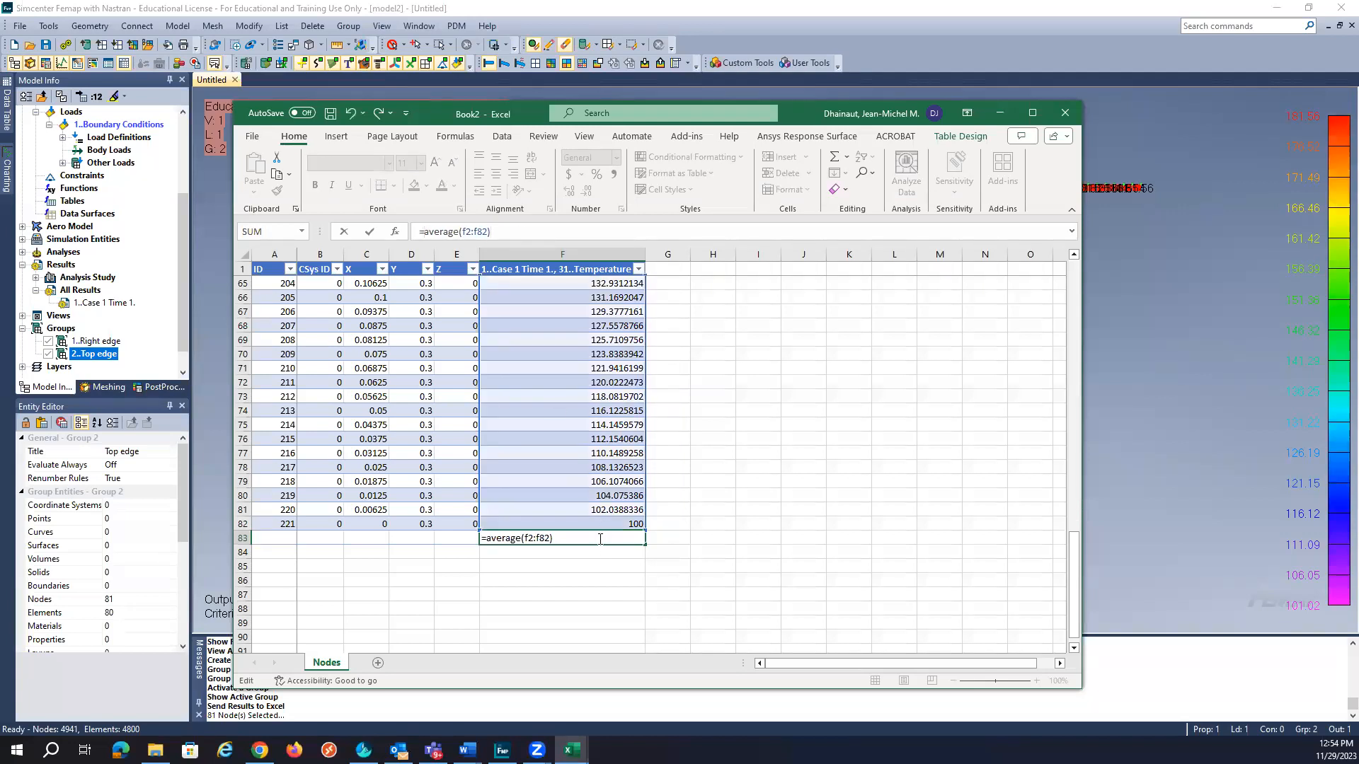
{"action": "key", "text": "Return"}
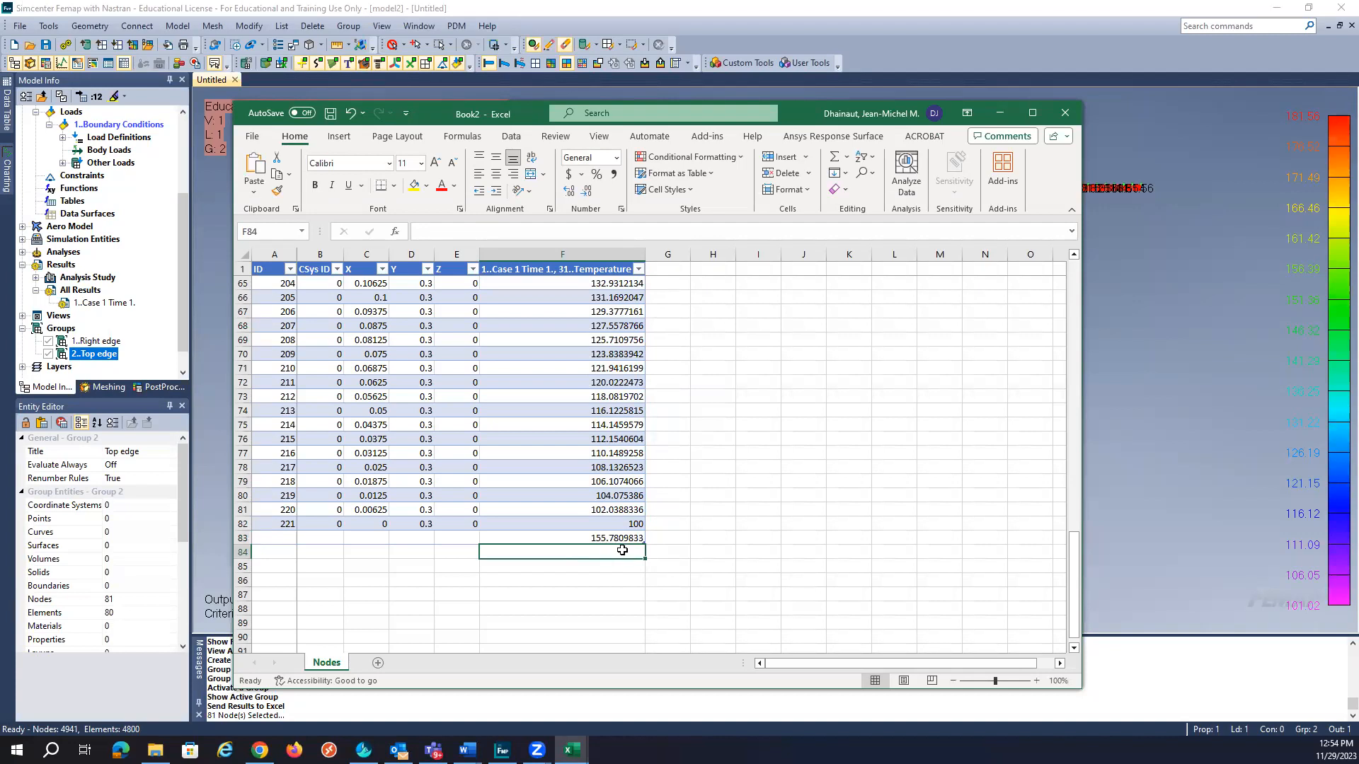
Return to Femap, show the full model again and switch the view's contour style from Criteria to Contour.
{"action": "left_click", "coordinate": [998, 113]}
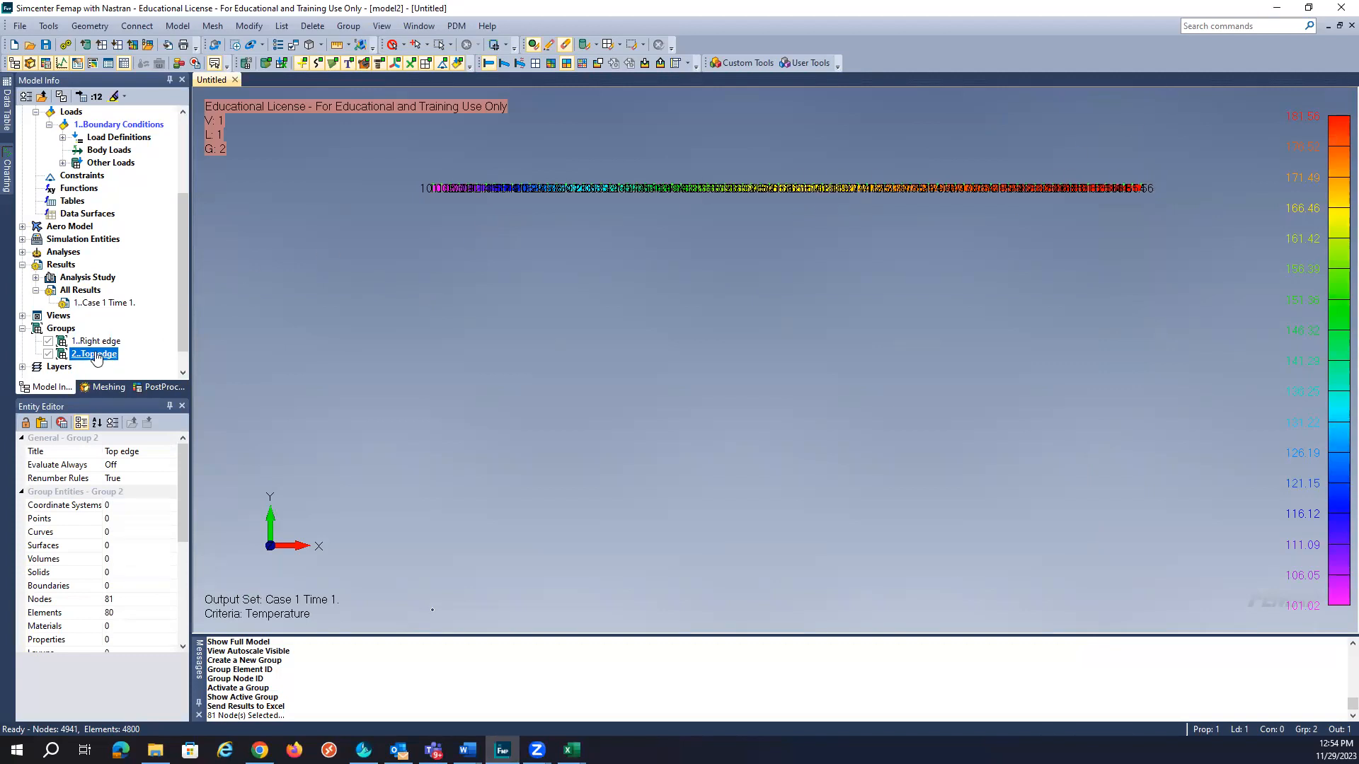
{"action": "right_click", "coordinate": [97, 355]}
{"action": "right_click", "coordinate": [62, 329]}
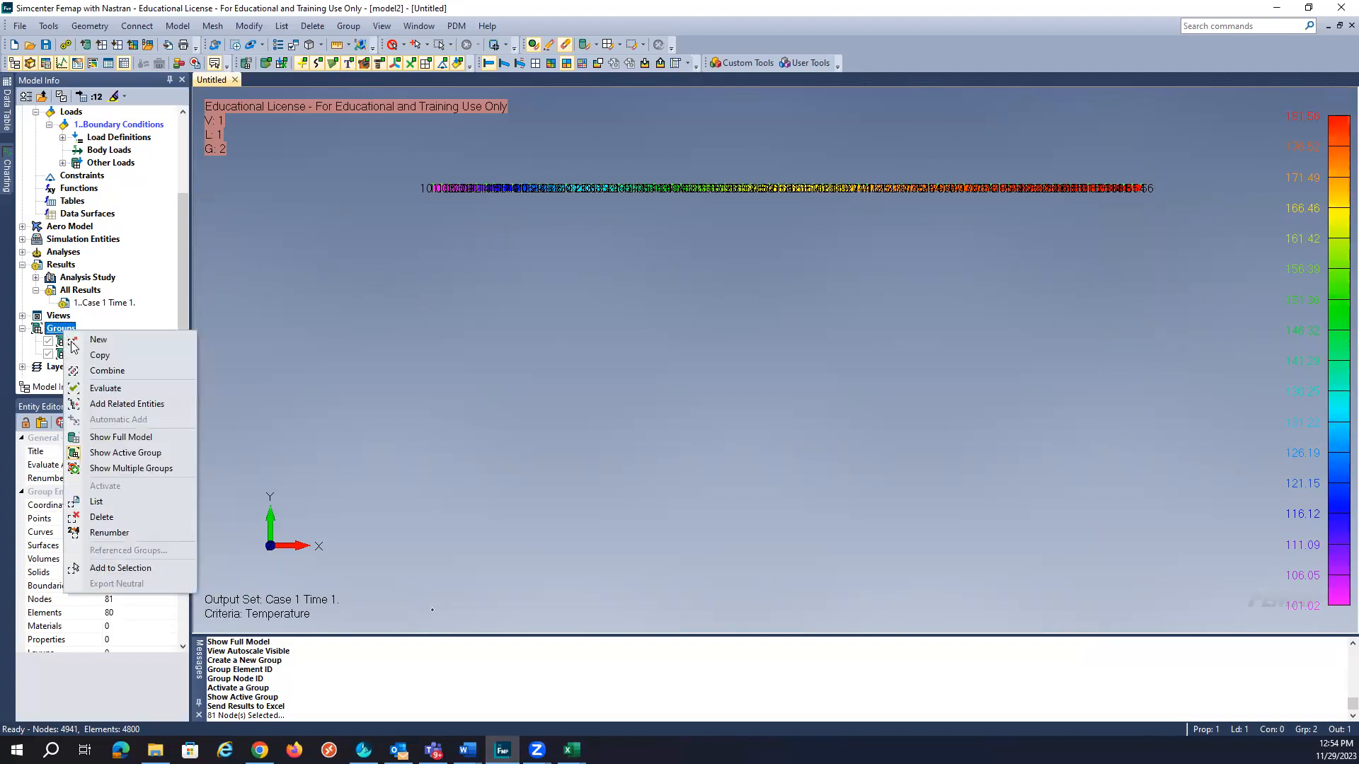
{"action": "left_click", "coordinate": [115, 438]}
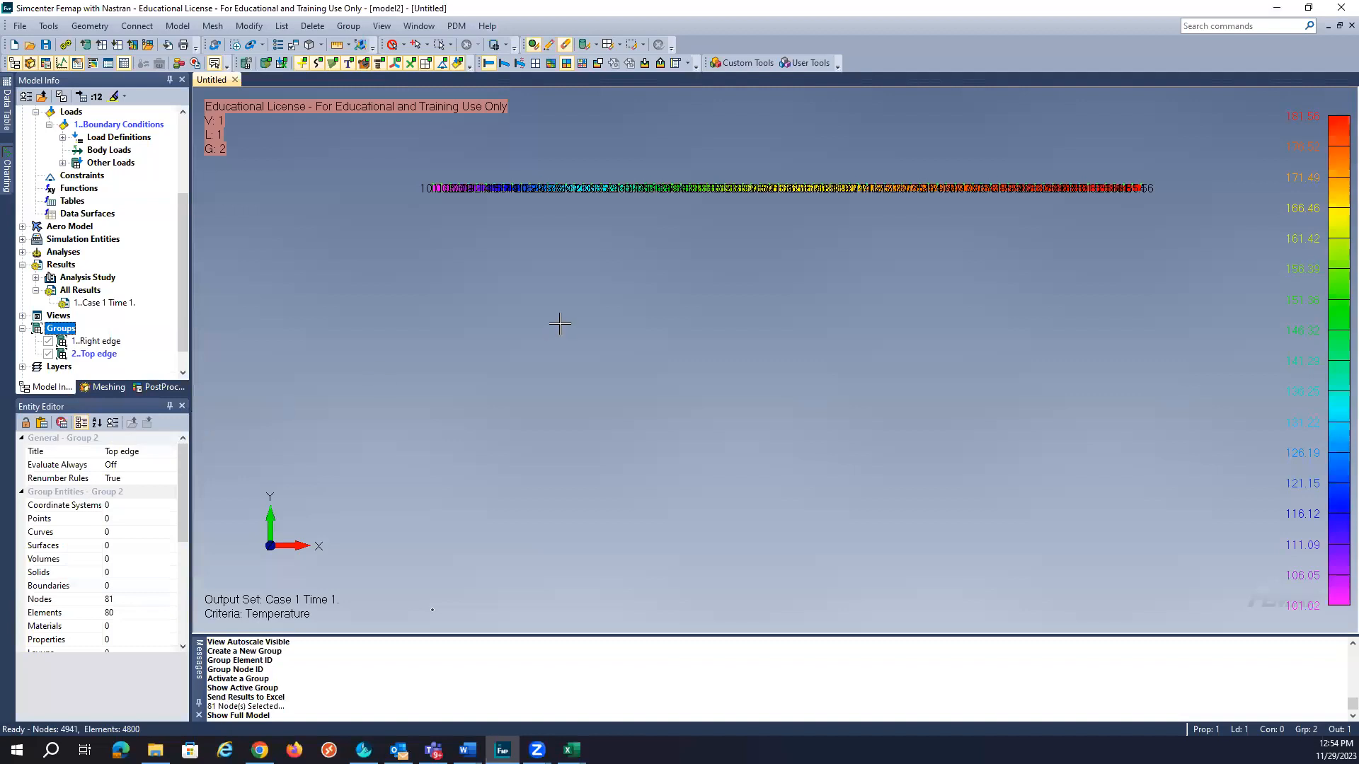
{"action": "key", "text": "F5"}
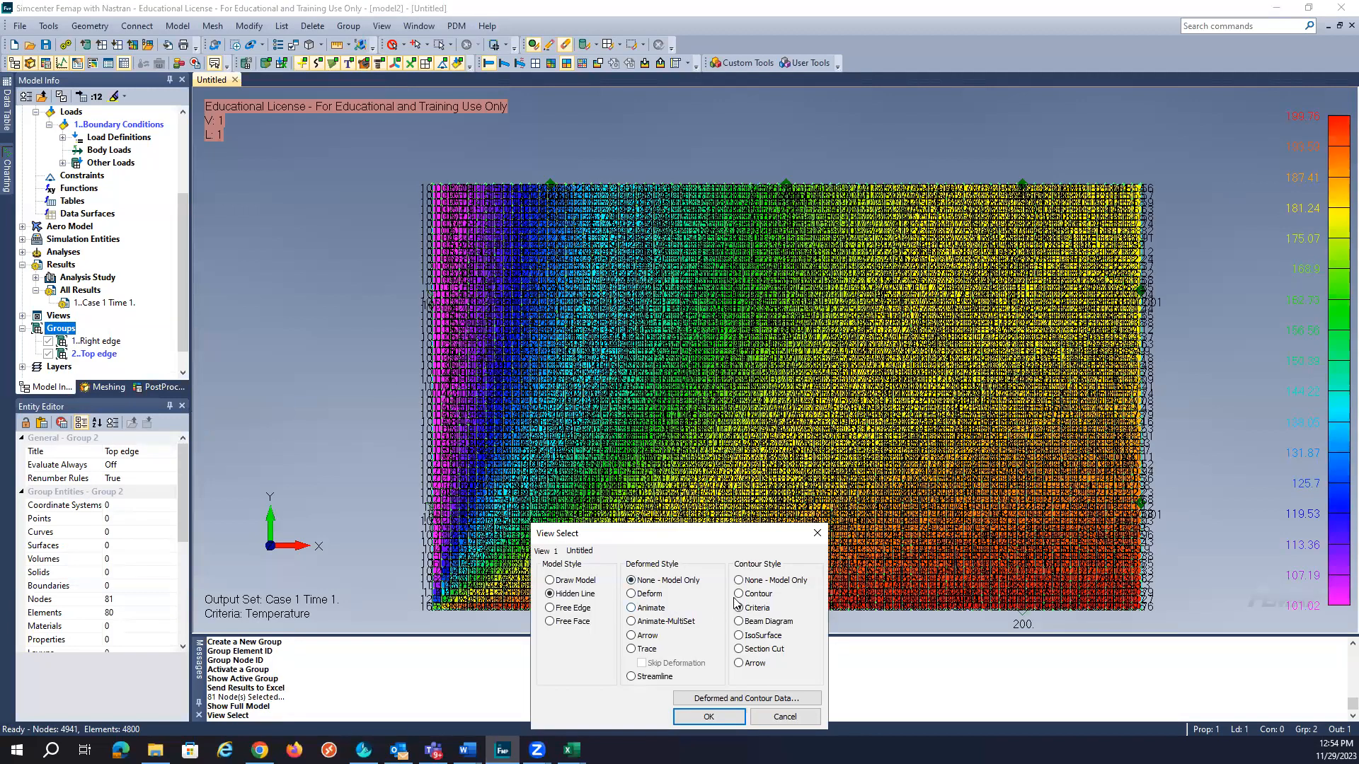
{"action": "left_click", "coordinate": [709, 717]}
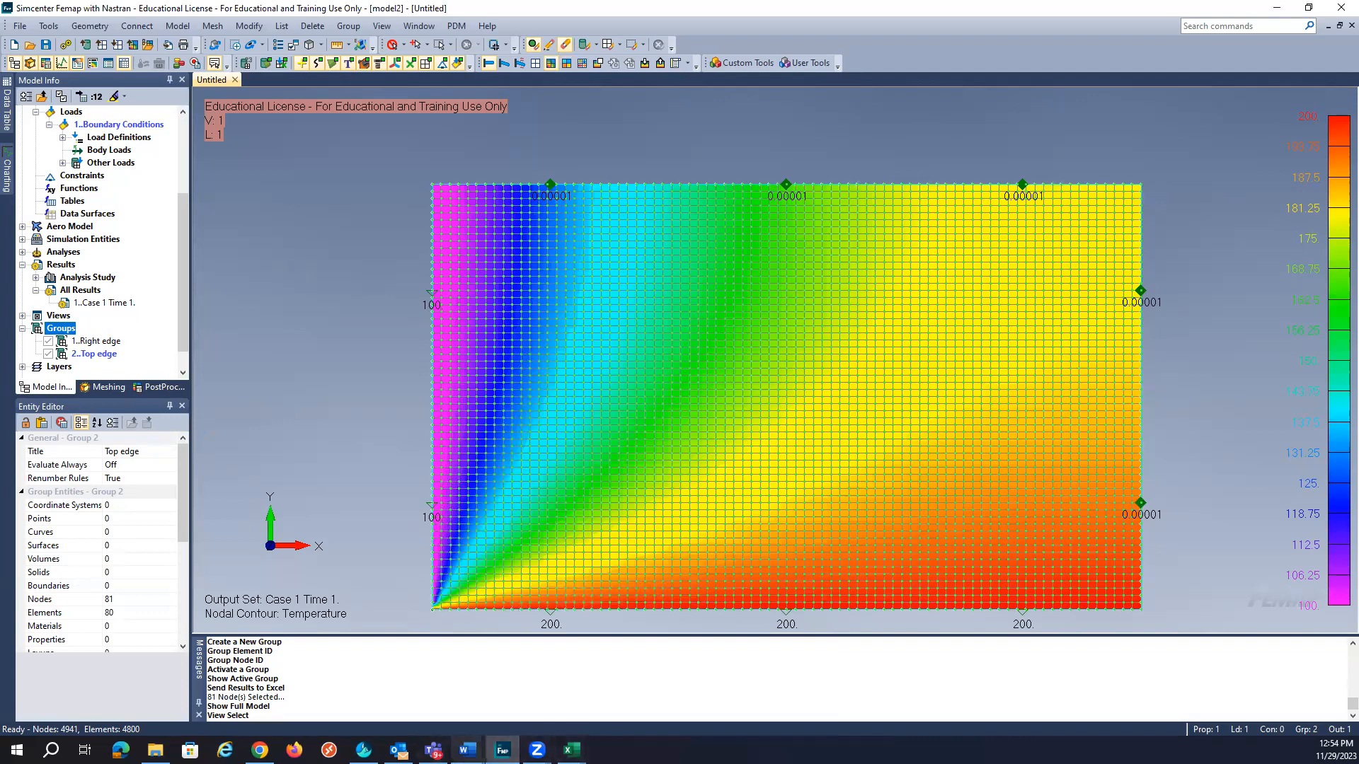
Check Problem #3 in the Word assignment against the averaged top- and right-edge temperatures in the two Excel workbooks.
{"action": "left_click", "coordinate": [467, 750]}
{"action": "left_click", "coordinate": [542, 690]}
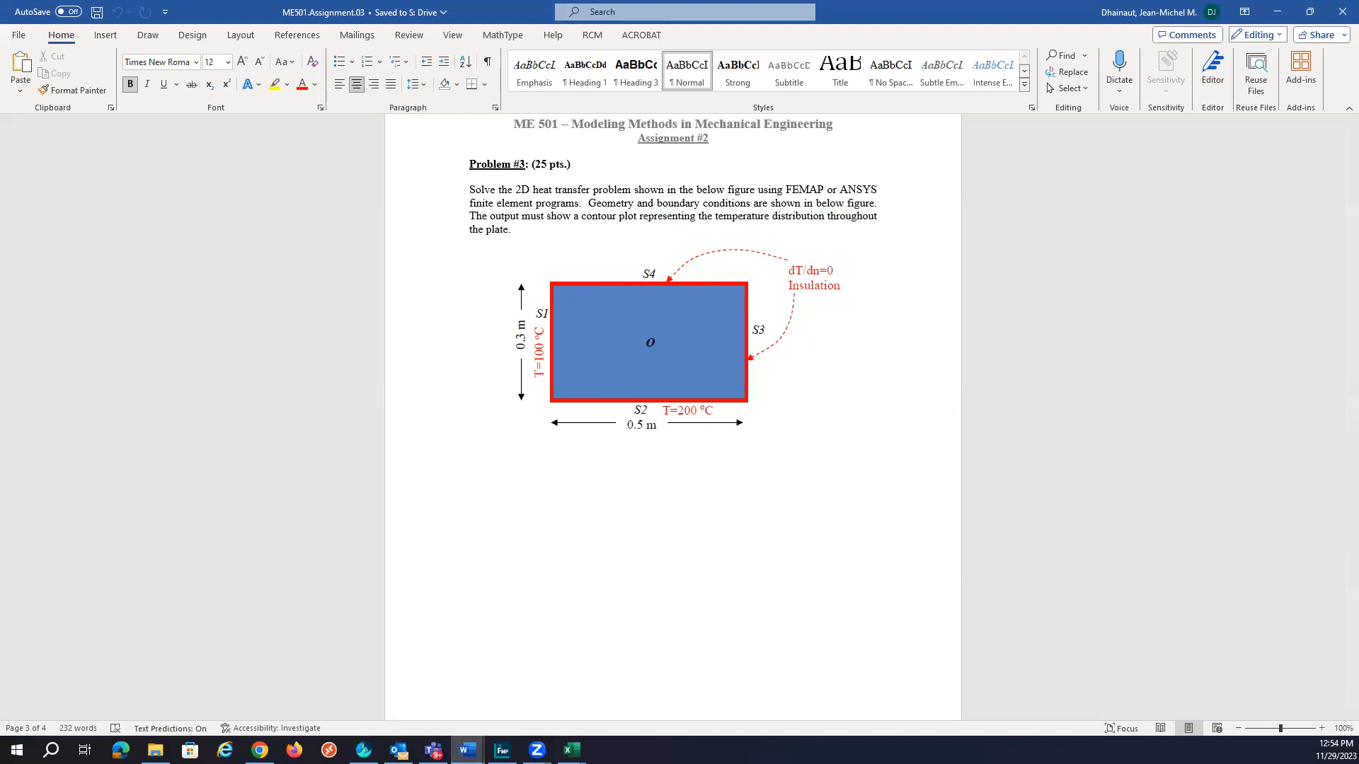
{"action": "key", "text": "alt+Tab"}
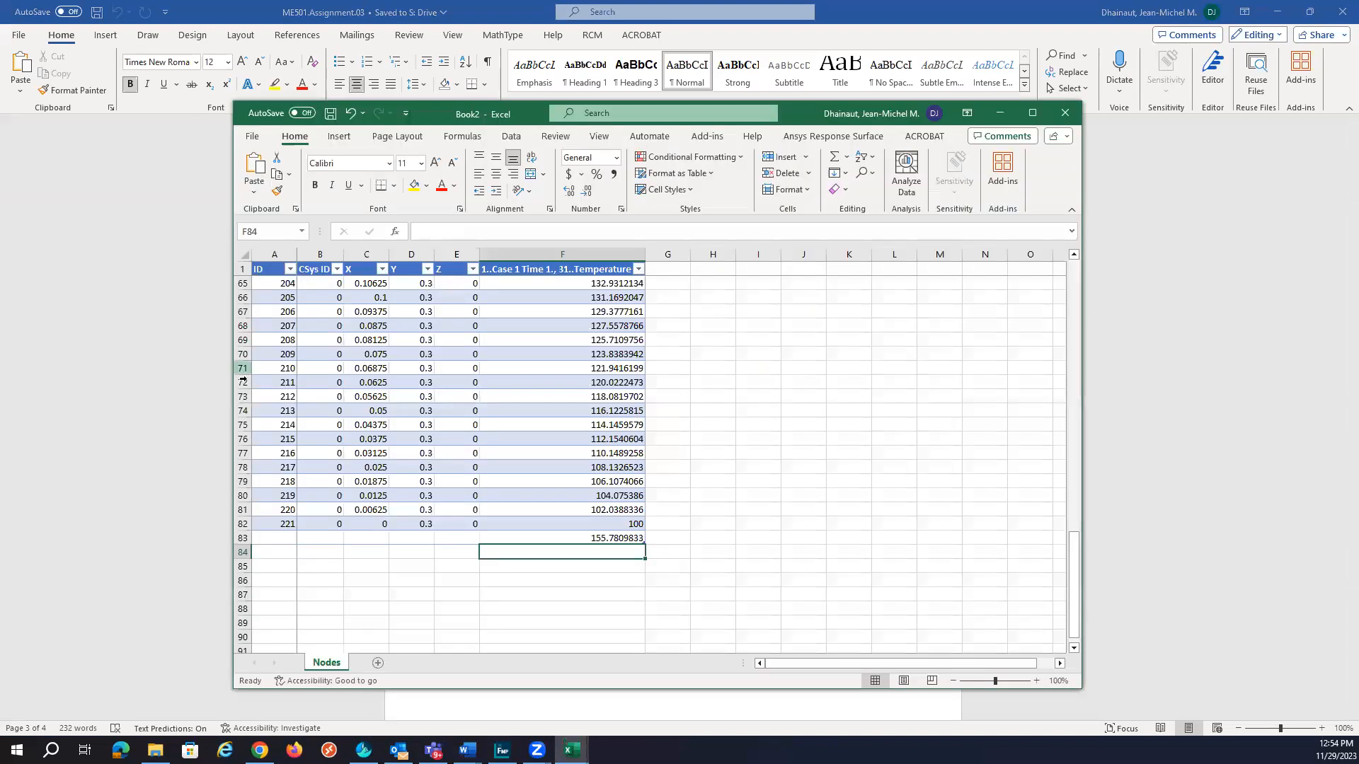
{"action": "left_click", "coordinate": [999, 115]}
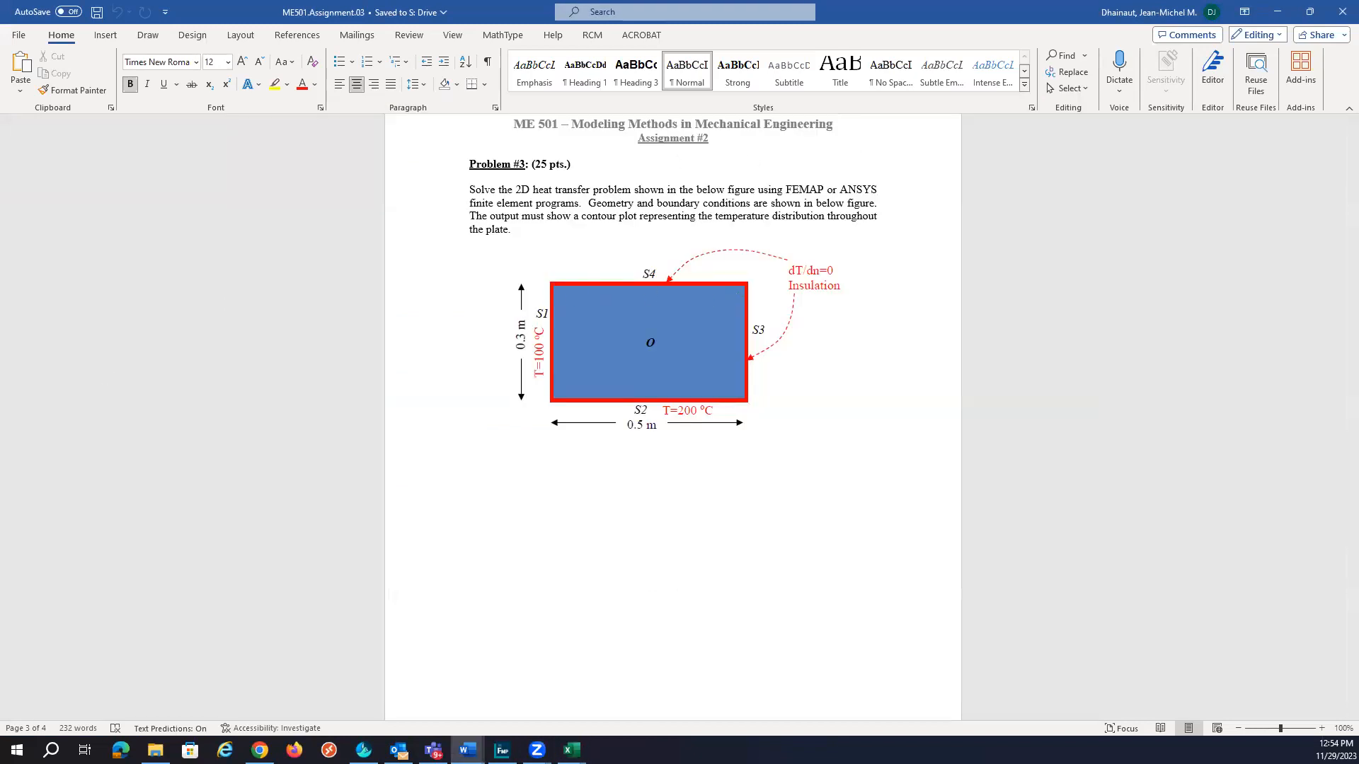
{"action": "key", "text": "alt+Tab"}
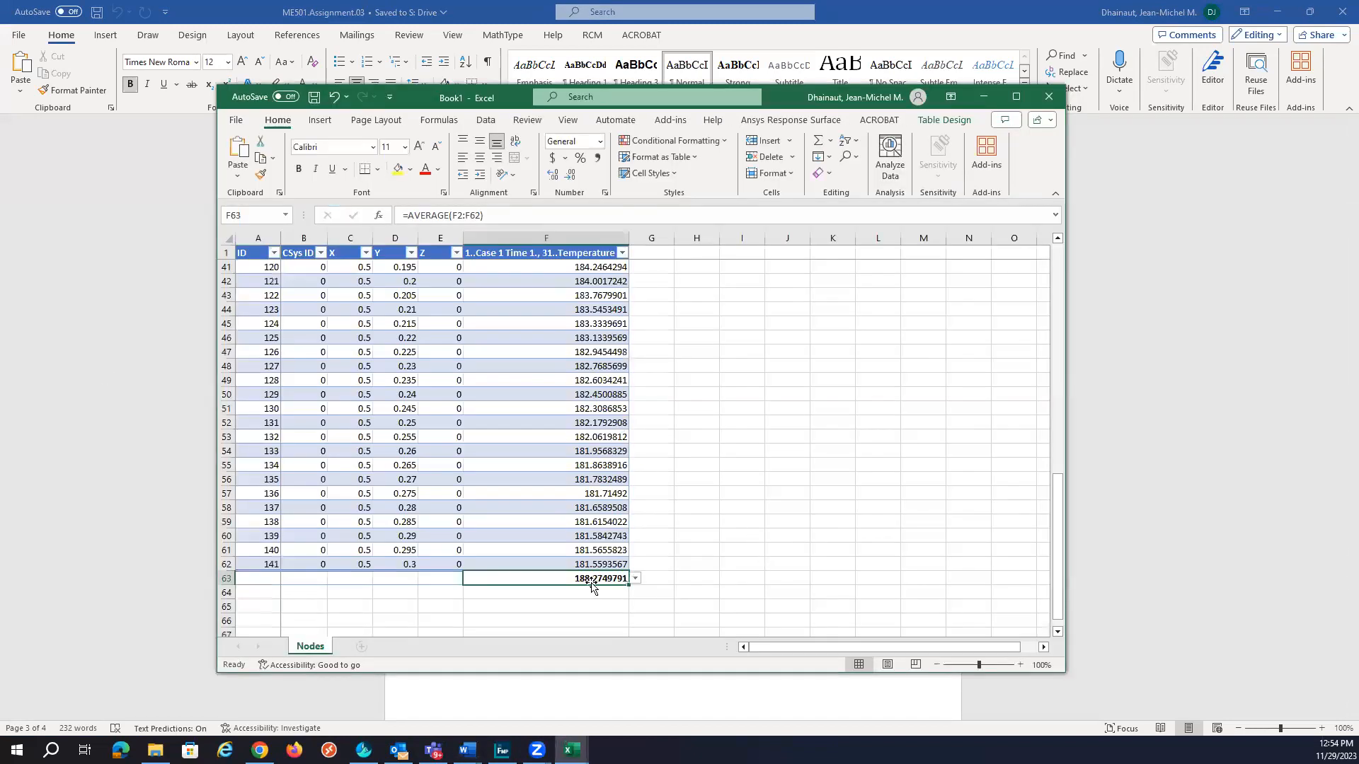
{"action": "left_click", "coordinate": [984, 97]}
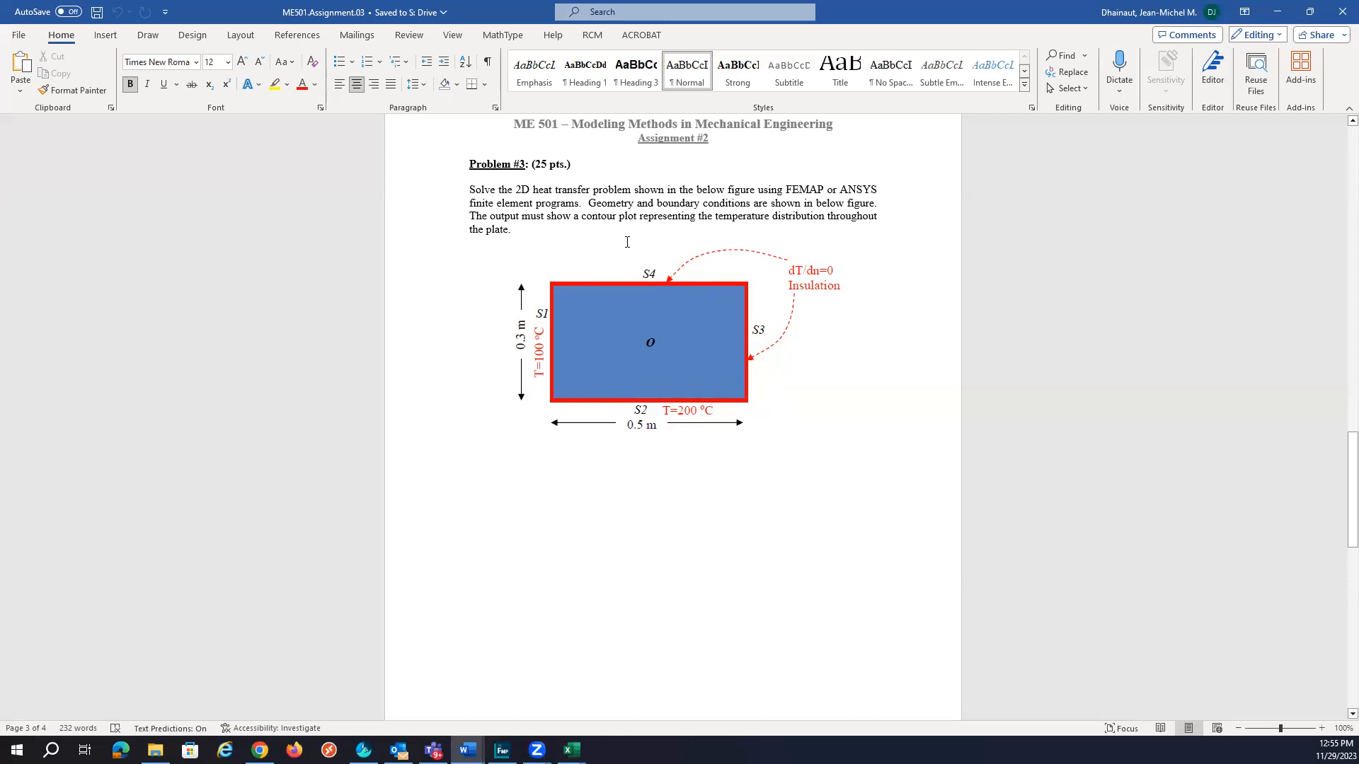
Read Problem #4 and its note on the insulated edges in the Word assignment, and return to Femap's temperature contour.
{"action": "scroll", "coordinate": [629, 275], "scroll_direction": "down", "scroll_amount": 10}
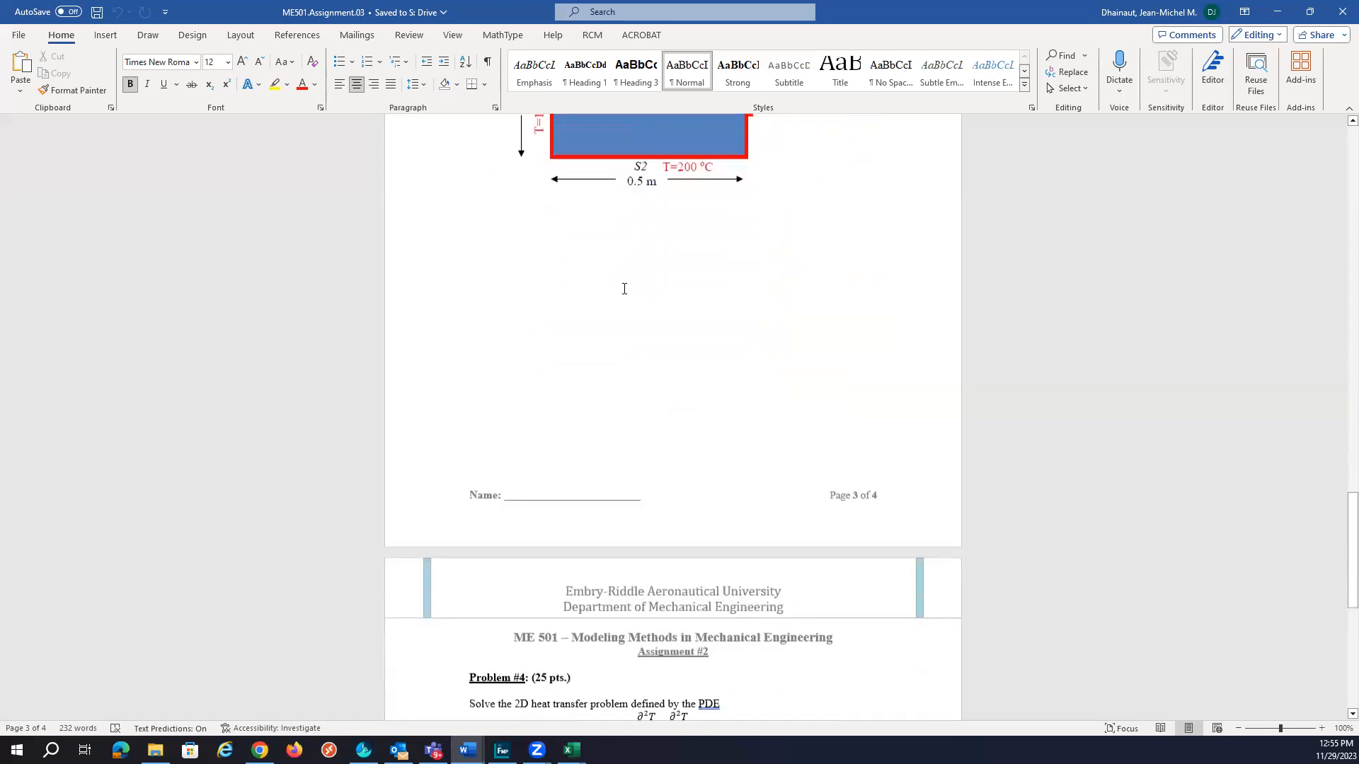
{"action": "scroll", "coordinate": [625, 295], "scroll_direction": "down", "scroll_amount": 4}
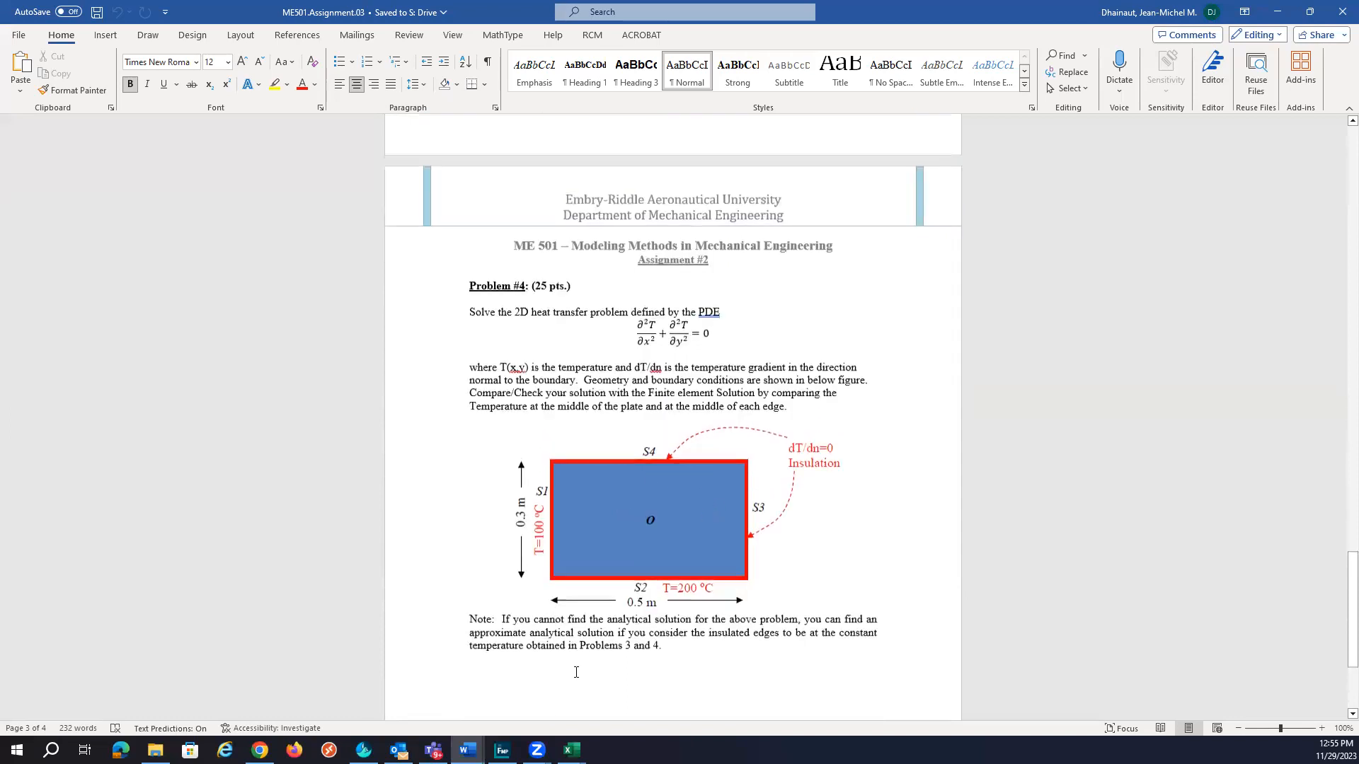
{"action": "scroll", "coordinate": [577, 708], "scroll_direction": "up", "scroll_amount": 3}
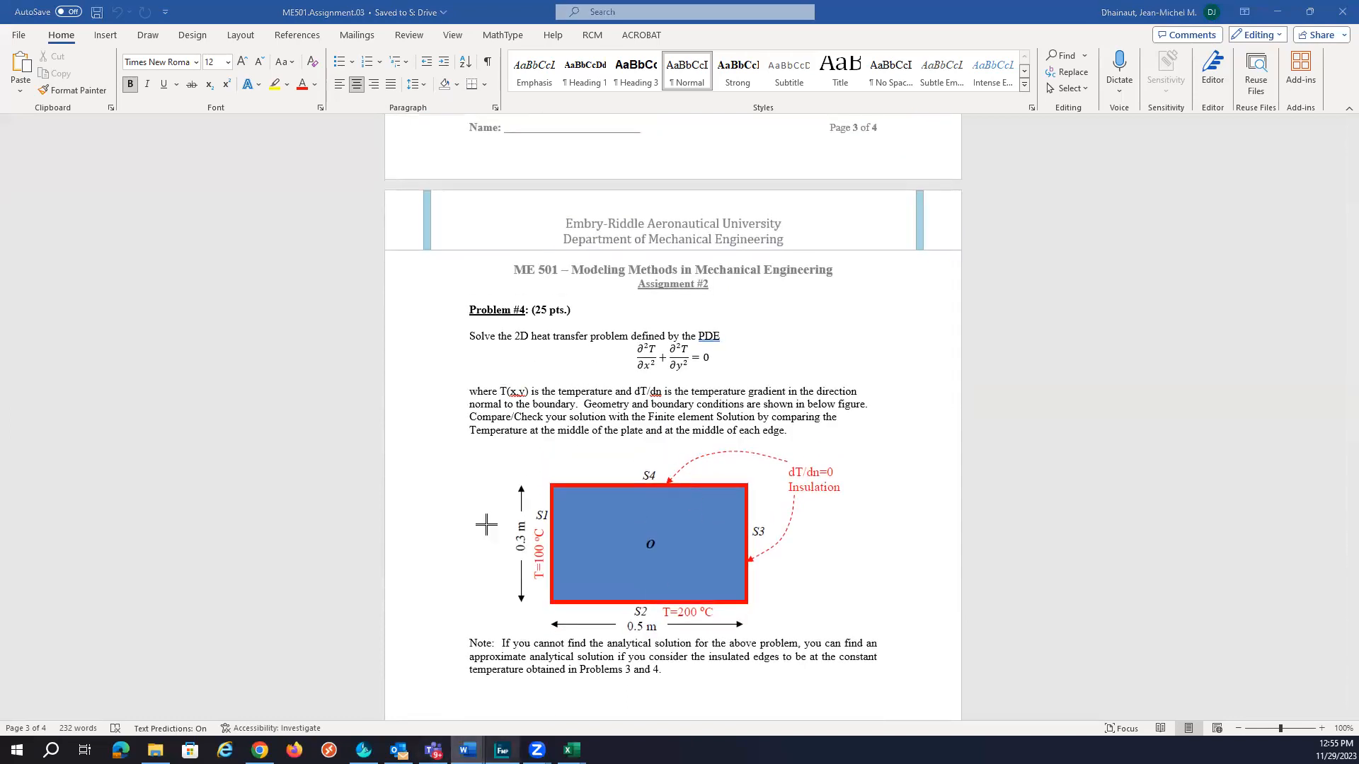
{"action": "key", "text": "alt+Tab"}
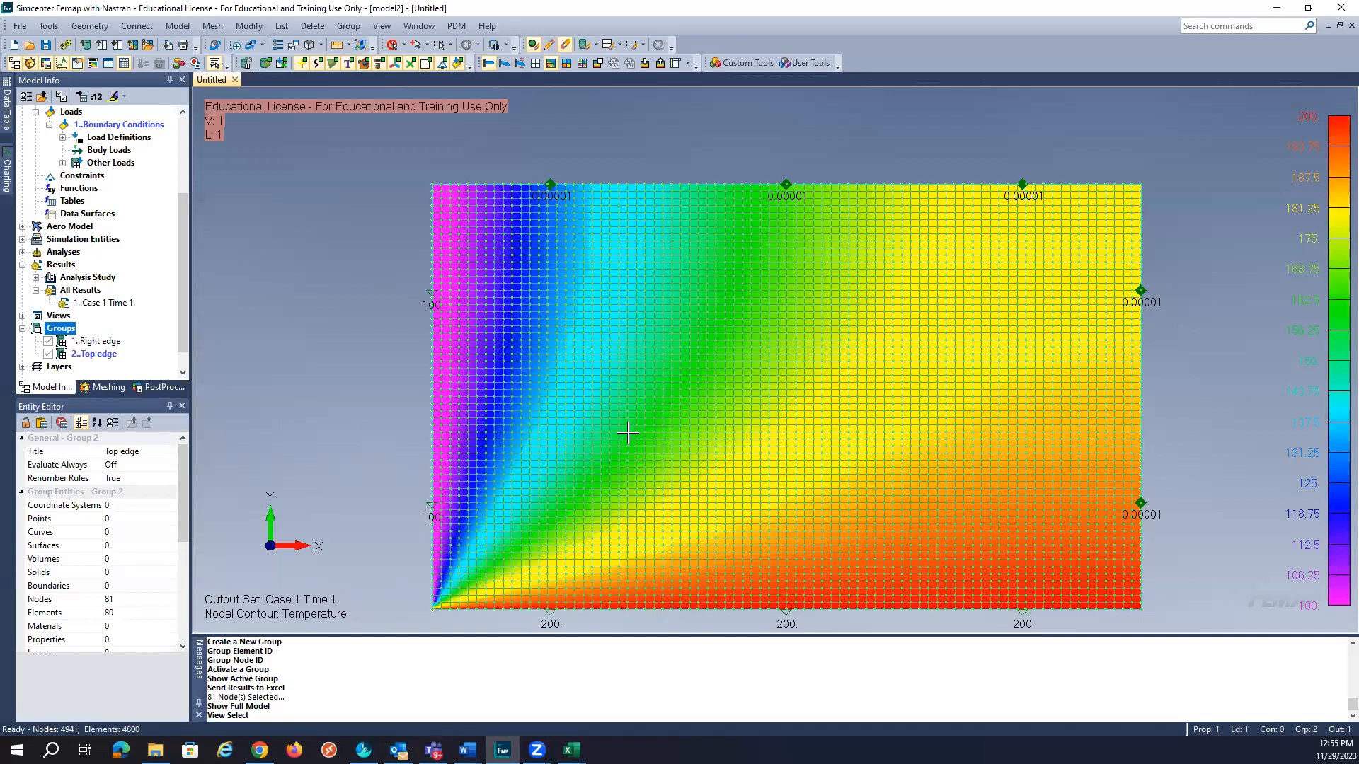